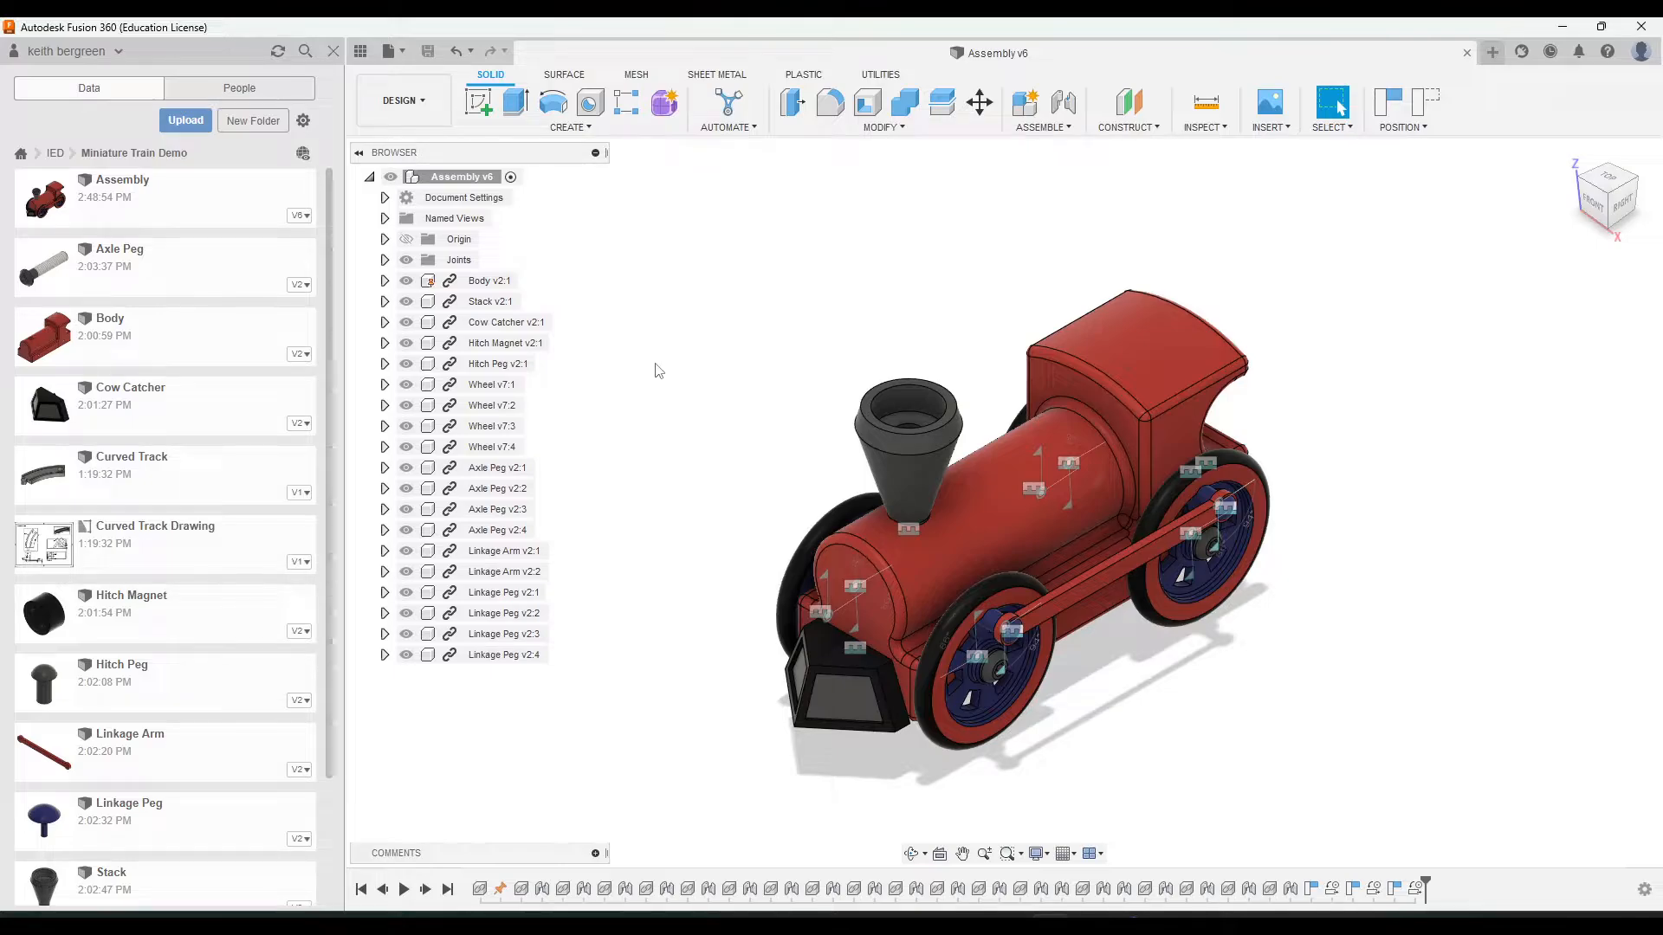
Create a new design and save it as "Straight Track Assembly" in the Miniature Train Demo folder
{"action": "left_click", "coordinate": [394, 47]}
{"action": "left_click", "coordinate": [420, 70]}
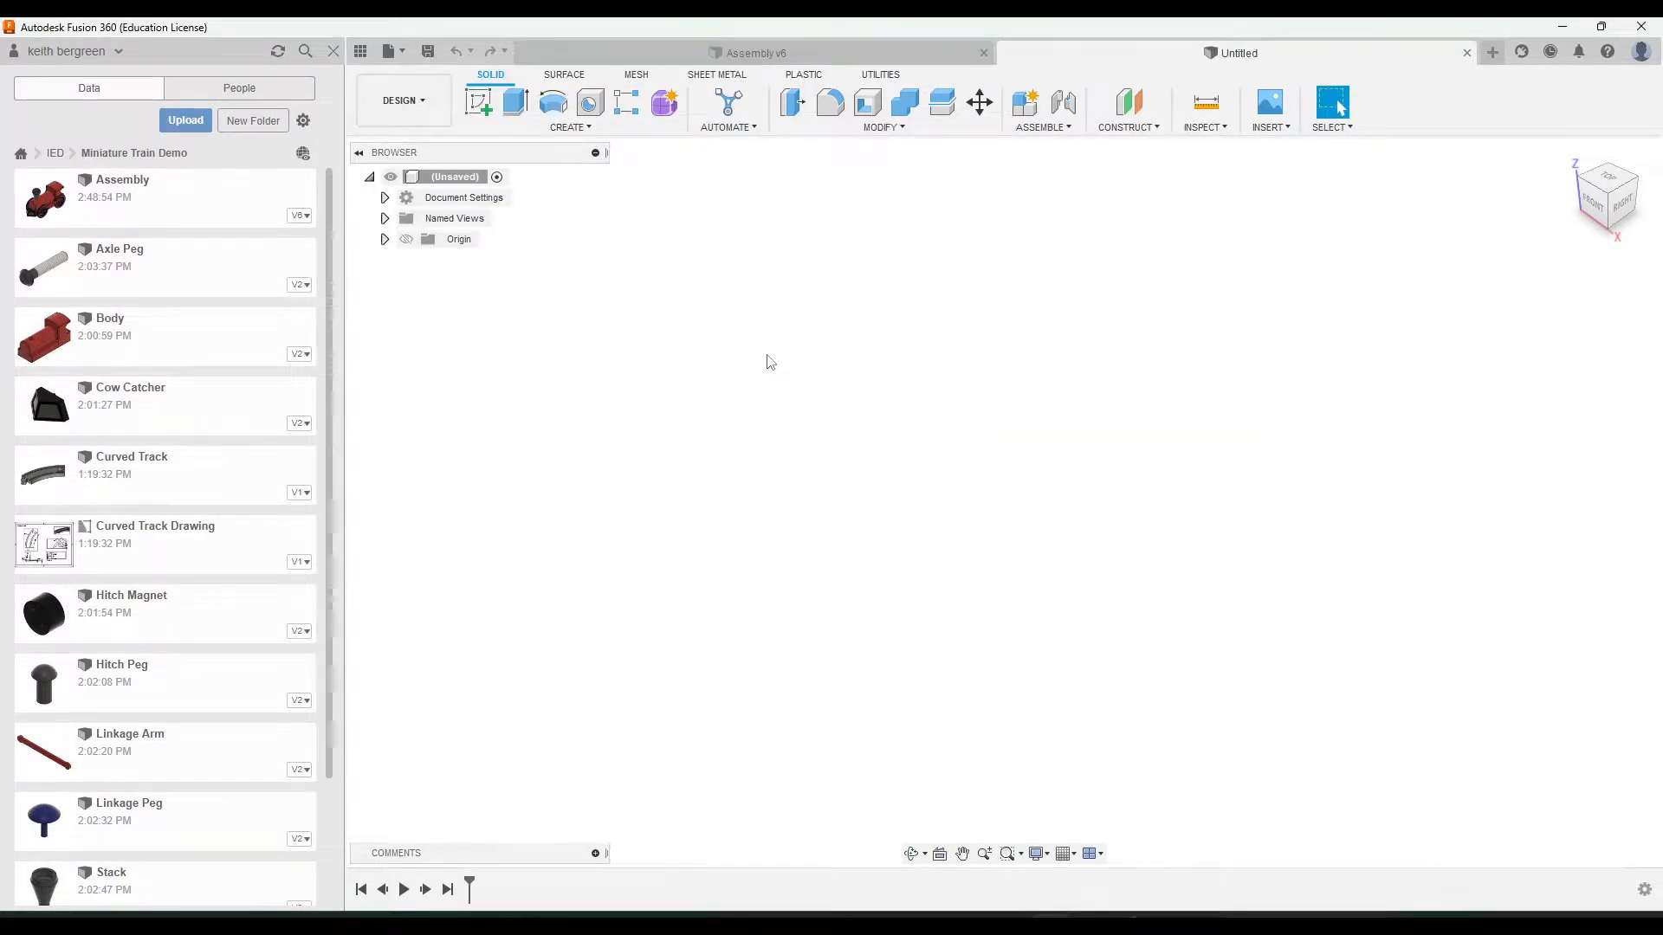
{"action": "left_click", "coordinate": [427, 51]}
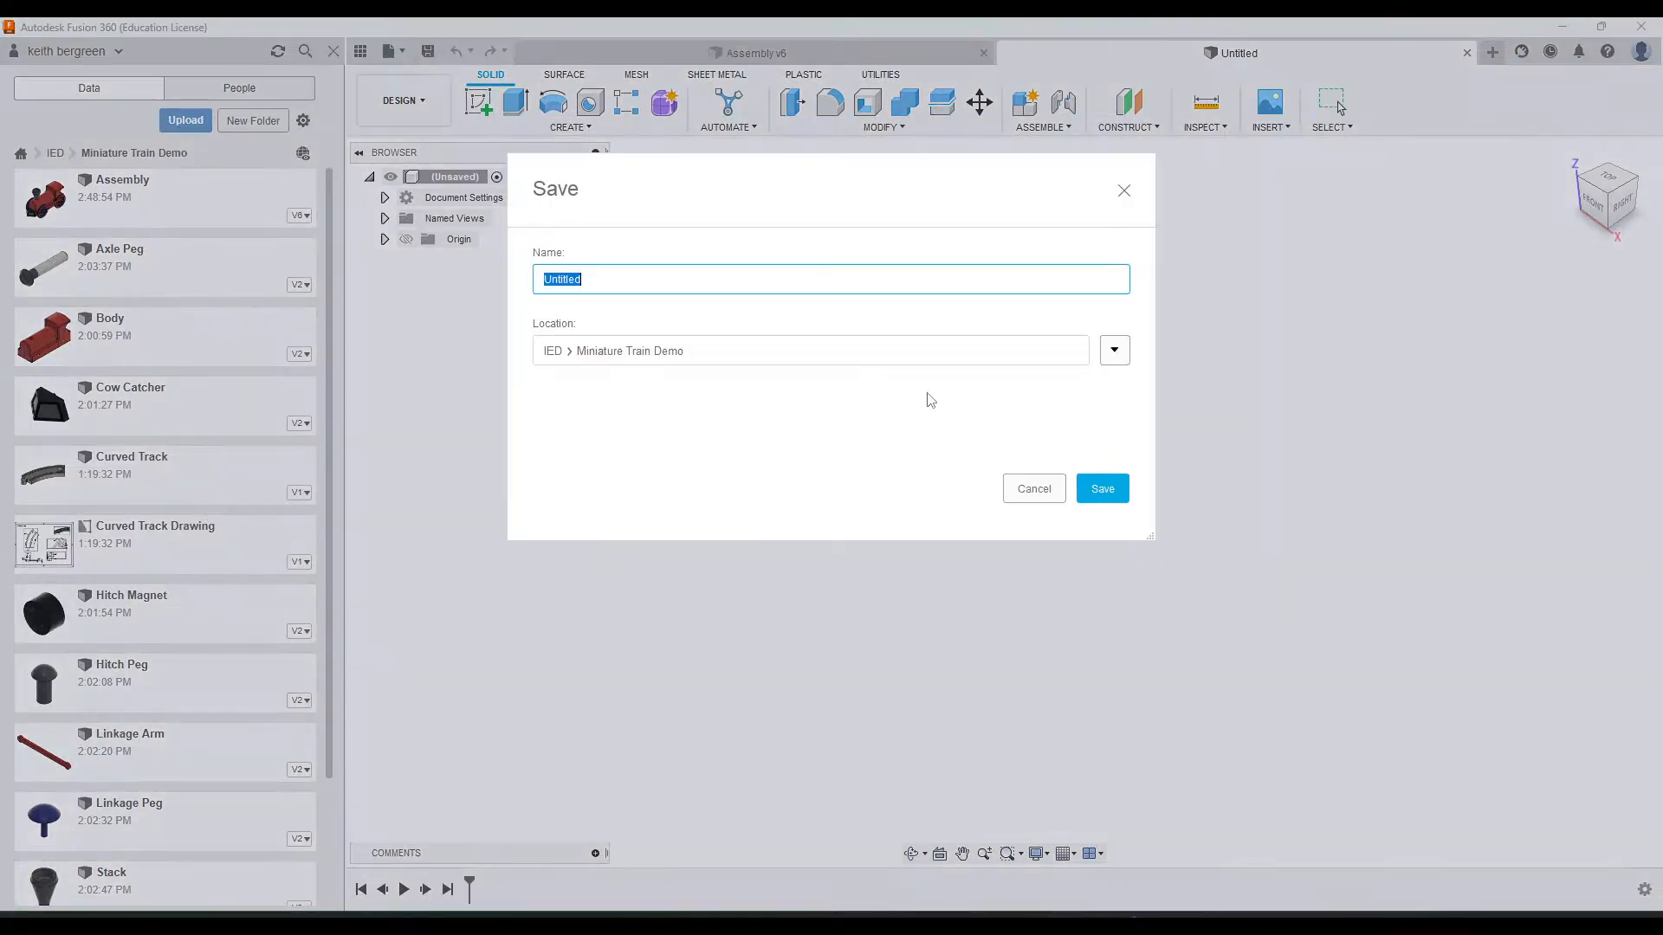
{"action": "type", "text": "Straig"}
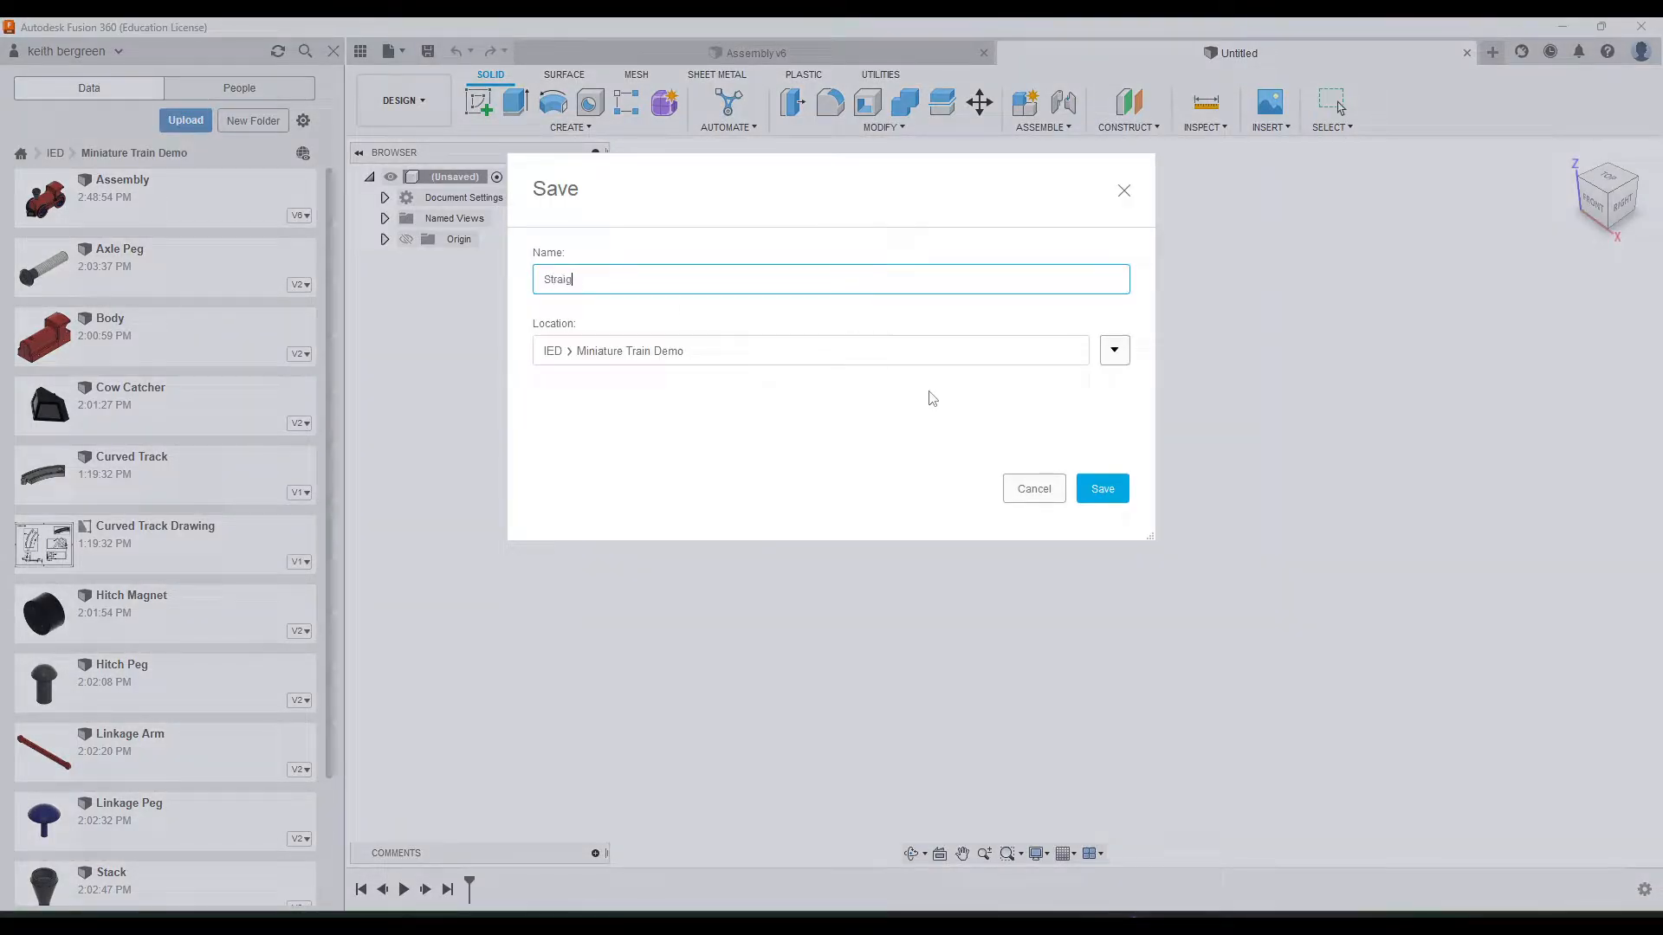
{"action": "type", "text": "ht TrackA"}
{"action": "left_click", "coordinate": [1093, 490]}
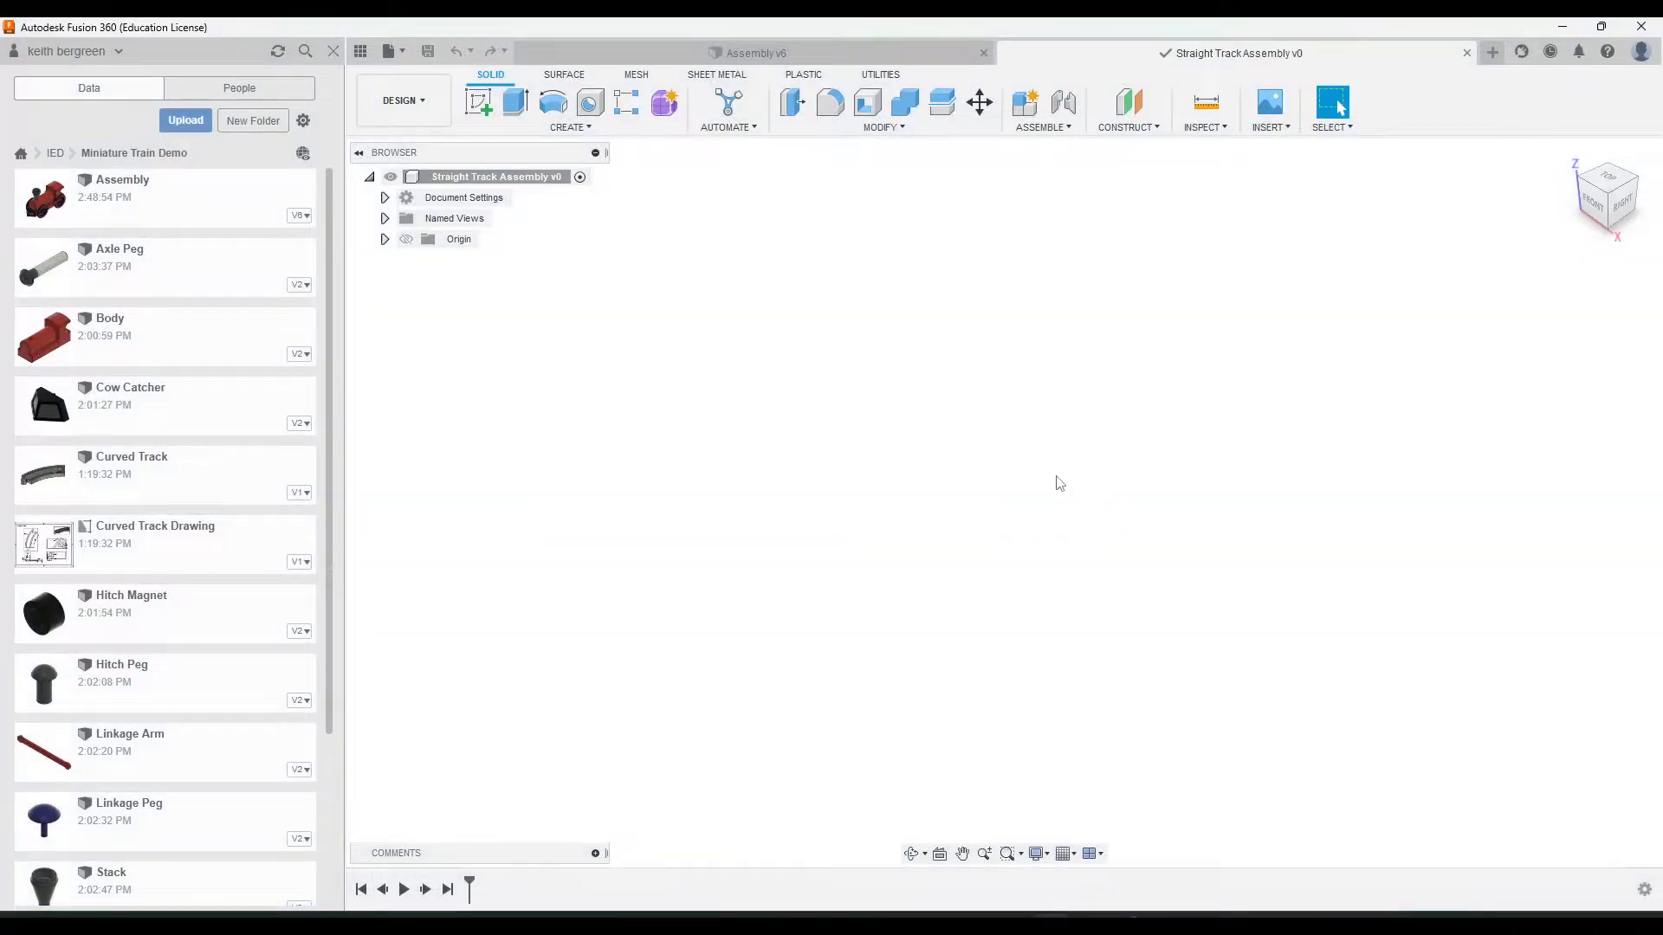
Insert the Straight Track part into the assembly at its default position
{"action": "scroll", "coordinate": [178, 690], "scroll_direction": "down", "scroll_amount": 5}
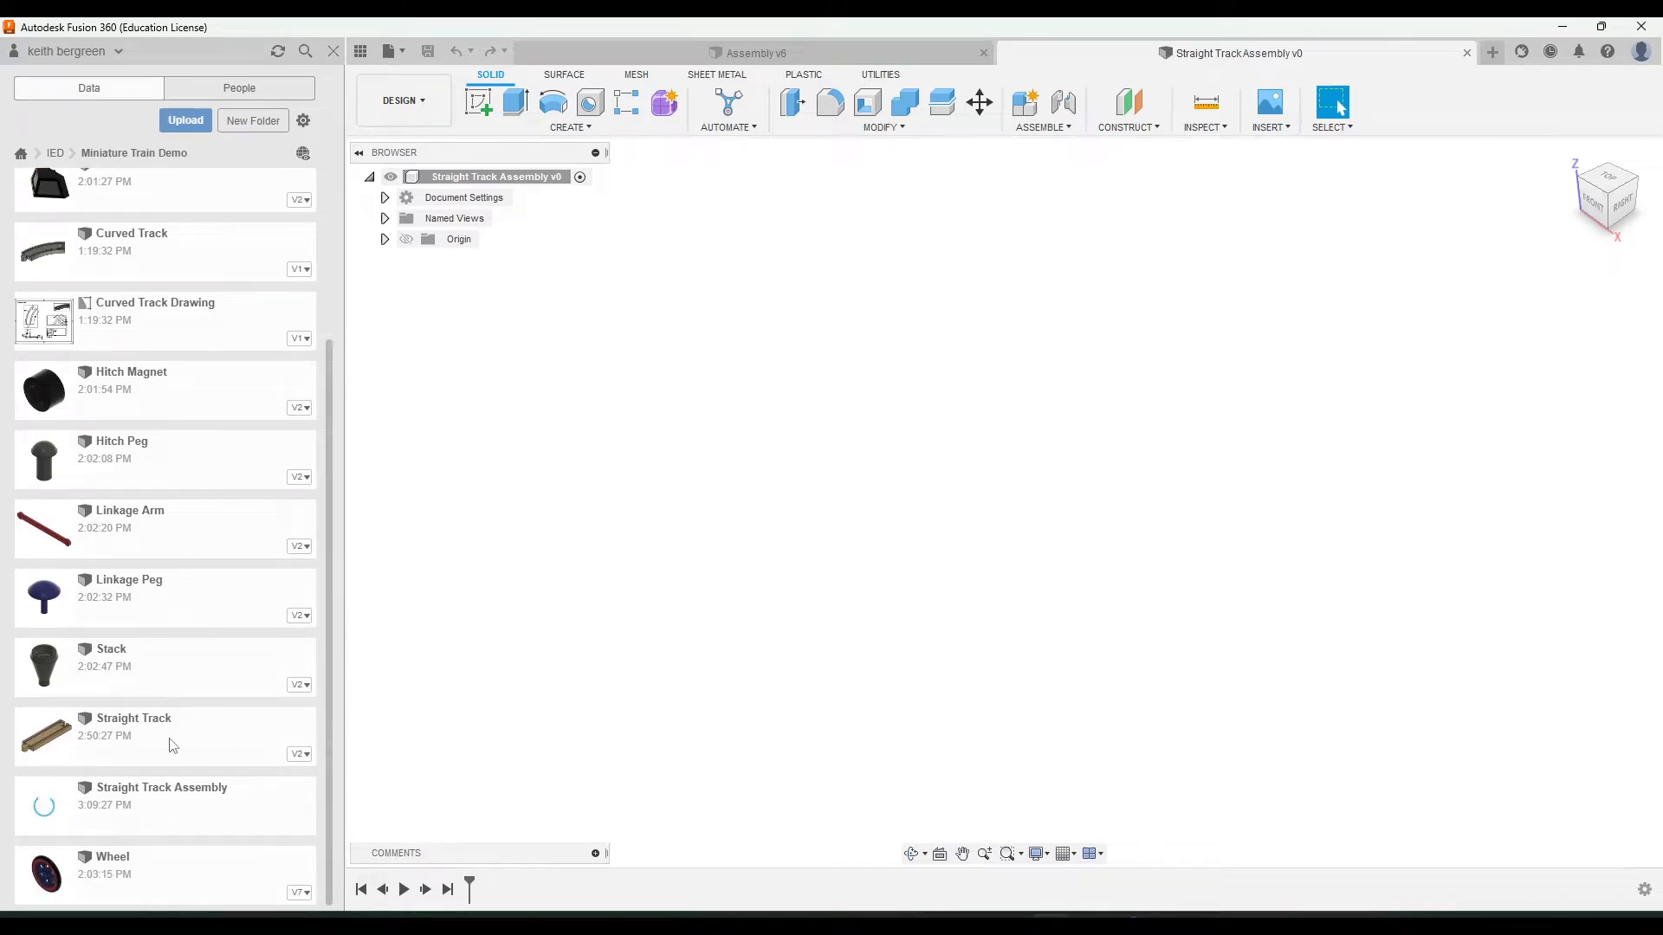
{"action": "left_click_drag", "start_coordinate": [172, 745], "coordinate": [961, 468]}
{"action": "scroll", "coordinate": [1243, 533], "scroll_direction": "down", "scroll_amount": 2}
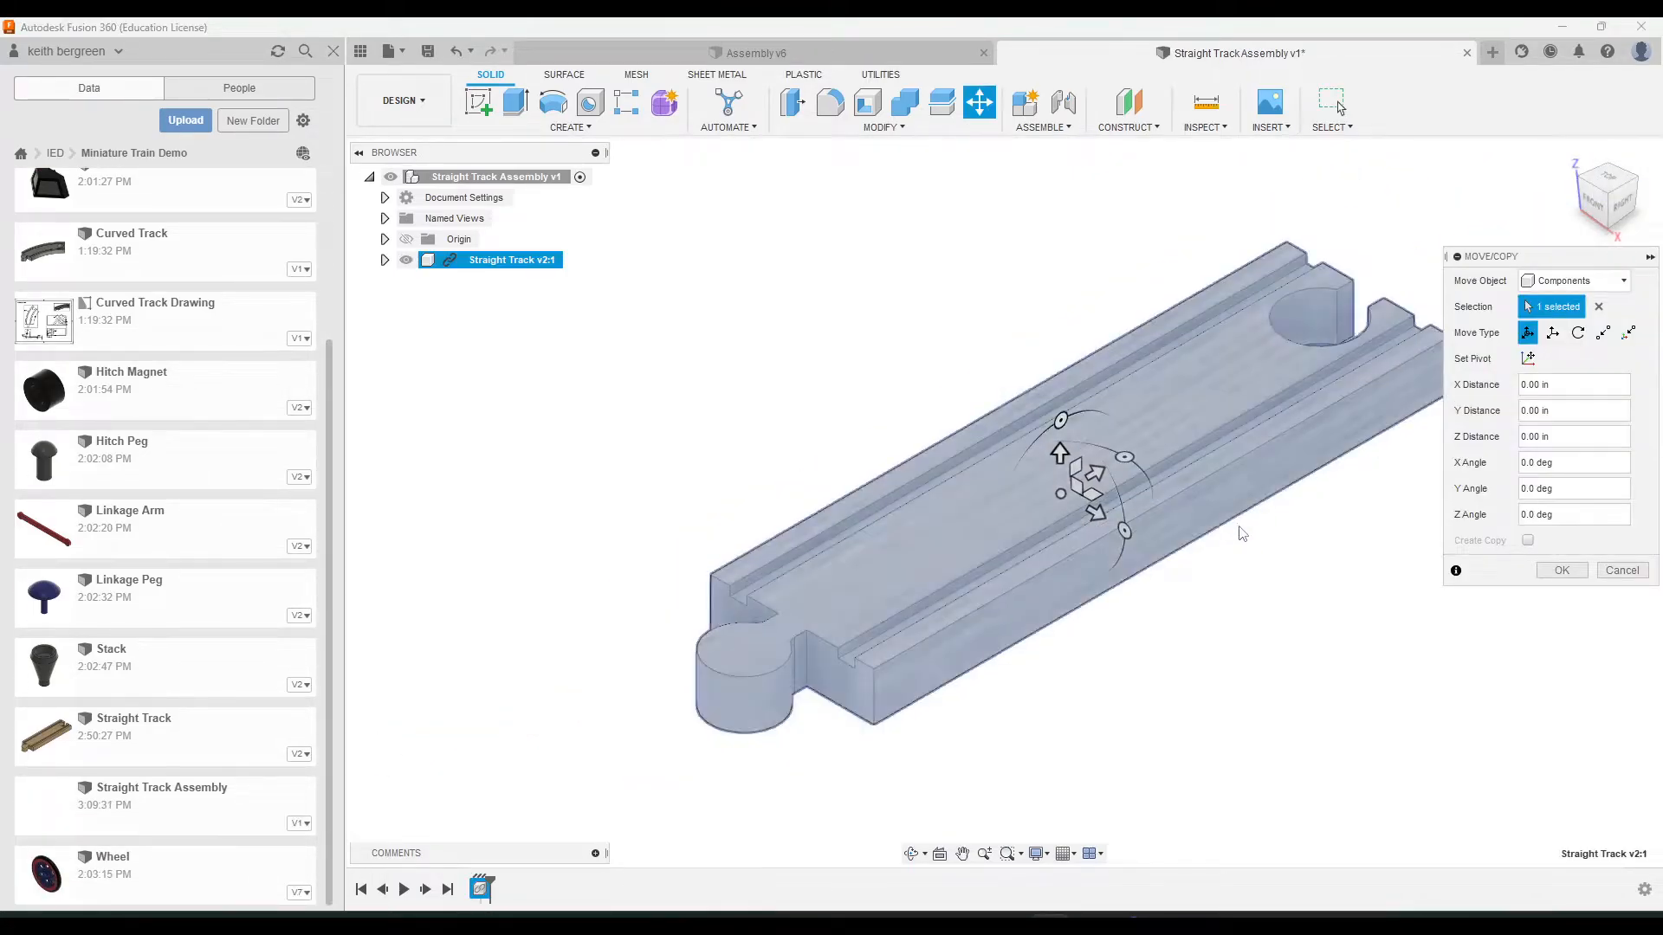
{"action": "left_click", "coordinate": [1562, 571]}
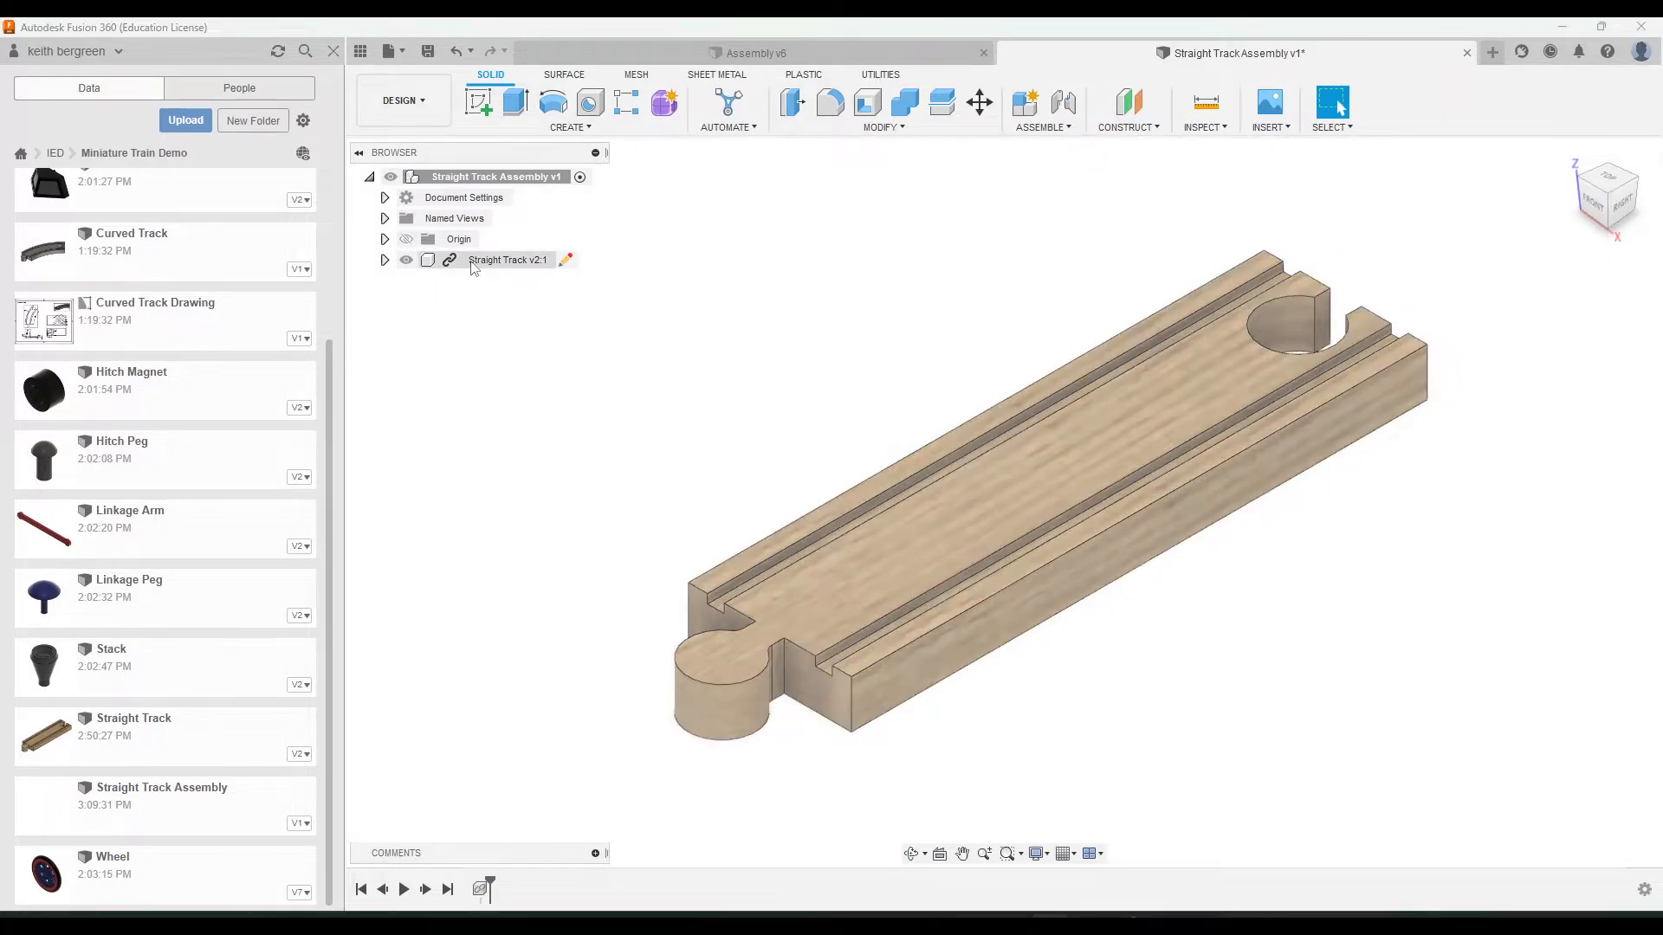
Ground the inserted Straight Track component
{"action": "right_click", "coordinate": [475, 268]}
{"action": "left_click", "coordinate": [490, 298]}
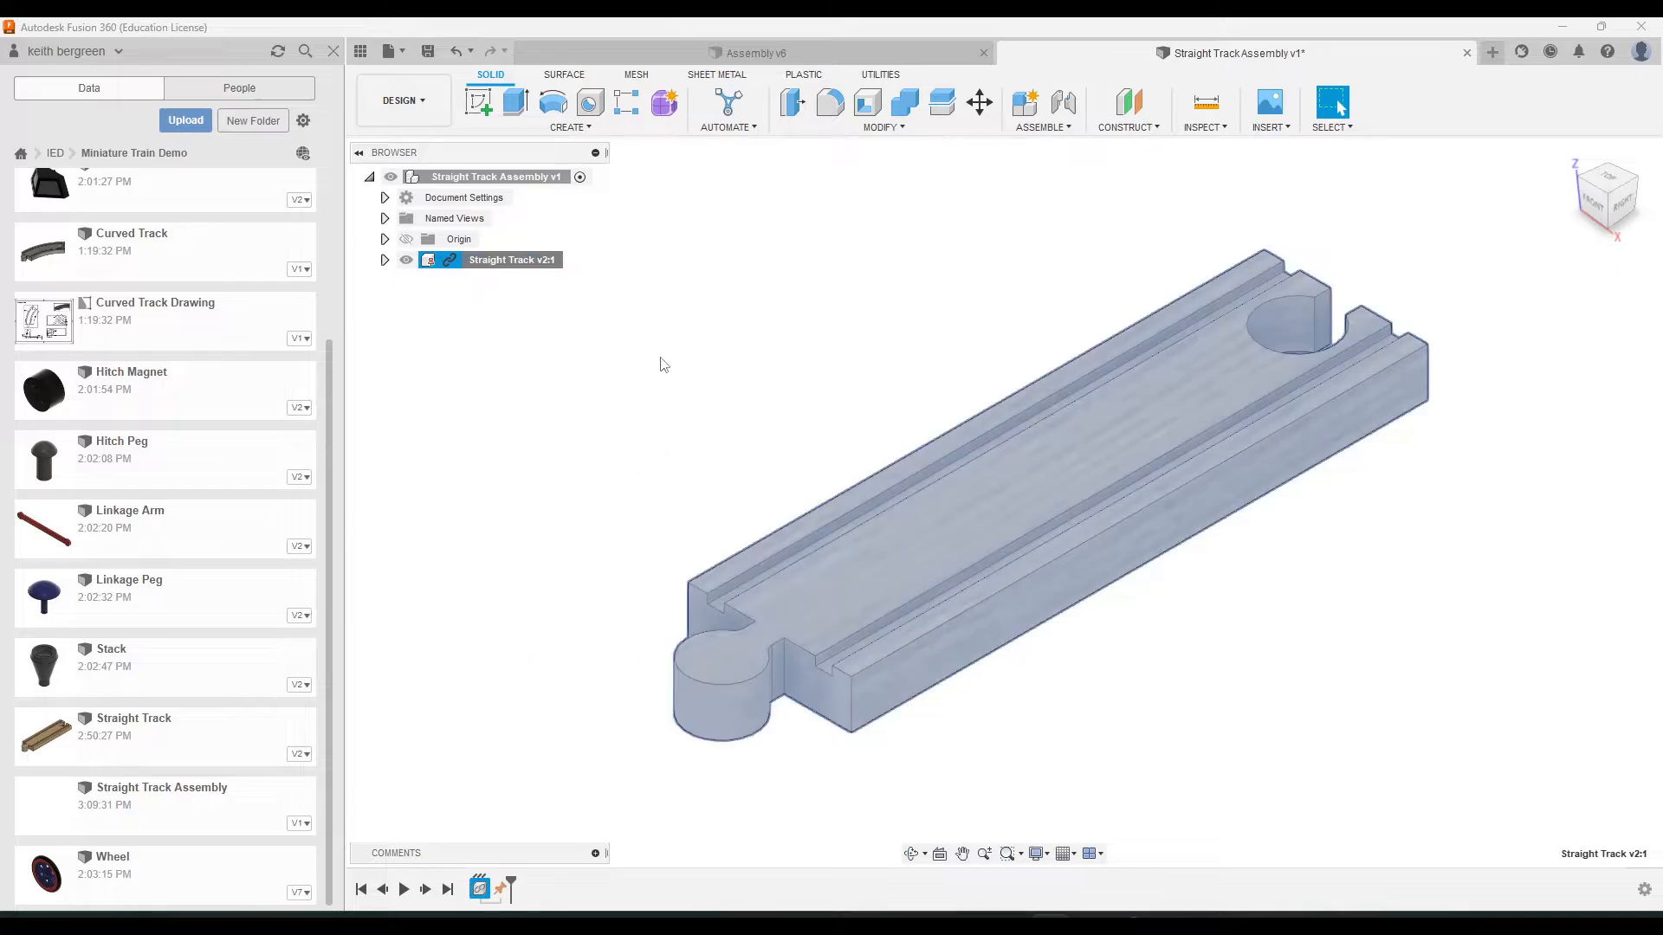
{"action": "left_click", "coordinate": [766, 382]}
Start a rectangular pattern with object type Components and choose the straight track as the object
{"action": "scroll", "coordinate": [749, 416], "scroll_direction": "down", "scroll_amount": 2}
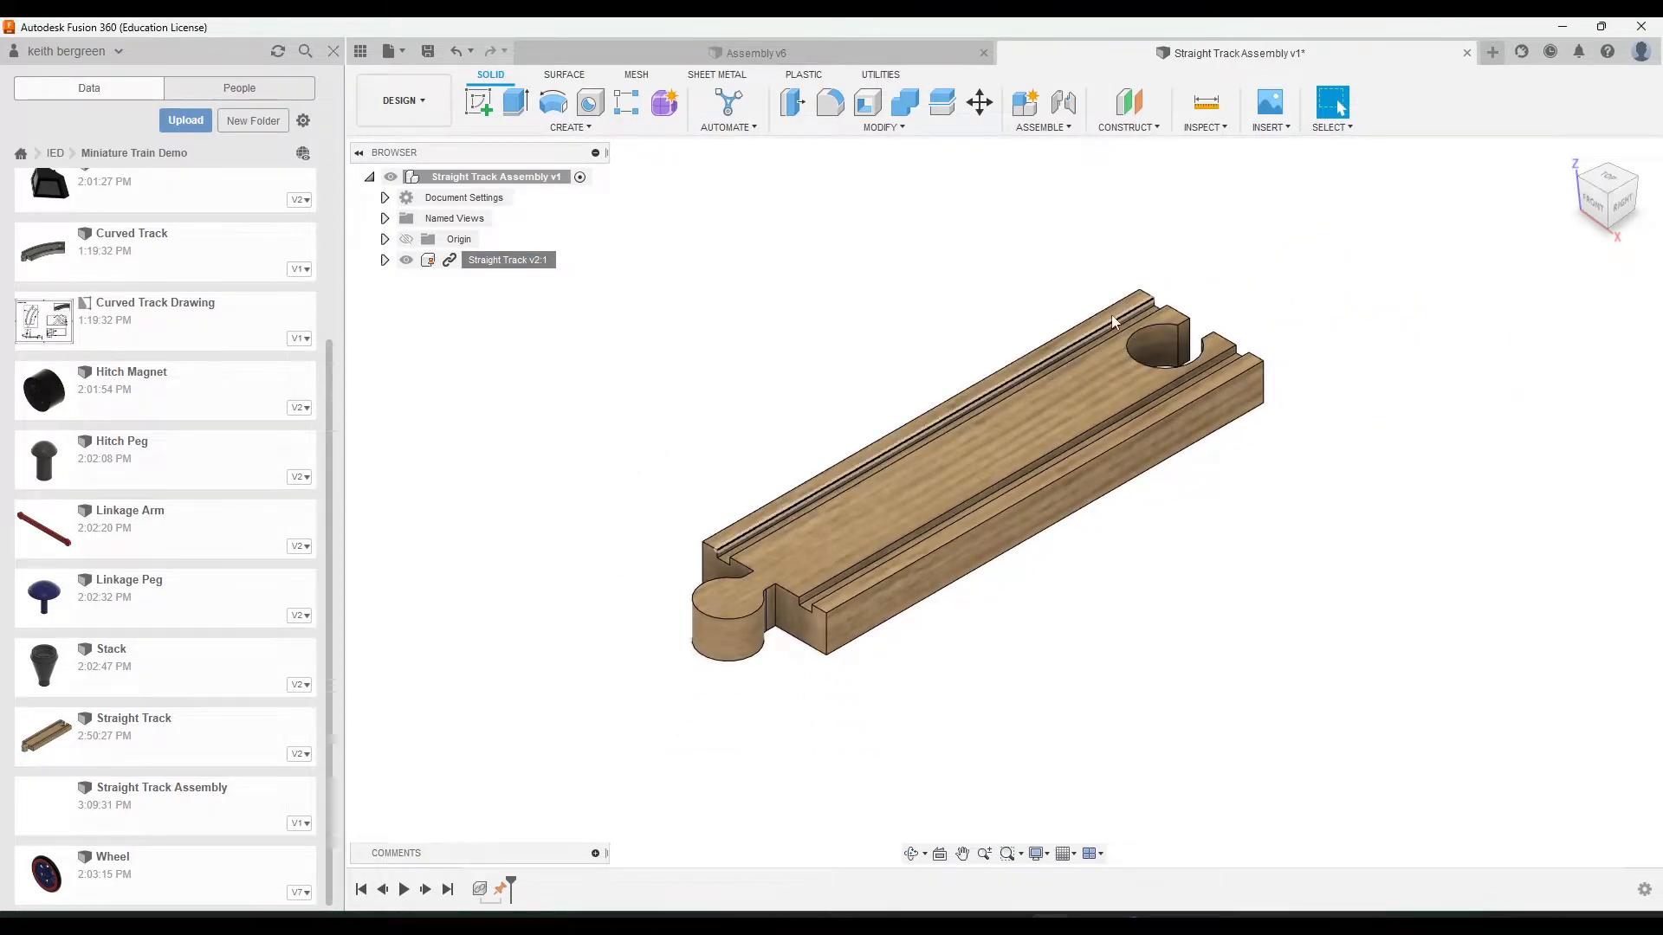
{"action": "scroll", "coordinate": [680, 619], "scroll_direction": "down", "scroll_amount": 1}
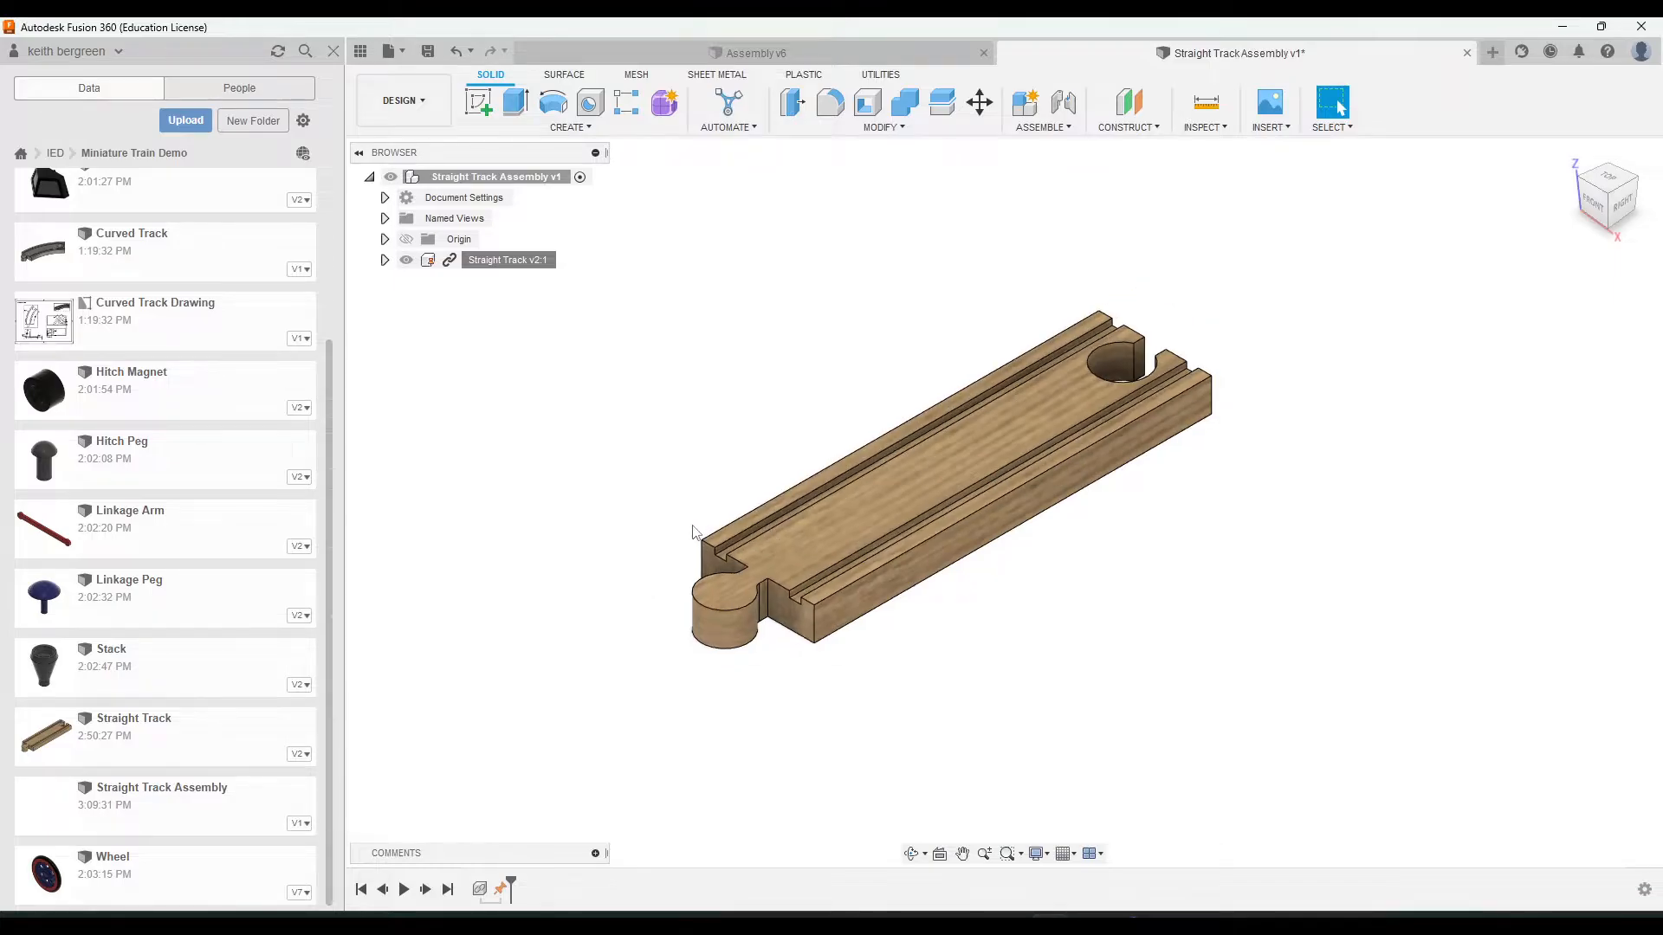
{"action": "middle_click_drag", "start_coordinate": [704, 437], "coordinate": [753, 457]}
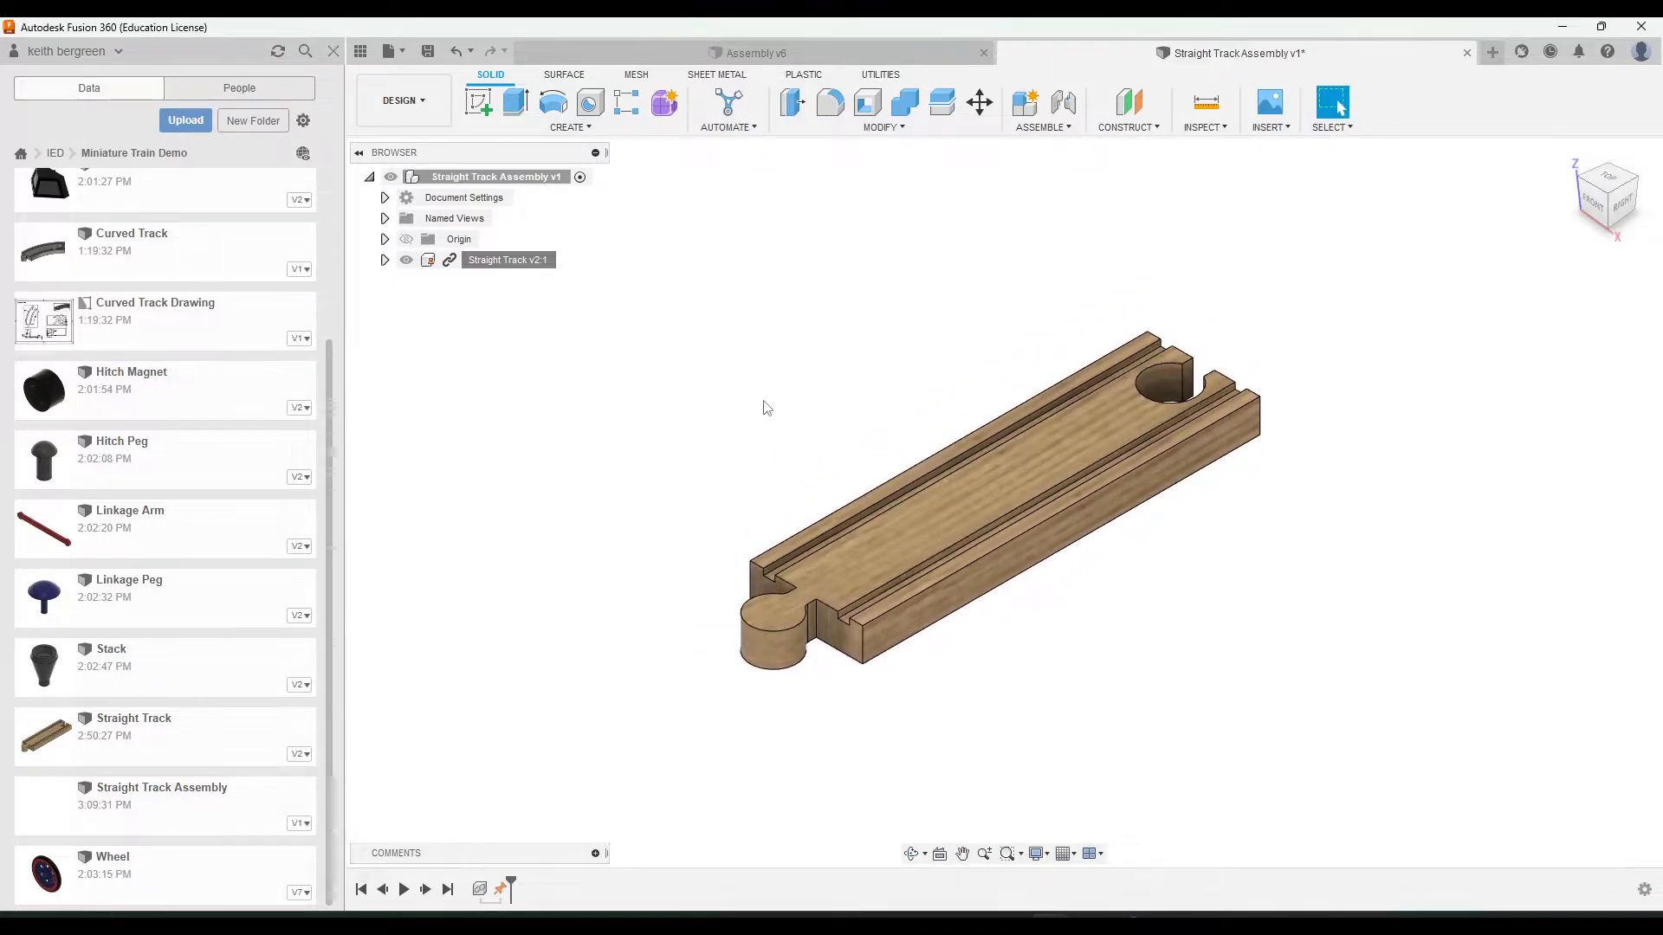
{"action": "left_click", "coordinate": [575, 130]}
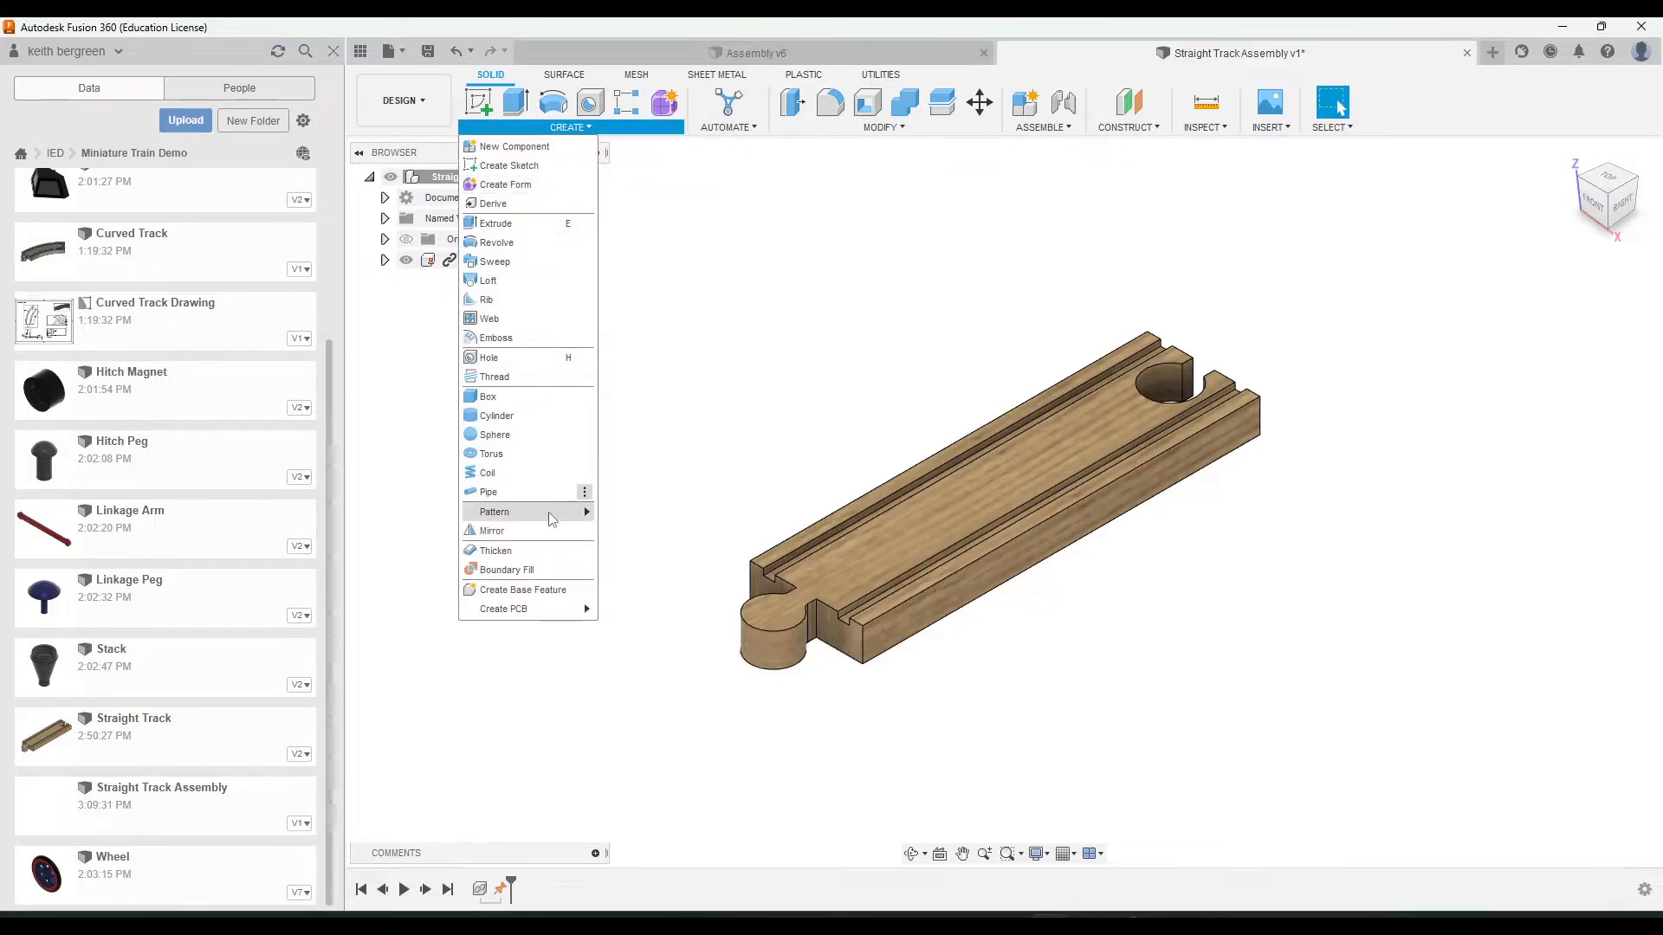
{"action": "mouse_move", "coordinate": [551, 518]}
{"action": "left_click", "coordinate": [654, 512]}
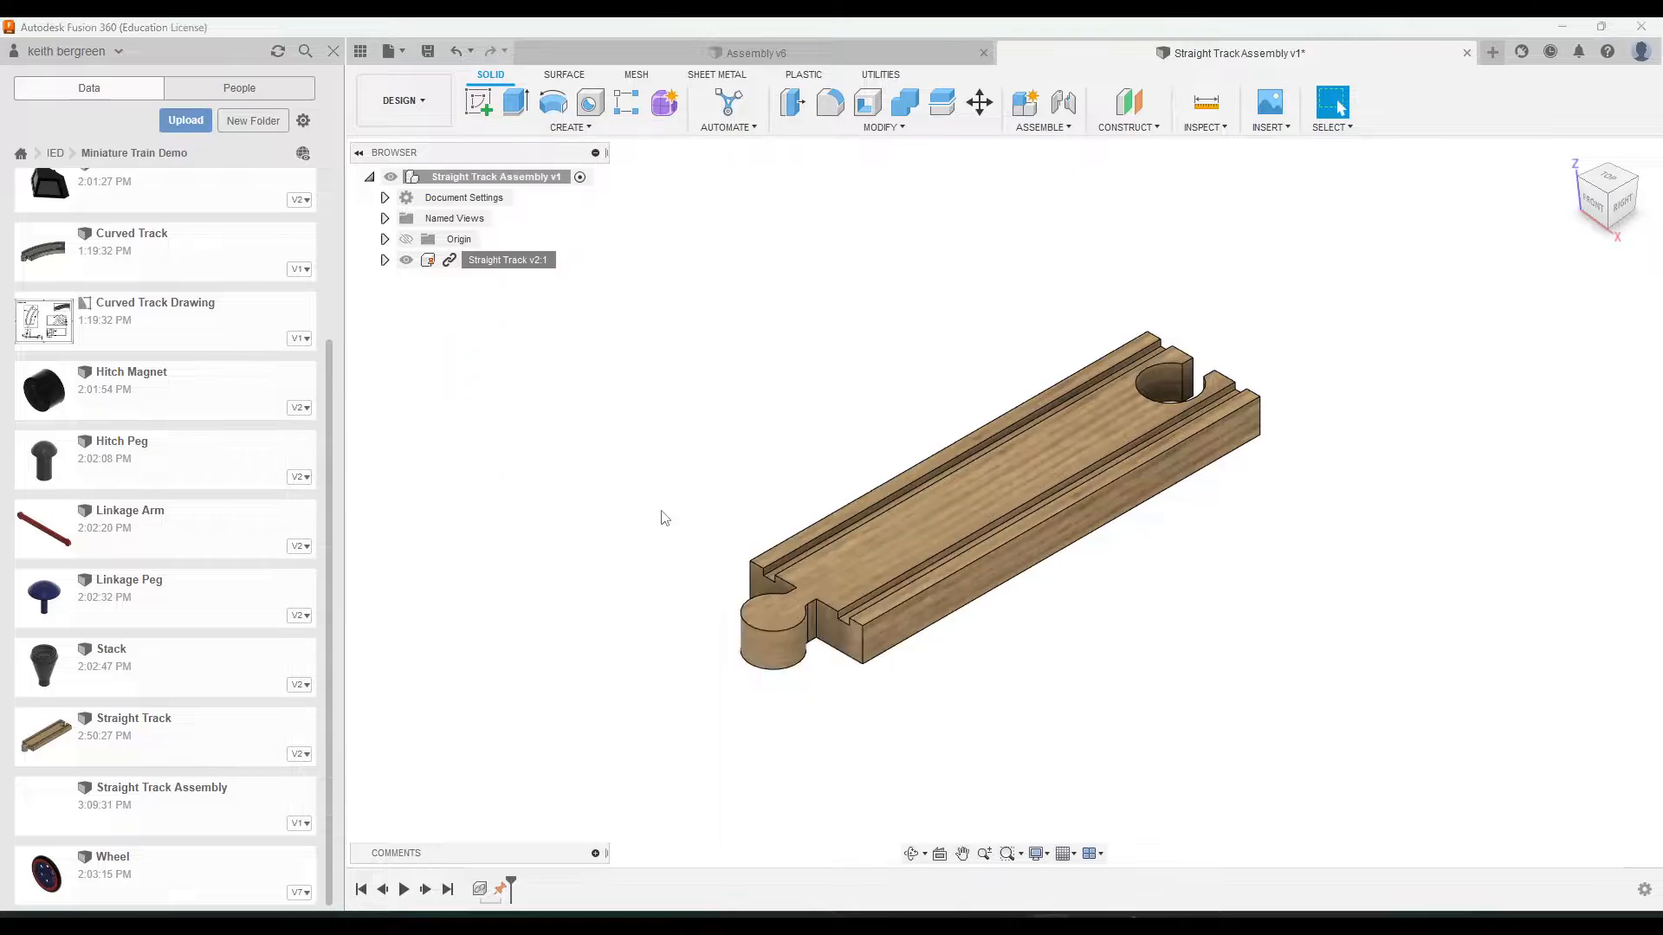
{"action": "left_click", "coordinate": [1574, 308]}
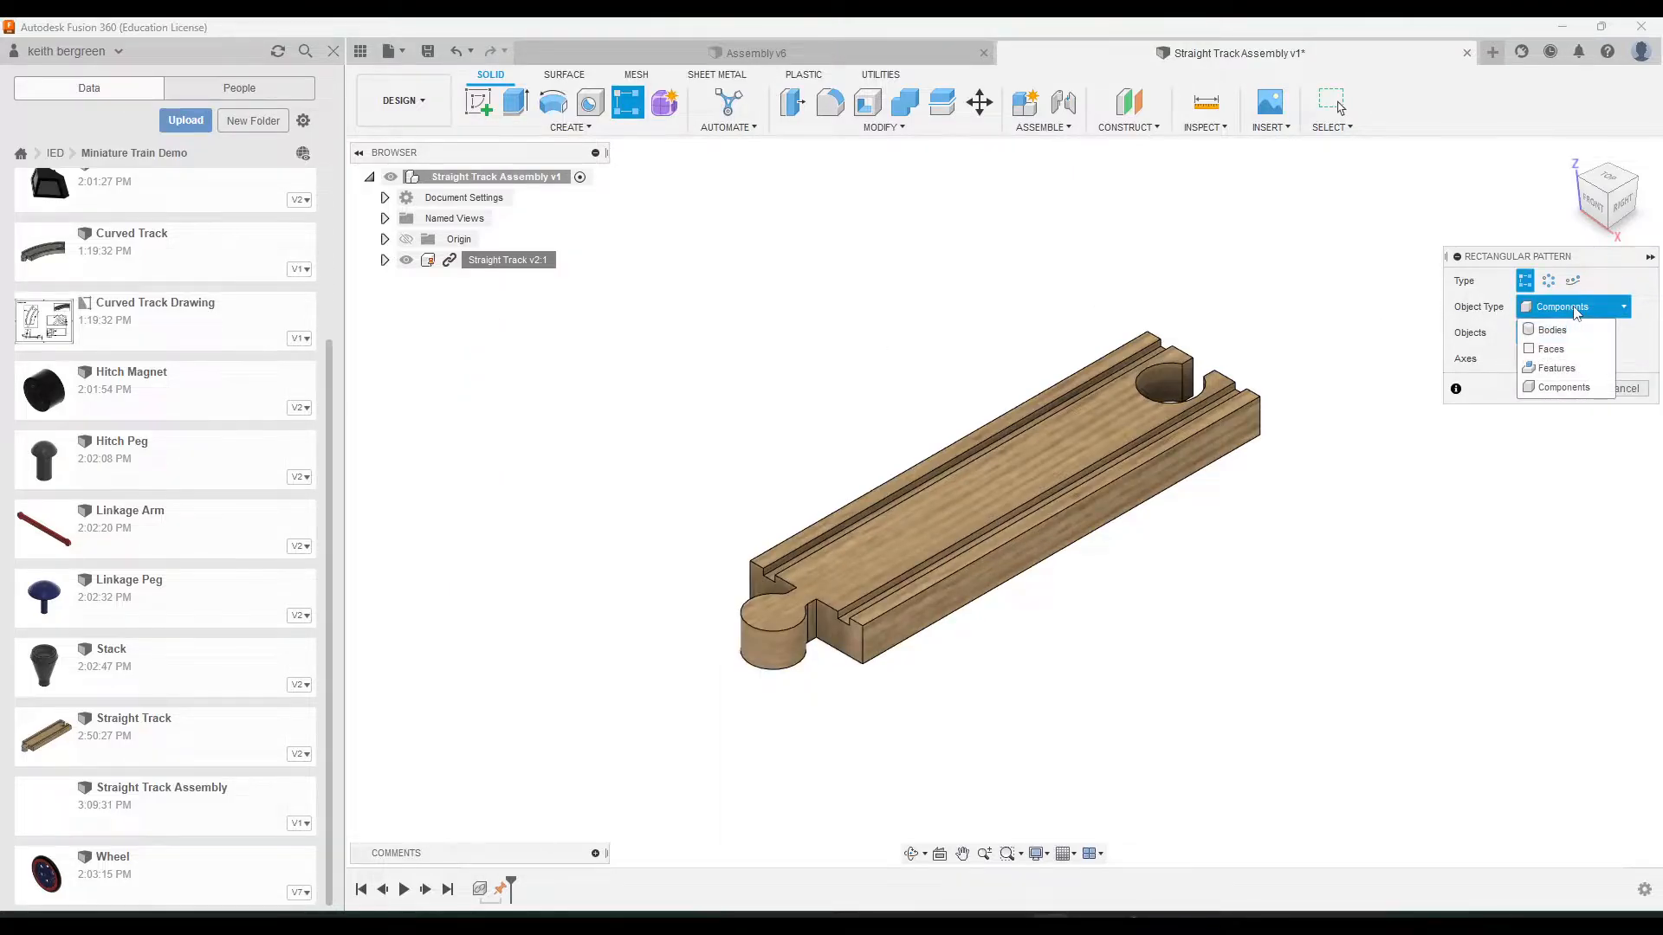
{"action": "left_click", "coordinate": [1564, 387]}
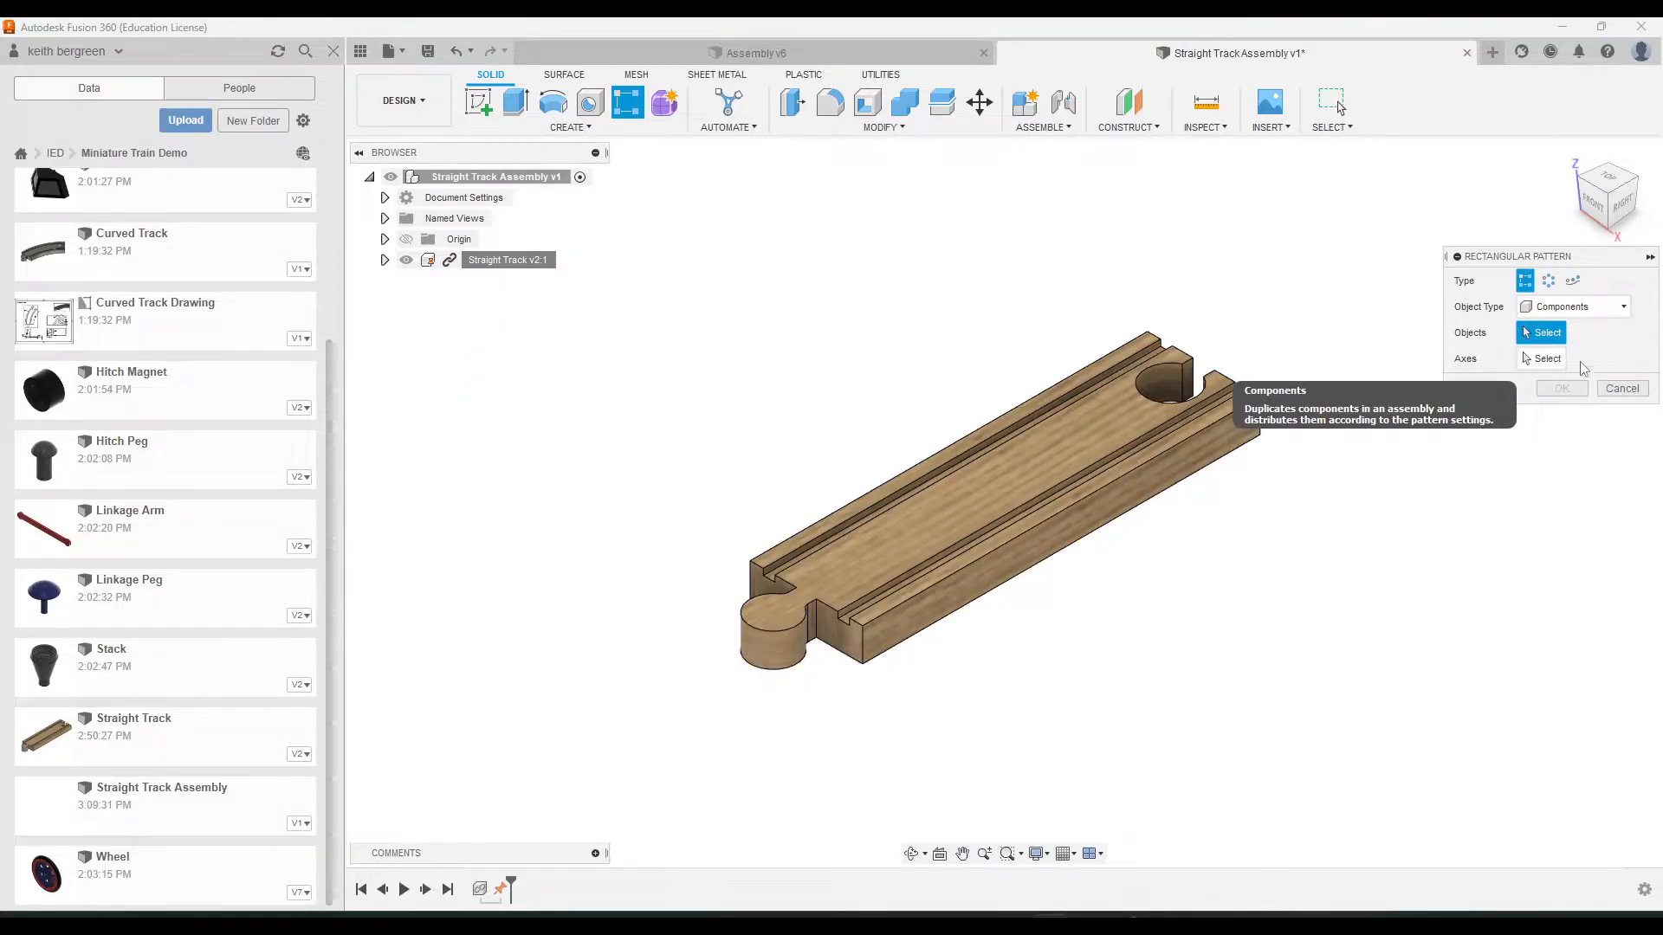
{"action": "left_click", "coordinate": [1010, 480]}
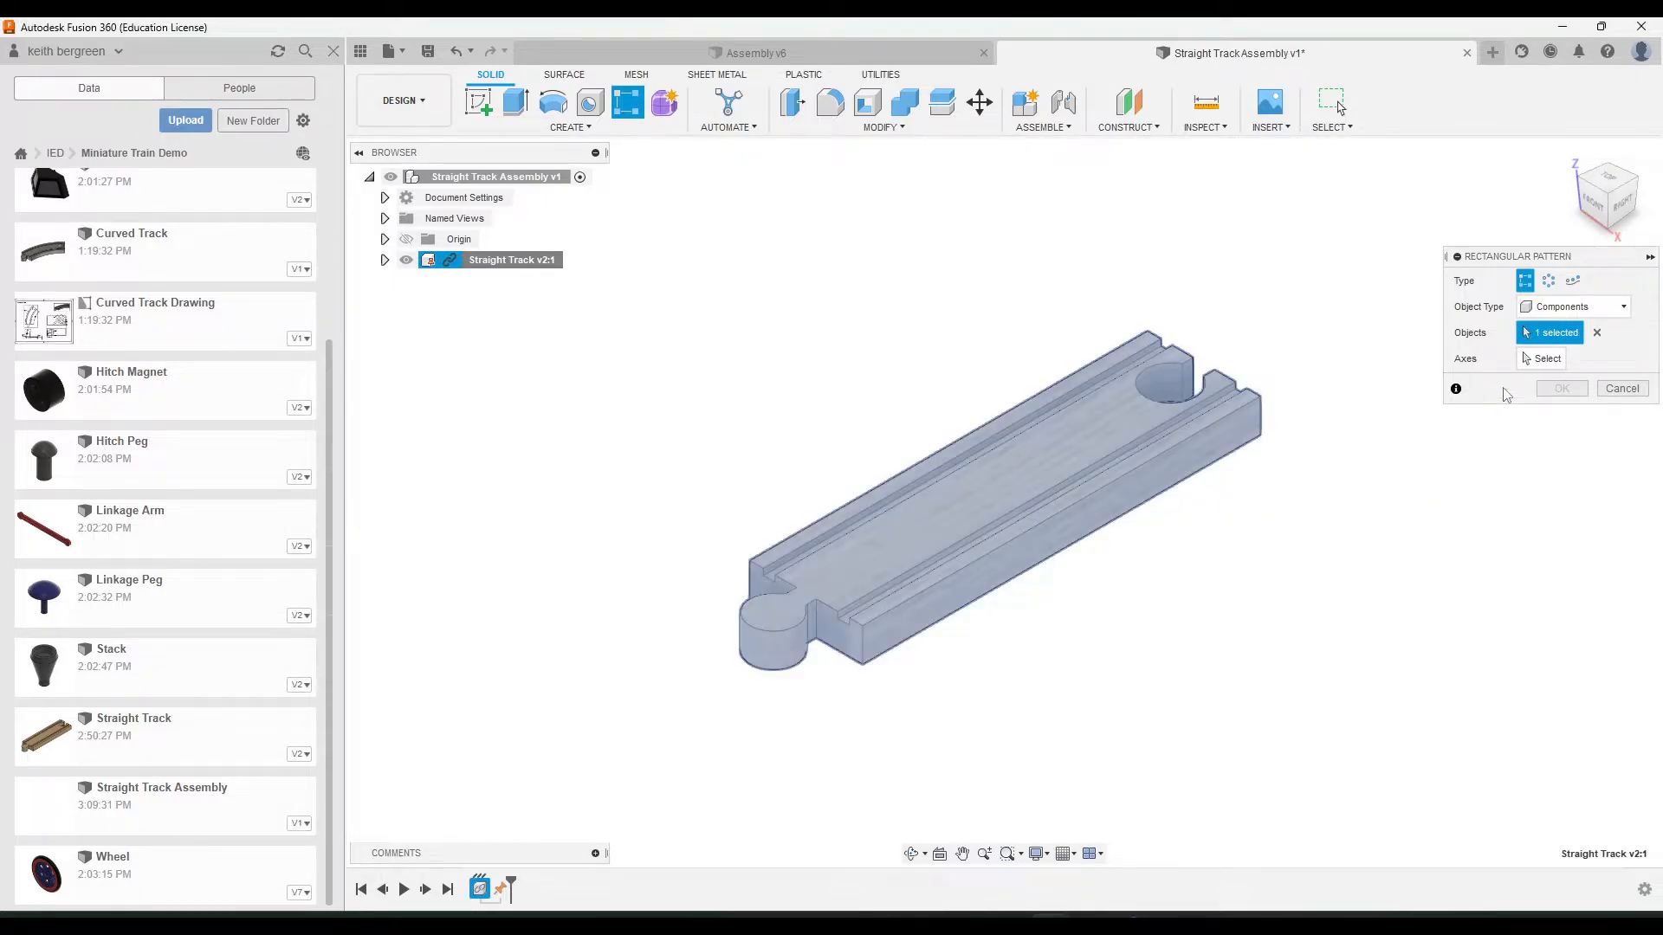
Set the pattern's axis along the length of the track
{"action": "left_click", "coordinate": [1539, 361]}
{"action": "scroll", "coordinate": [758, 560], "scroll_direction": "up", "scroll_amount": 5}
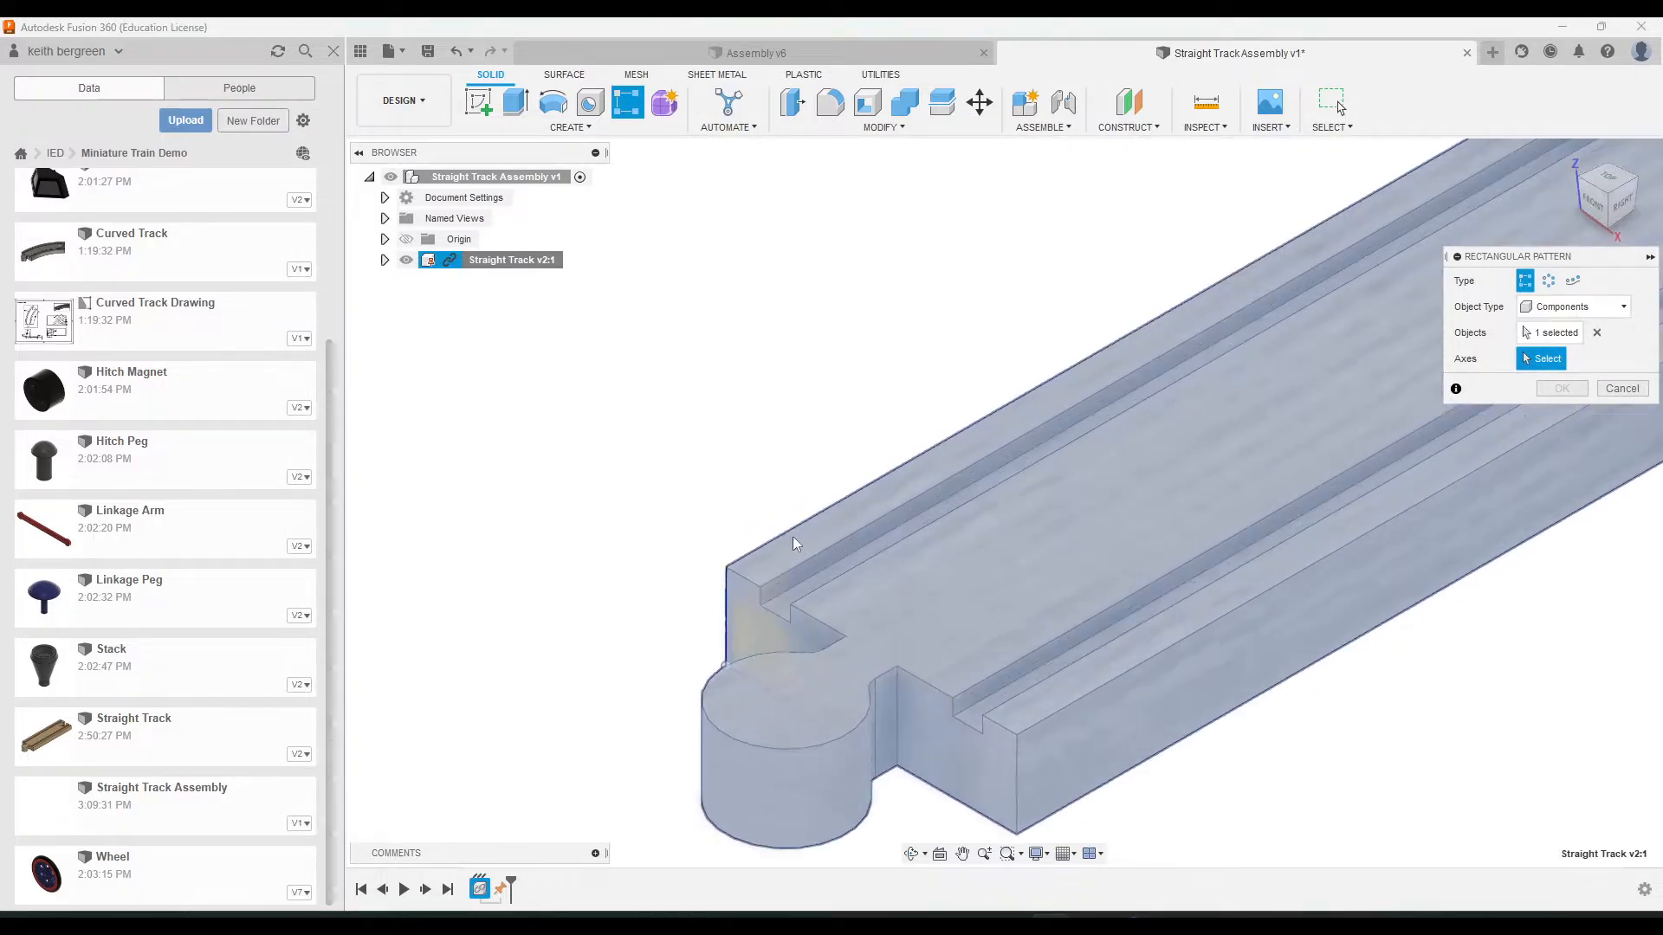
{"action": "scroll", "coordinate": [812, 525], "scroll_direction": "up", "scroll_amount": 2}
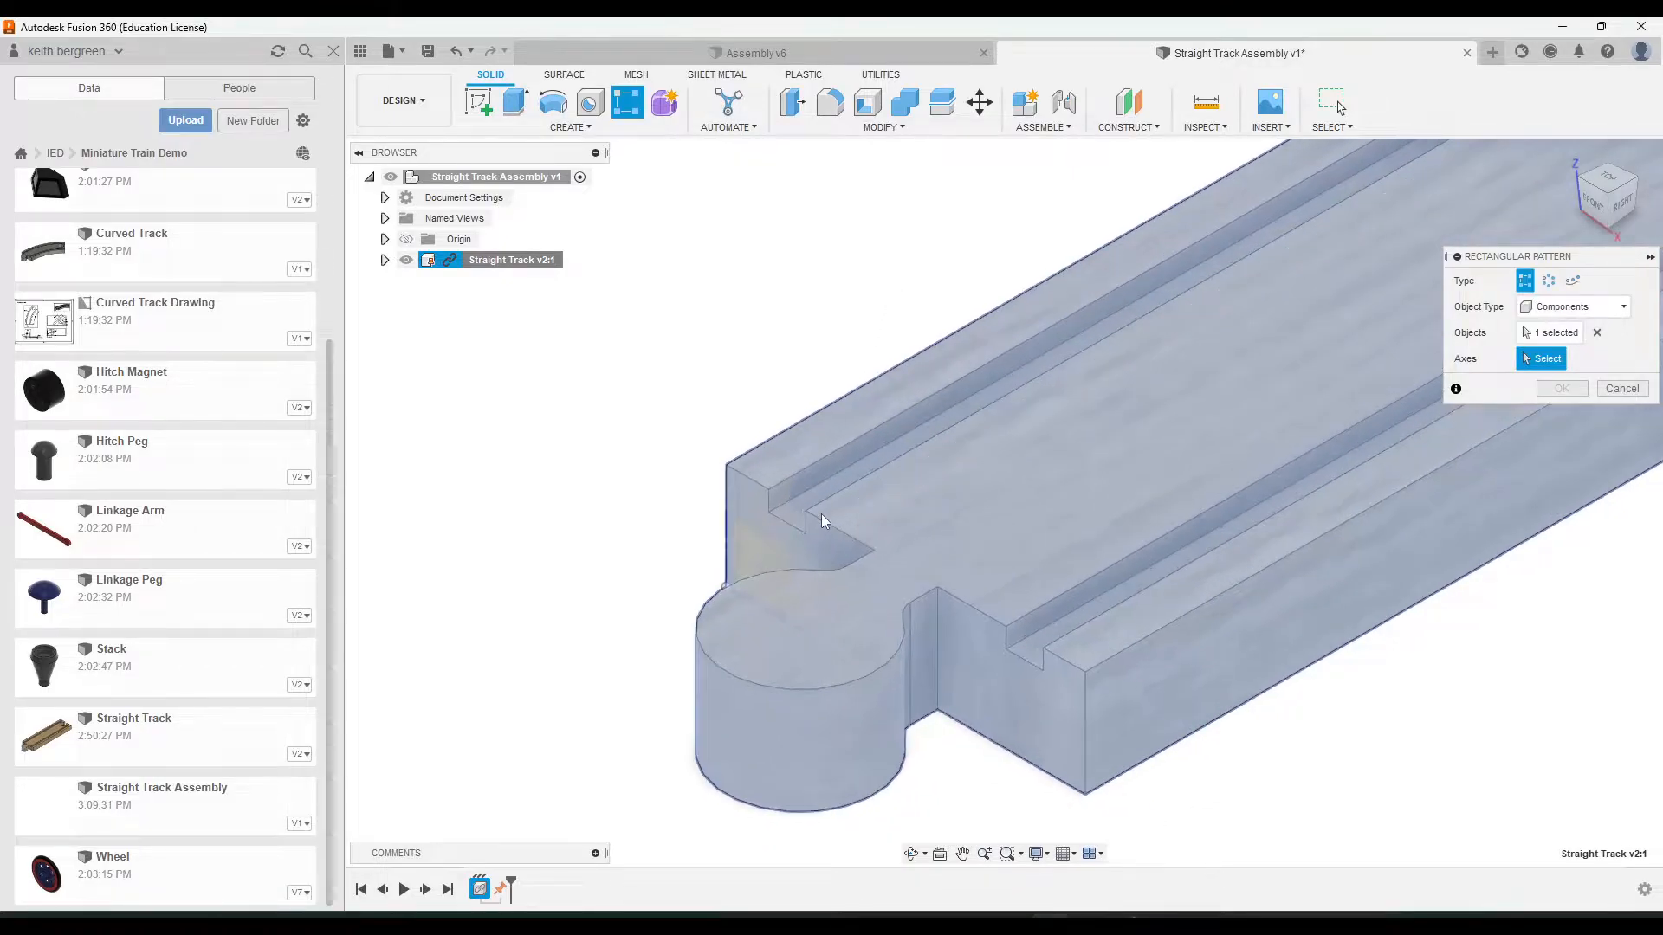
{"action": "scroll", "coordinate": [736, 545], "scroll_direction": "down", "scroll_amount": 2}
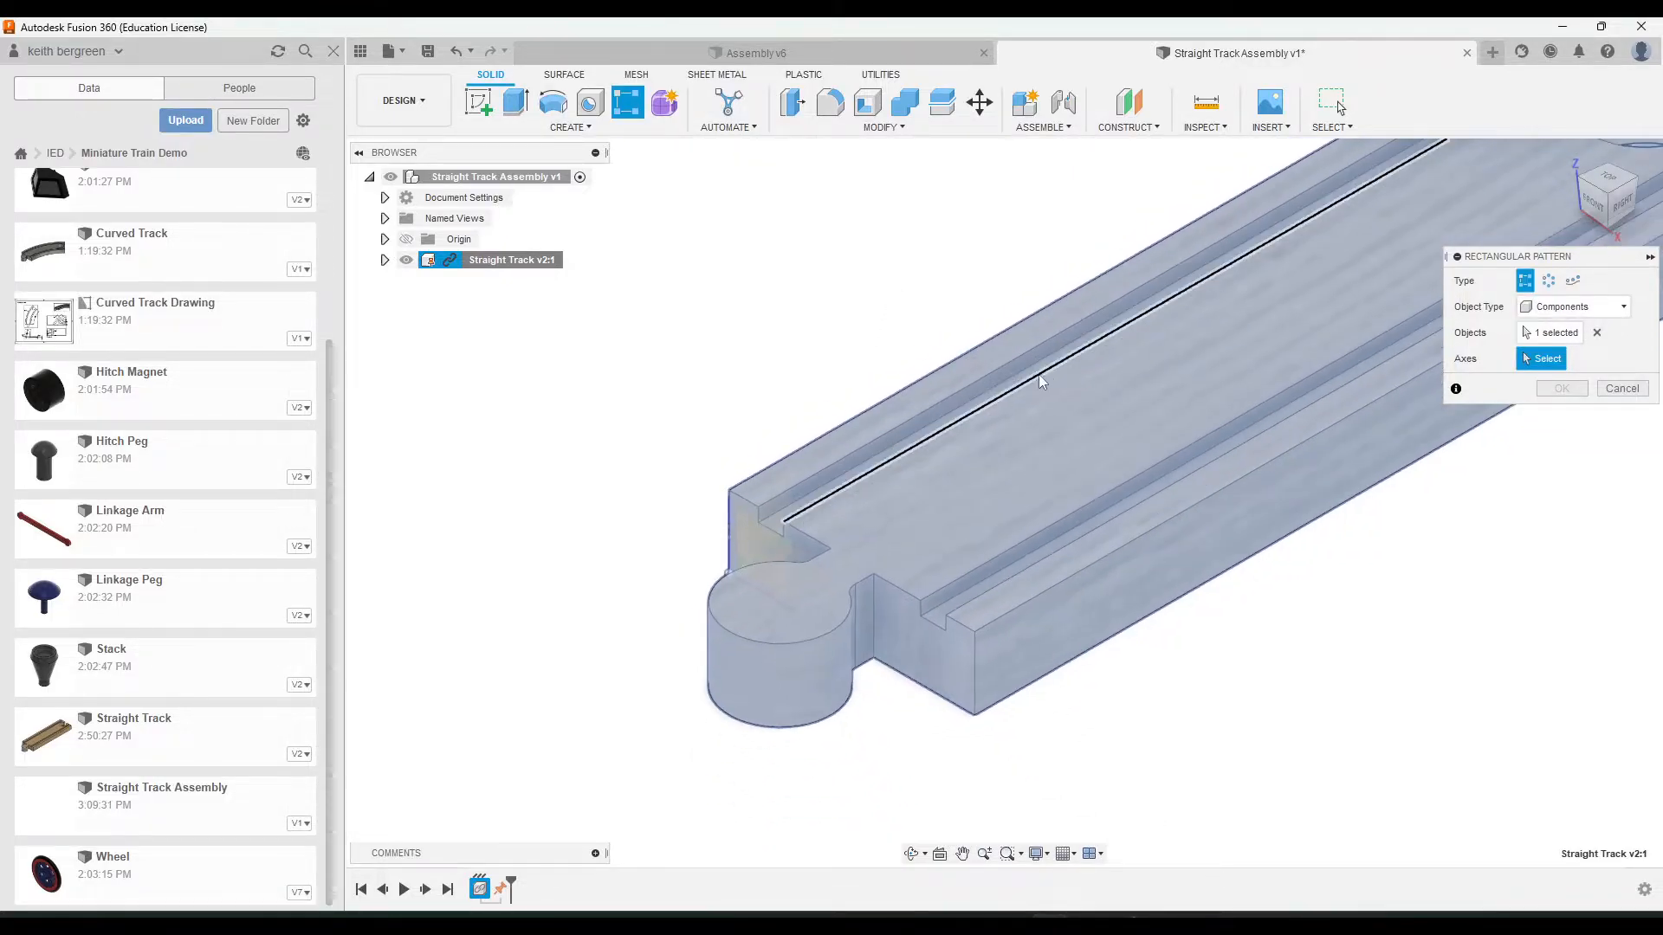
{"action": "left_click", "coordinate": [758, 558]}
{"action": "scroll", "coordinate": [788, 566], "scroll_direction": "down", "scroll_amount": 3}
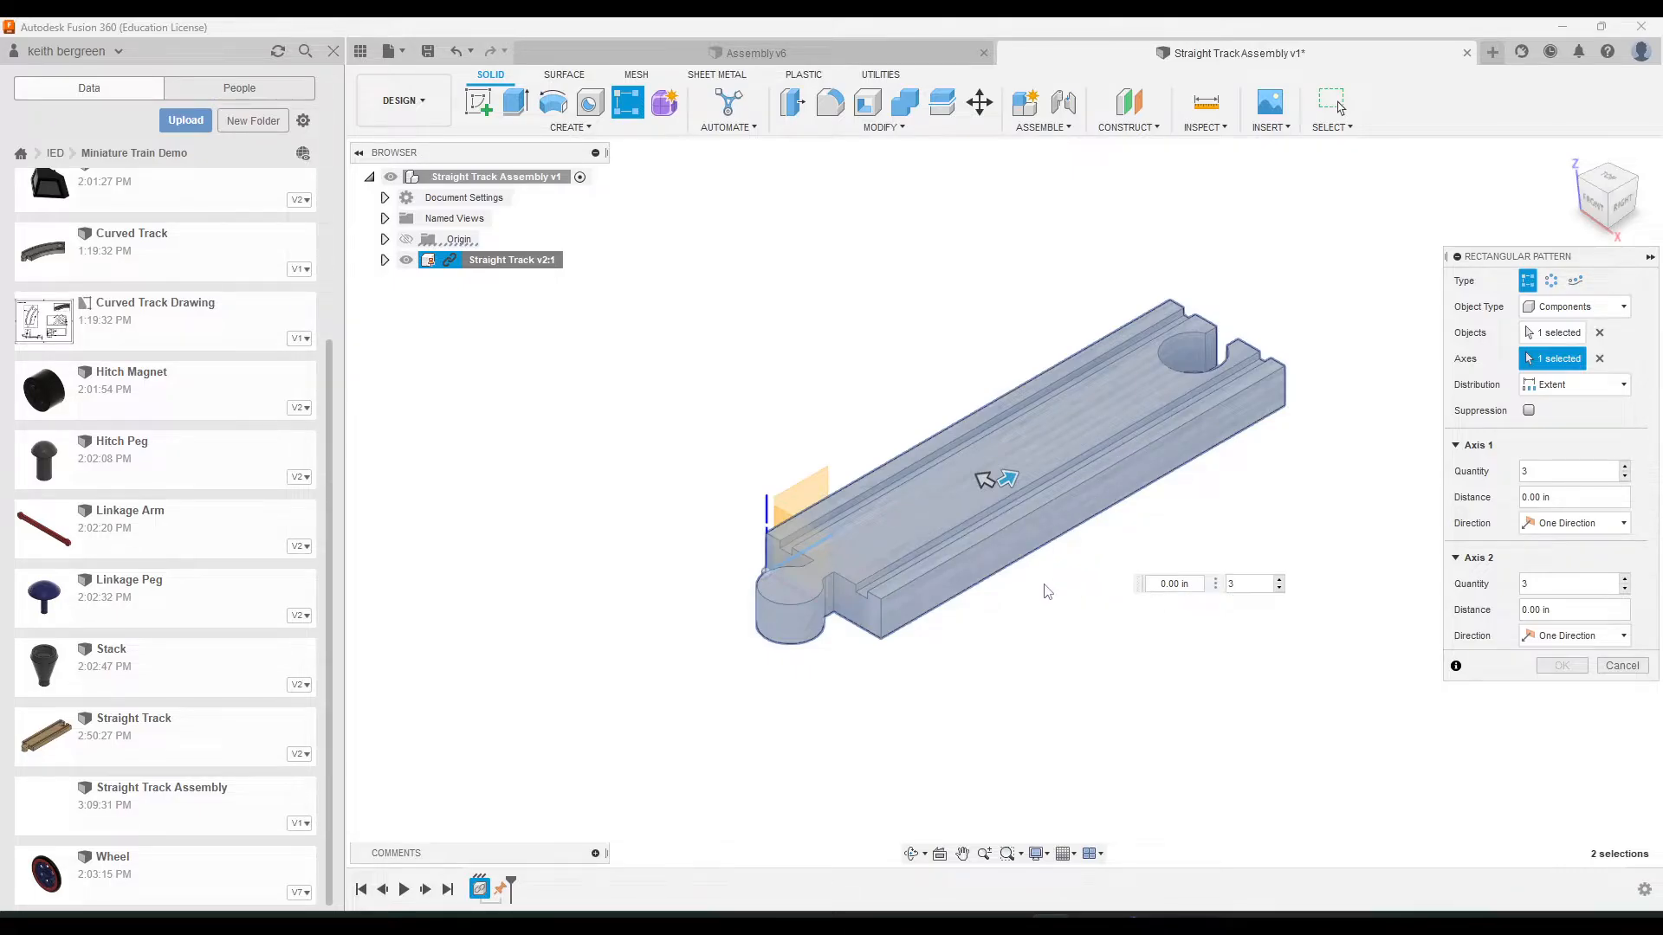
{"action": "middle_click_drag", "start_coordinate": [1047, 591], "coordinate": [1118, 523]}
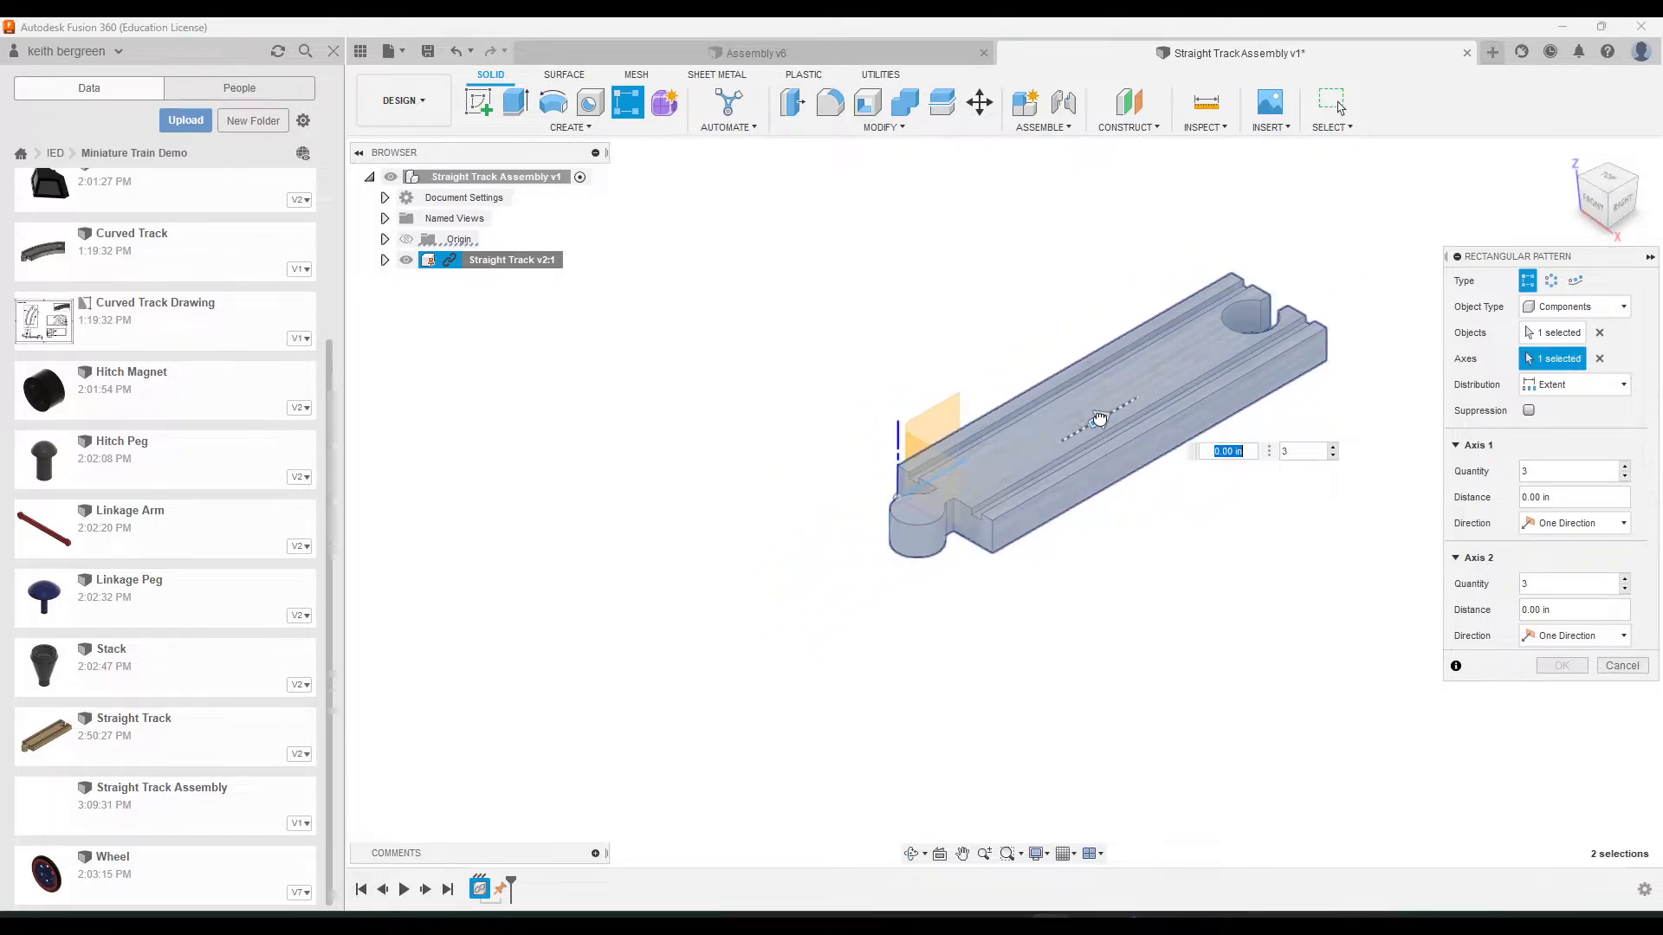
Pattern the track into three pieces end to end beyond its peg end, with a total extent of -24 in
{"action": "left_click_drag", "start_coordinate": [1098, 417], "coordinate": [657, 656]}
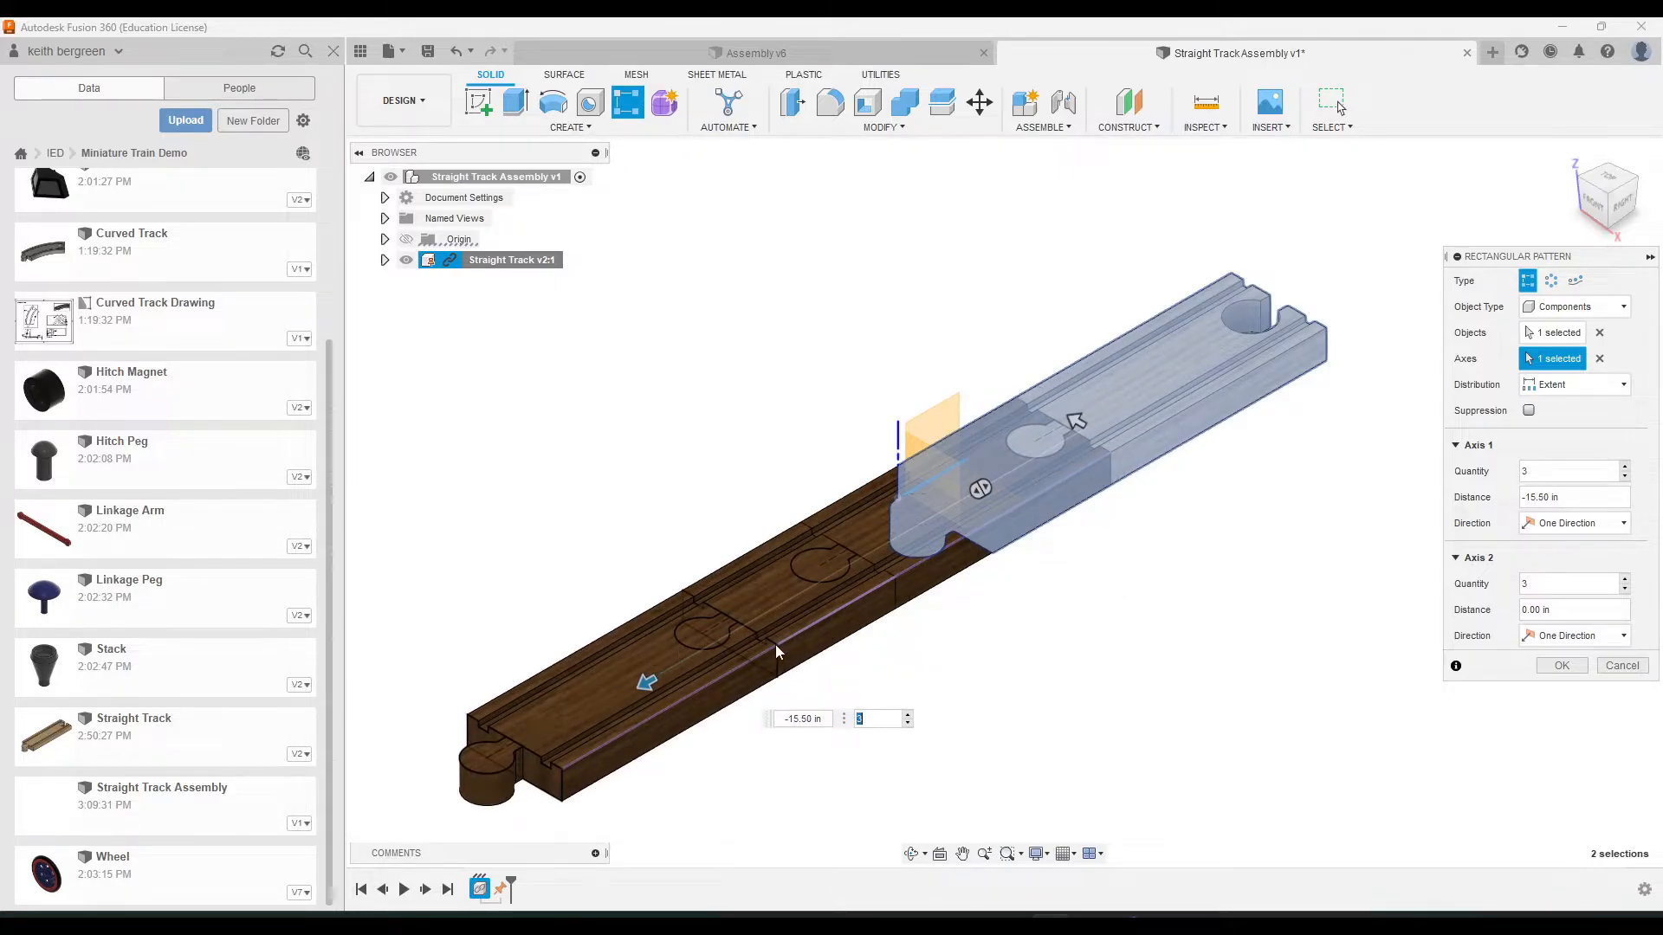
{"action": "middle_click_drag", "start_coordinate": [776, 651], "coordinate": [990, 459]}
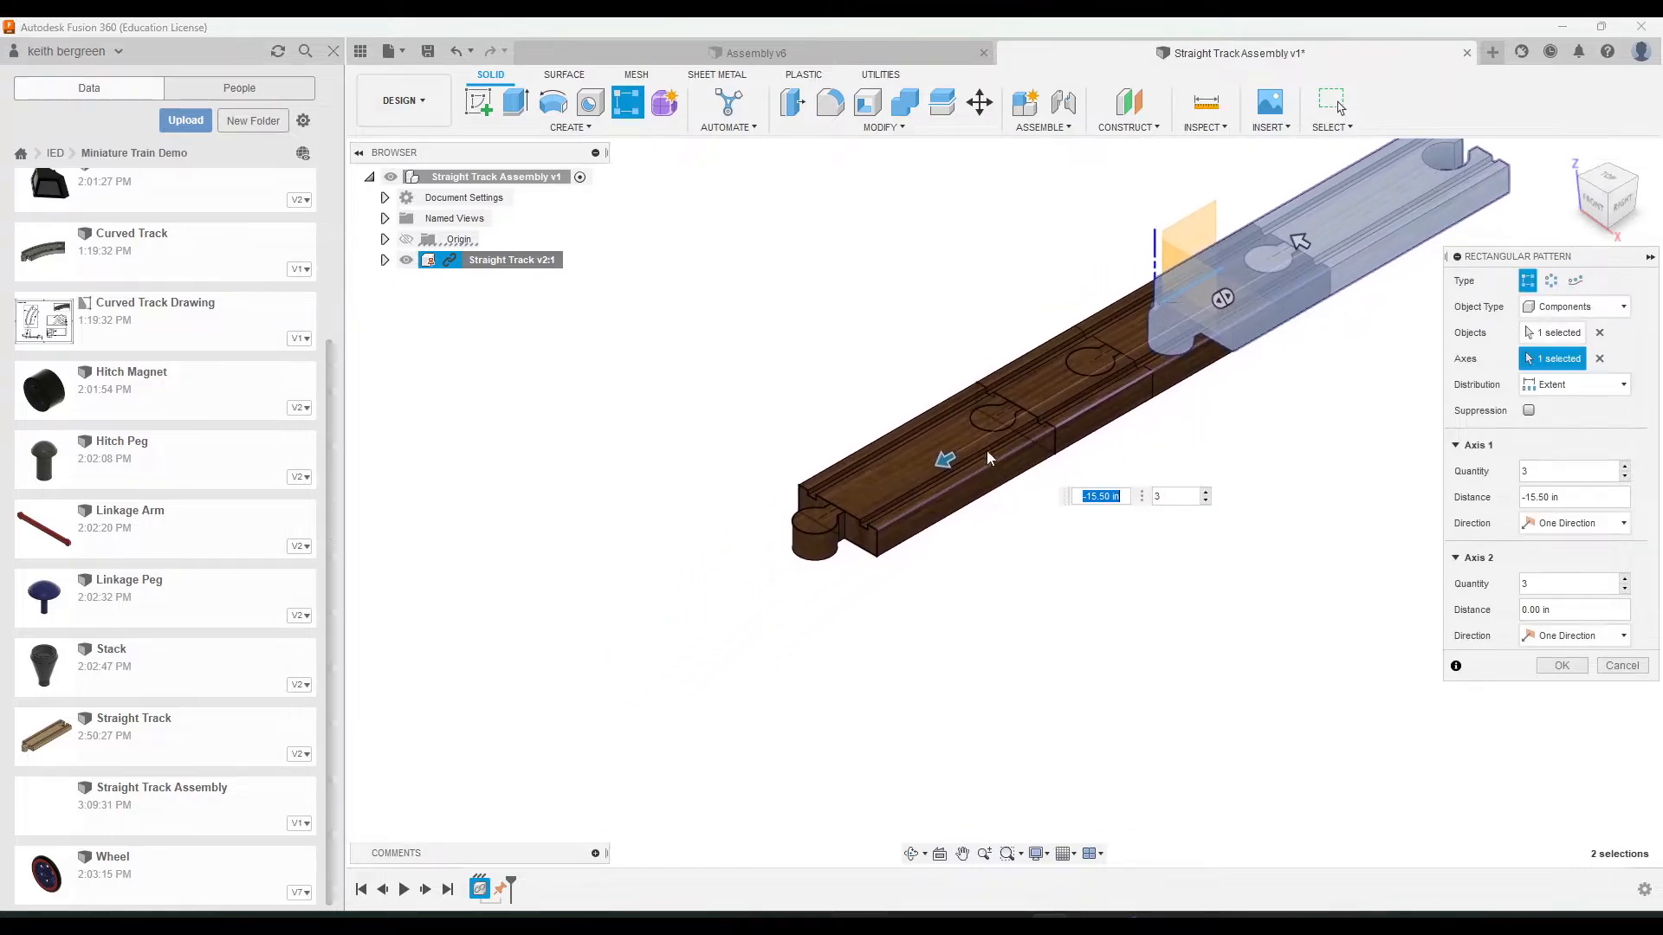
{"action": "key", "text": "Tab"}
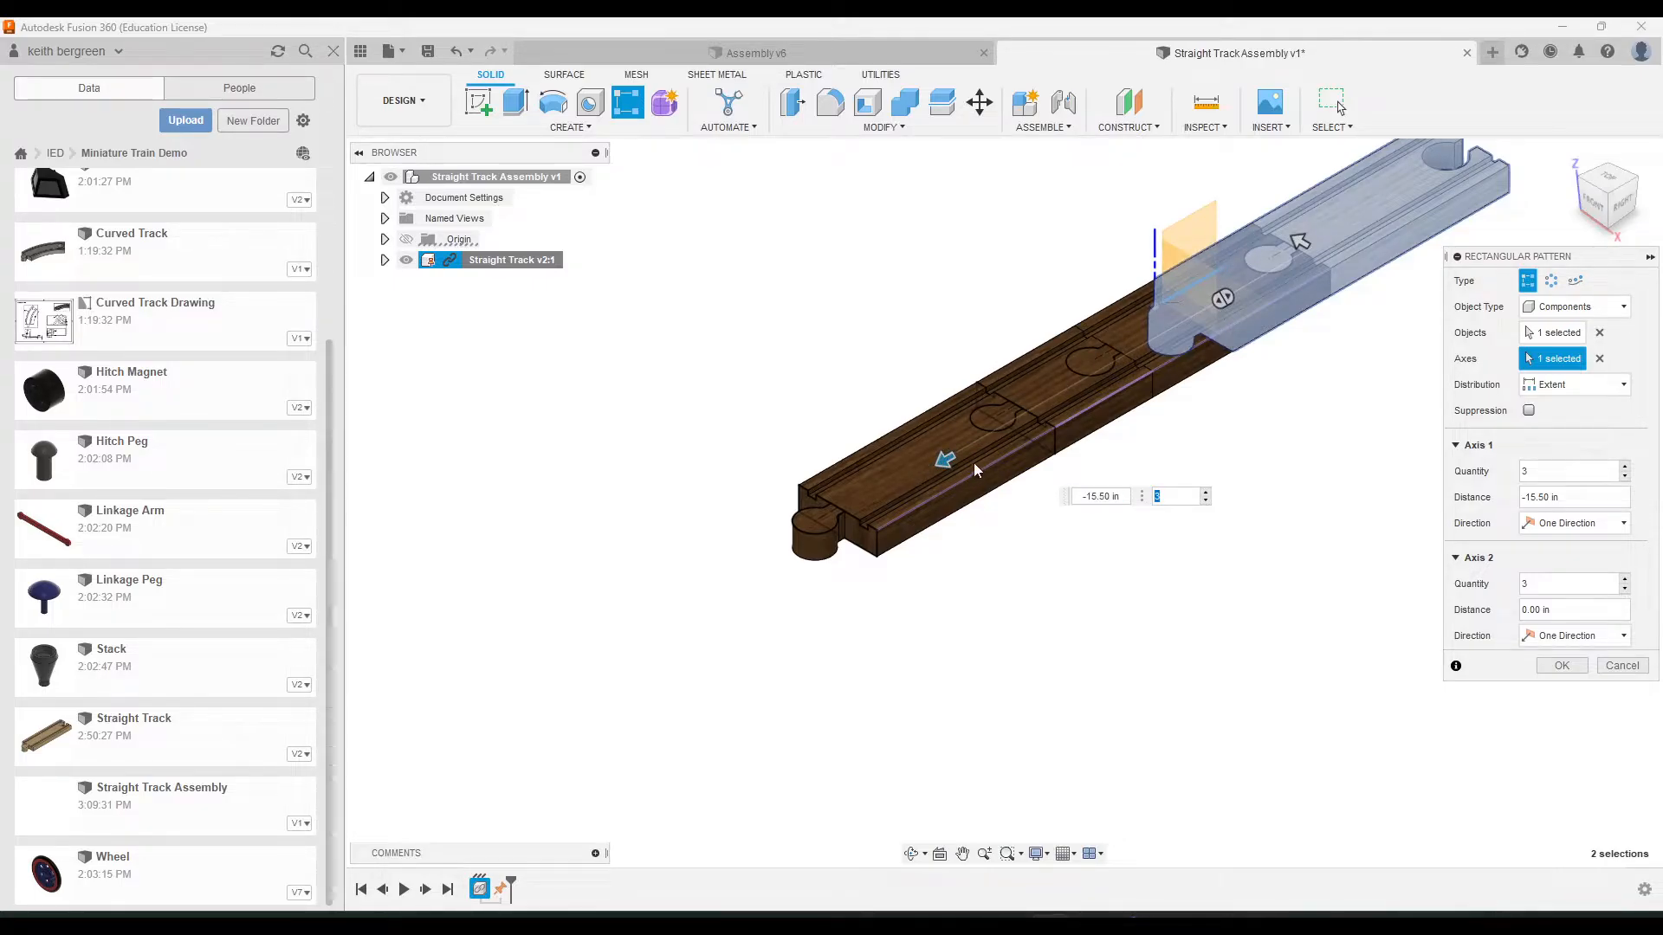
{"action": "left_click_drag", "start_coordinate": [945, 460], "coordinate": [738, 557]}
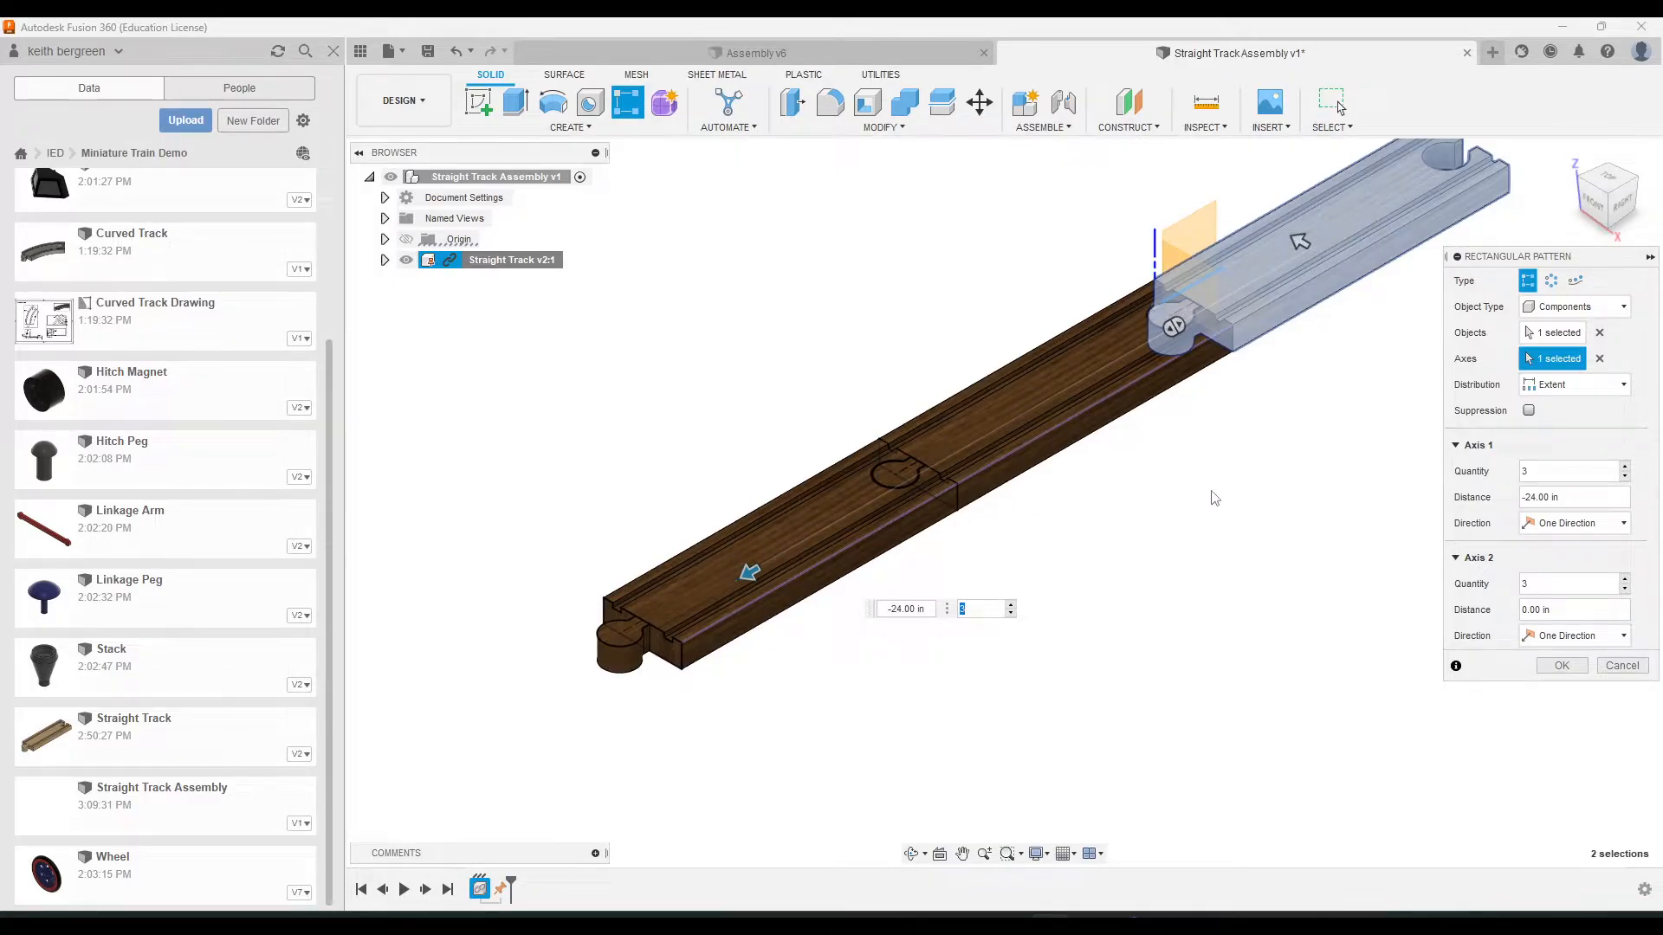
{"action": "middle_click_drag", "start_coordinate": [1212, 498], "coordinate": [1129, 557]}
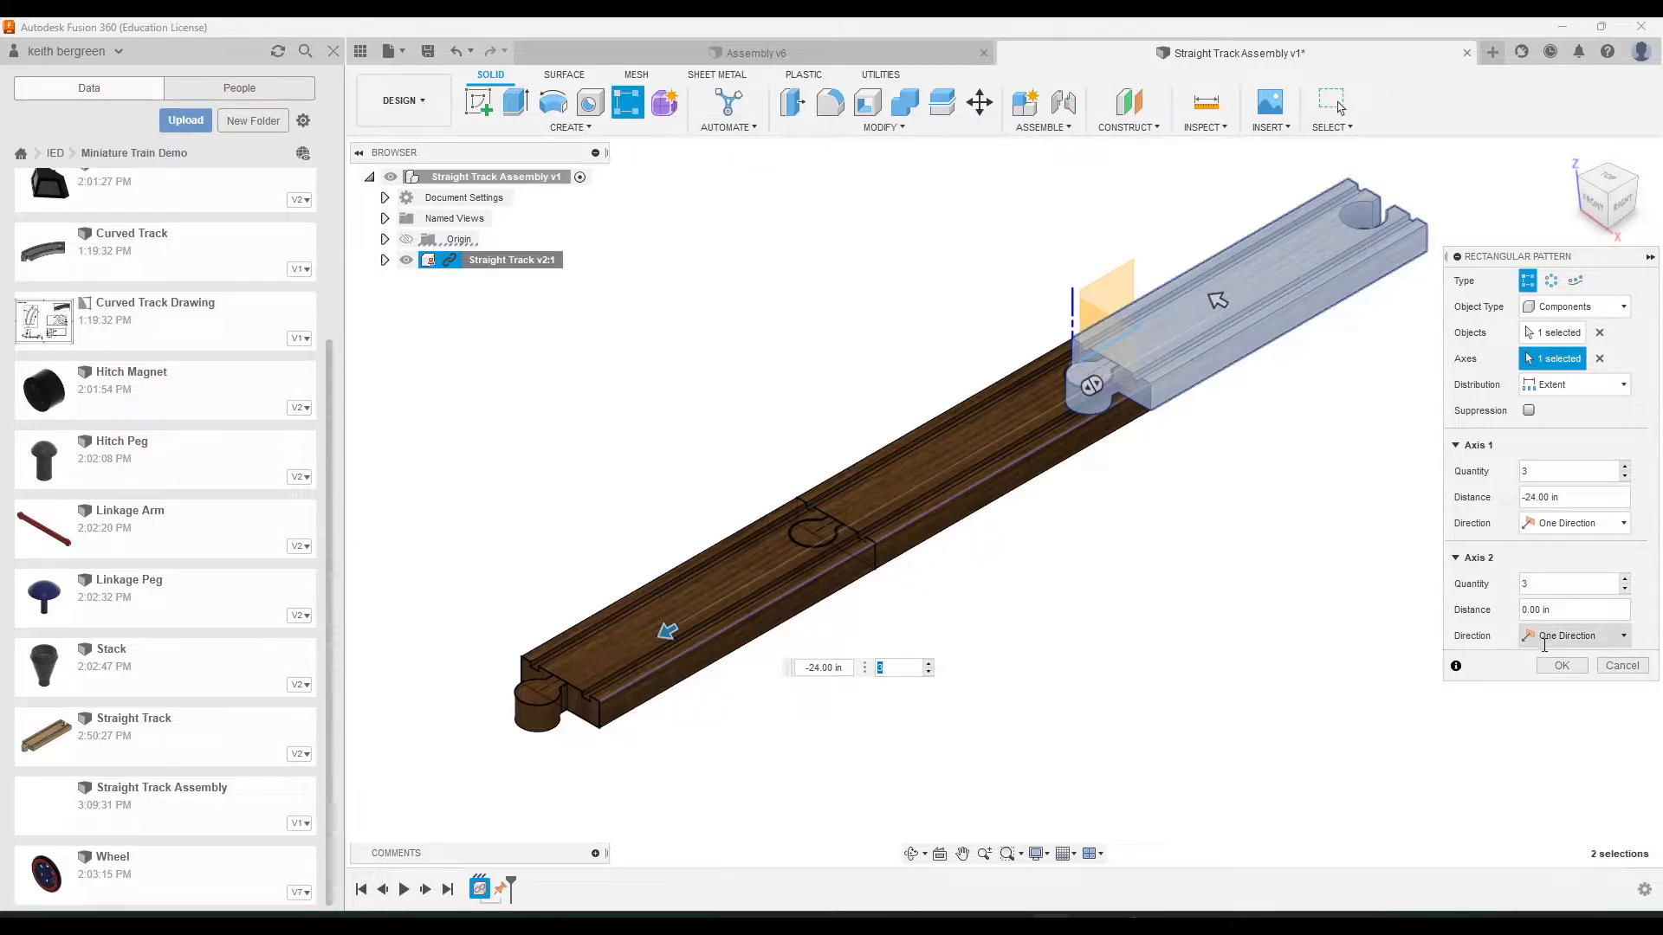
{"action": "left_click", "coordinate": [1561, 666]}
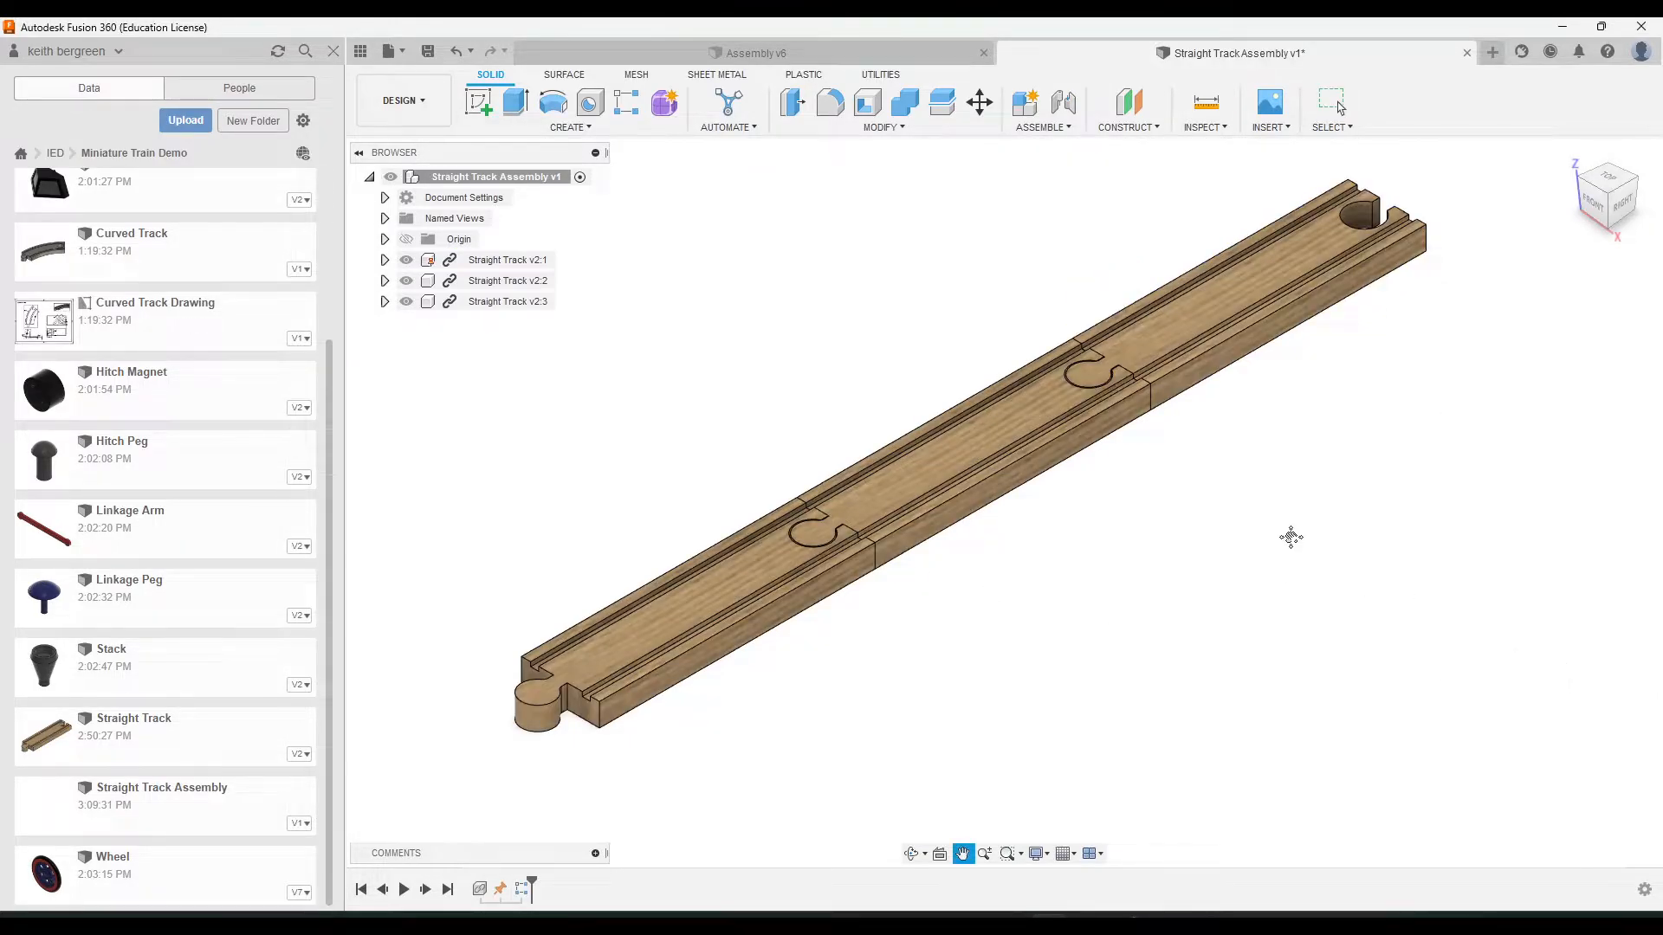
Pull the middle track piece out of line to test its freedom of movement, and revert its position
{"action": "scroll", "coordinate": [1100, 555], "scroll_direction": "up", "scroll_amount": 3}
{"action": "scroll", "coordinate": [1083, 549], "scroll_direction": "down", "scroll_amount": 1}
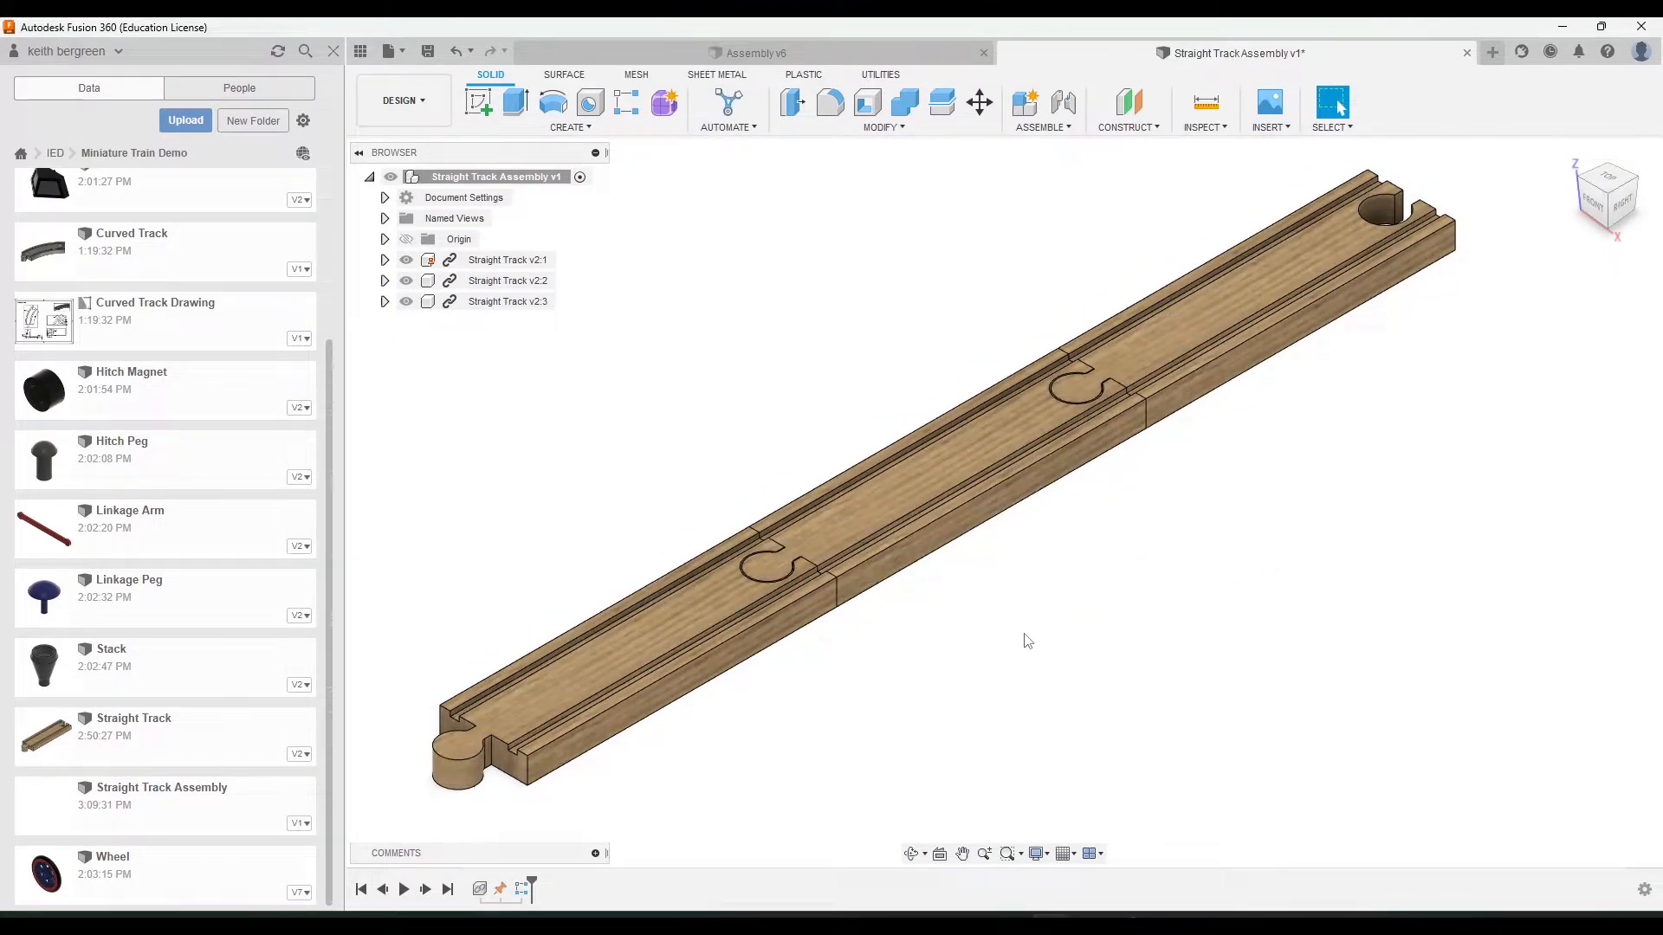
{"action": "left_click_drag", "start_coordinate": [942, 464], "coordinate": [918, 408]}
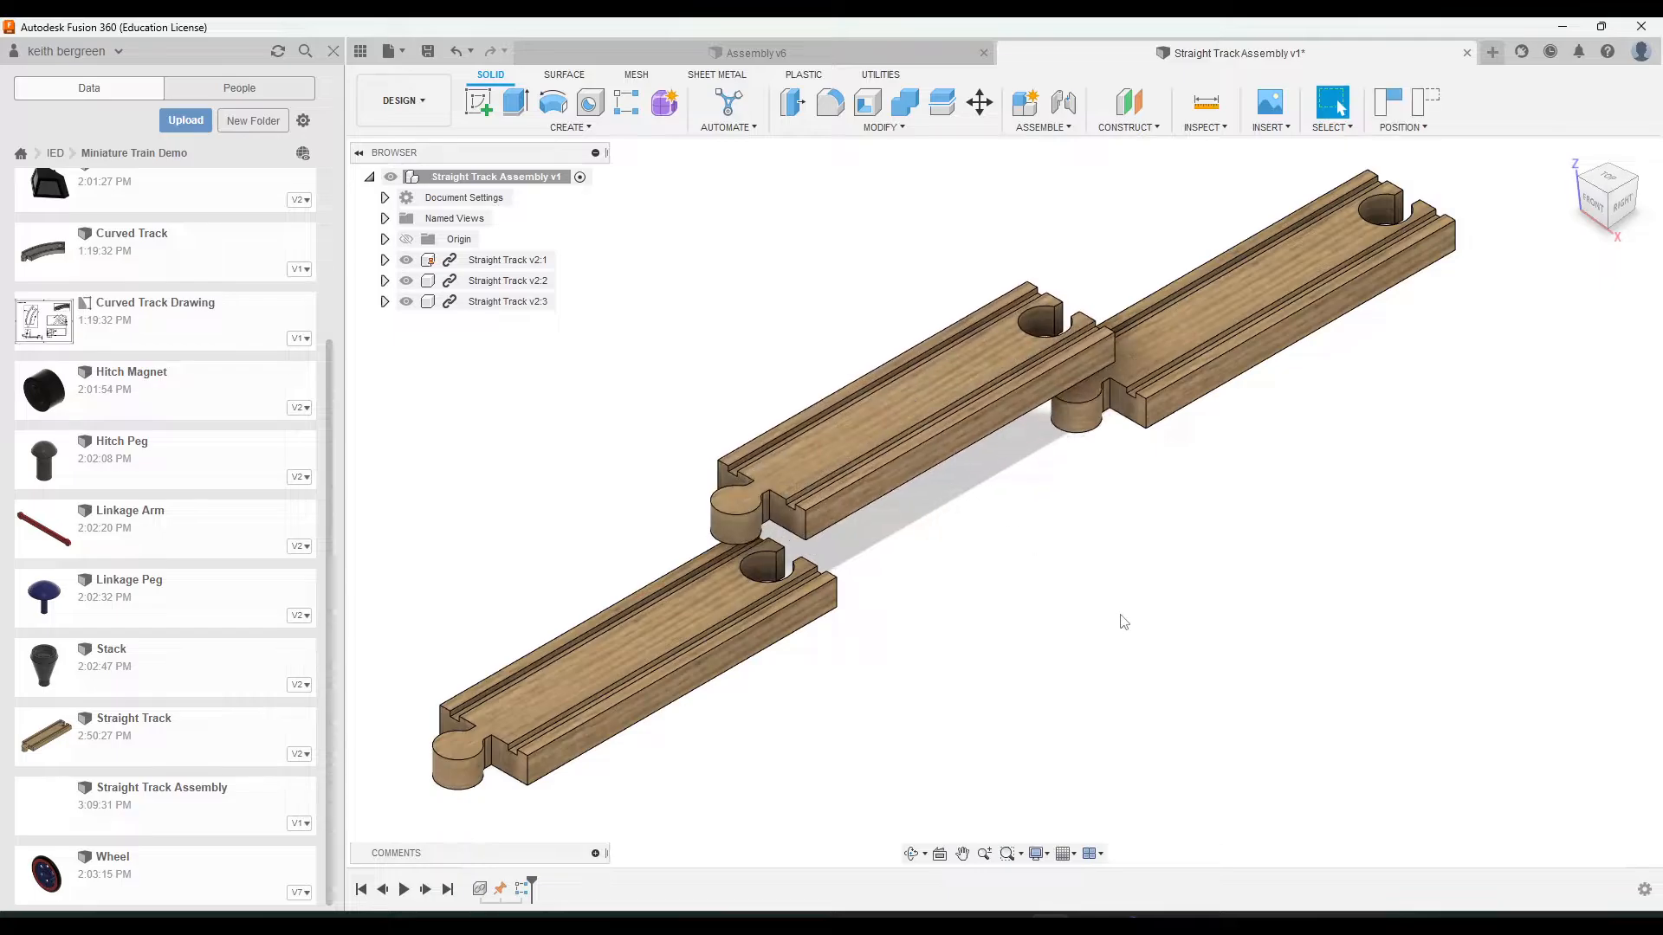
{"action": "middle_click_drag", "start_coordinate": [1118, 586], "coordinate": [1065, 632]}
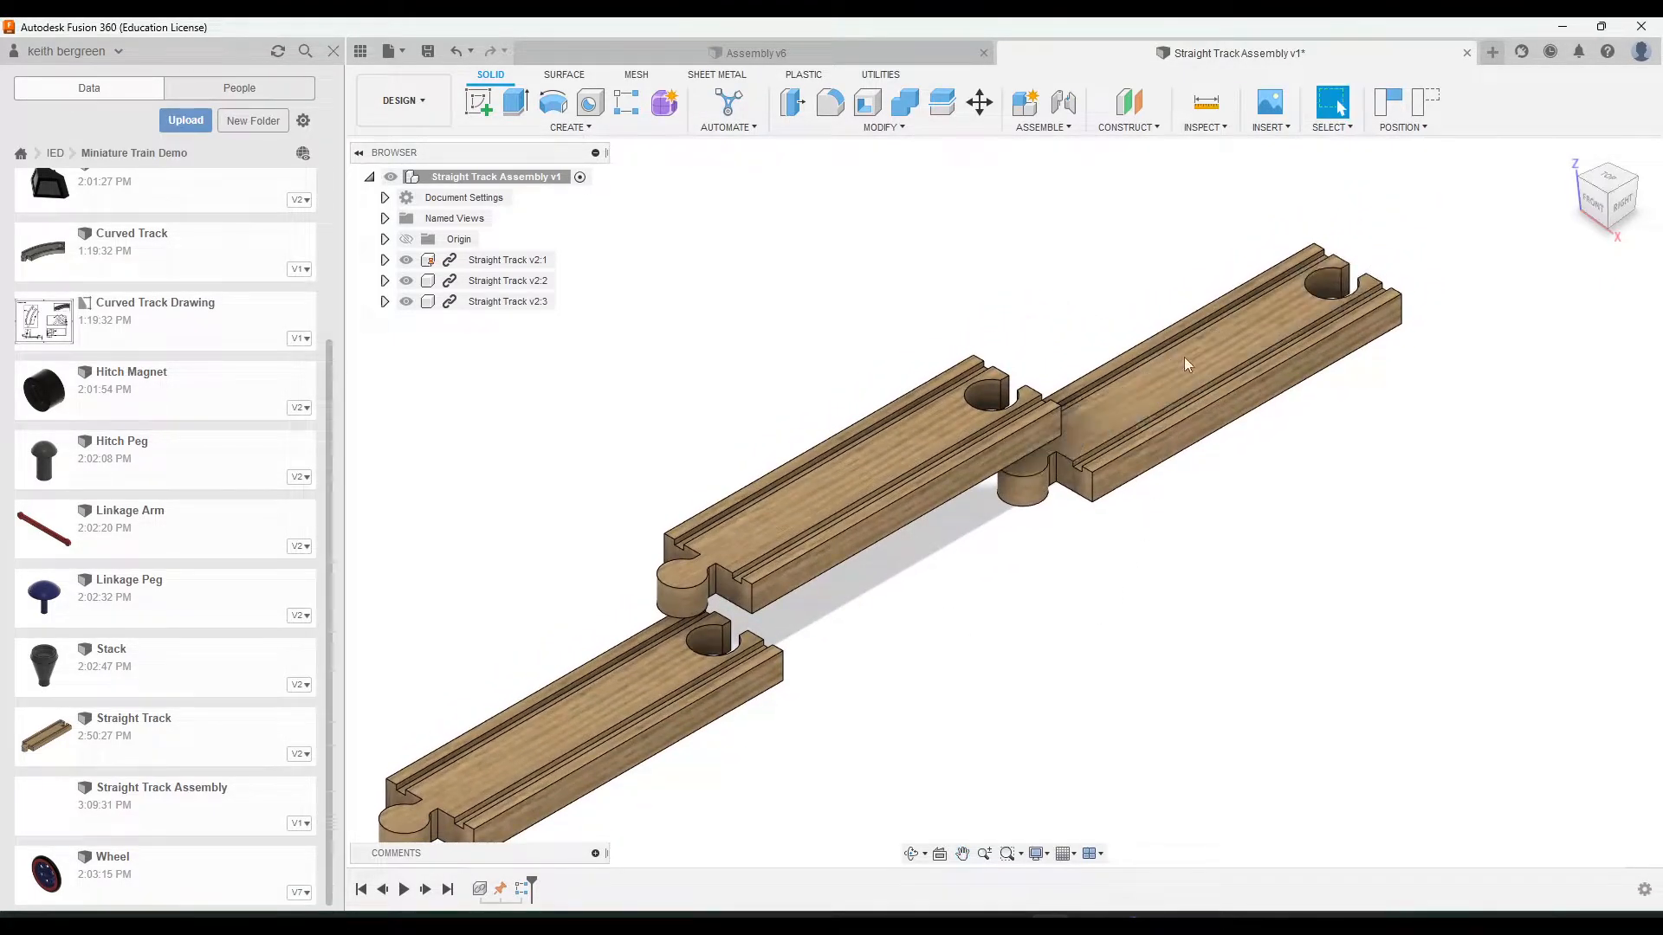
{"action": "left_click", "coordinate": [1424, 103]}
Add a rigid as-built joint between the grounded track piece and the middle piece
{"action": "left_click", "coordinate": [1055, 131]}
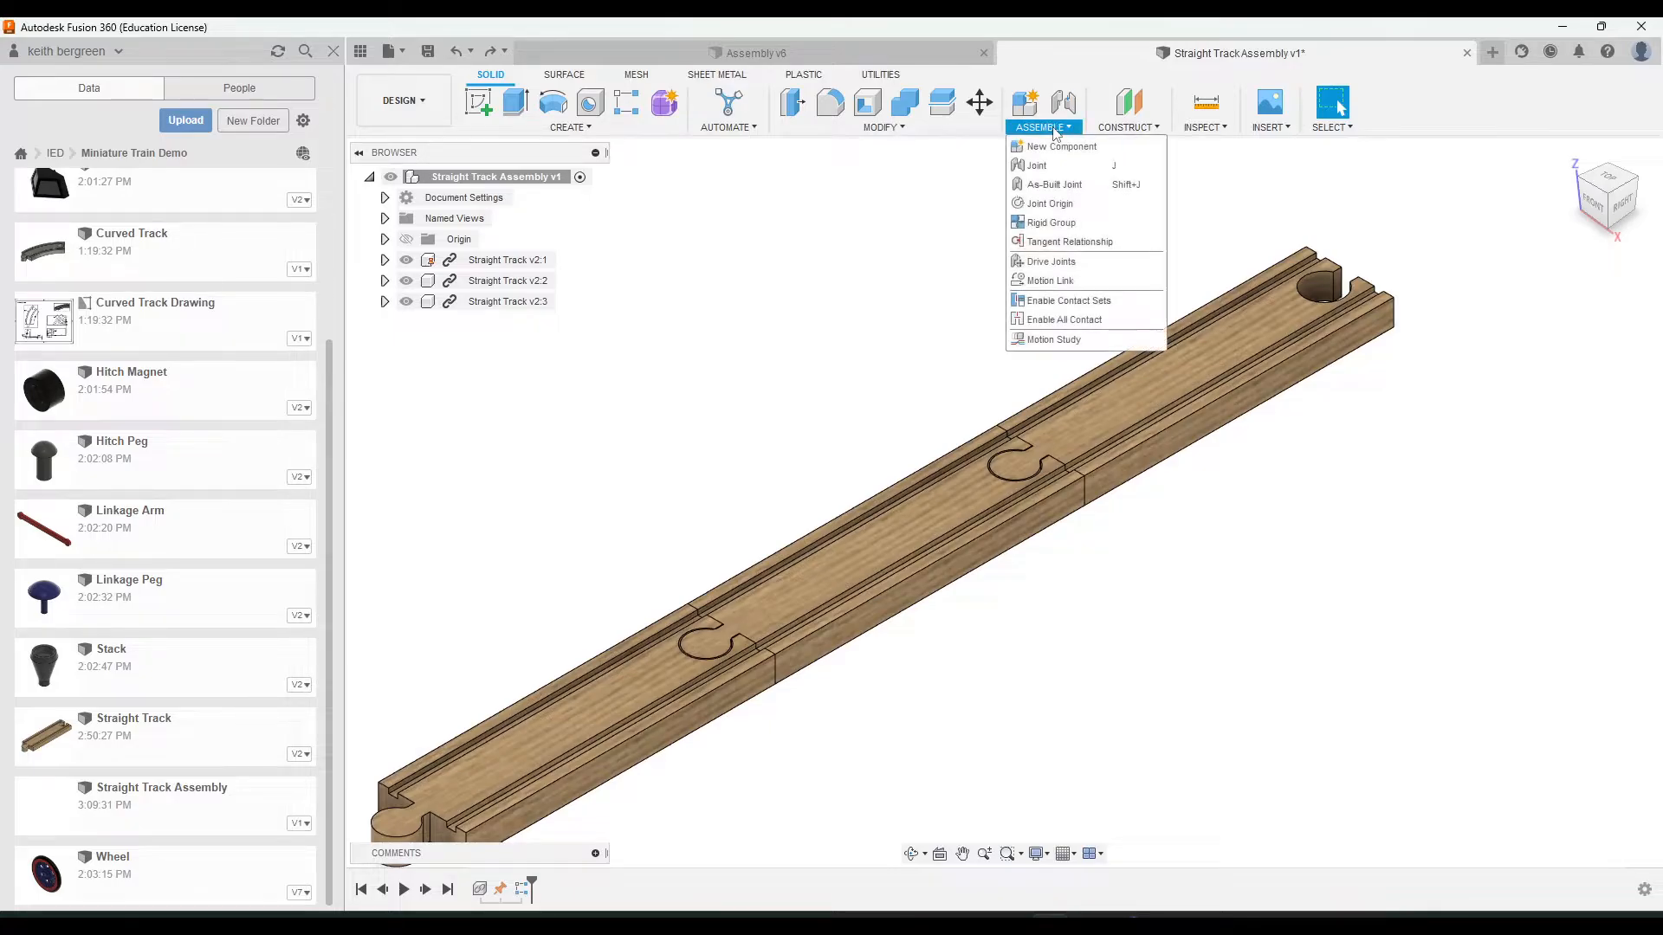
{"action": "left_click", "coordinate": [1055, 185]}
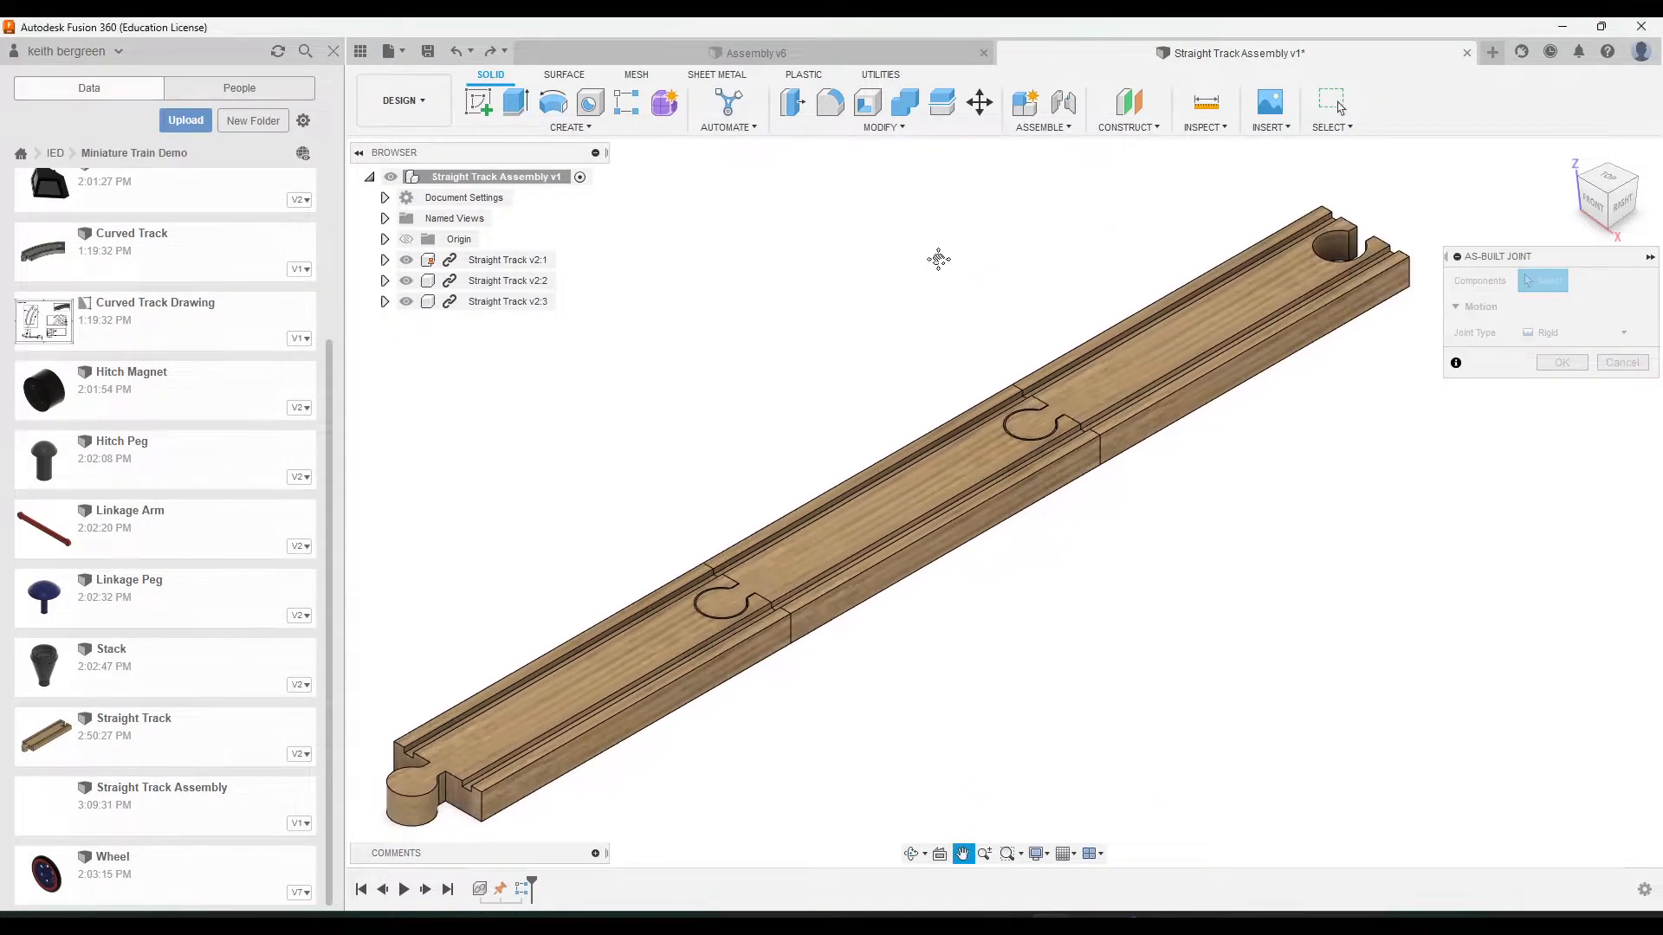
{"action": "left_click", "coordinate": [1114, 376]}
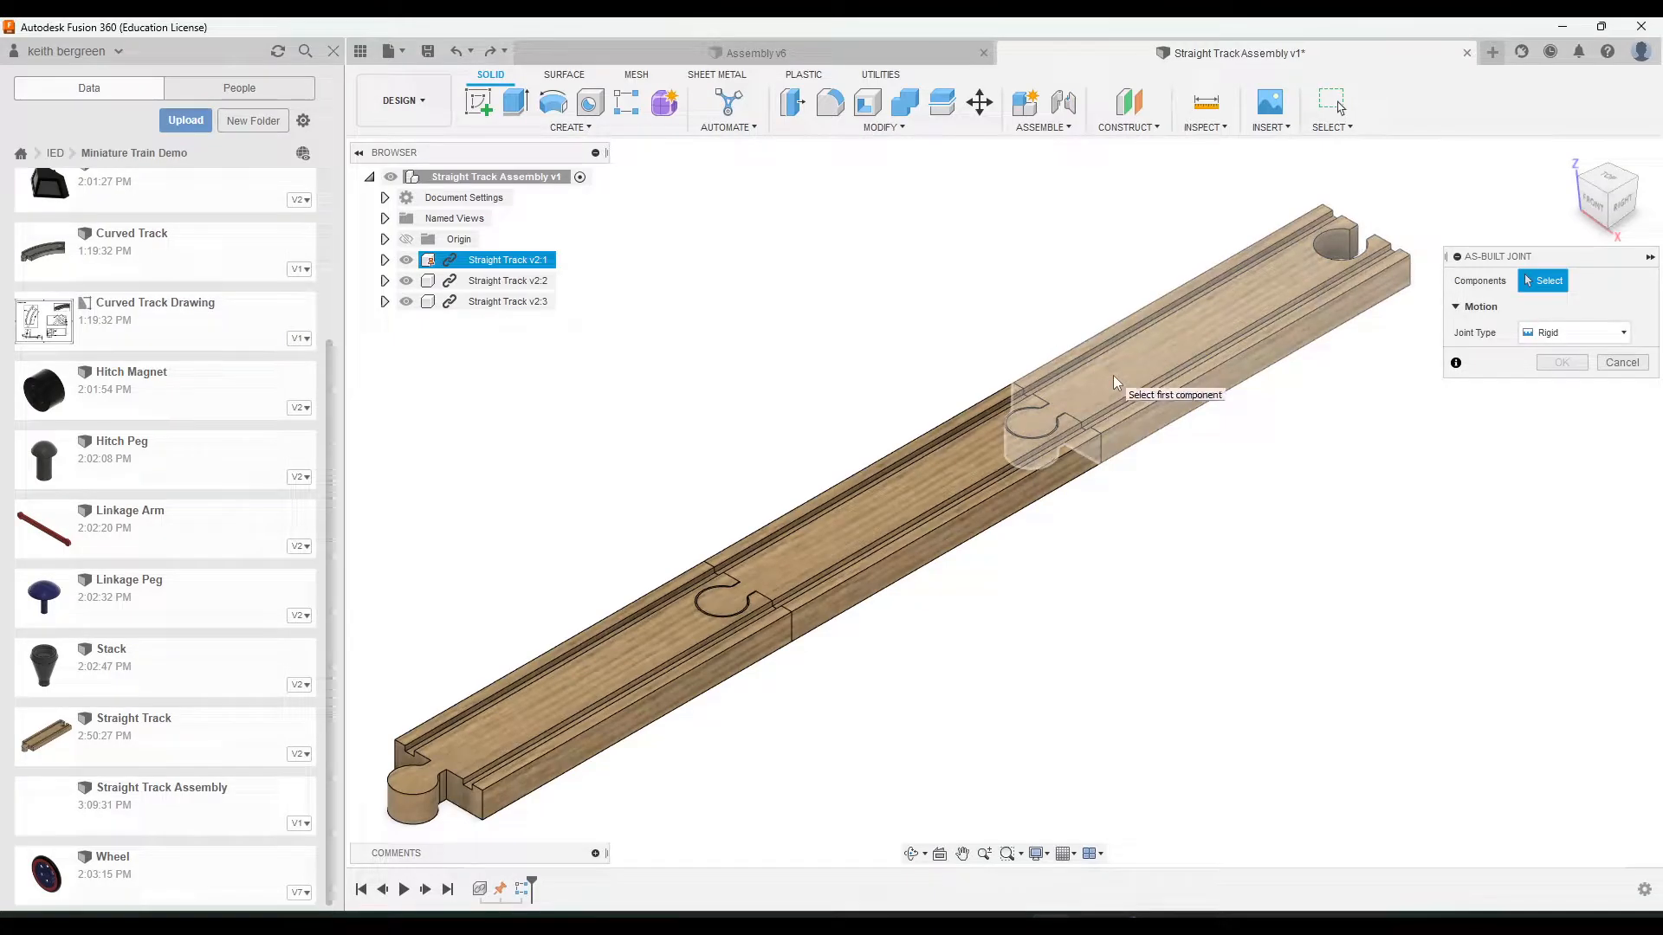
{"action": "left_click", "coordinate": [951, 495]}
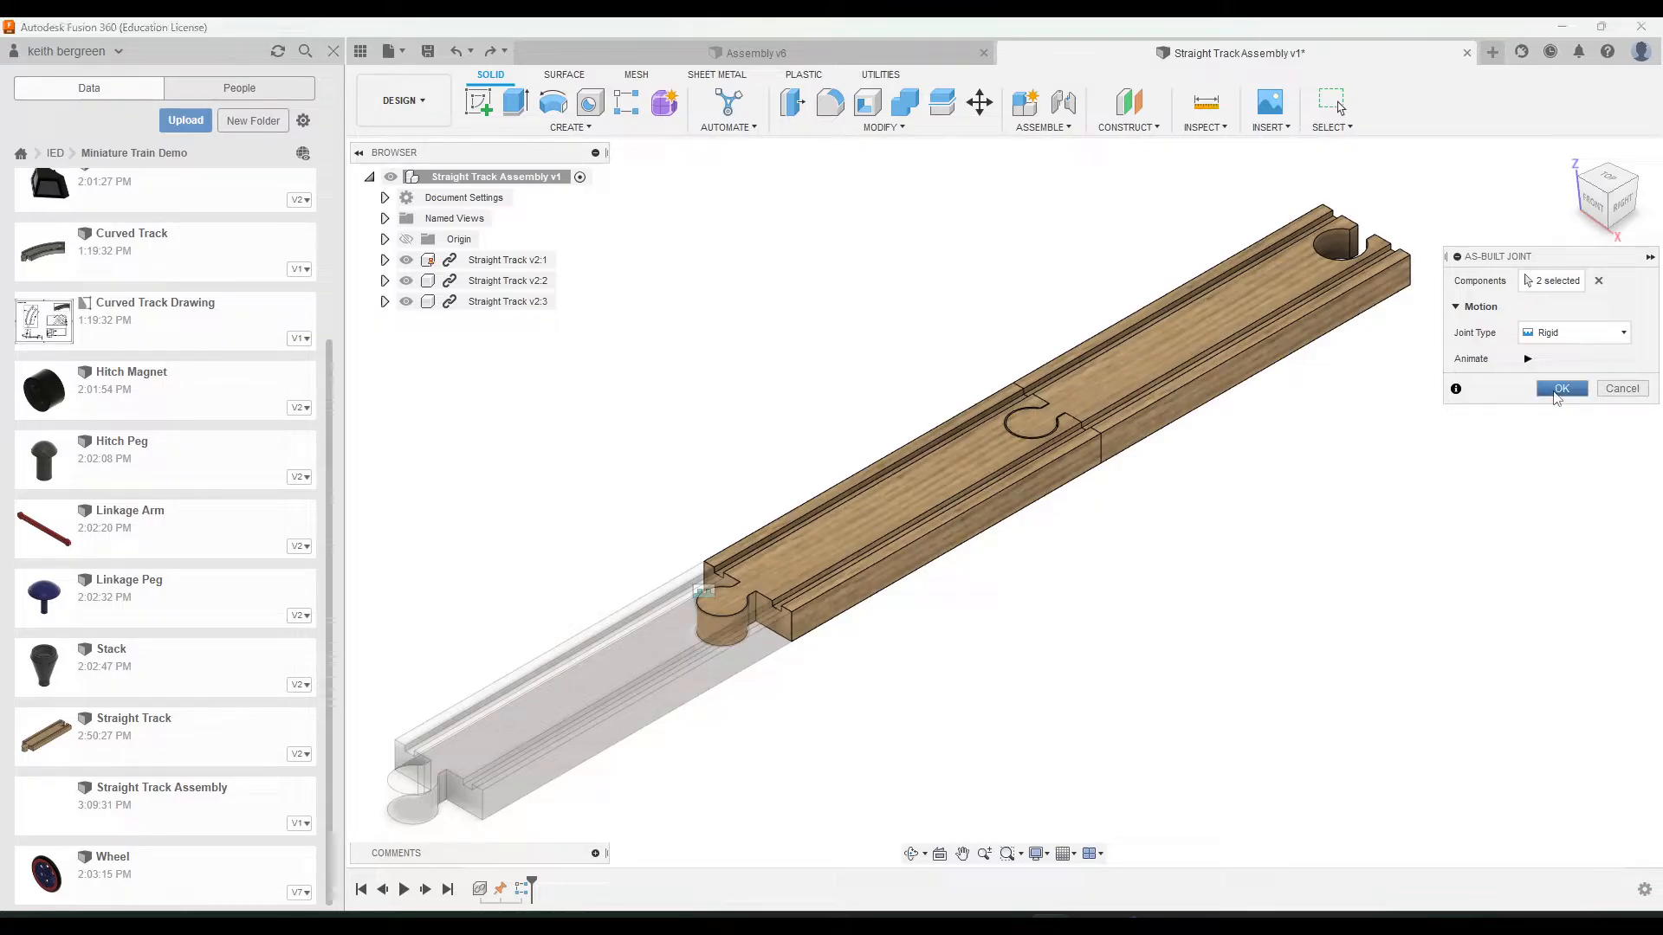
{"action": "left_click", "coordinate": [1559, 390]}
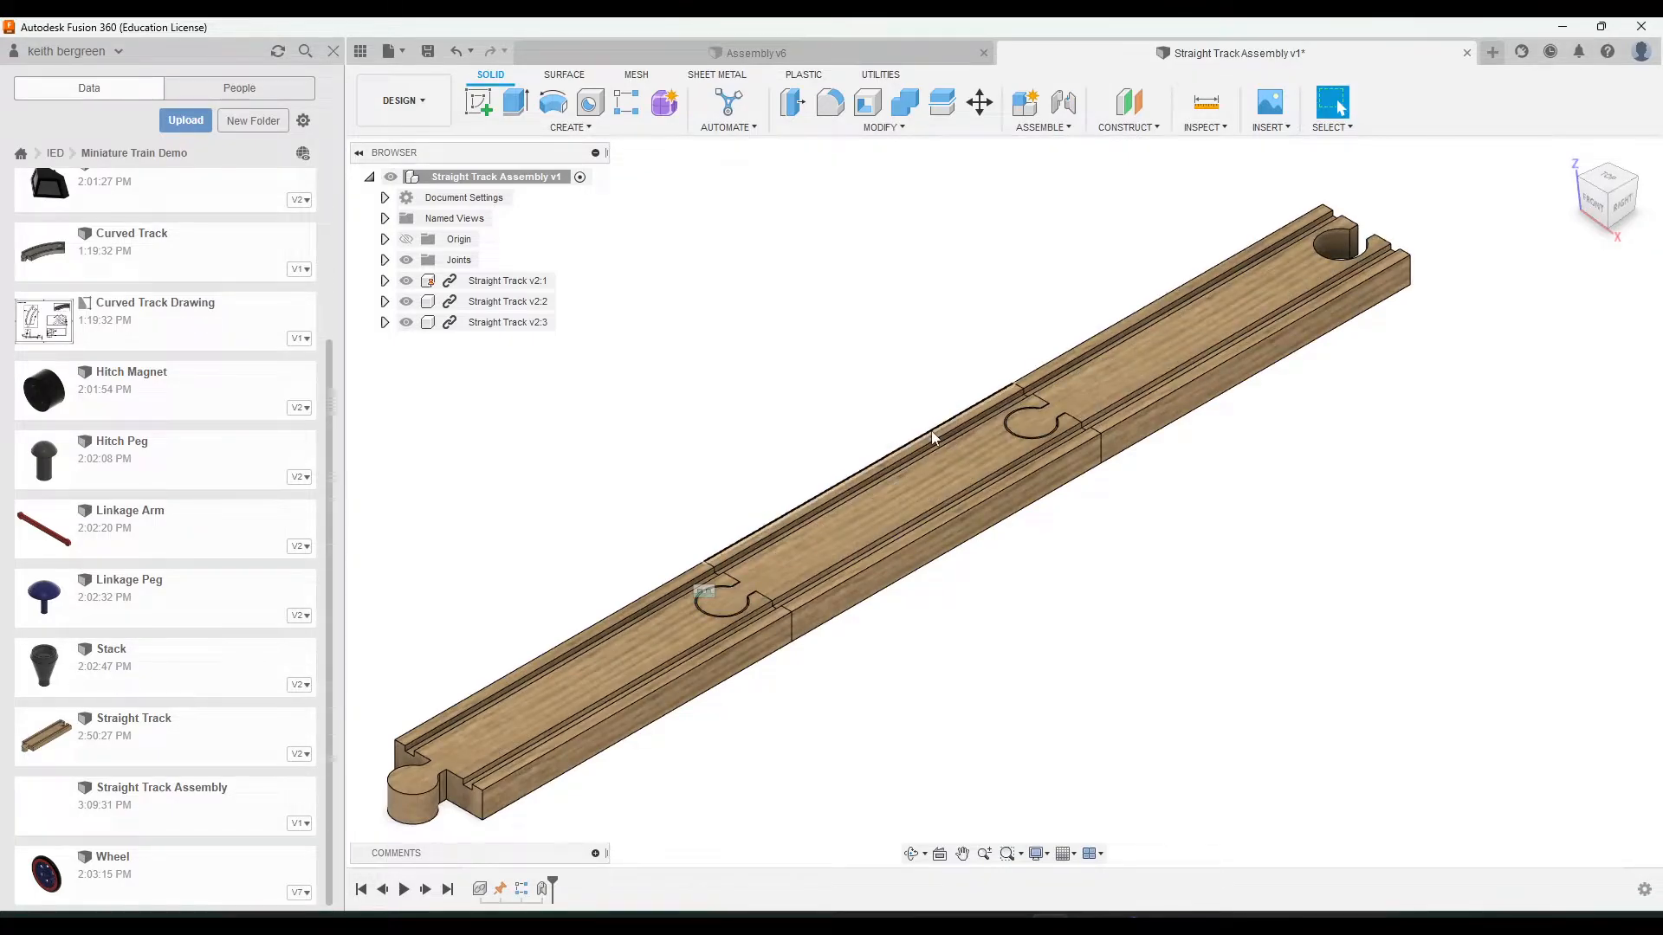
Pull the peg-end track piece out of line to test its freedom of movement, and undo the move
{"action": "mouse_move", "coordinate": [689, 579]}
{"action": "left_mouse_down"}
{"action": "mouse_move", "coordinate": [630, 594]}
{"action": "mouse_move", "coordinate": [684, 558]}
{"action": "left_mouse_up"}
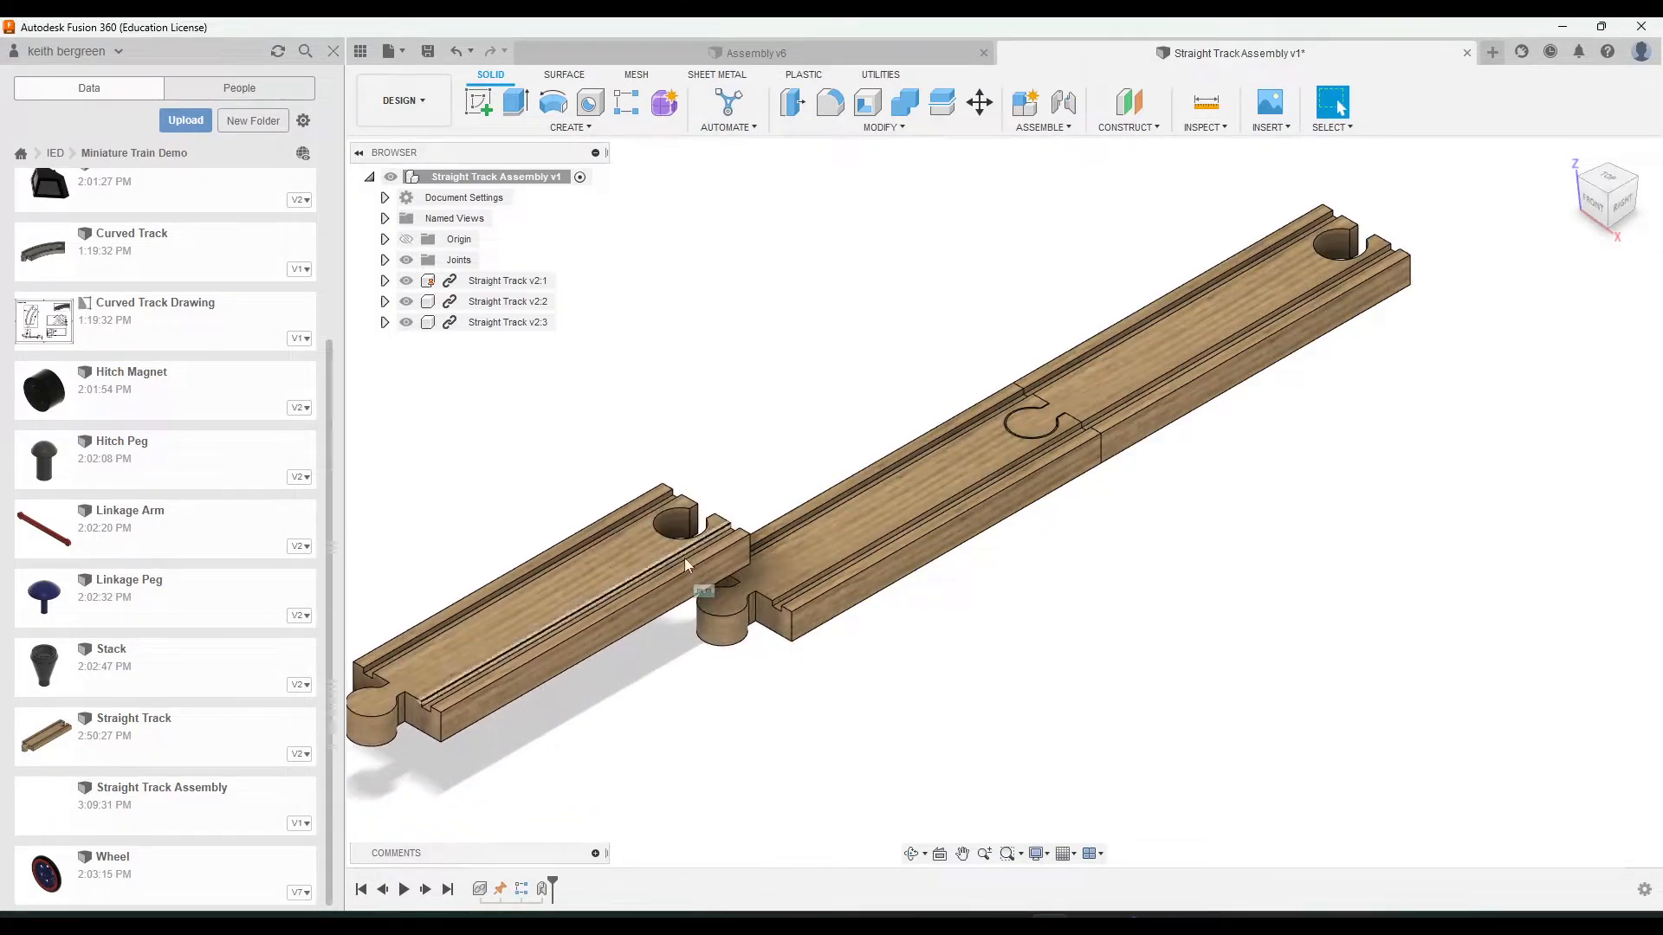
{"action": "middle_click_drag", "start_coordinate": [754, 419], "coordinate": [932, 324]}
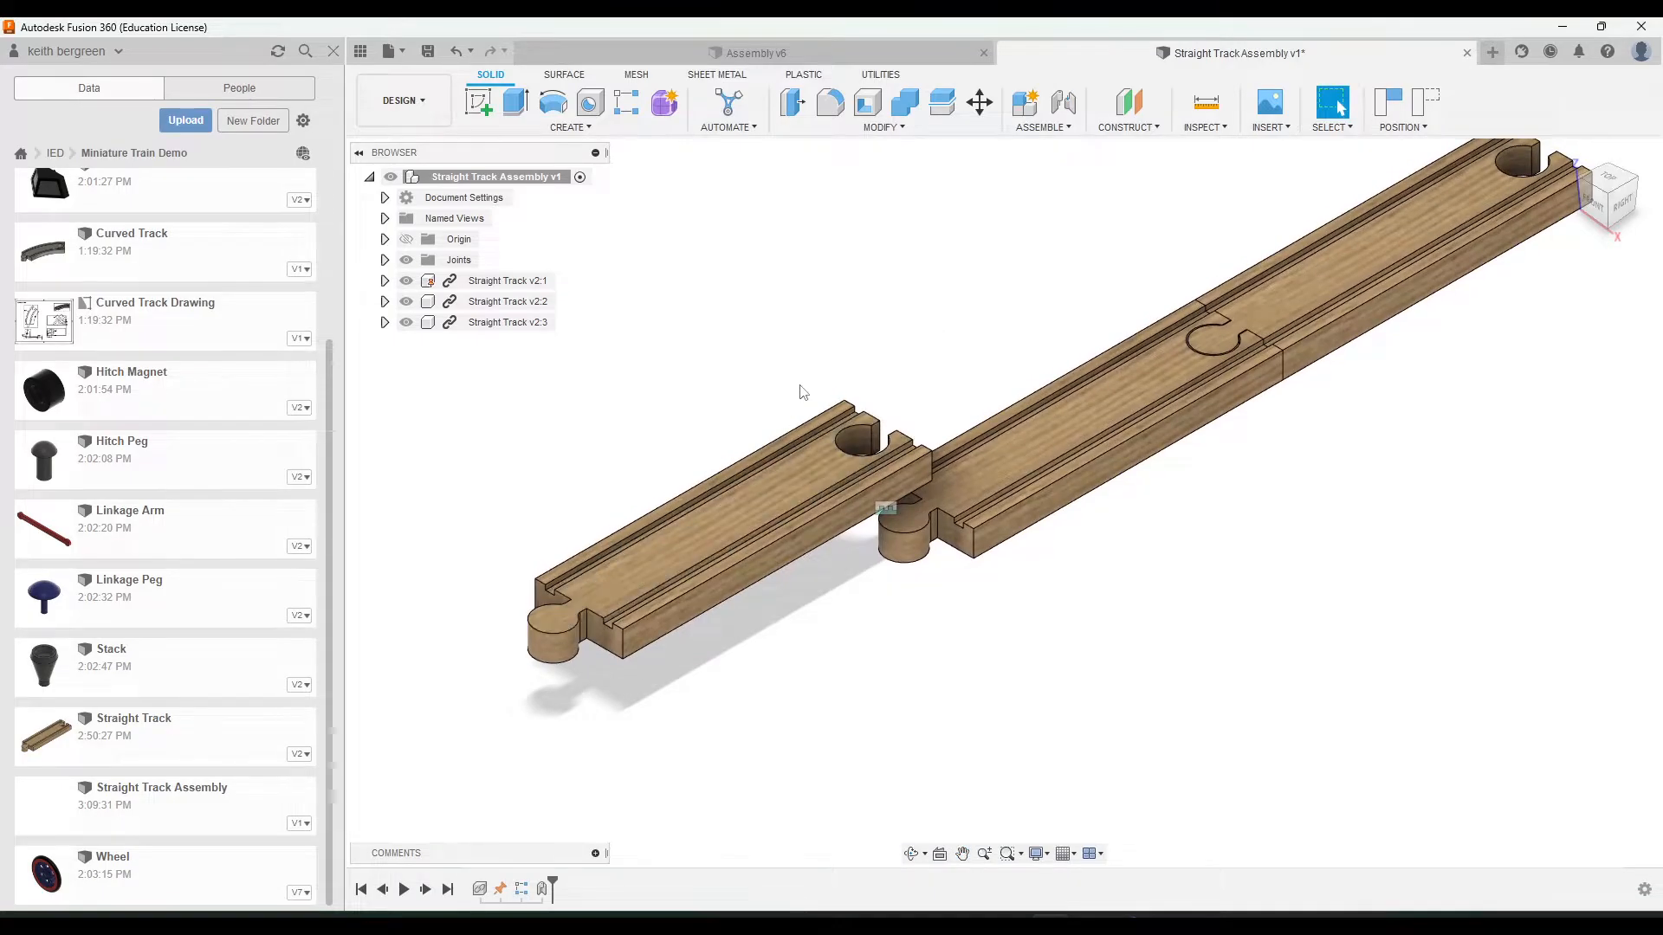
{"action": "left_click", "coordinate": [456, 52]}
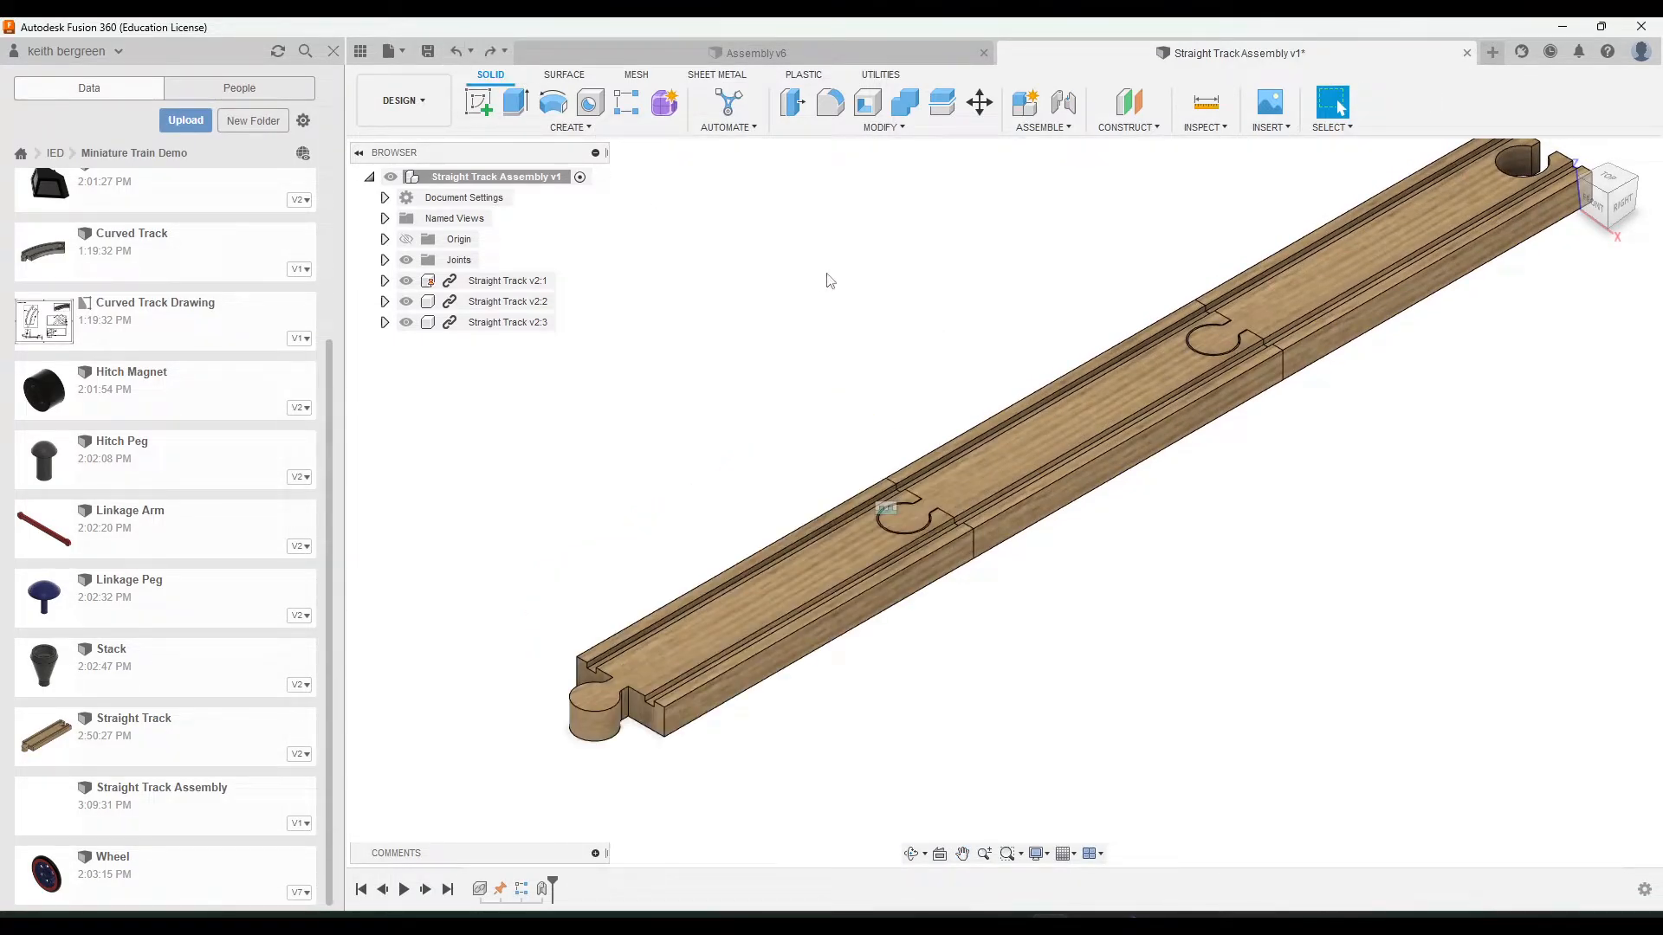
Add a rigid as-built joint between the peg-end track piece and the middle track piece
{"action": "left_click", "coordinate": [1039, 128]}
{"action": "left_click", "coordinate": [1054, 185]}
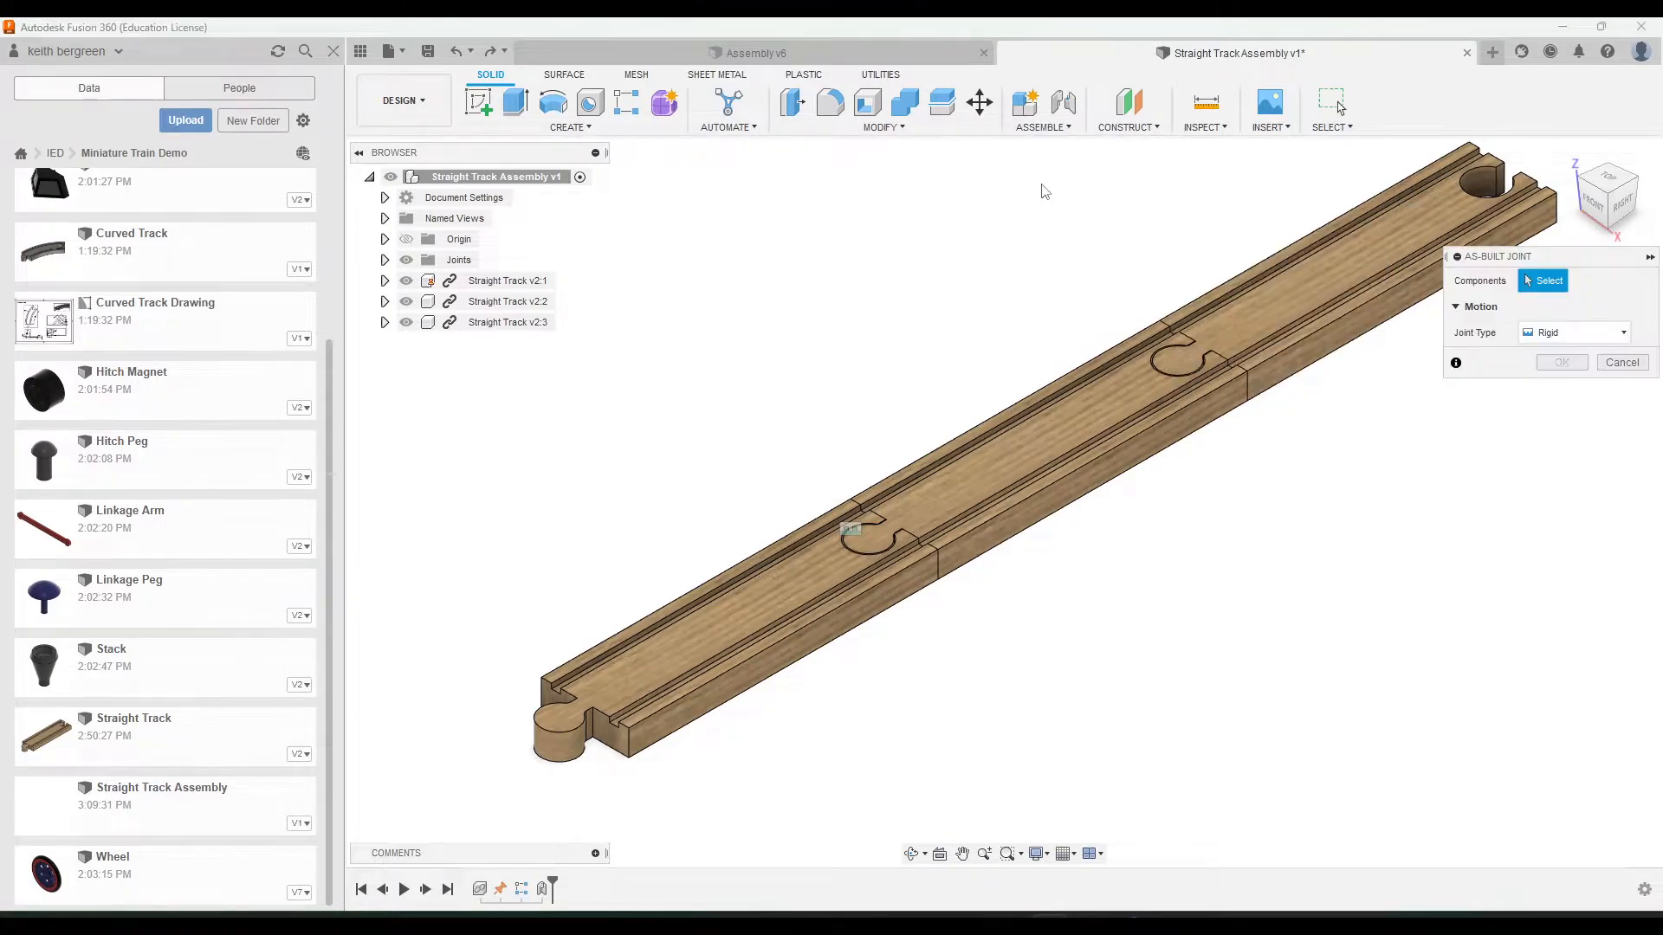
{"action": "left_click", "coordinate": [803, 543]}
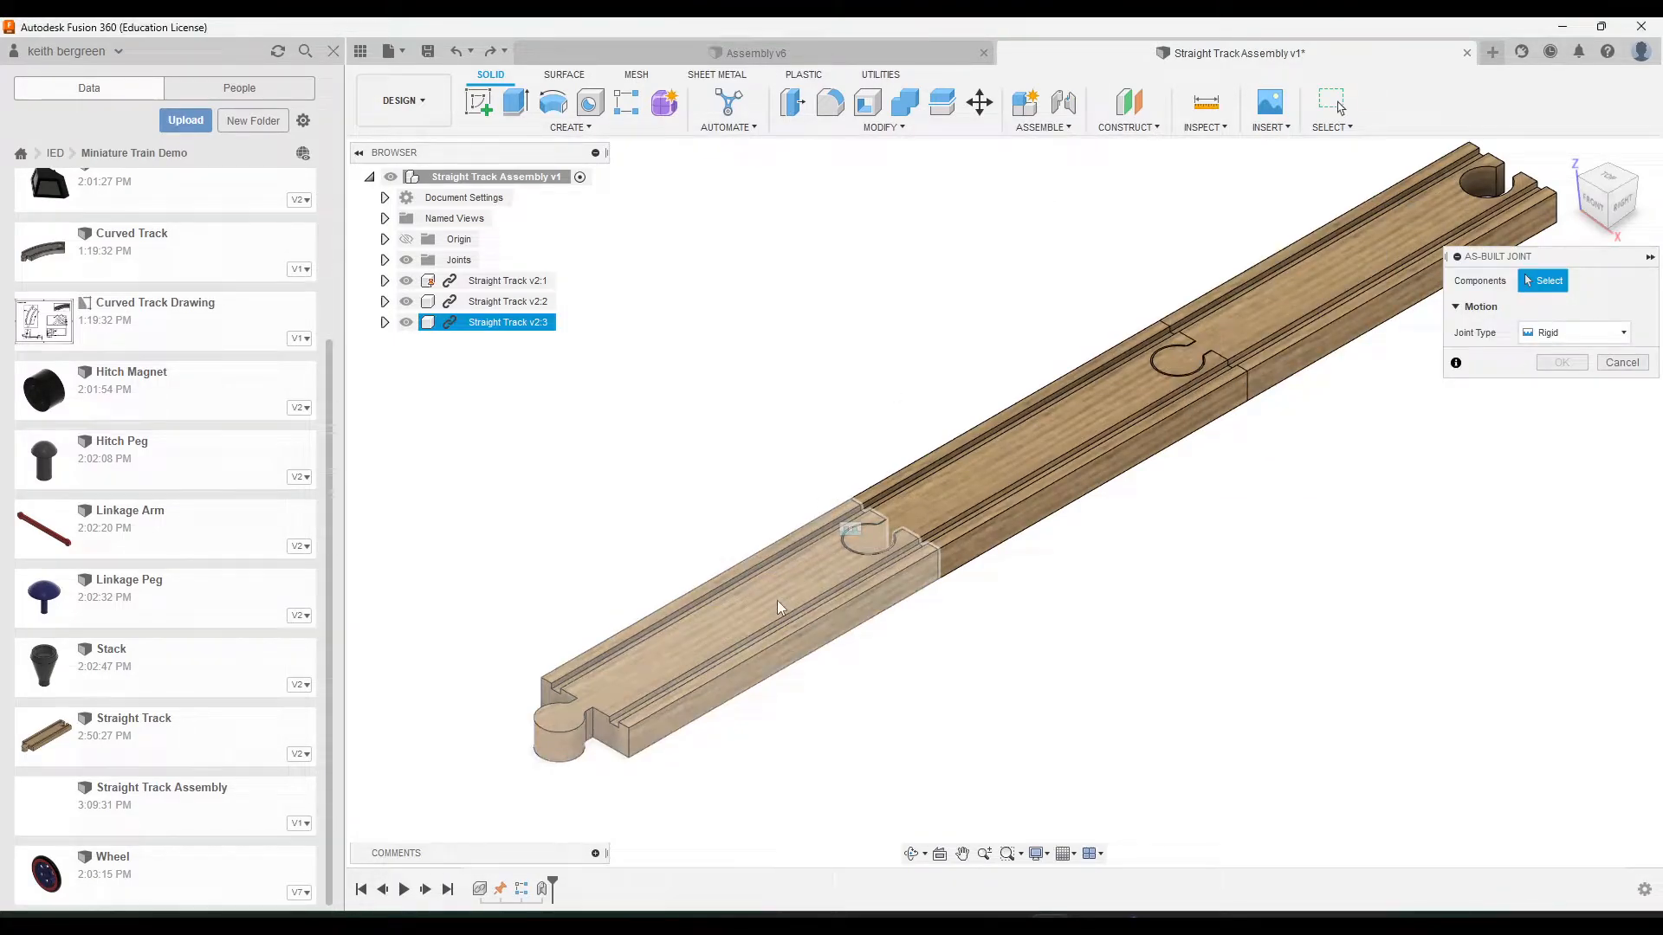
{"action": "left_click", "coordinate": [998, 463]}
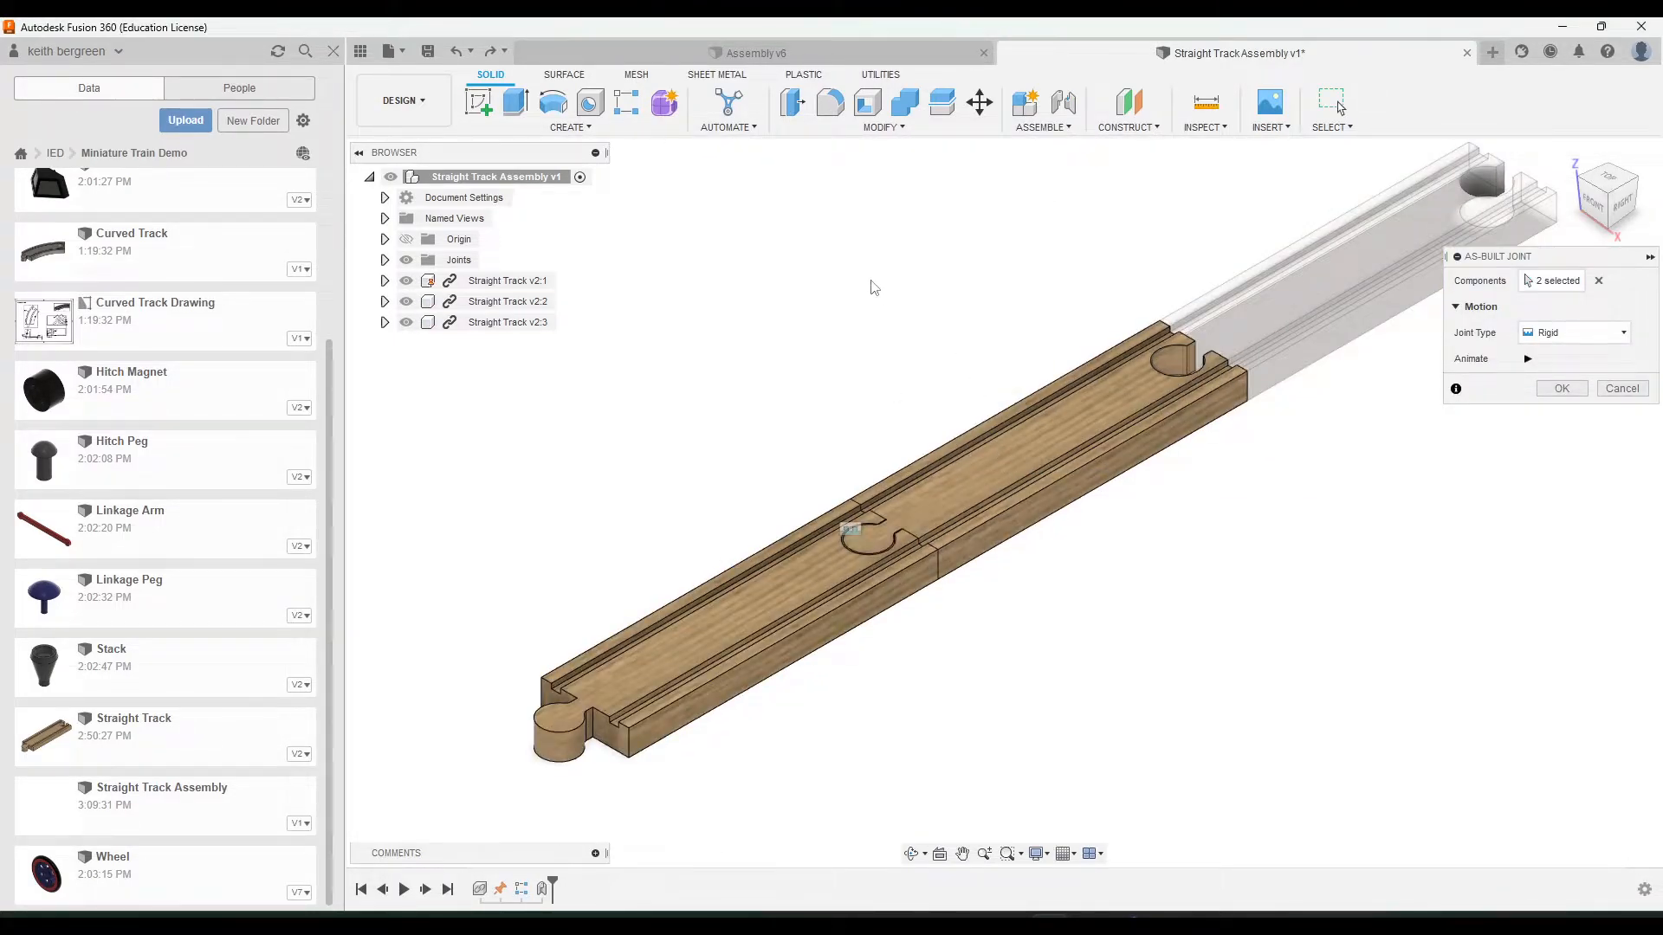
{"action": "left_click", "coordinate": [1562, 389]}
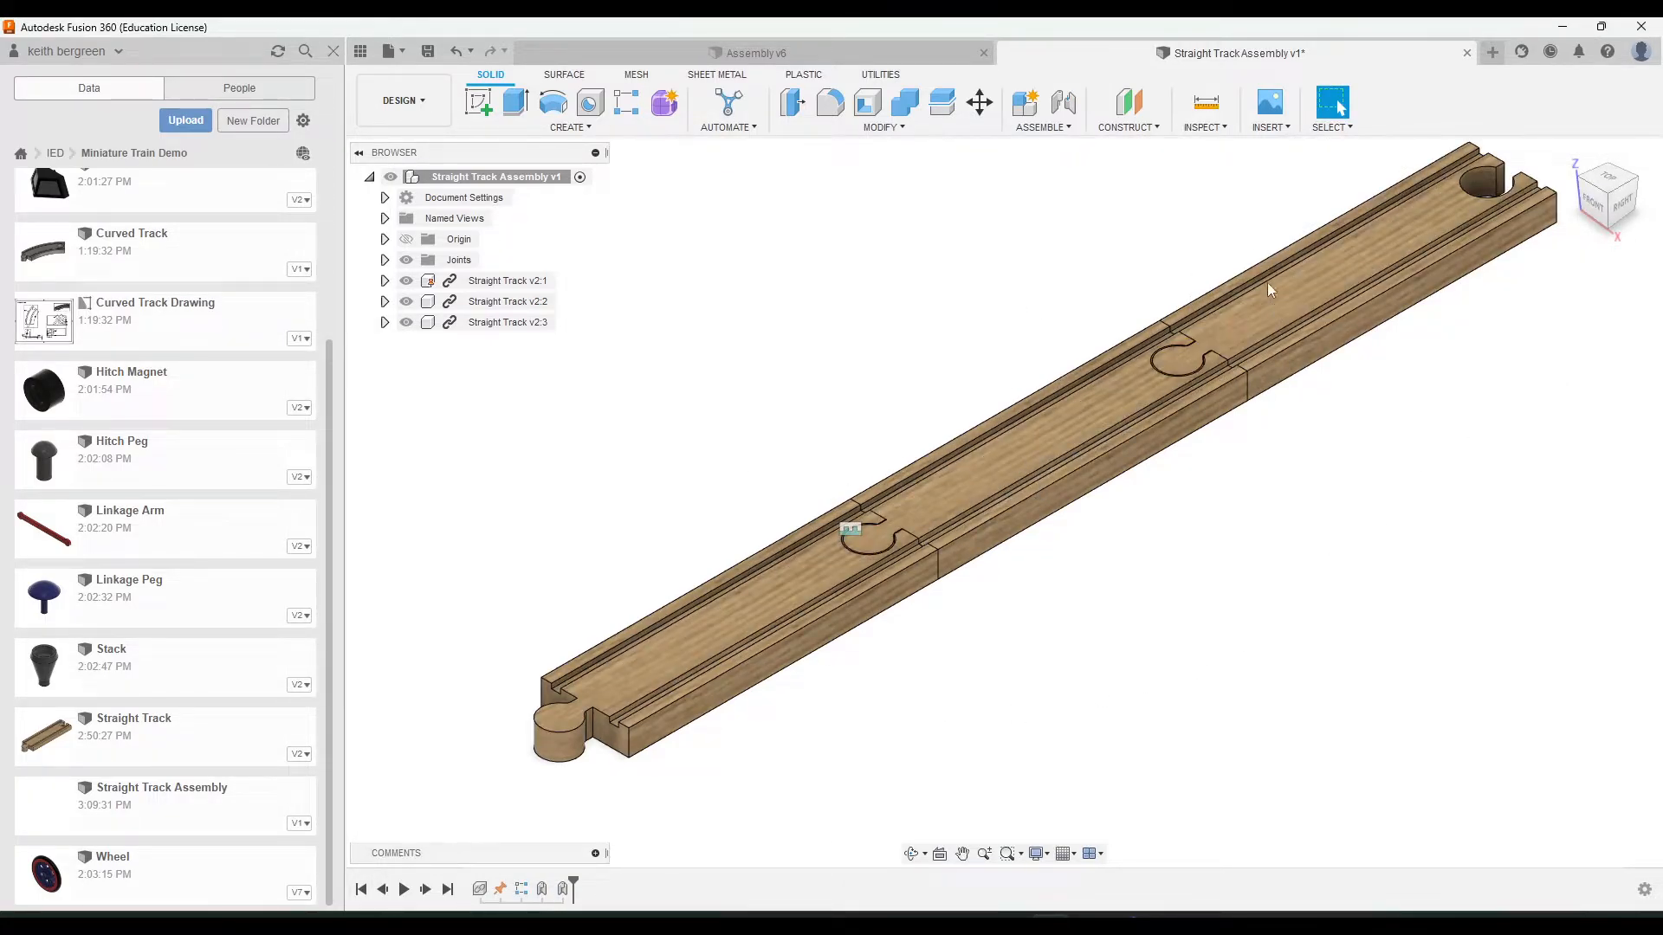
Save the track assembly as a new version with the description User Saved
{"action": "middle_click_drag", "start_coordinate": [1399, 444], "coordinate": [1308, 587]}
{"action": "left_click", "coordinate": [428, 51]}
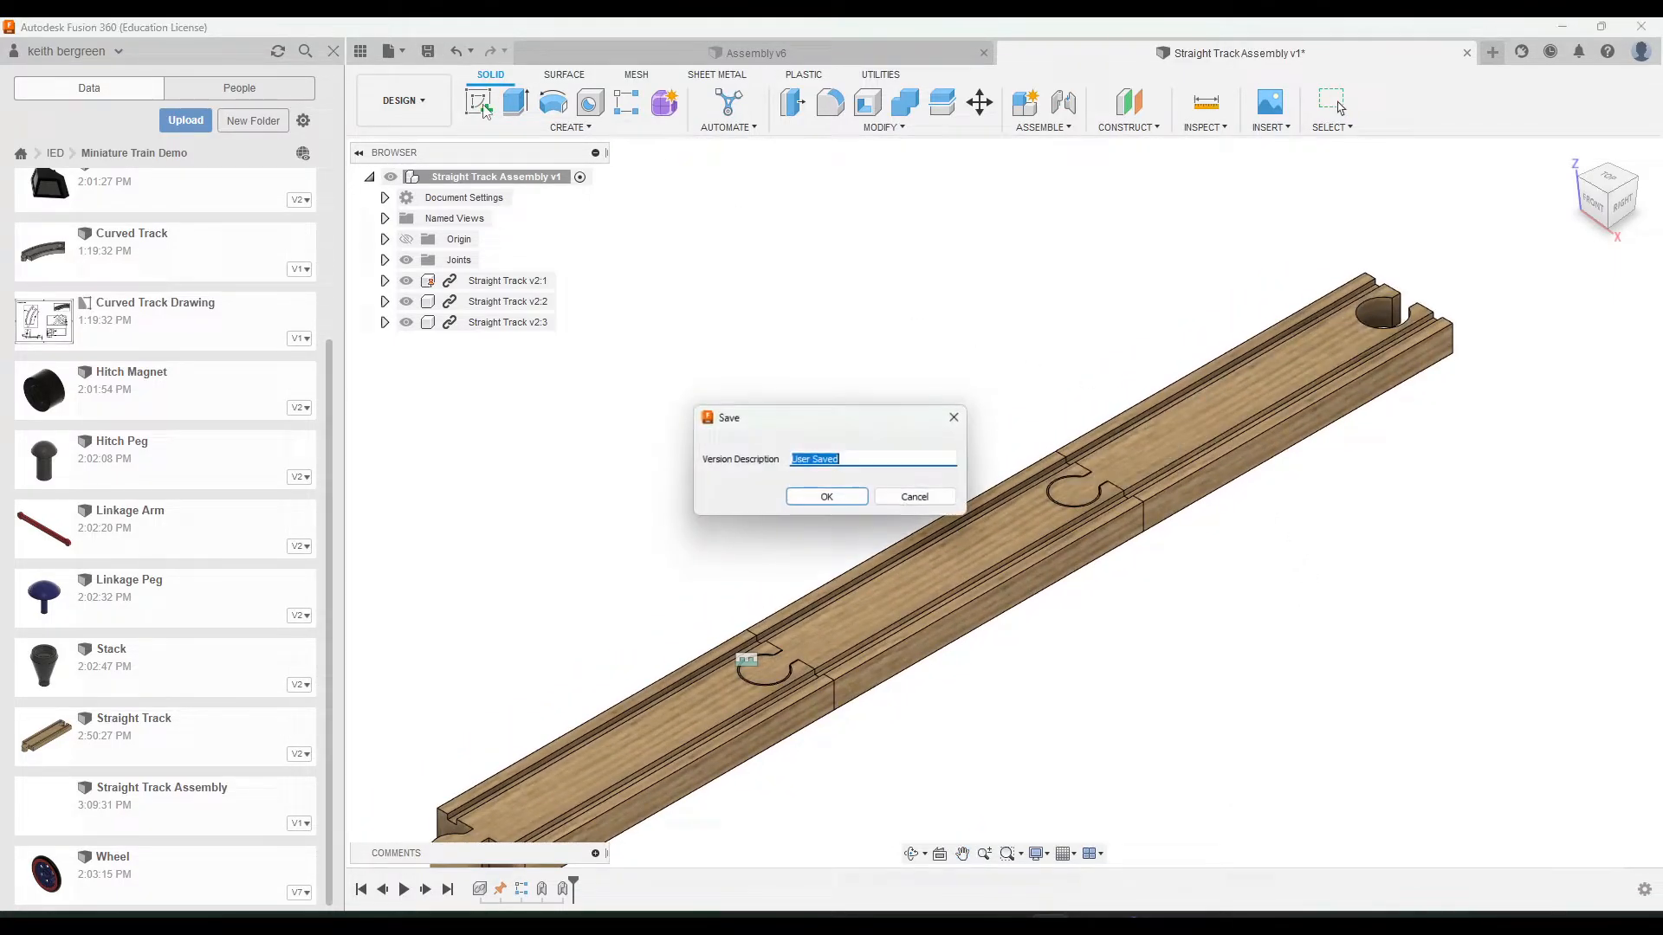
{"action": "left_click", "coordinate": [829, 499]}
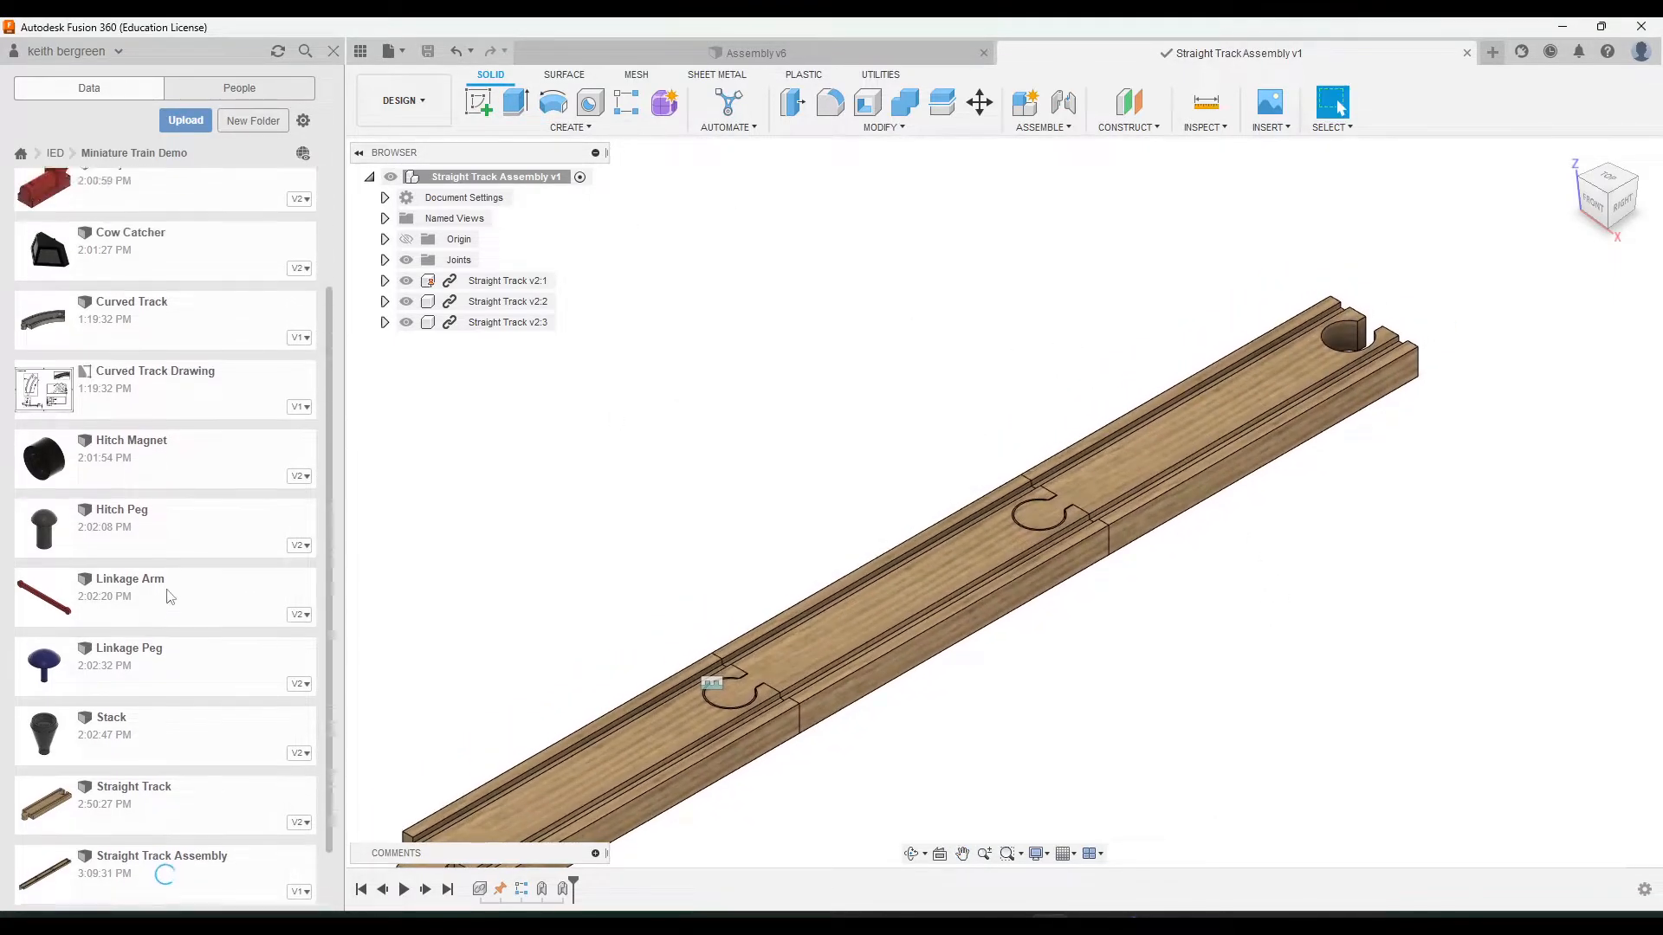
{"action": "middle_click_drag", "start_coordinate": [1128, 326], "coordinate": [1029, 327]}
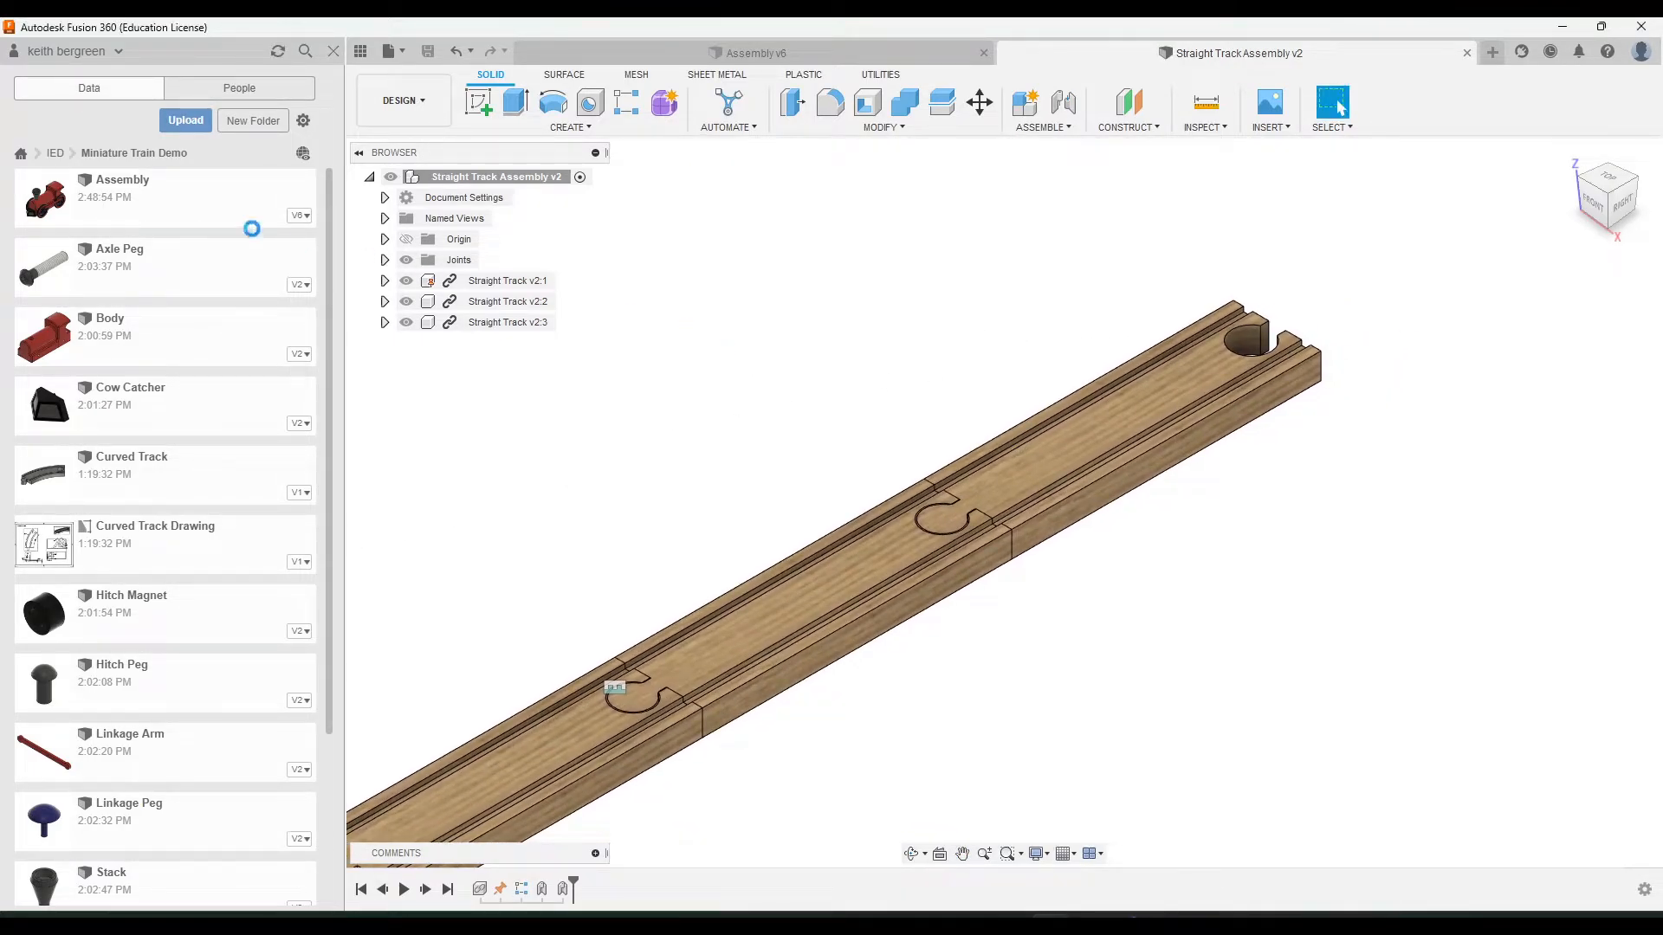
Insert the train Assembly into the track design without repositioning it, and undo the insertion
{"action": "middle_click_drag", "start_coordinate": [1167, 292], "coordinate": [898, 370]}
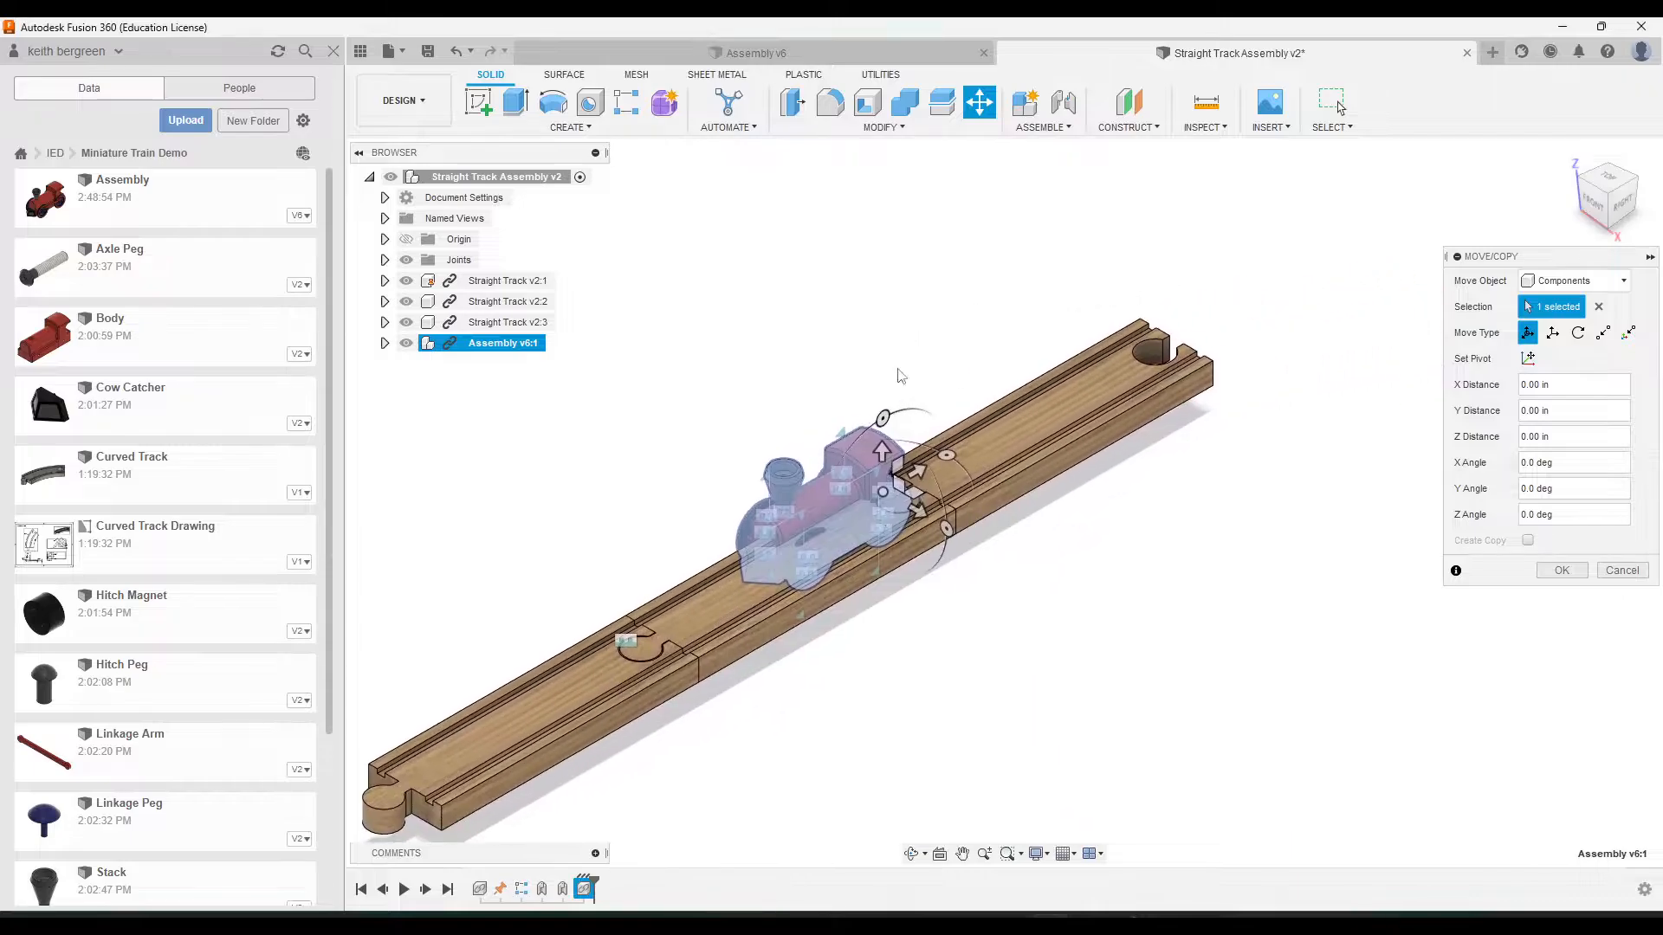
{"action": "key", "text": "Return"}
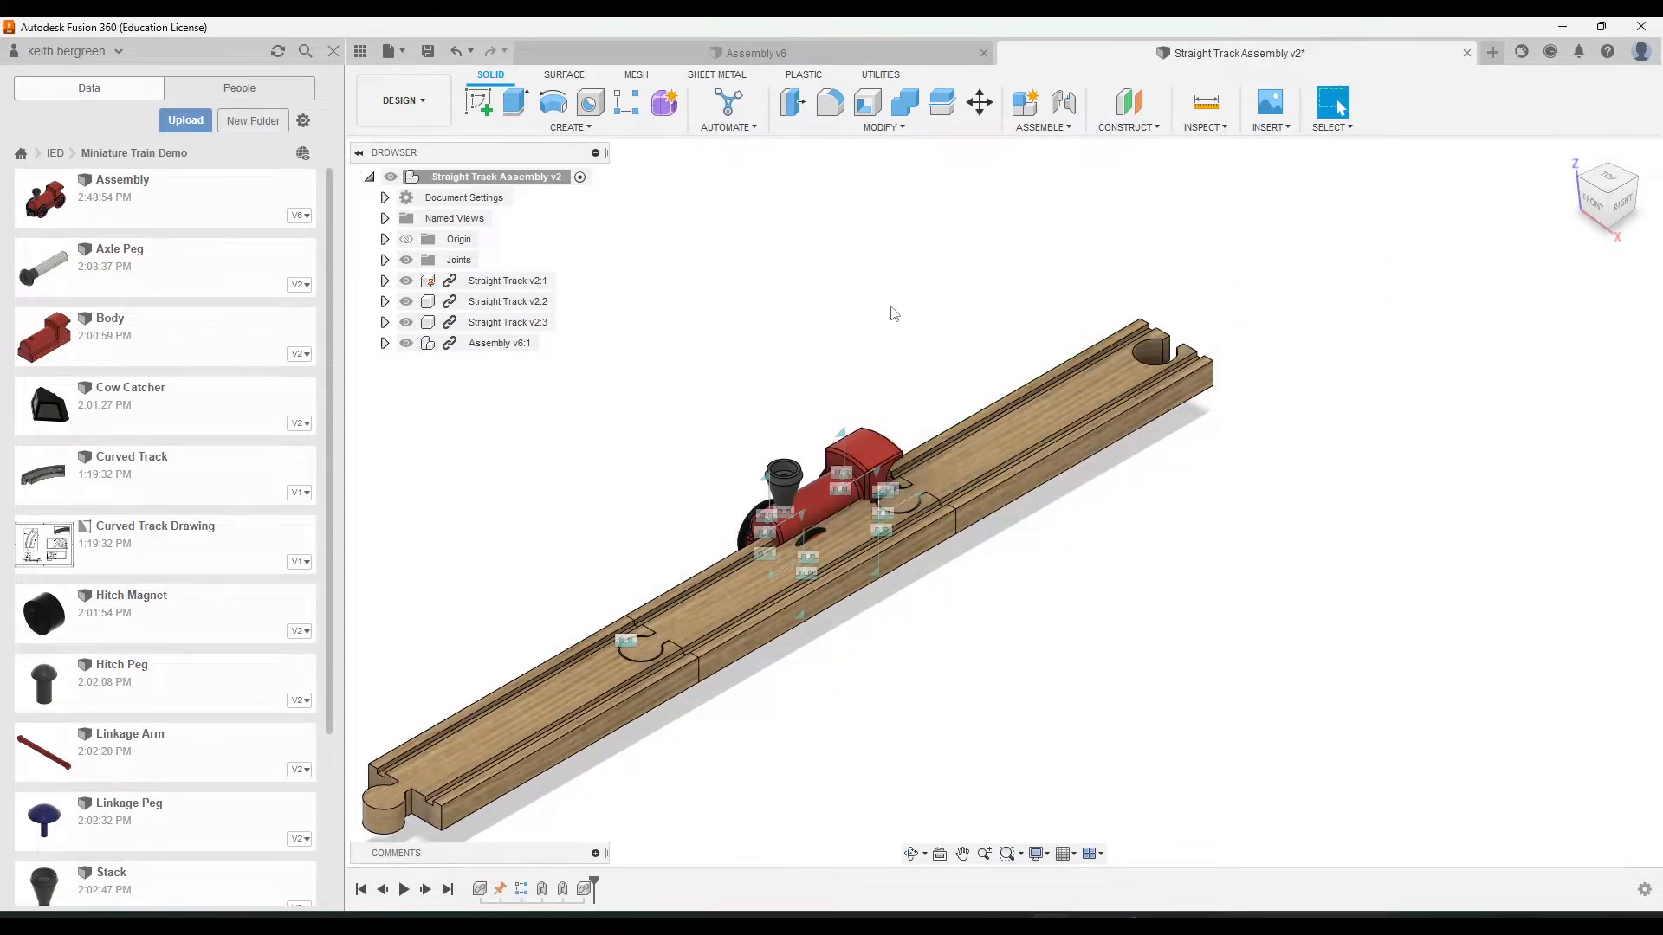
{"action": "key", "text": "ctrl+z"}
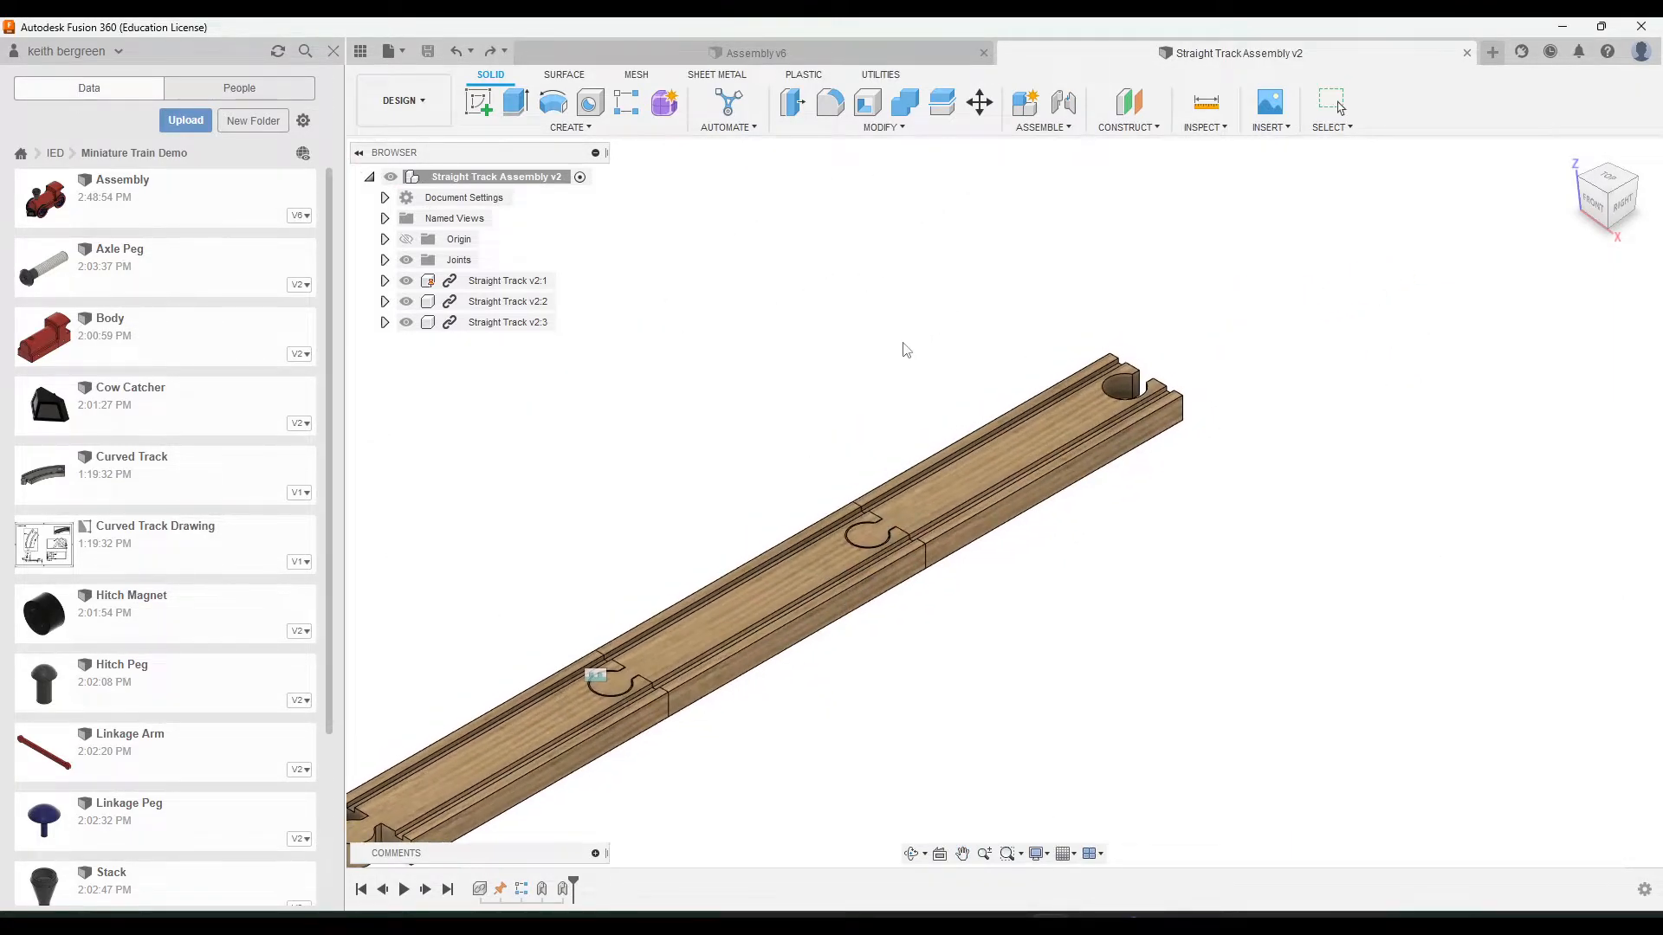
Insert the train Assembly into the track design and move it 8.50 in along X, clear of the track
{"action": "left_click_drag", "start_coordinate": [97, 199], "coordinate": [1100, 419]}
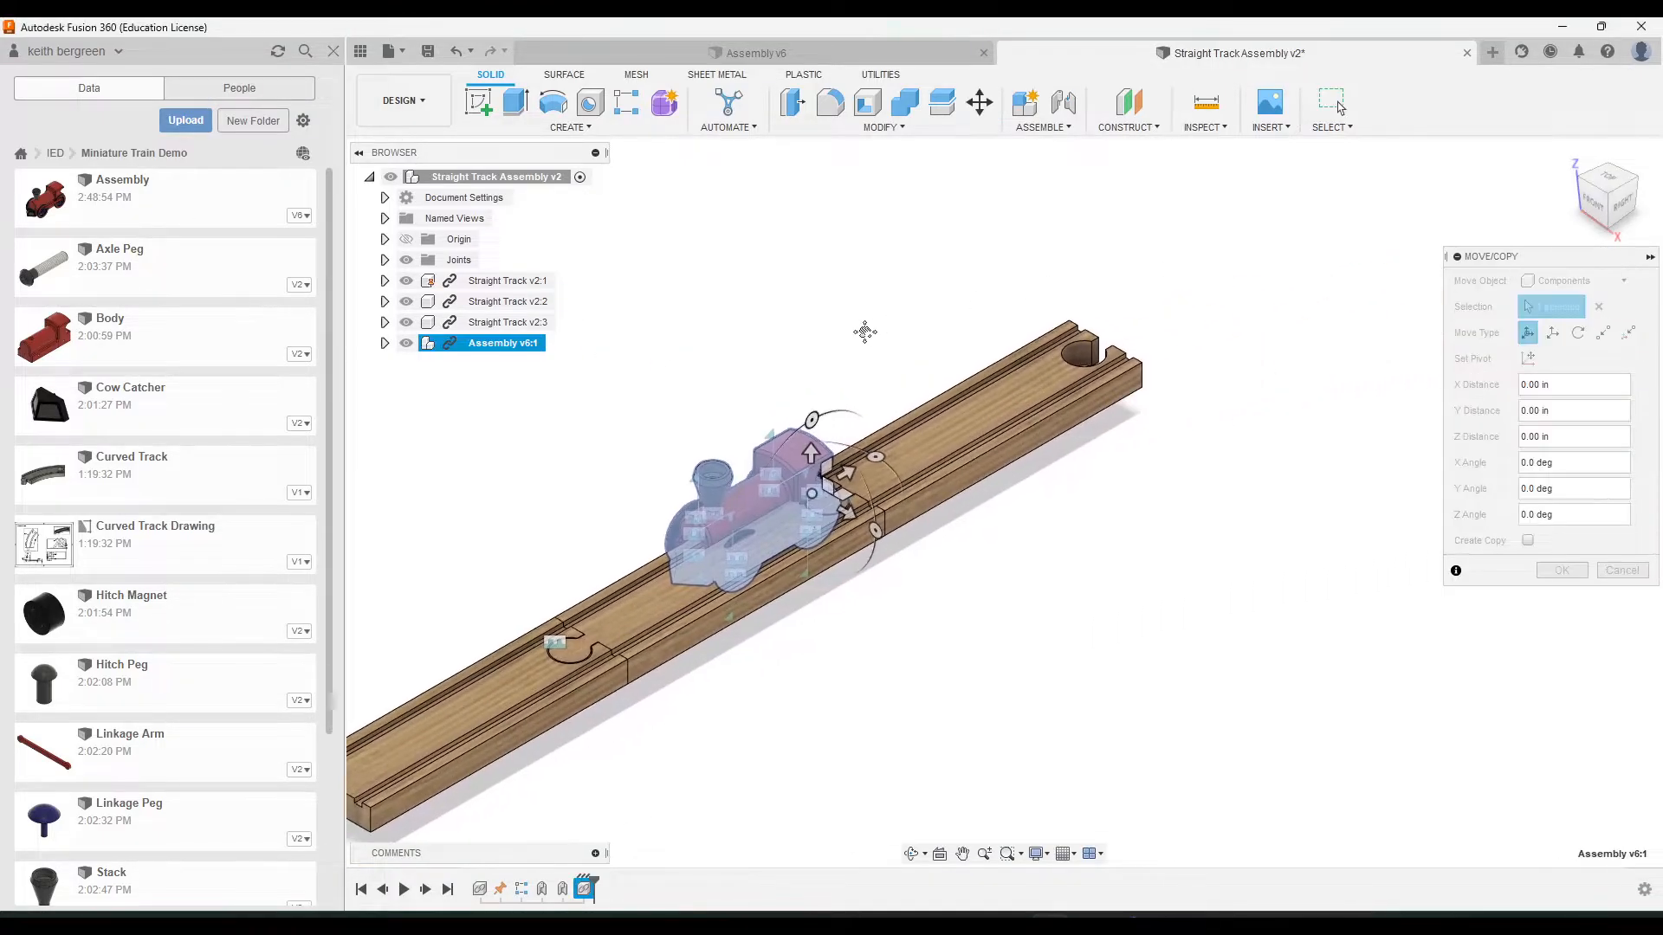
{"action": "middle_click_drag", "start_coordinate": [864, 333], "coordinate": [856, 337]}
{"action": "scroll", "coordinate": [833, 472], "scroll_direction": "up", "scroll_amount": 3}
{"action": "left_click_drag", "start_coordinate": [841, 531], "coordinate": [1098, 684]}
{"action": "middle_click_drag", "start_coordinate": [1243, 530], "coordinate": [1163, 454]}
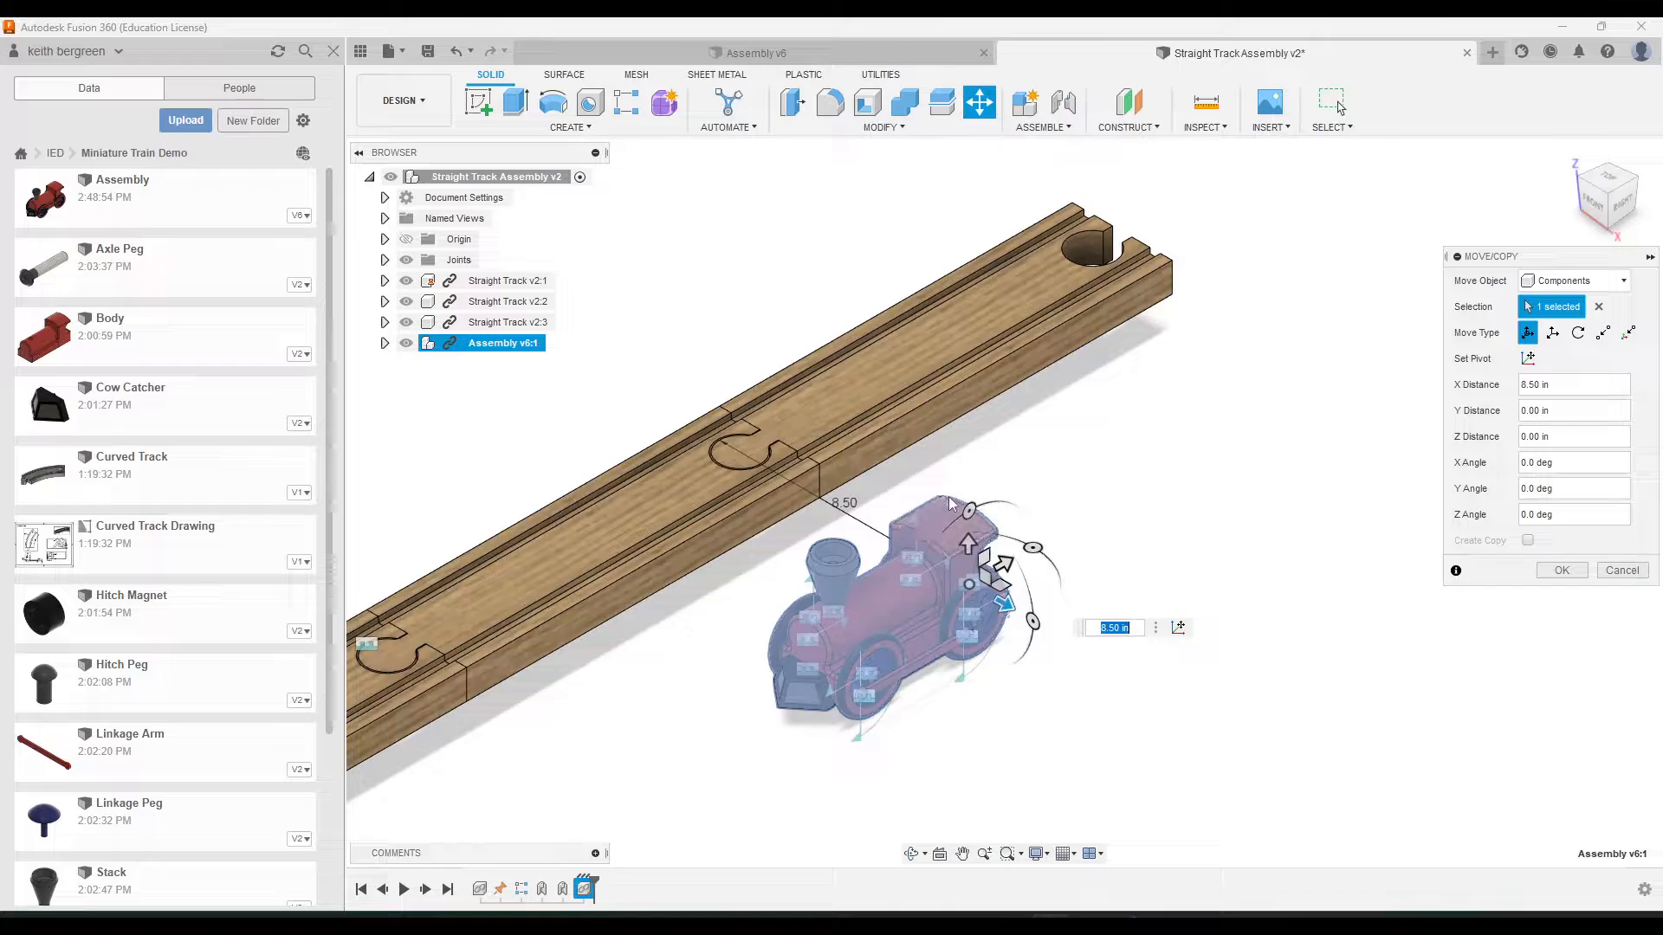
{"action": "middle_click_drag", "start_coordinate": [1124, 453], "coordinate": [1082, 477]}
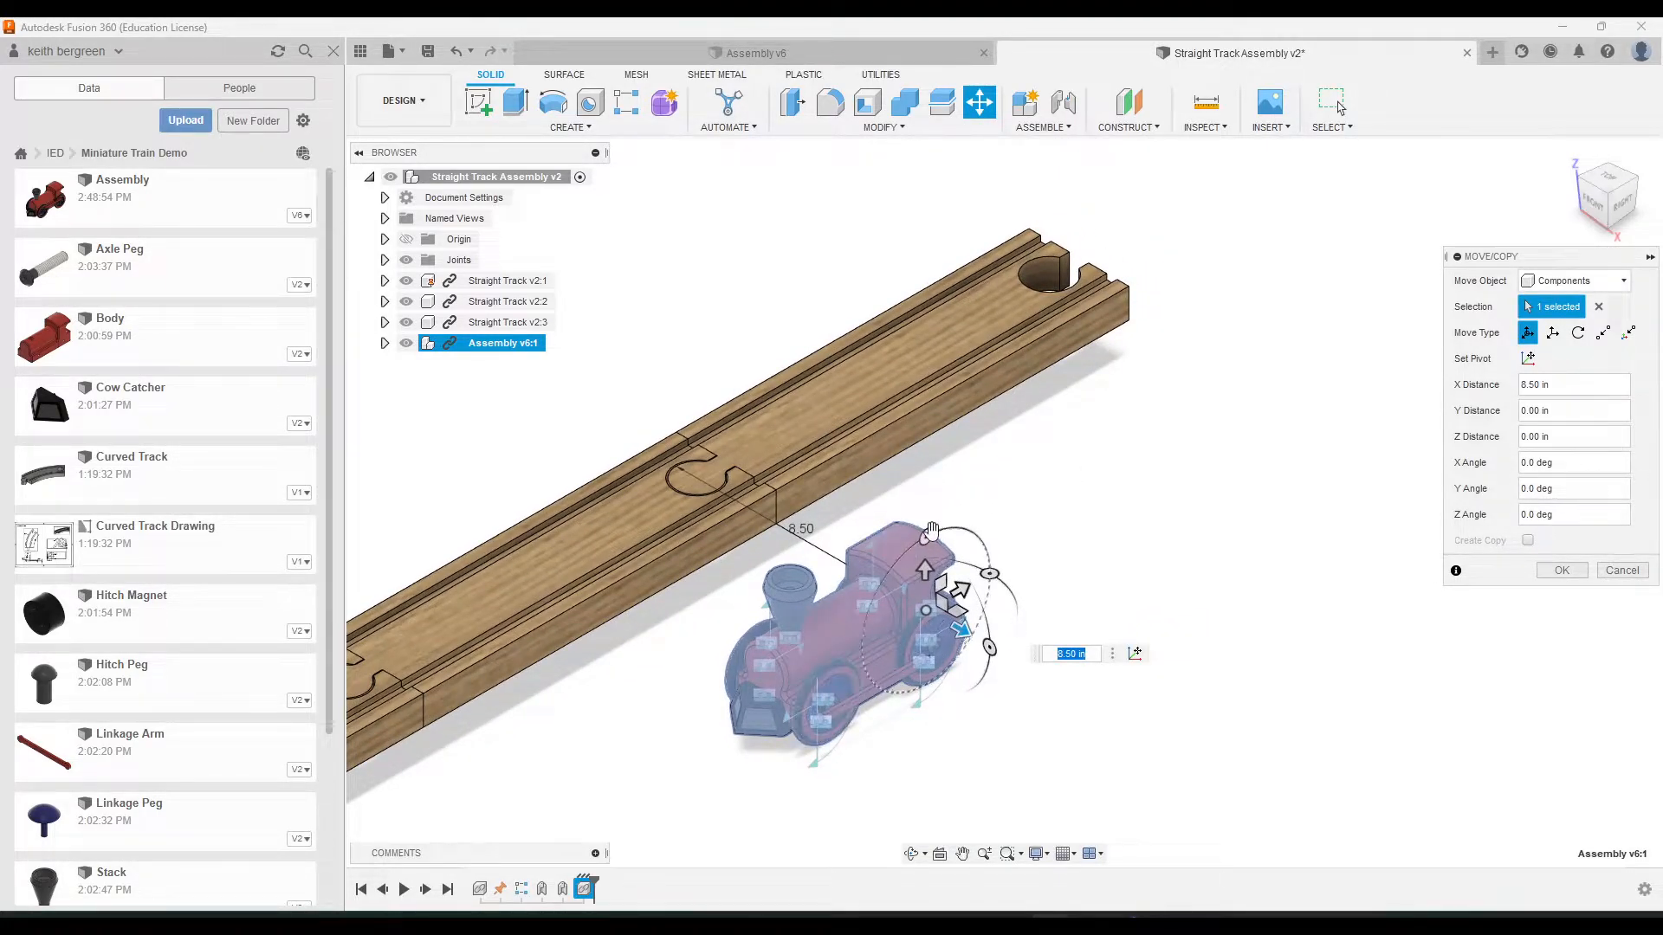
Rotate the train by -145 degrees about X so its underside is exposed, and confirm the placement
{"action": "left_click_drag", "start_coordinate": [931, 530], "coordinate": [1003, 643]}
{"action": "left_click_drag", "start_coordinate": [985, 649], "coordinate": [991, 641]}
{"action": "middle_click_drag", "start_coordinate": [1183, 427], "coordinate": [1146, 495]}
{"action": "scroll", "coordinate": [977, 565], "scroll_direction": "up", "scroll_amount": 3}
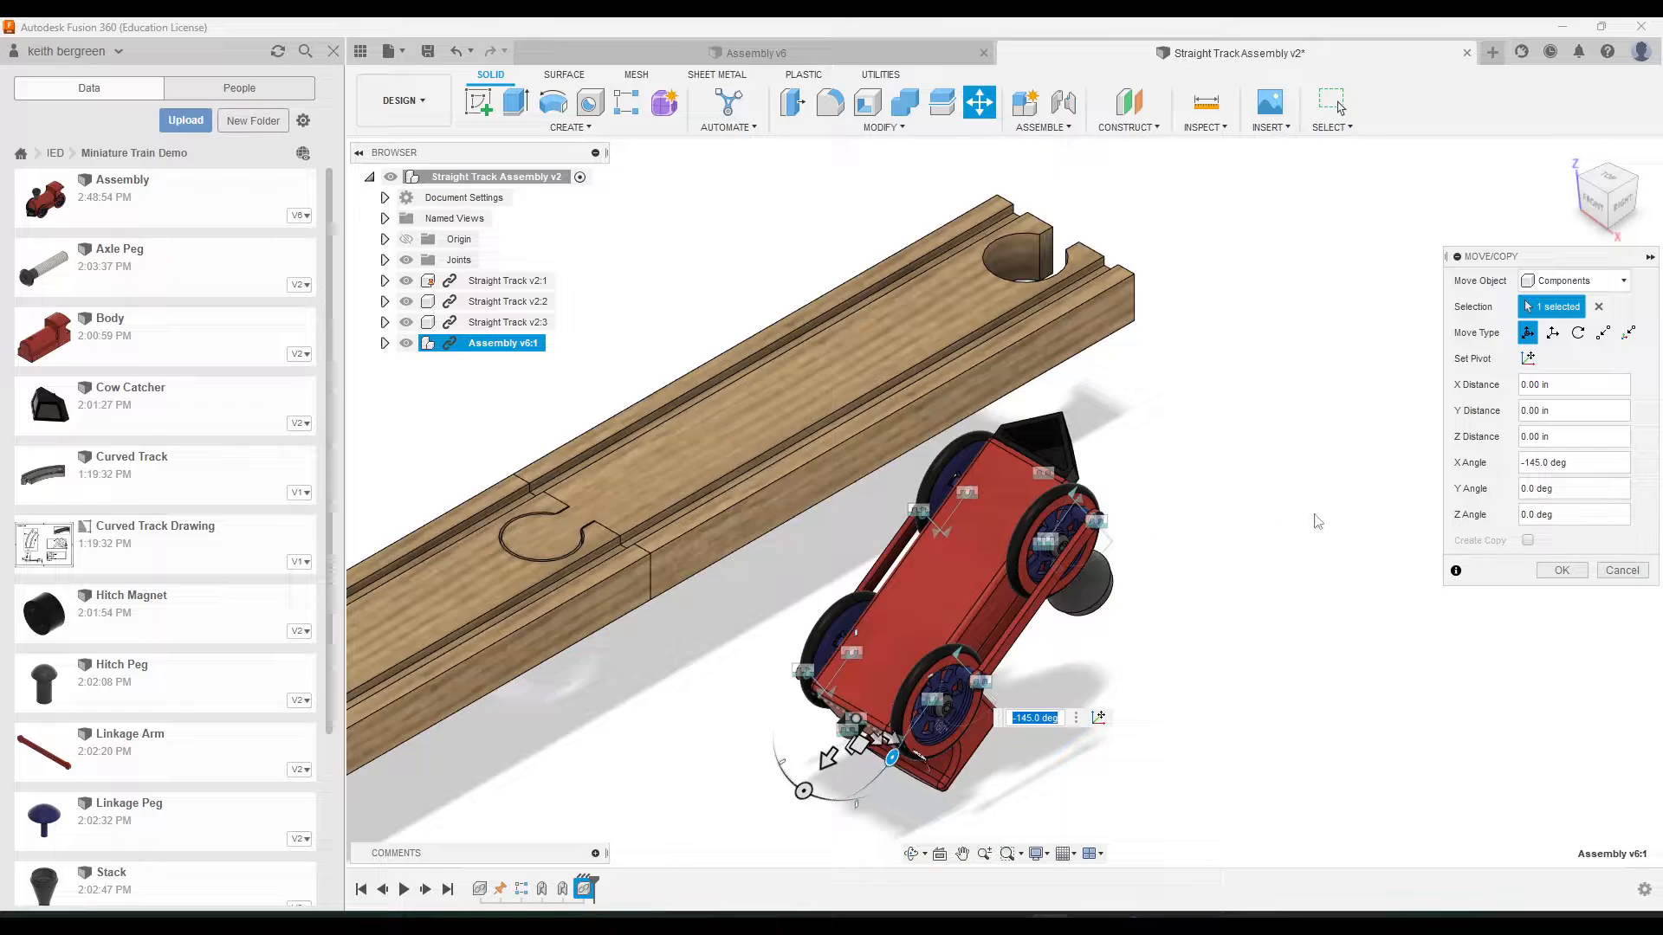
{"action": "left_click", "coordinate": [1561, 571]}
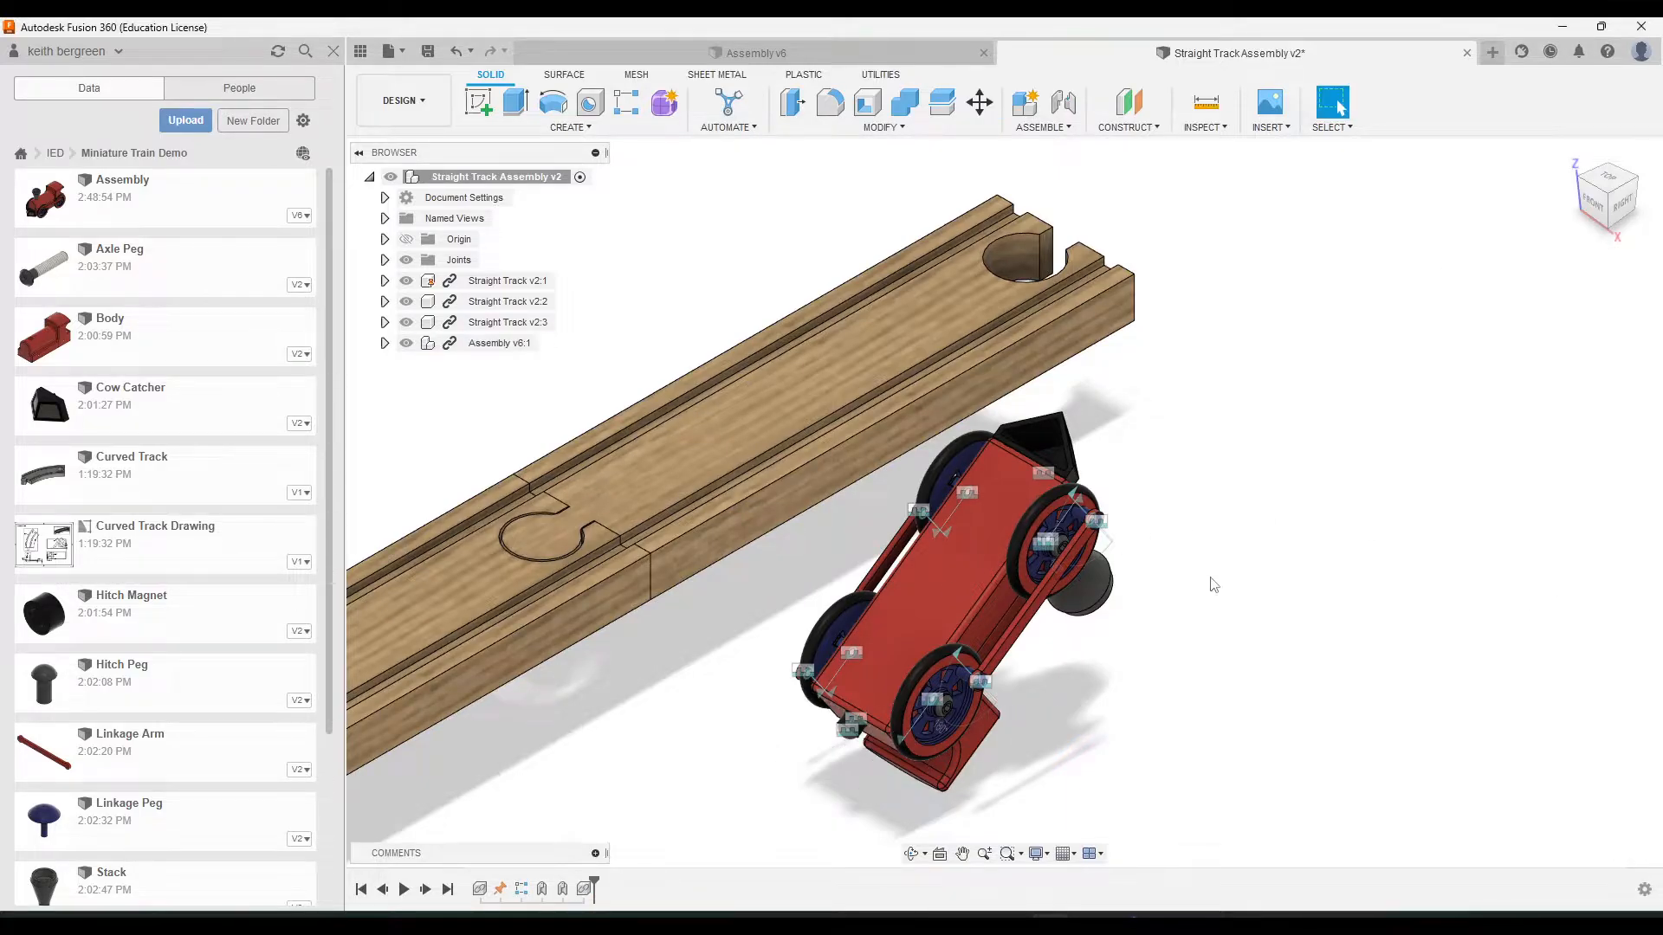
Define a joint from the center of the train body's underside to the center of the grounded track piece's top face
{"action": "middle_click_drag", "start_coordinate": [1226, 485], "coordinate": [1299, 498]}
{"action": "scroll", "coordinate": [1207, 519], "scroll_direction": "up", "scroll_amount": 2}
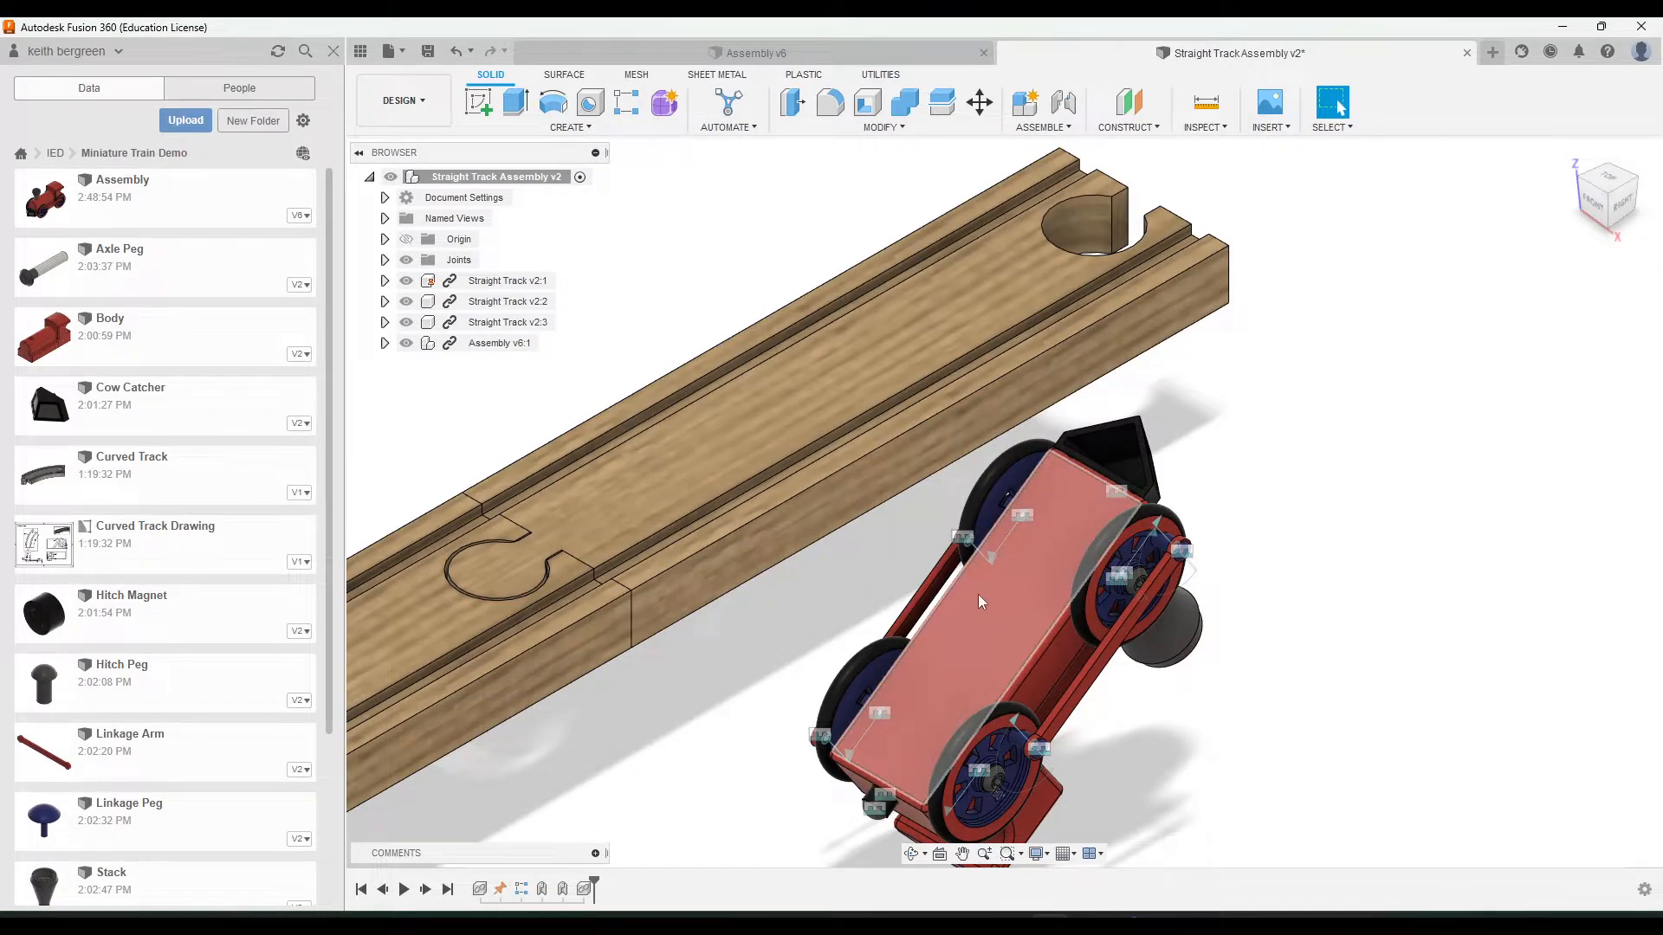
{"action": "scroll", "coordinate": [797, 408], "scroll_direction": "down", "scroll_amount": 5}
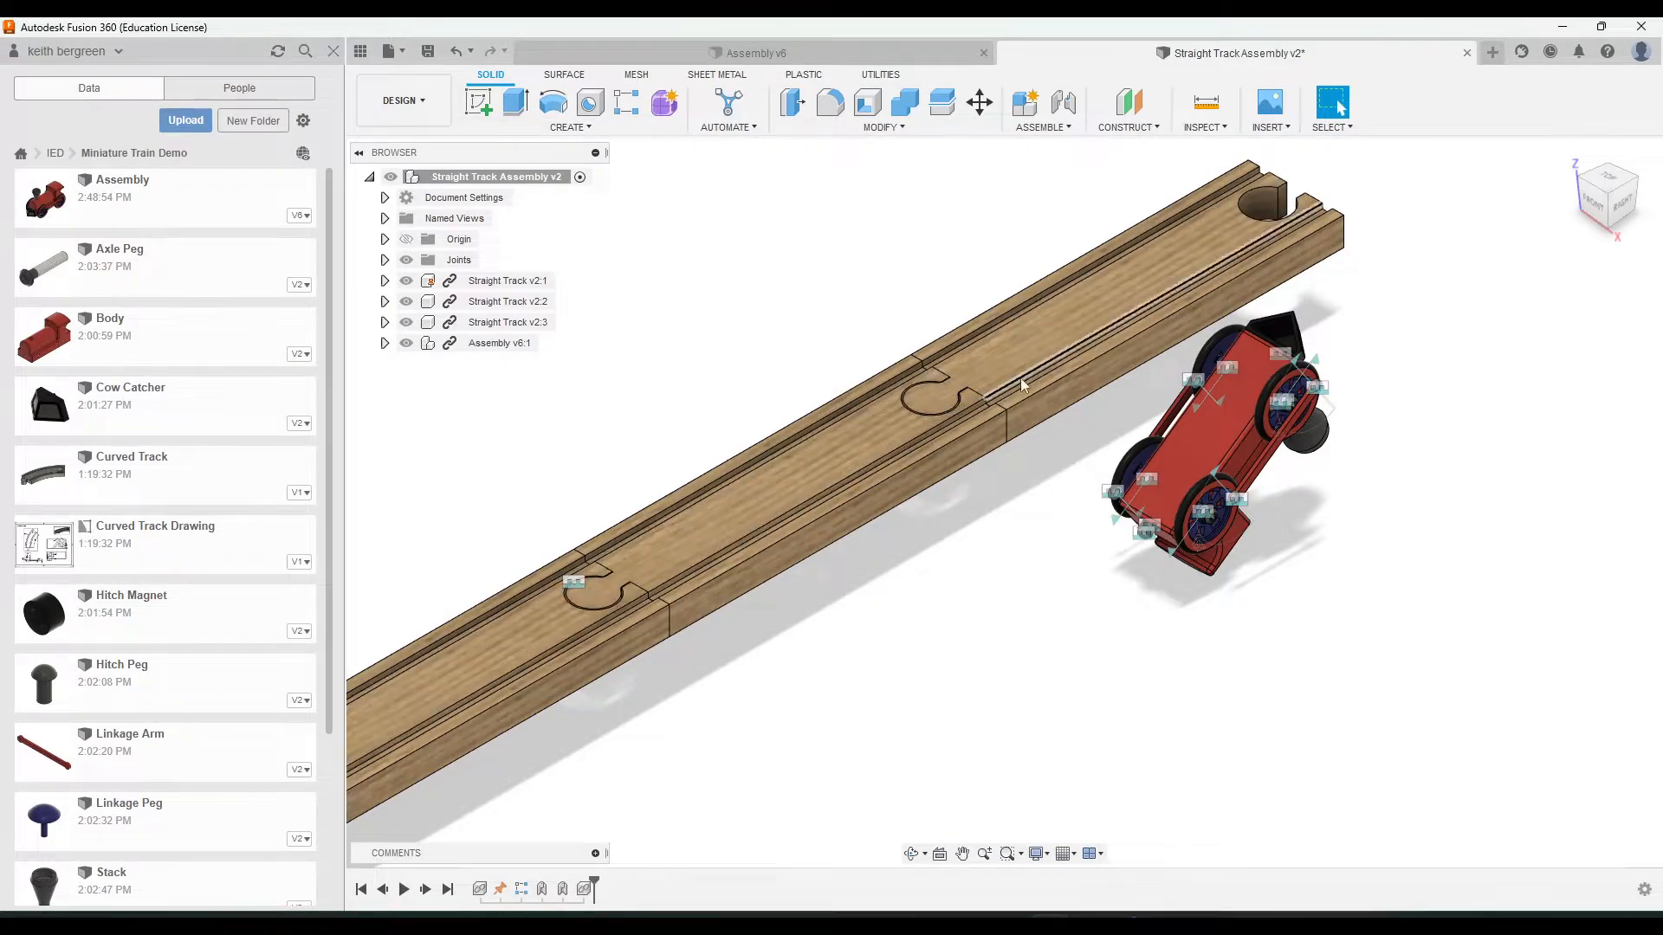
{"action": "middle_click_drag", "start_coordinate": [1459, 175], "coordinate": [1135, 416]}
{"action": "middle_click_drag", "start_coordinate": [992, 544], "coordinate": [1014, 512]}
{"action": "scroll", "coordinate": [1012, 512], "scroll_direction": "up", "scroll_amount": 2}
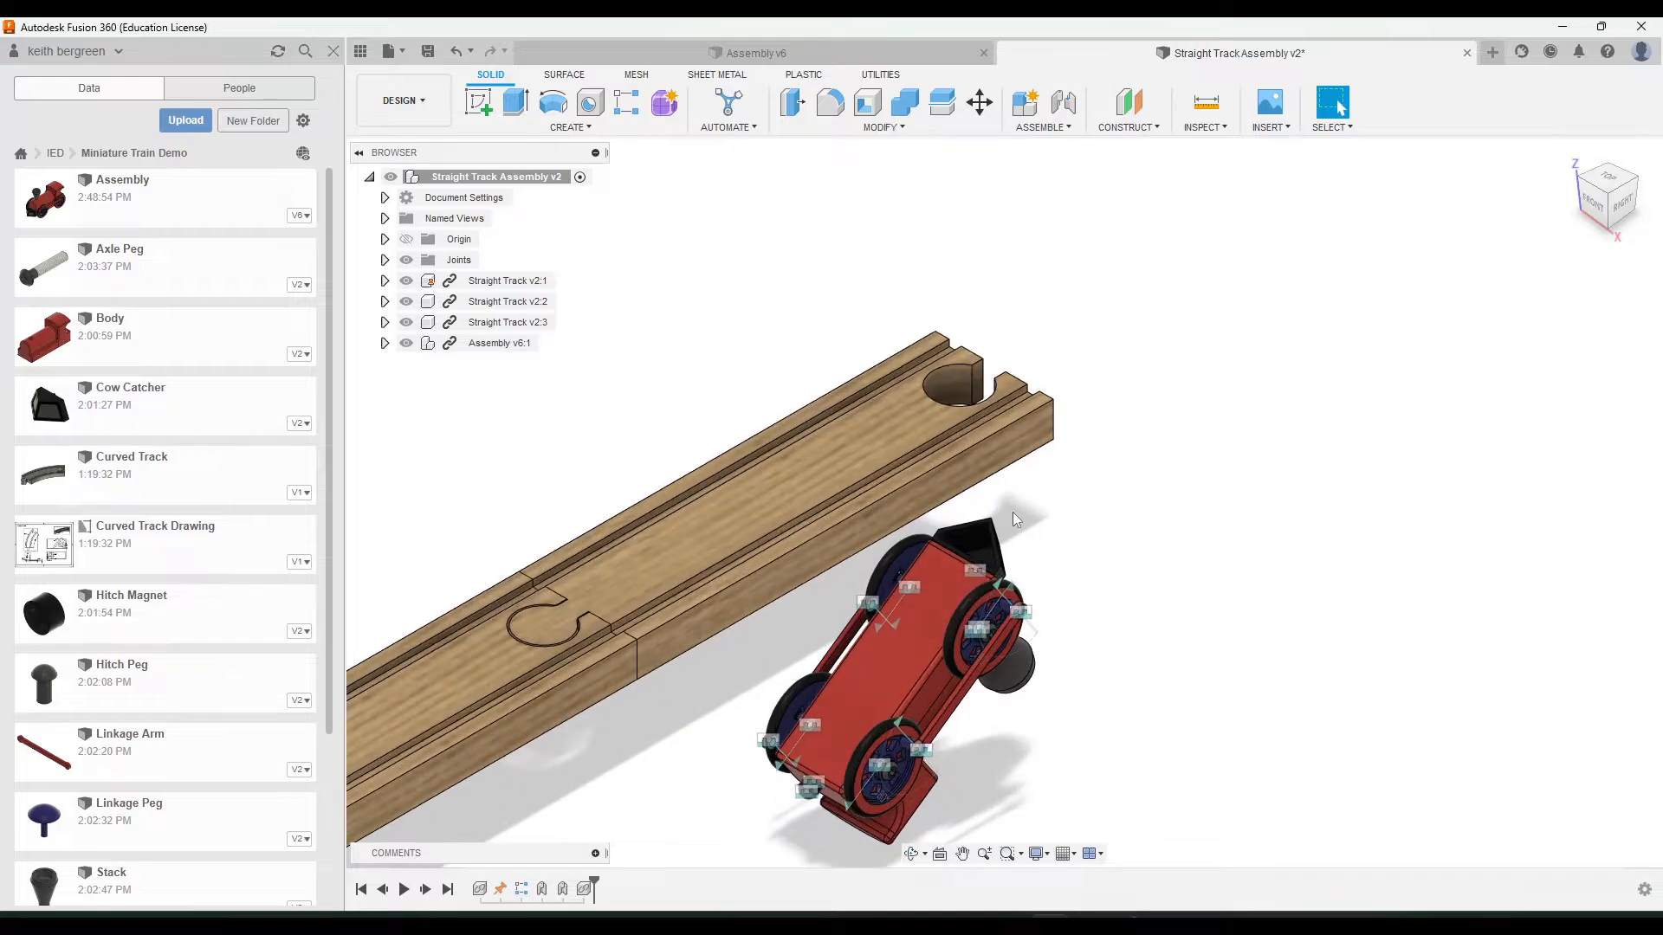
{"action": "left_click", "coordinate": [1064, 104]}
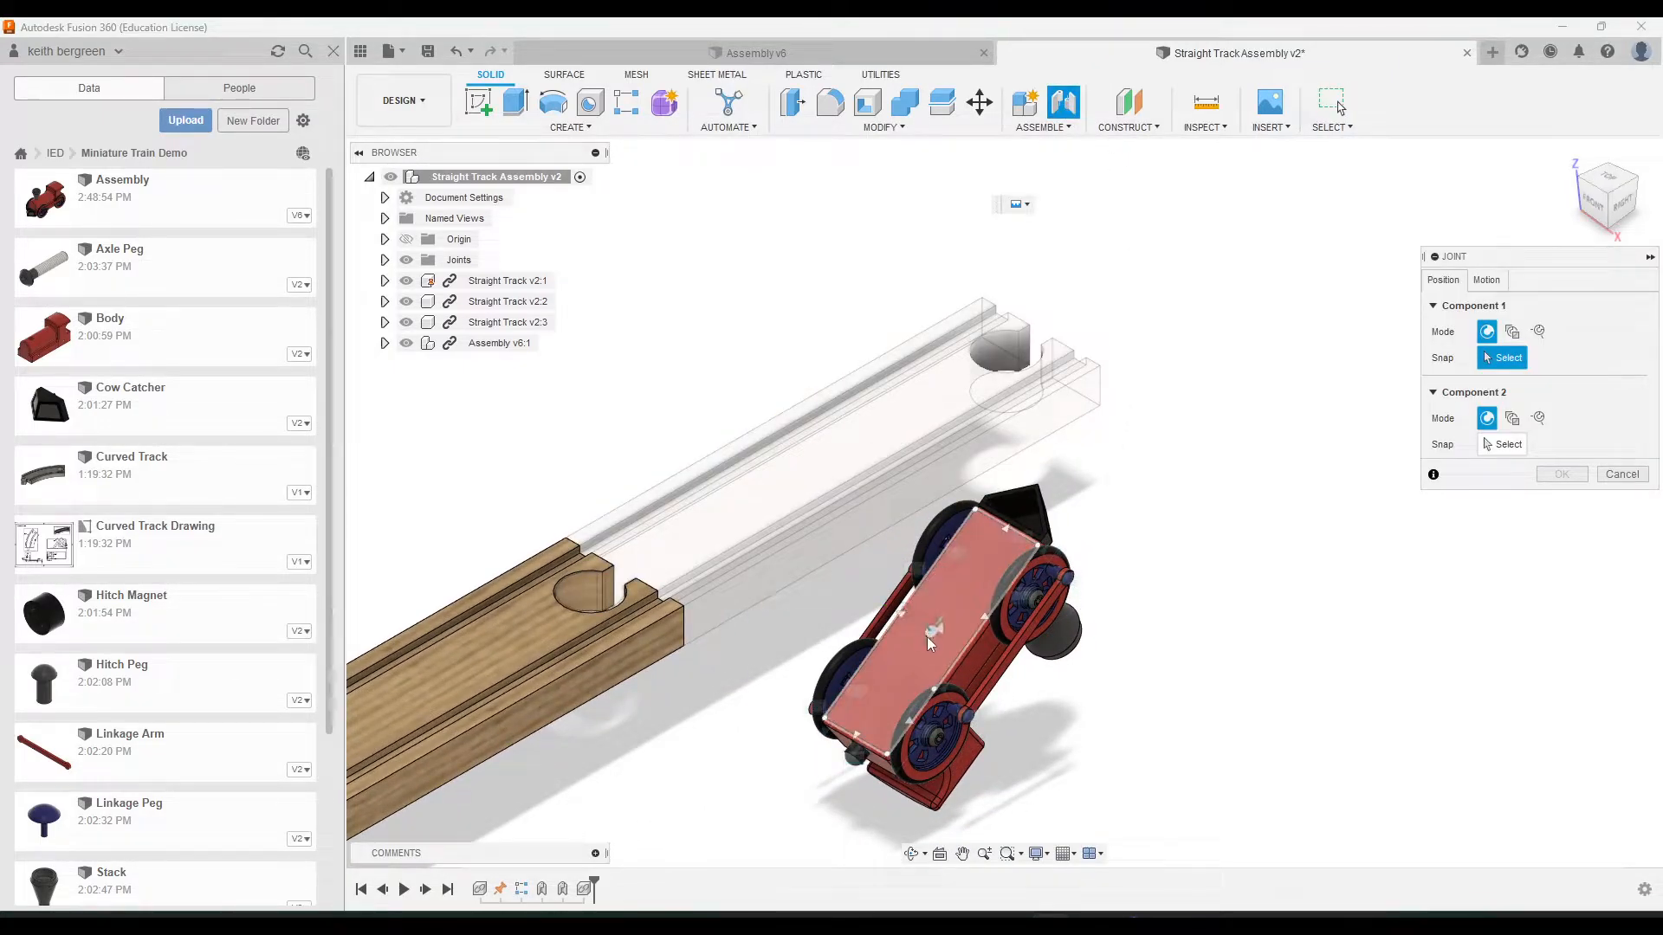
{"action": "scroll", "coordinate": [926, 636], "scroll_direction": "up", "scroll_amount": 4}
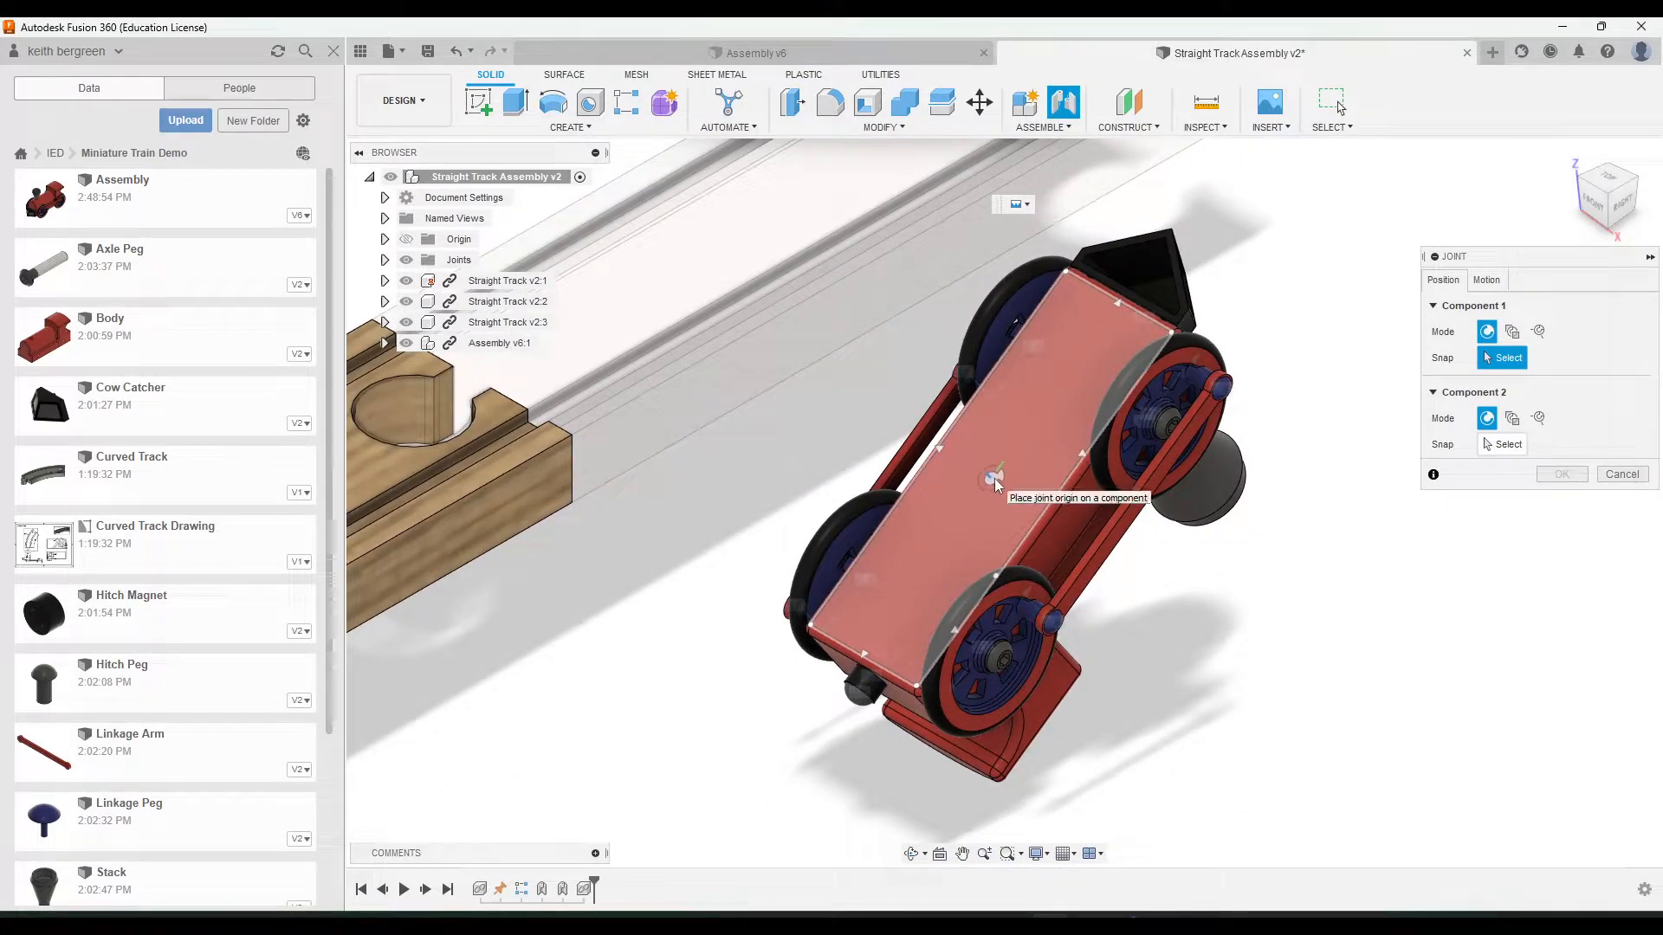
{"action": "left_click", "coordinate": [994, 478]}
{"action": "middle_click_drag", "start_coordinate": [905, 355], "coordinate": [902, 649]}
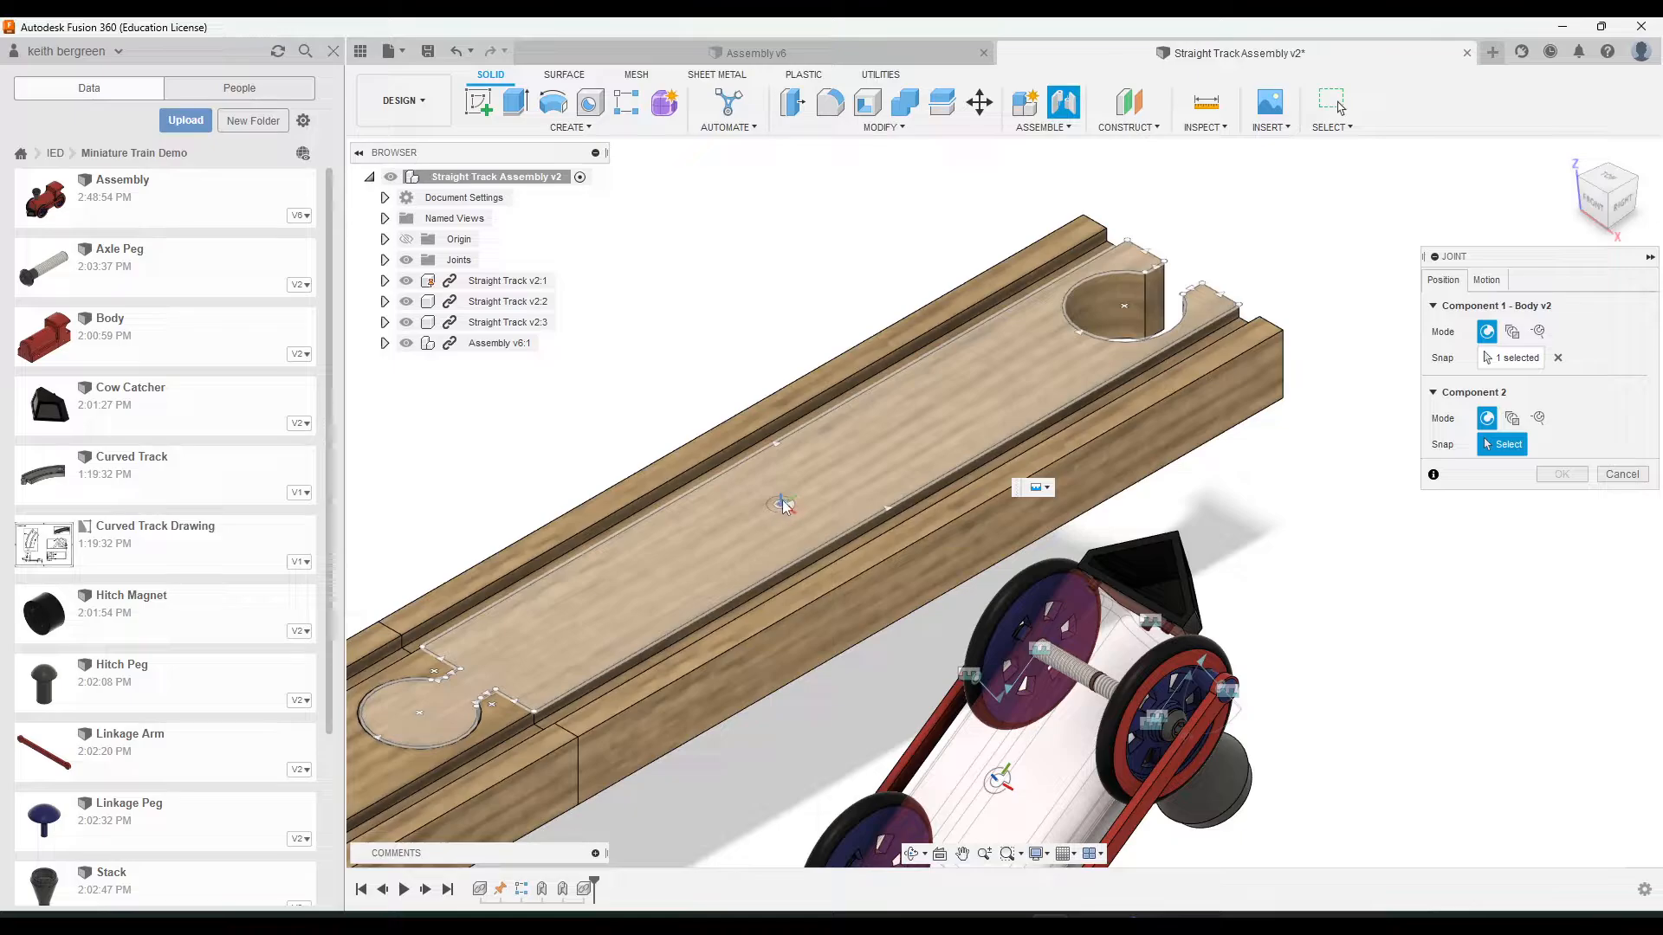
{"action": "left_click", "coordinate": [781, 500]}
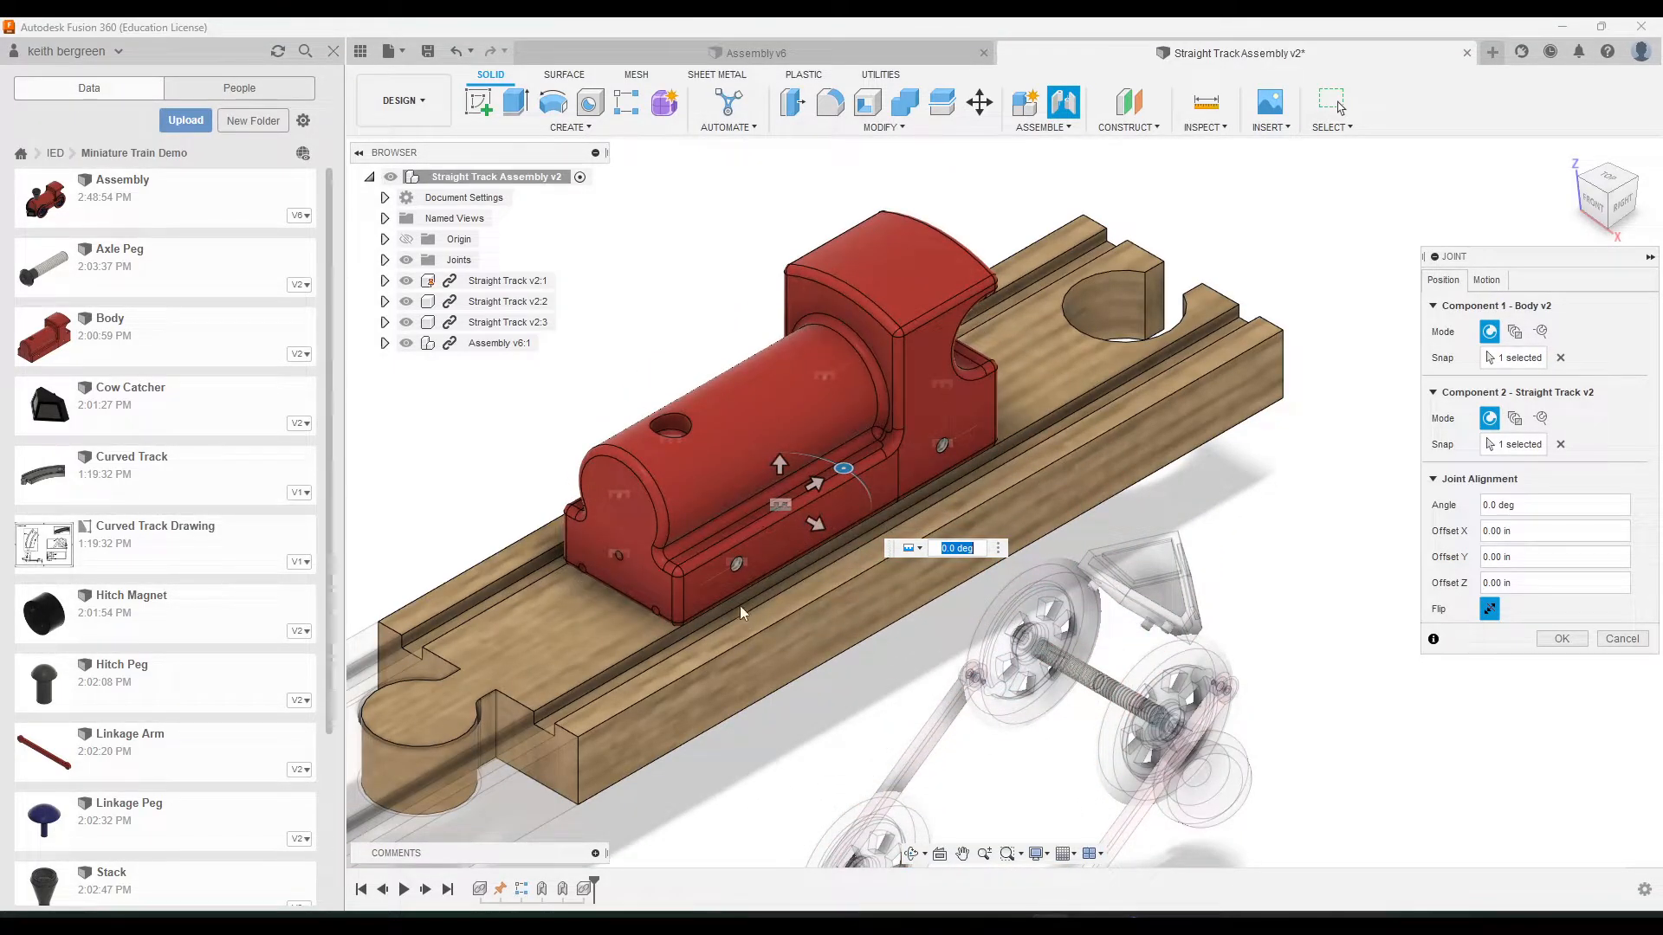
Check the train body's alignment on the track from the front view, and accept the joint with zero angle and offsets
{"action": "middle_click_drag", "start_coordinate": [1004, 632], "coordinate": [1022, 403]}
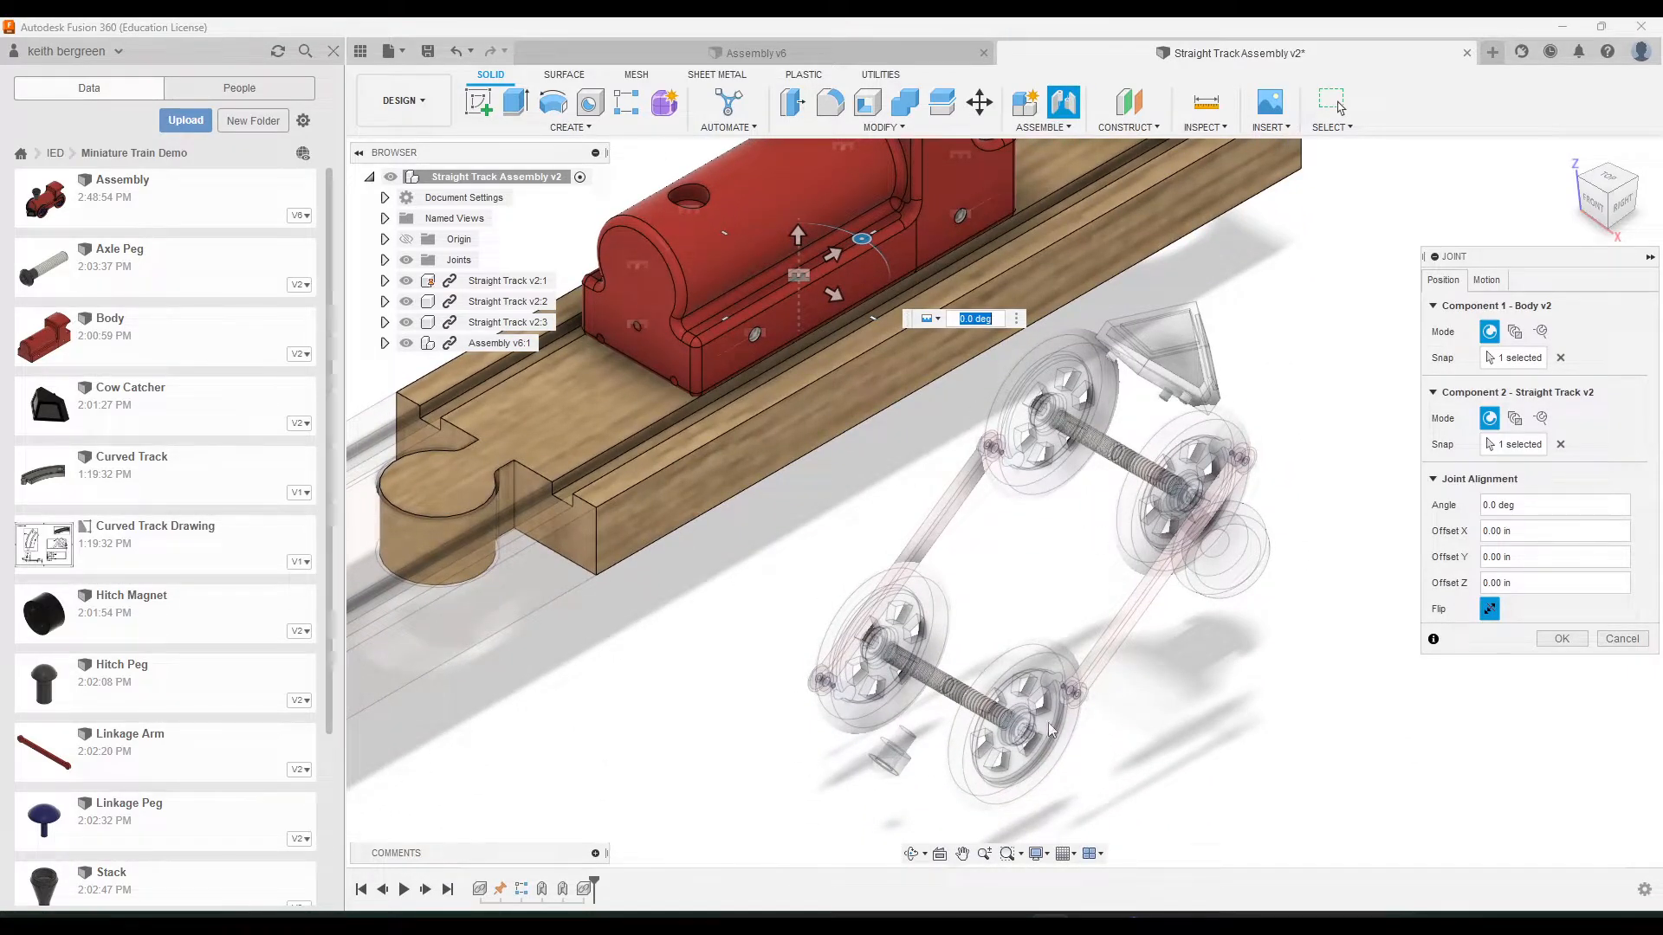
{"action": "middle_click_drag", "start_coordinate": [1050, 284], "coordinate": [1122, 468]}
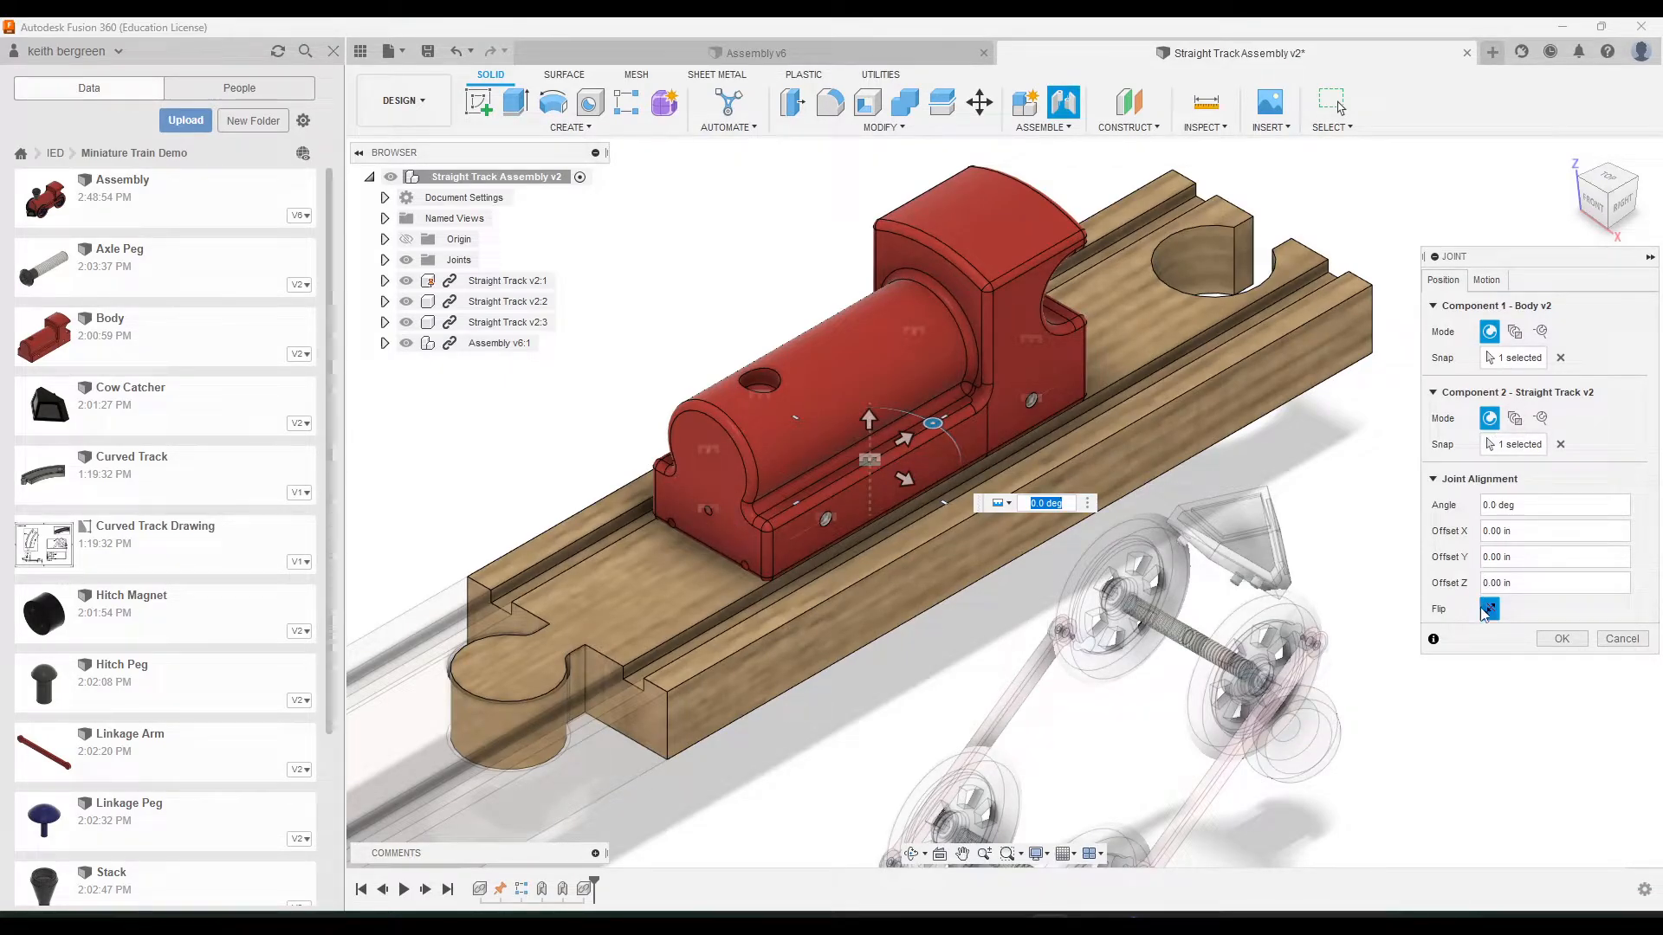
{"action": "scroll", "coordinate": [886, 520], "scroll_direction": "up", "scroll_amount": 3}
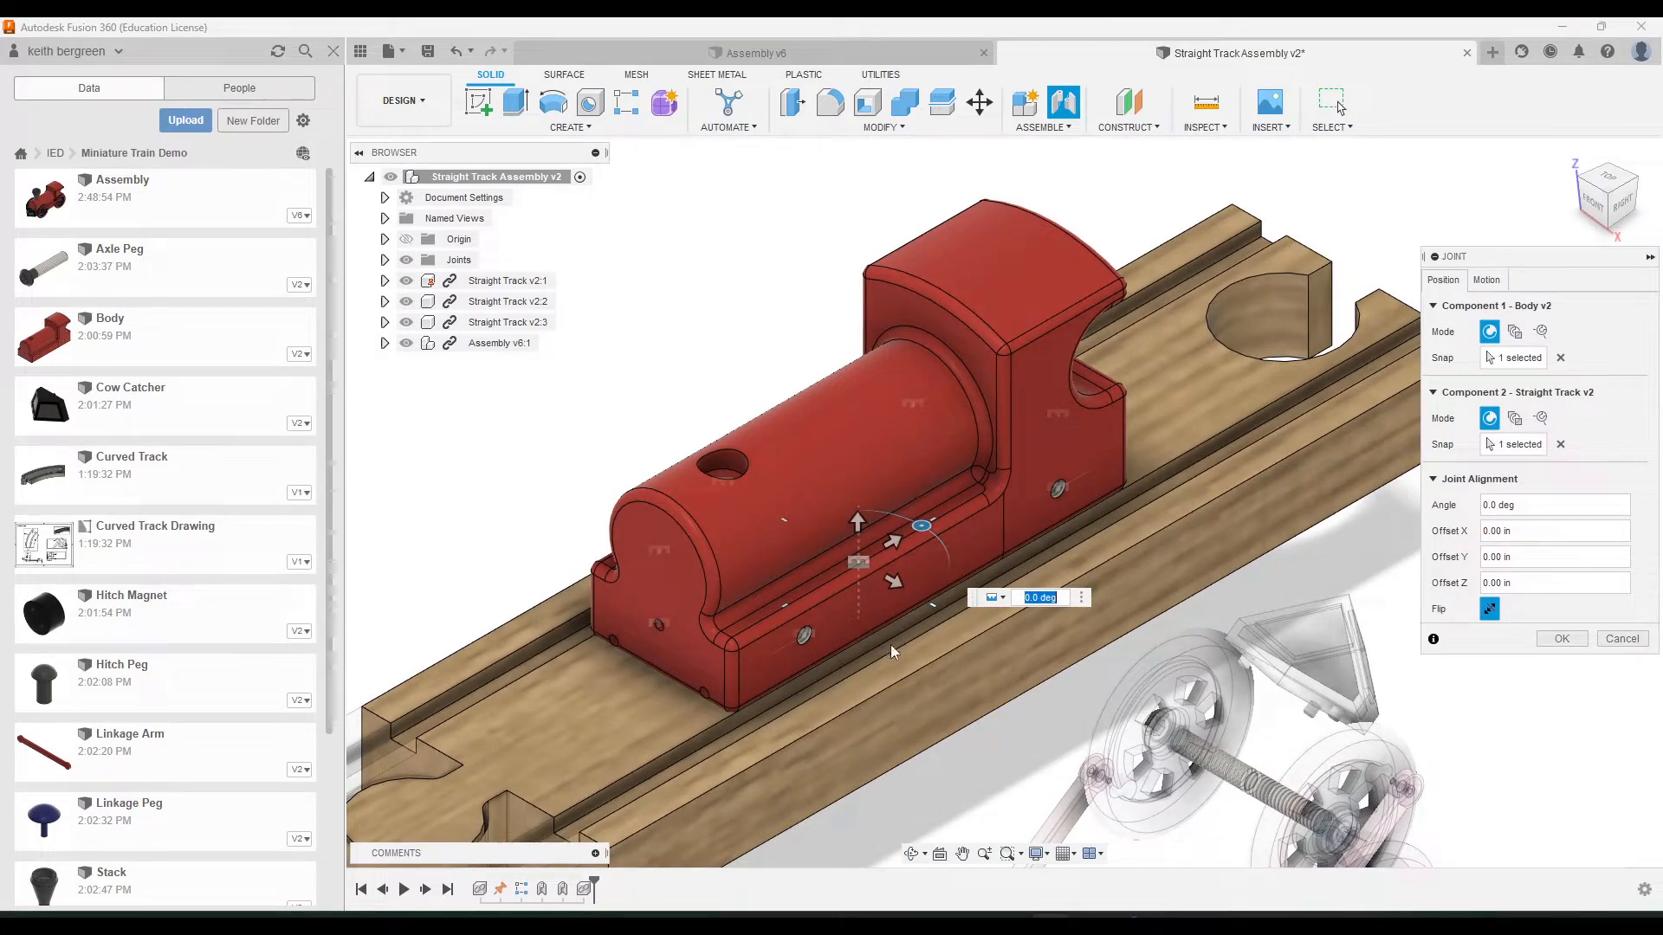
{"action": "left_click", "coordinate": [1592, 202]}
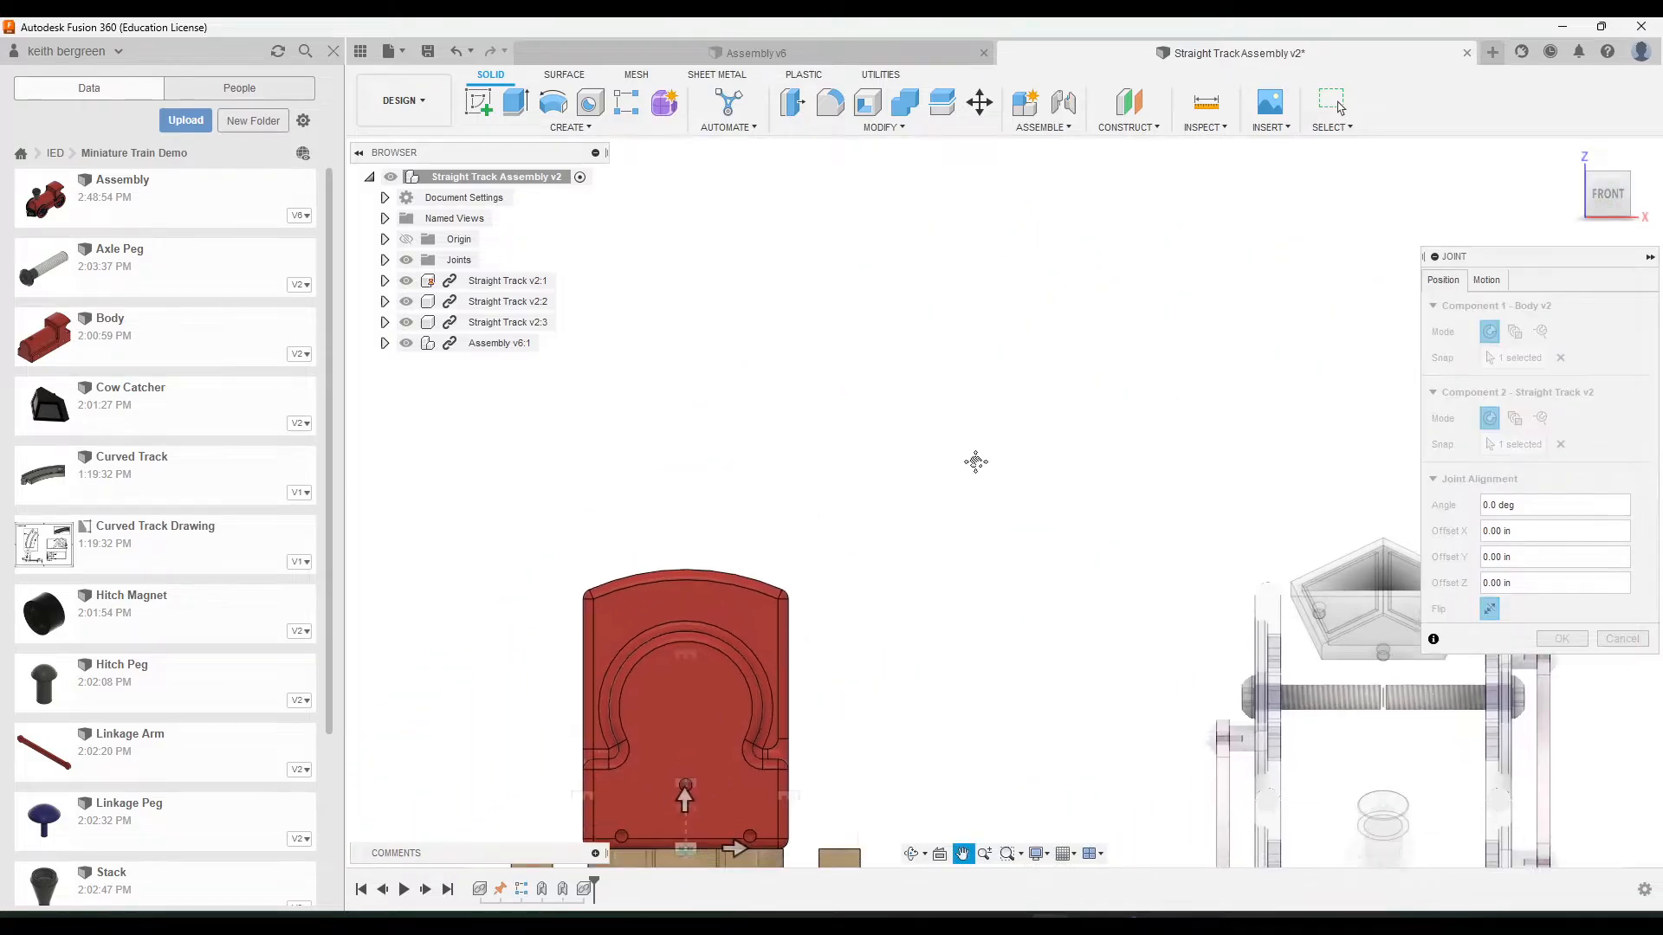
{"action": "scroll", "coordinate": [807, 651], "scroll_direction": "up", "scroll_amount": 3}
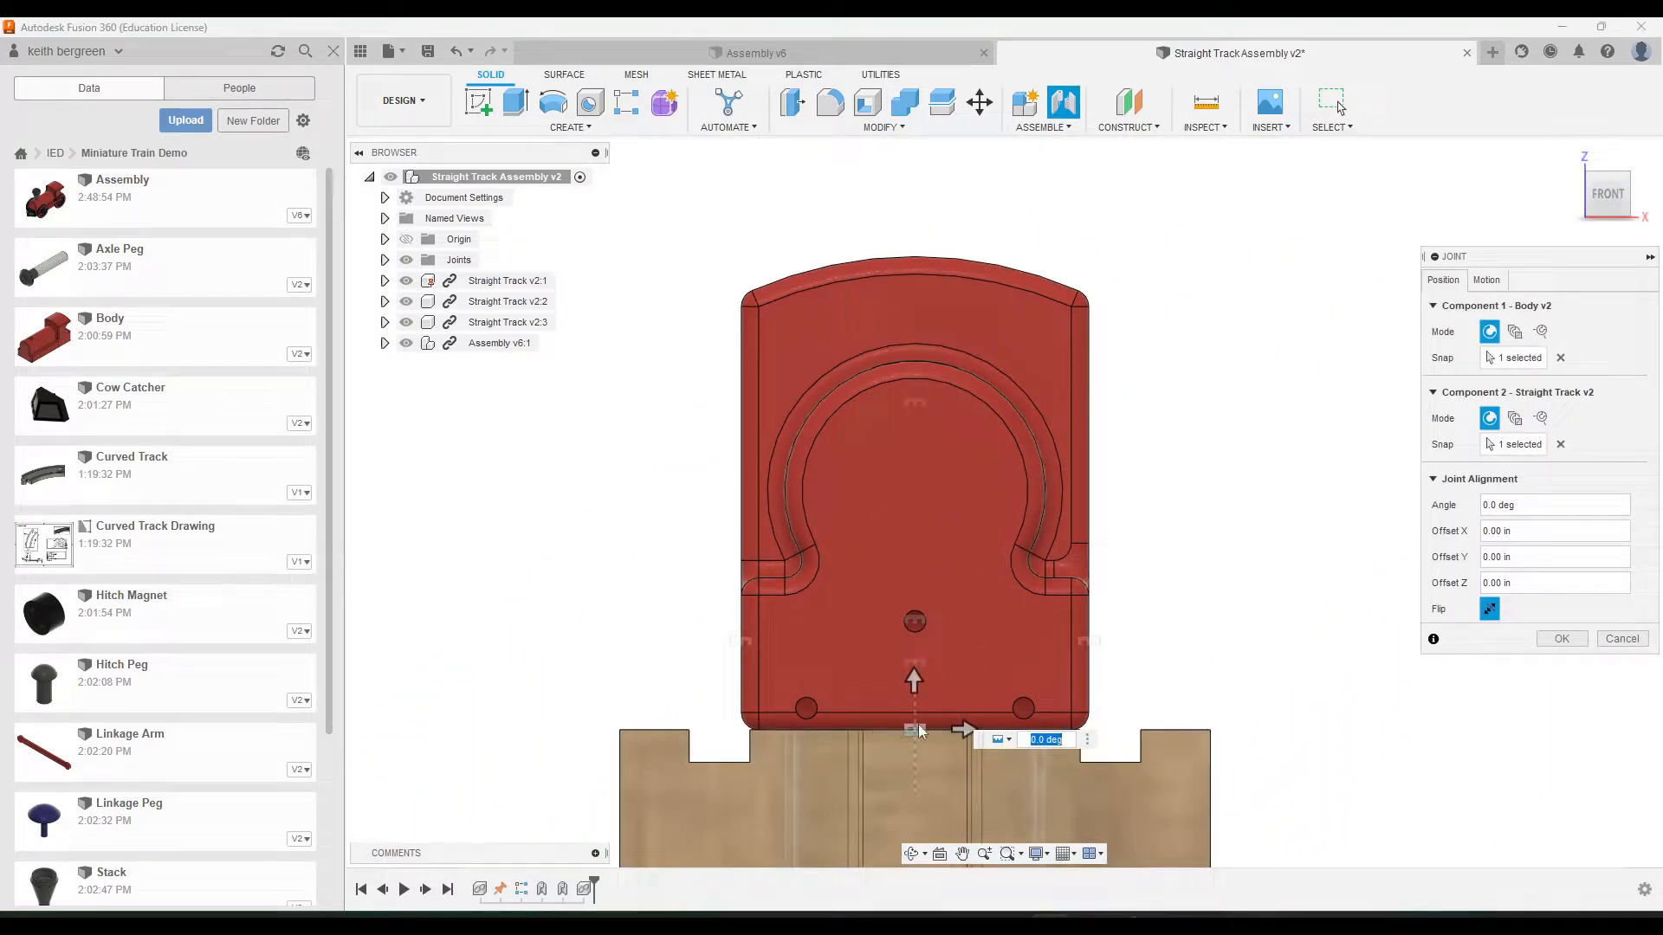
{"action": "left_click", "coordinate": [1563, 639]}
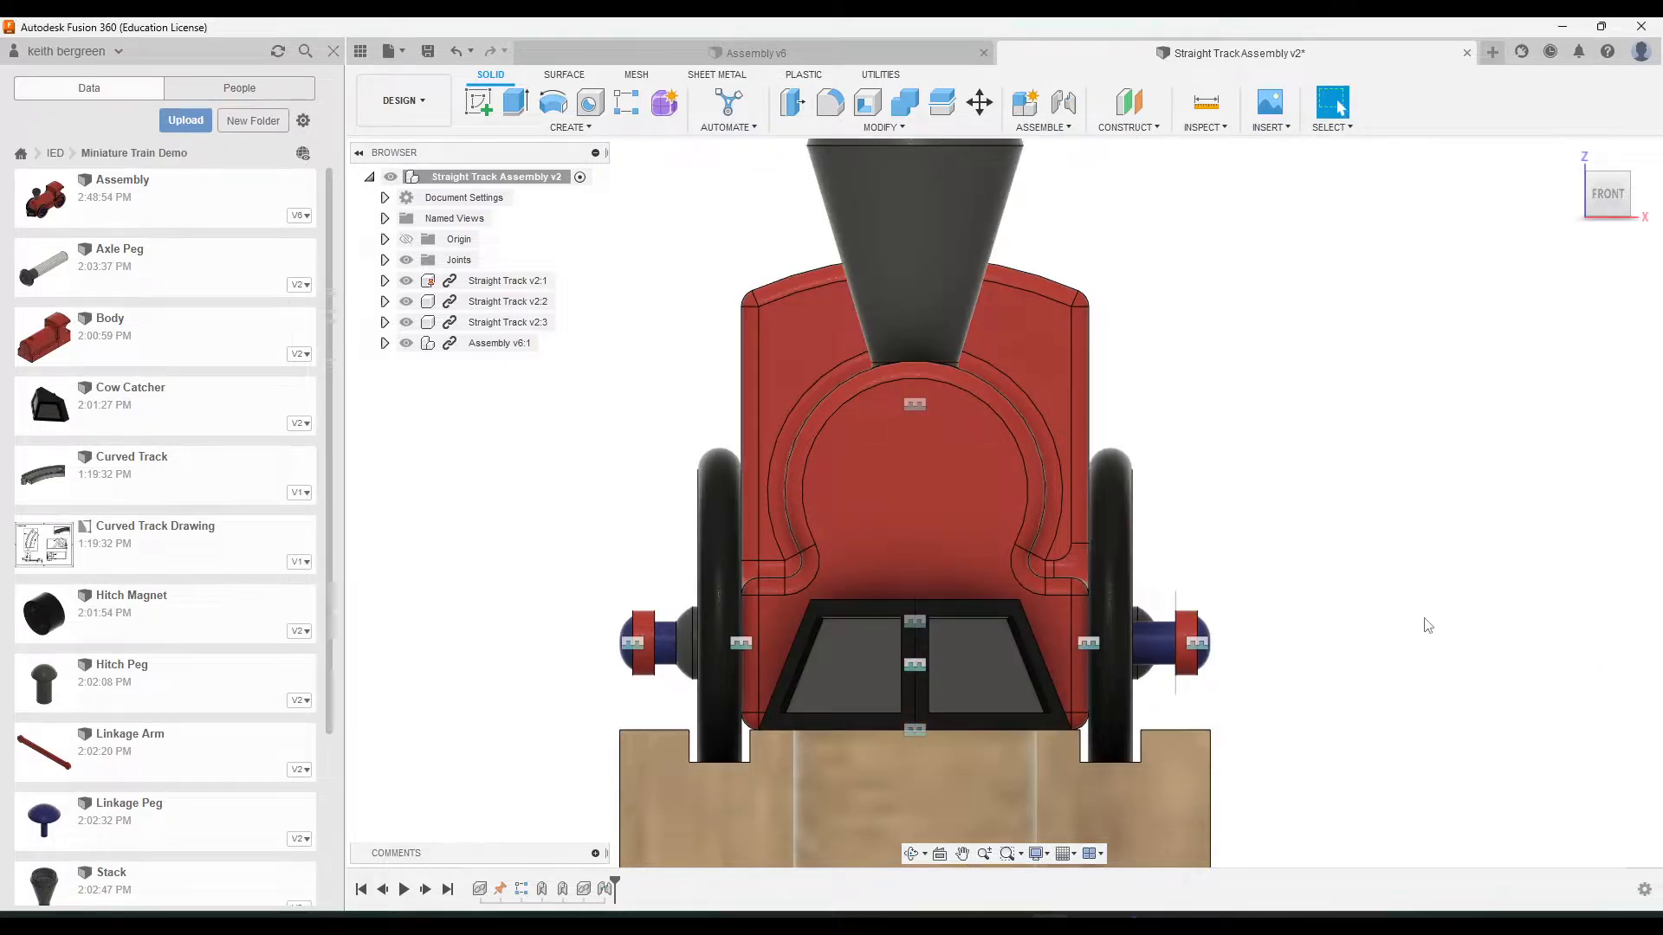
Examine up close how the train's front wheels and cow catcher sit relative to the track grooves and top face
{"action": "middle_click_drag", "start_coordinate": [1266, 559], "coordinate": [1307, 561], "text": "shift"}
{"action": "middle_click_drag", "start_coordinate": [851, 452], "coordinate": [1550, 571]}
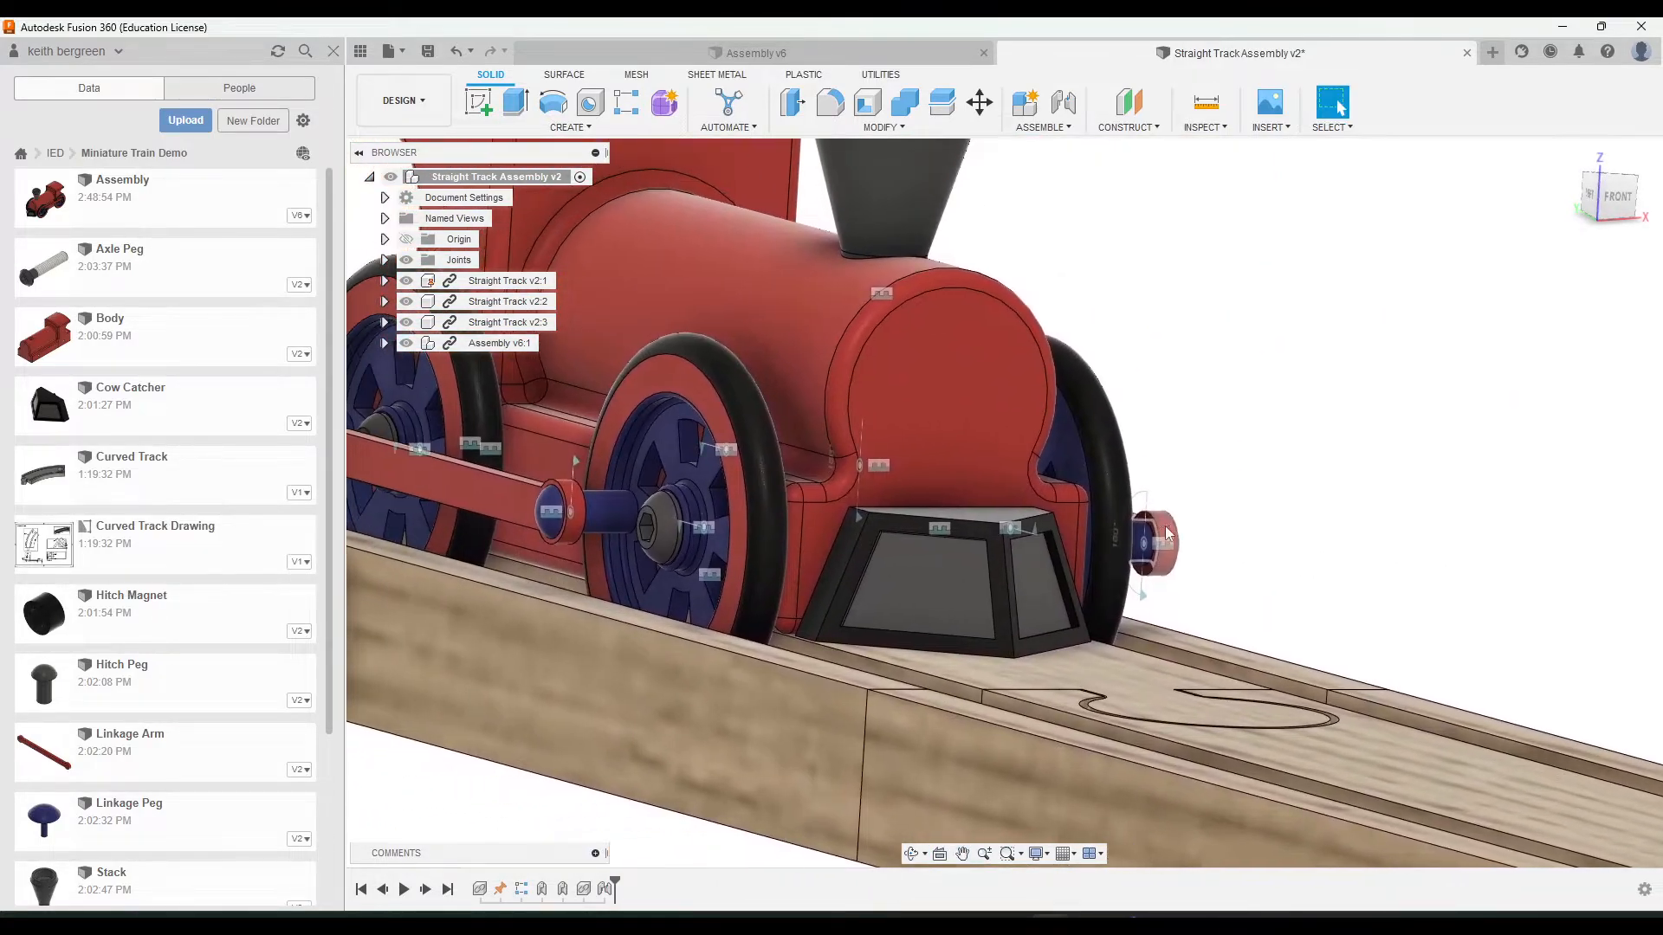
{"action": "middle_click_drag", "start_coordinate": [1112, 552], "coordinate": [1009, 645], "text": "shift"}
{"action": "scroll", "coordinate": [698, 664], "scroll_direction": "up", "scroll_amount": 5}
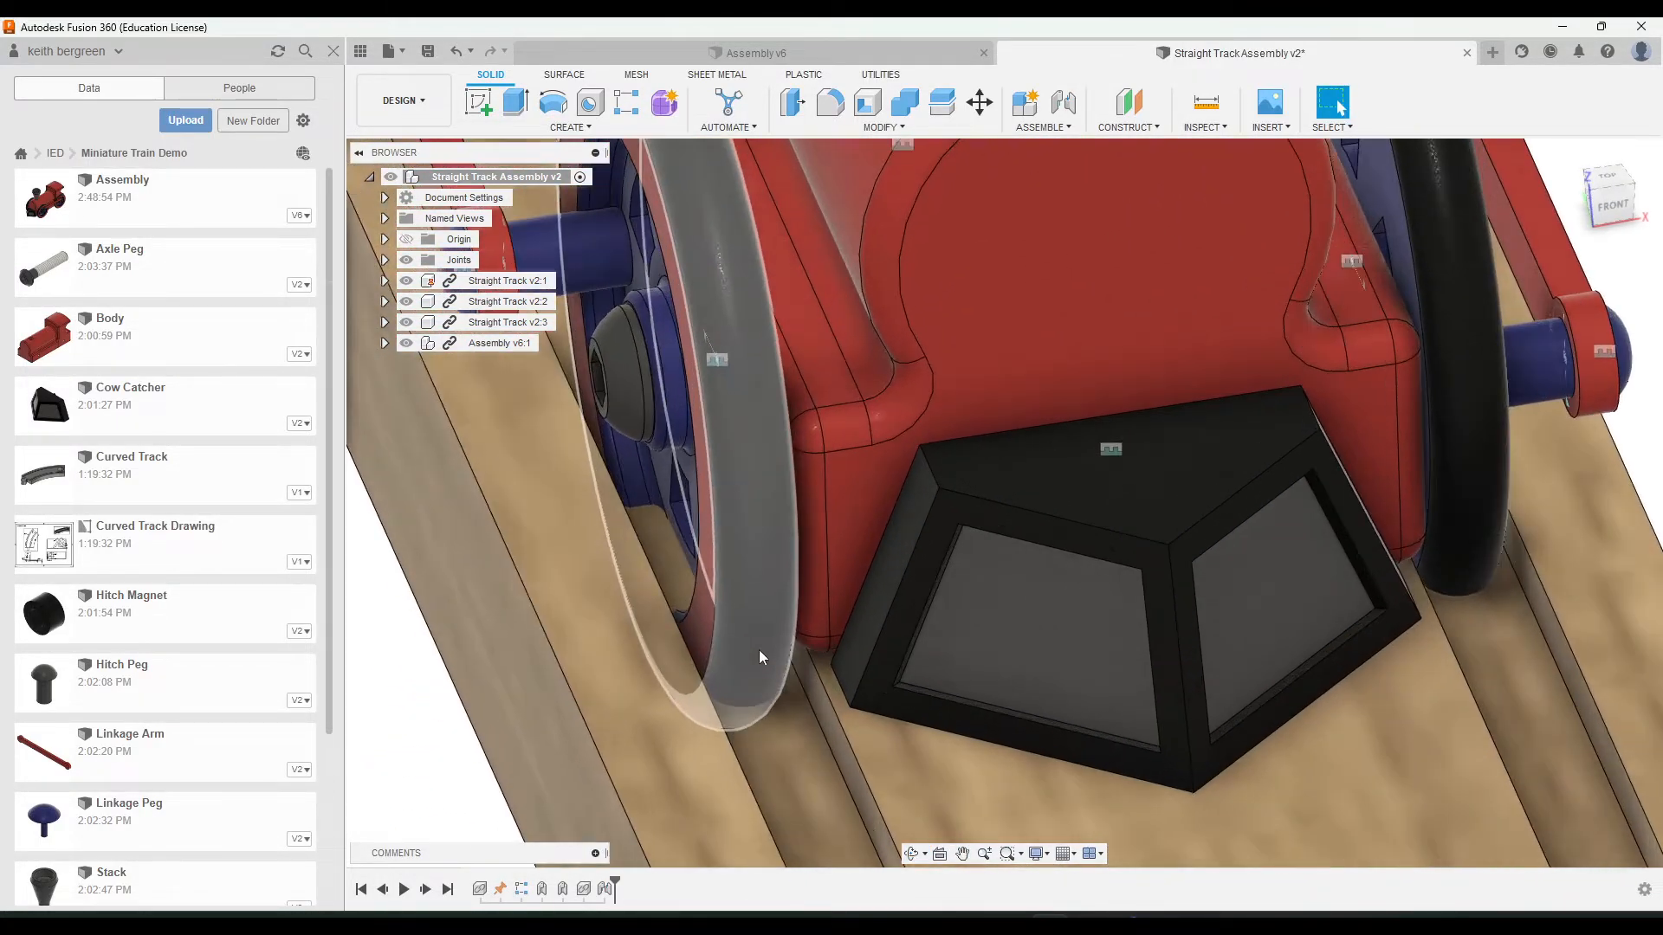
{"action": "scroll", "coordinate": [759, 649], "scroll_direction": "up", "scroll_amount": 2}
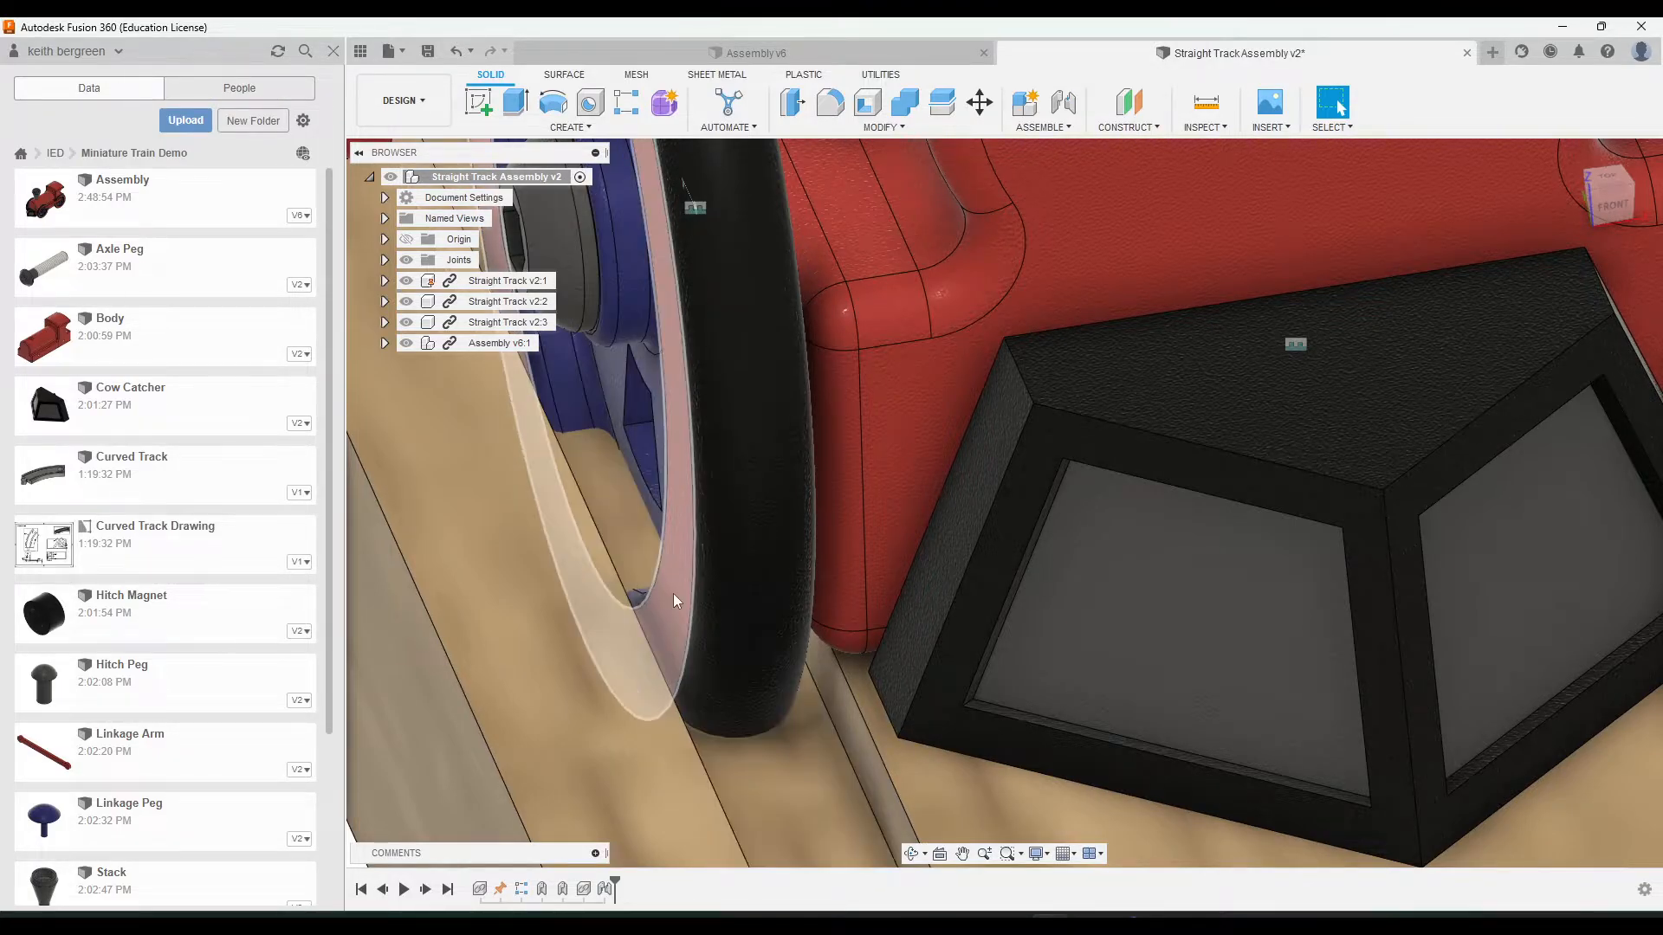
{"action": "middle_click_drag", "start_coordinate": [784, 590], "coordinate": [820, 582]}
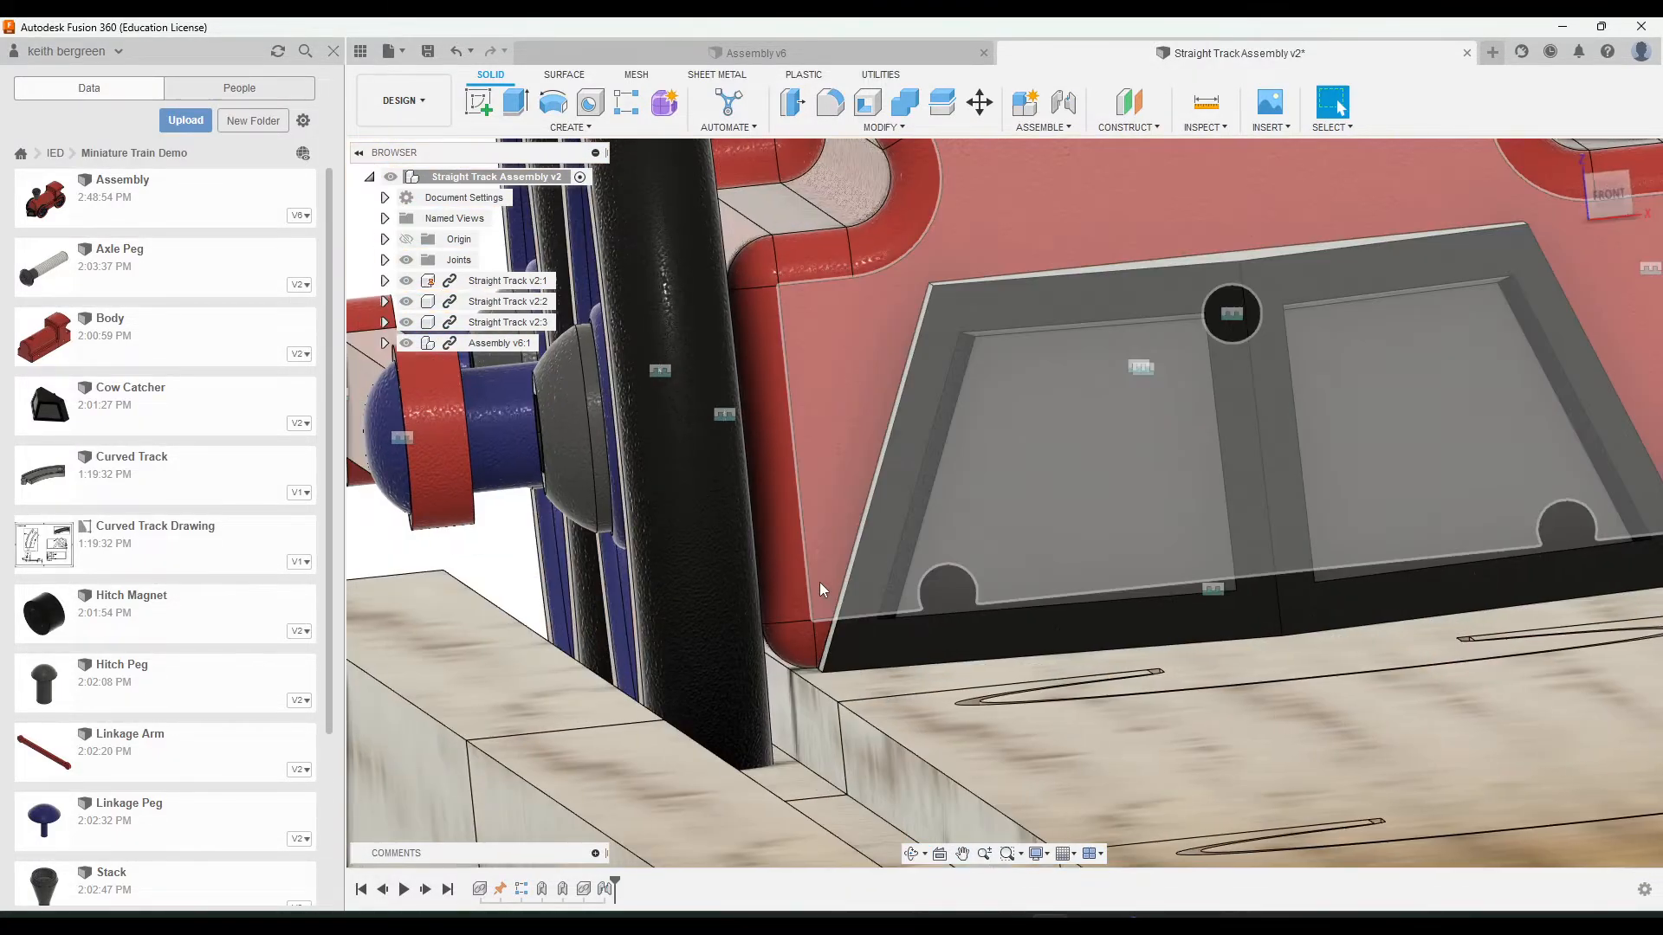
Edit the rigid joint between the train body and the track, setting its Z offset to 0.375 in
{"action": "scroll", "coordinate": [840, 594], "scroll_direction": "down", "scroll_amount": 2}
{"action": "scroll", "coordinate": [841, 593], "scroll_direction": "down", "scroll_amount": 1}
{"action": "left_click", "coordinate": [1610, 199]}
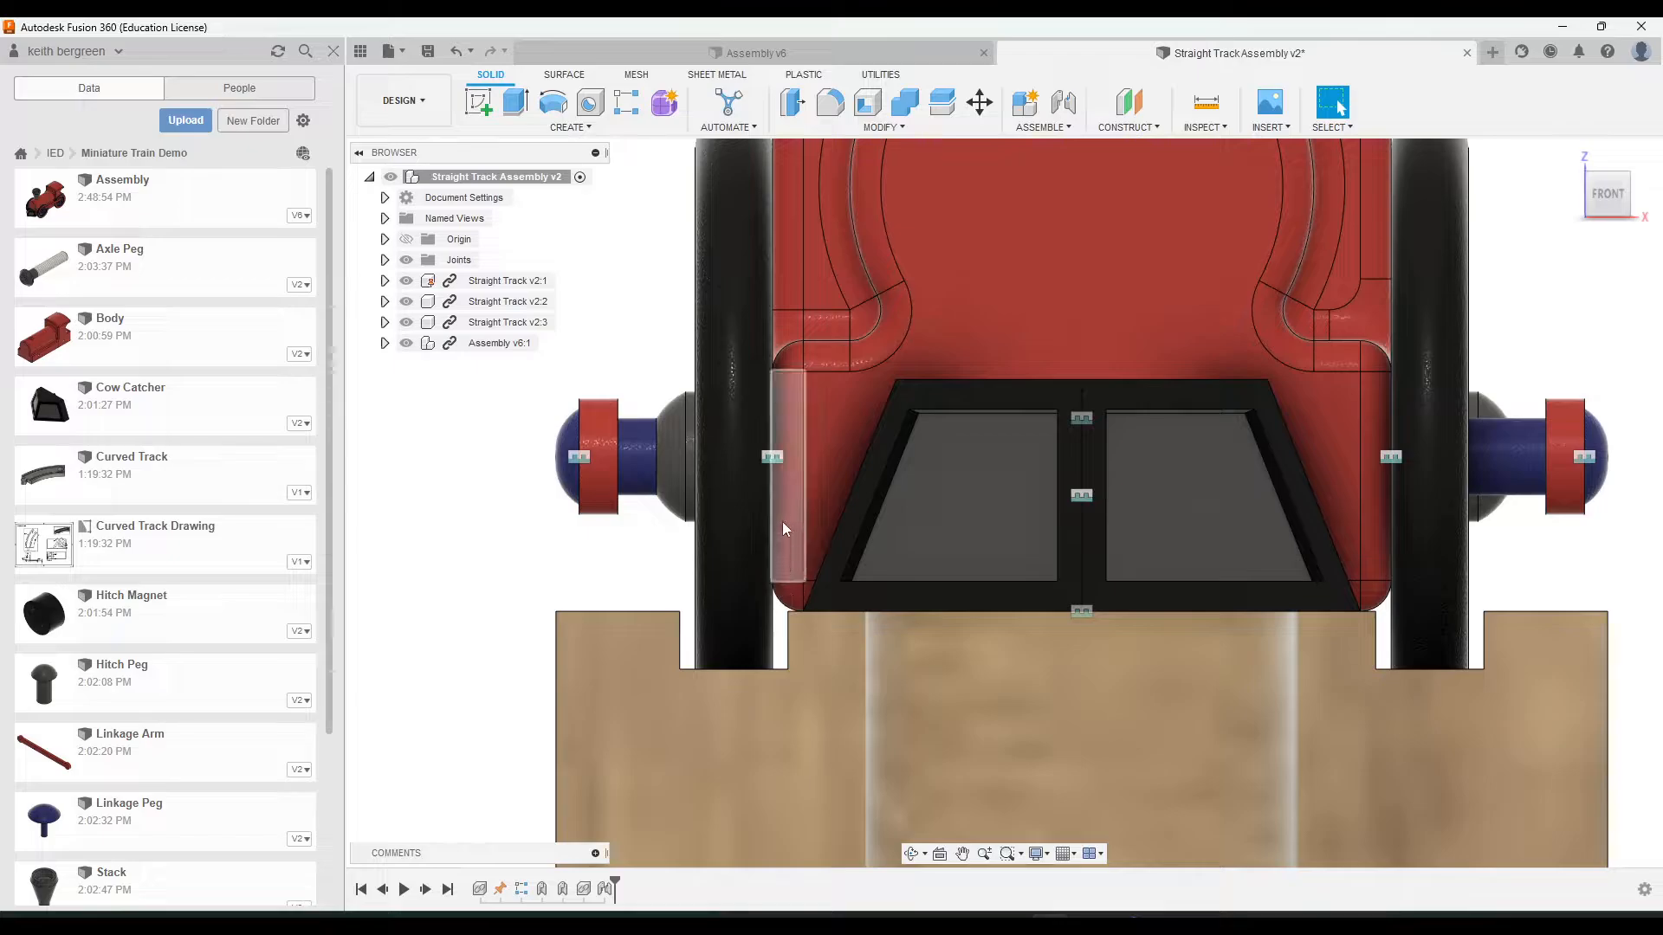
{"action": "left_click", "coordinate": [385, 260]}
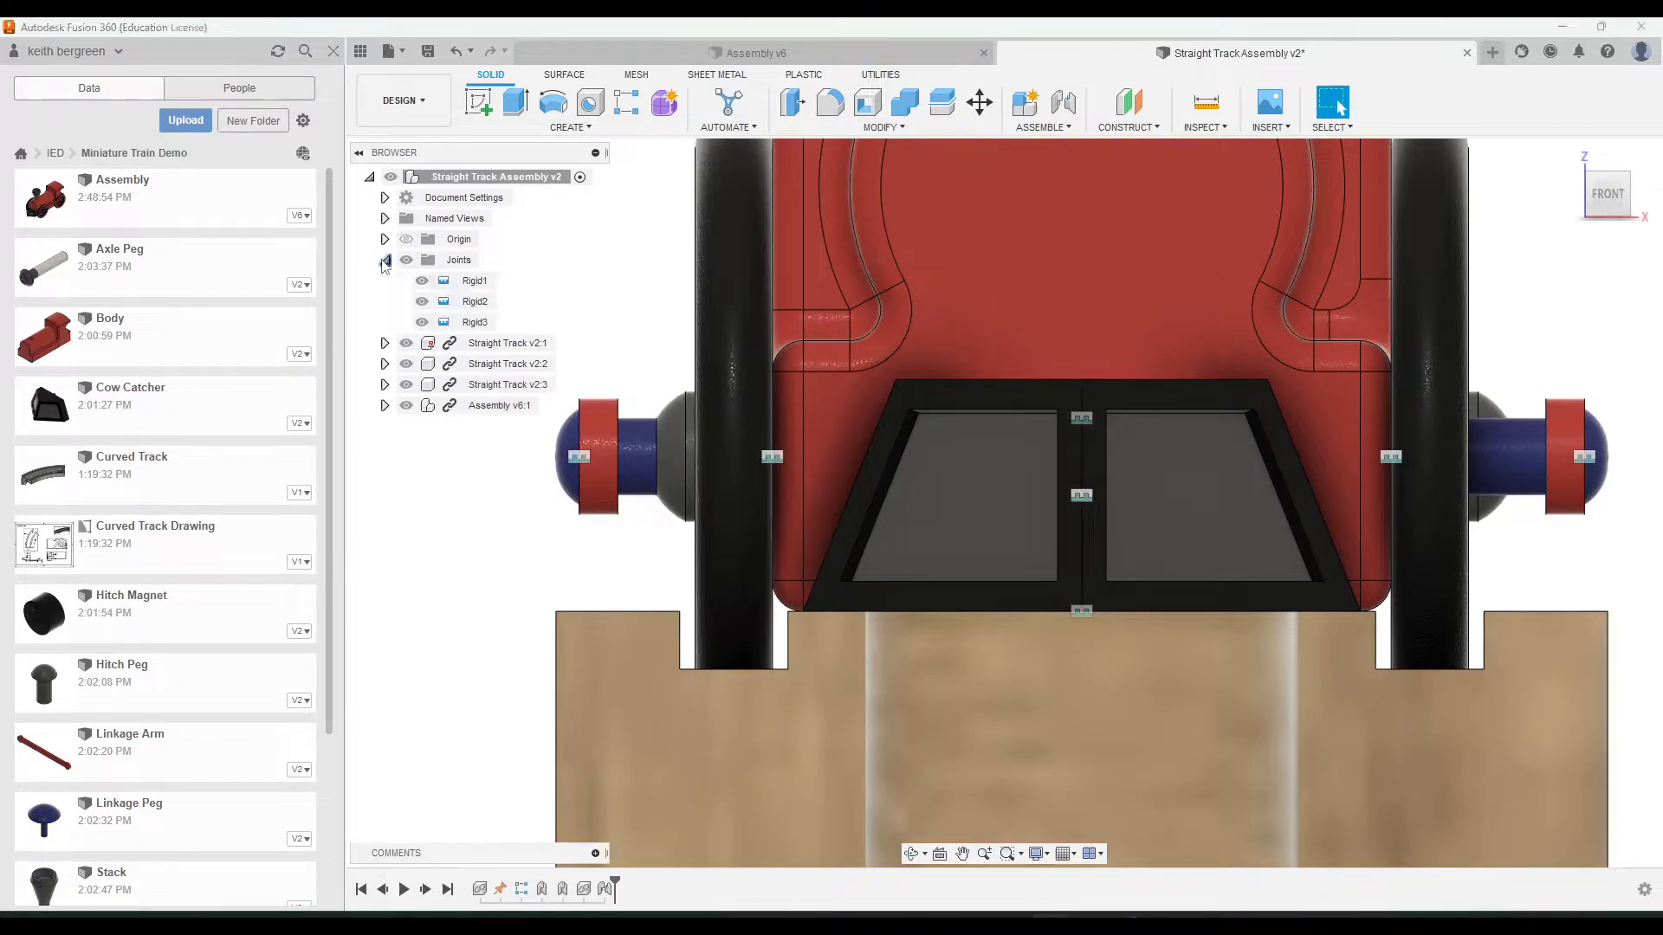
{"action": "right_click", "coordinate": [456, 325]}
{"action": "left_click", "coordinate": [485, 358]}
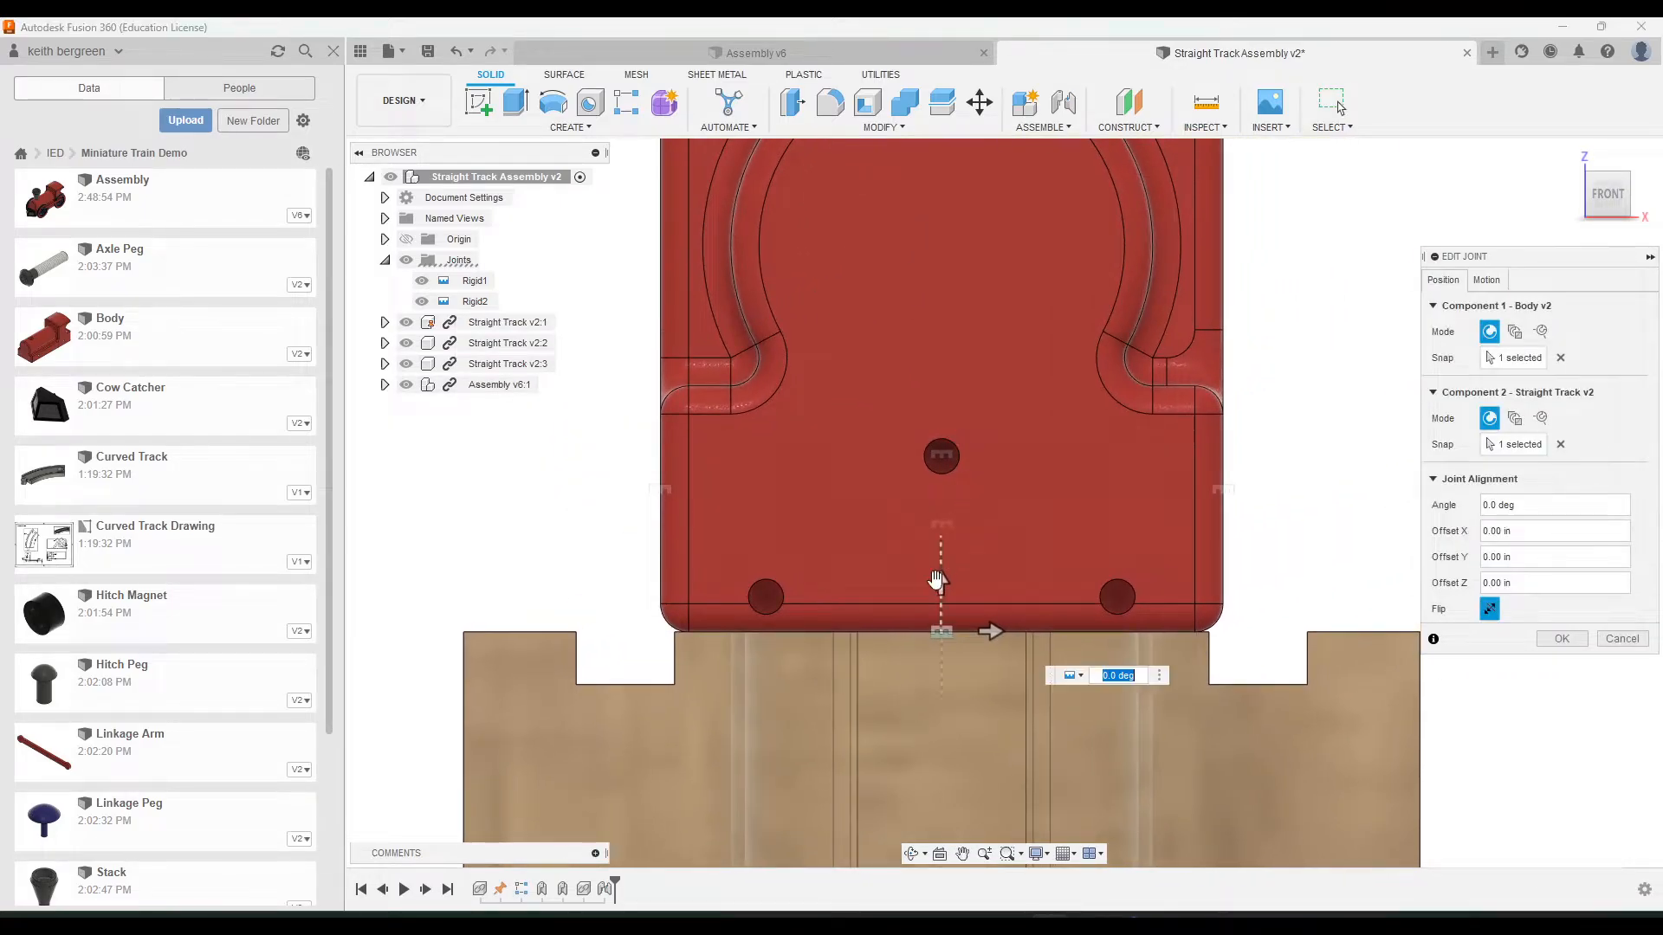
{"action": "left_click_drag", "start_coordinate": [940, 582], "coordinate": [940, 525]}
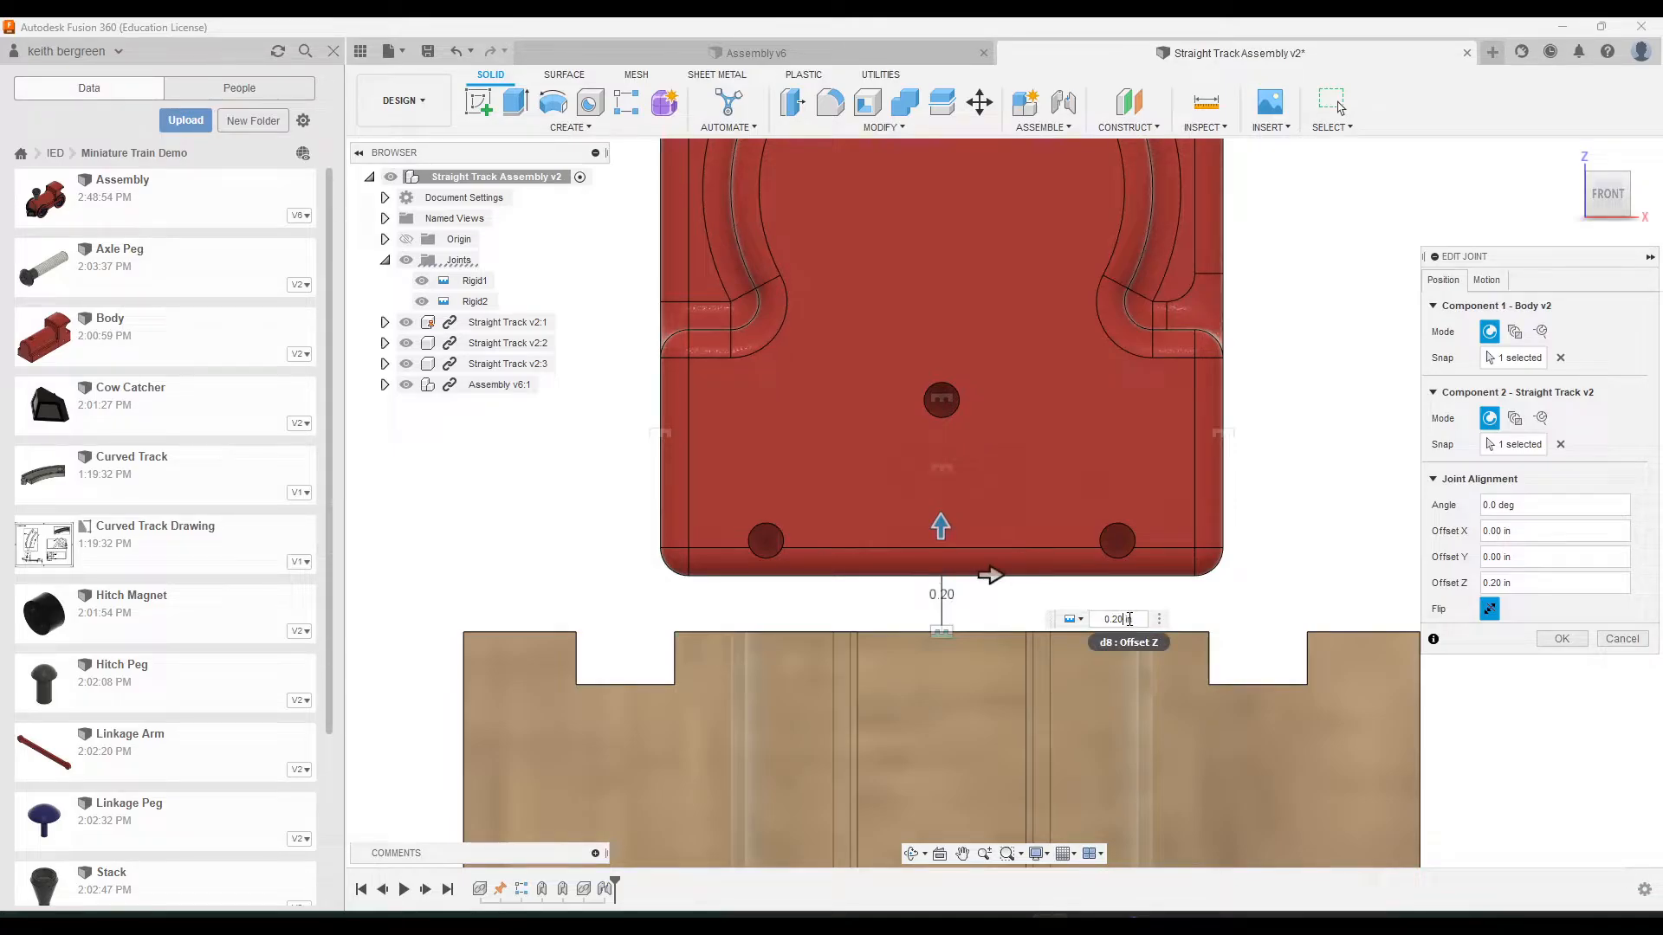
{"action": "left_click_drag", "start_coordinate": [1129, 619], "coordinate": [1112, 619]}
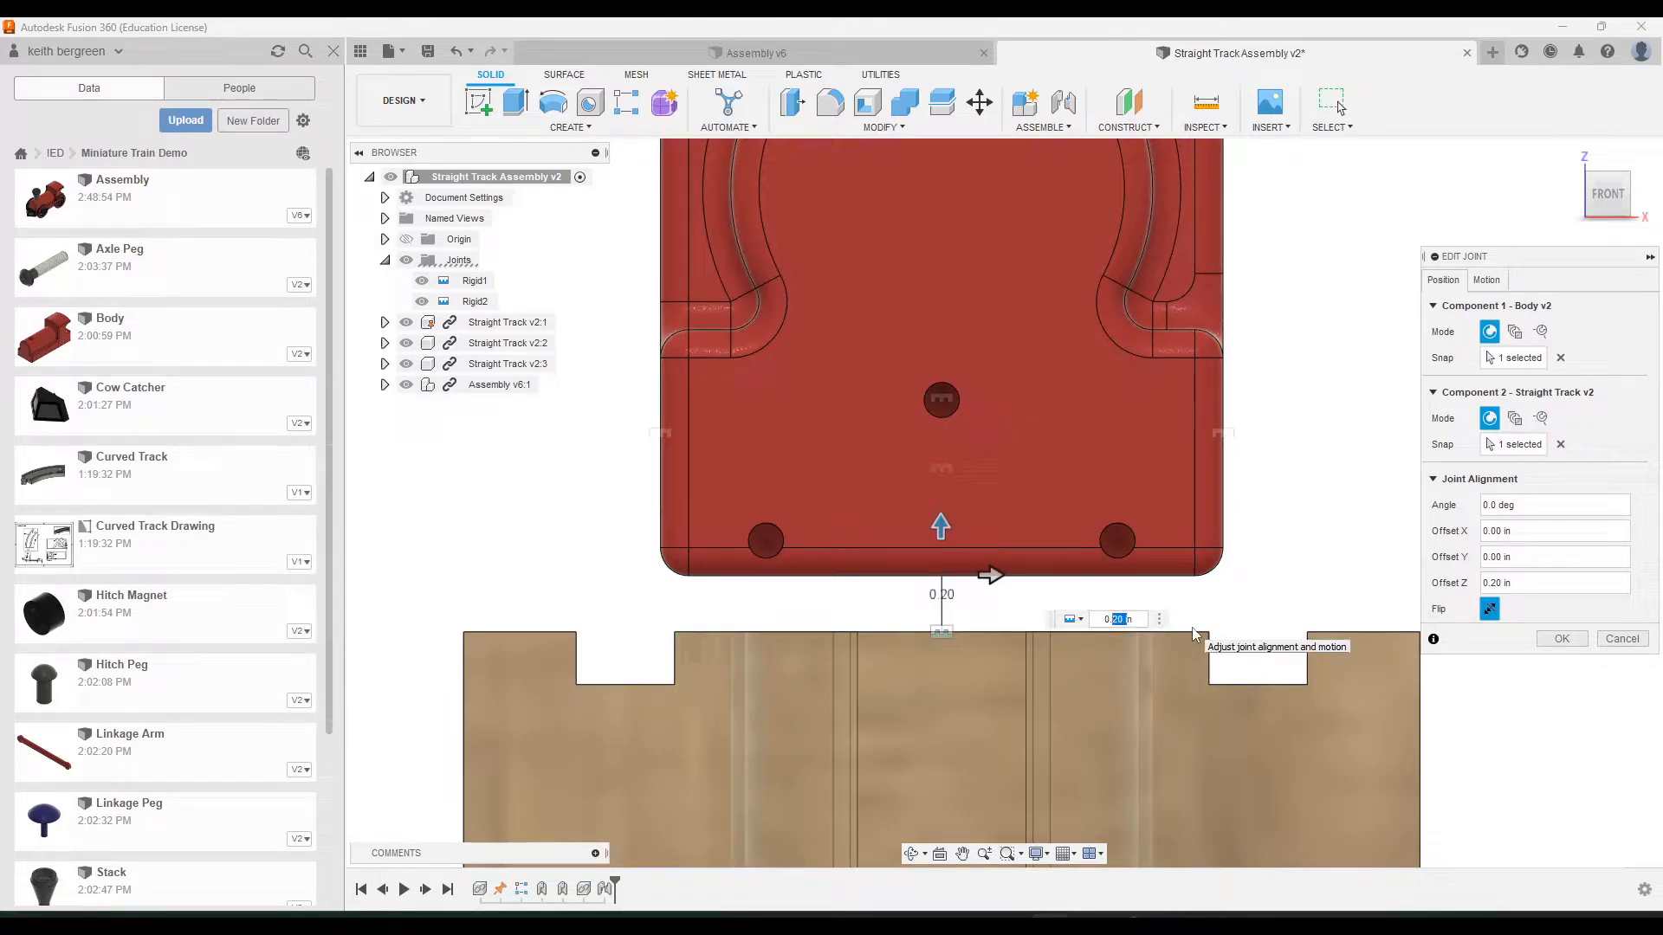
{"action": "type", "text": "375"}
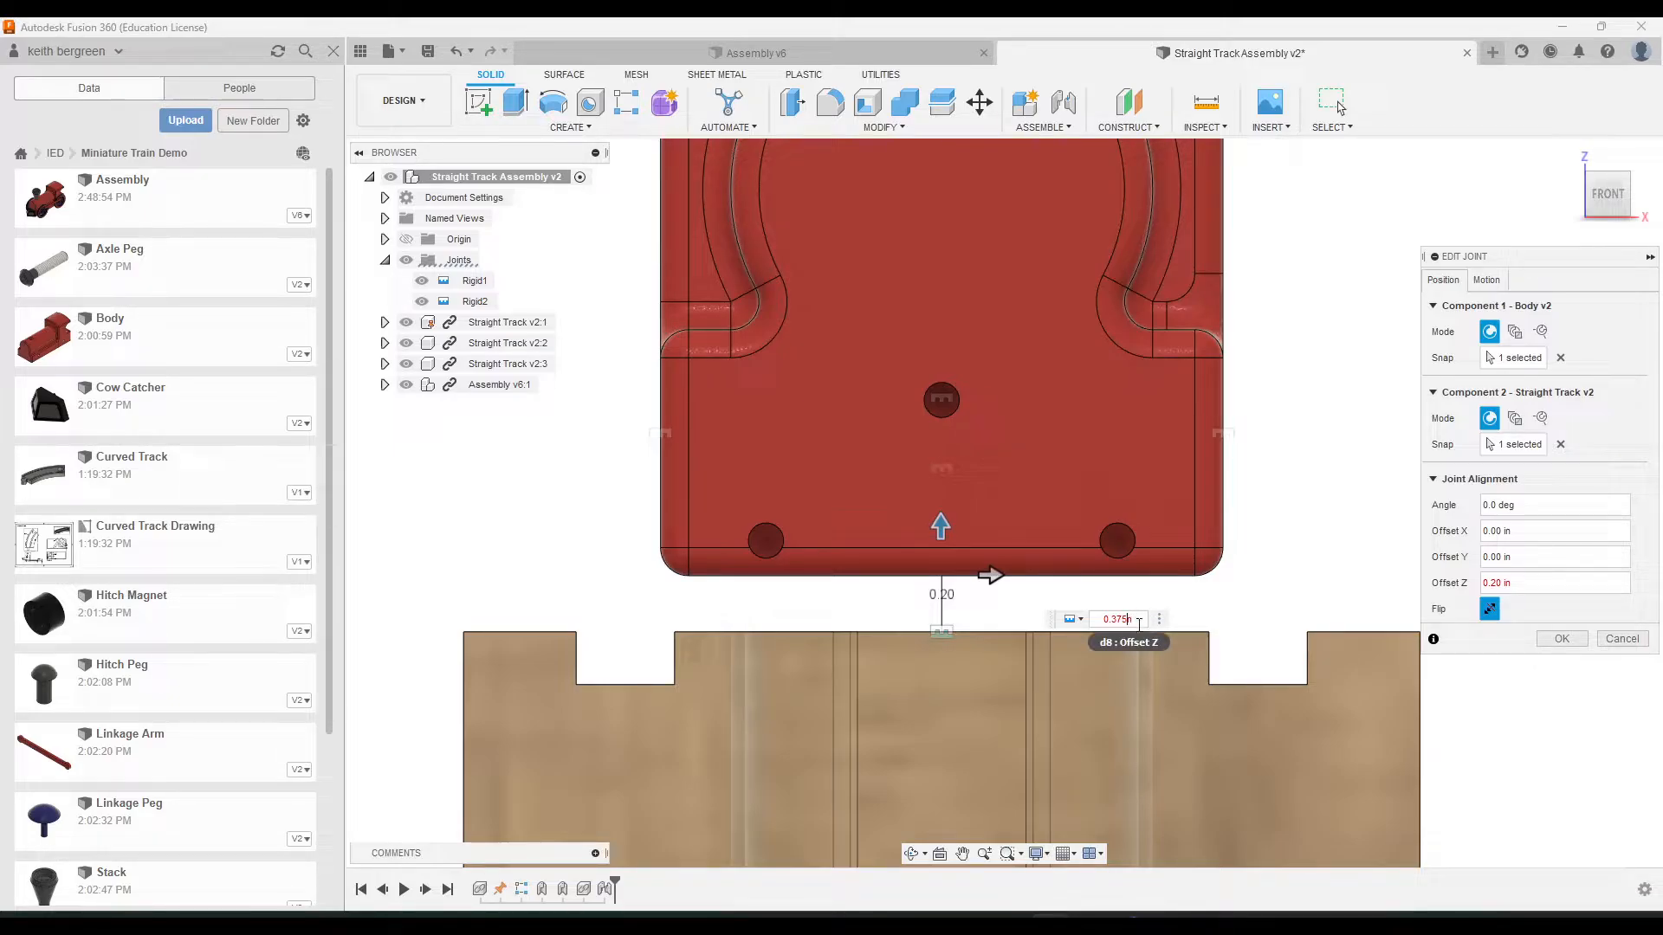
{"action": "type", "text": " in"}
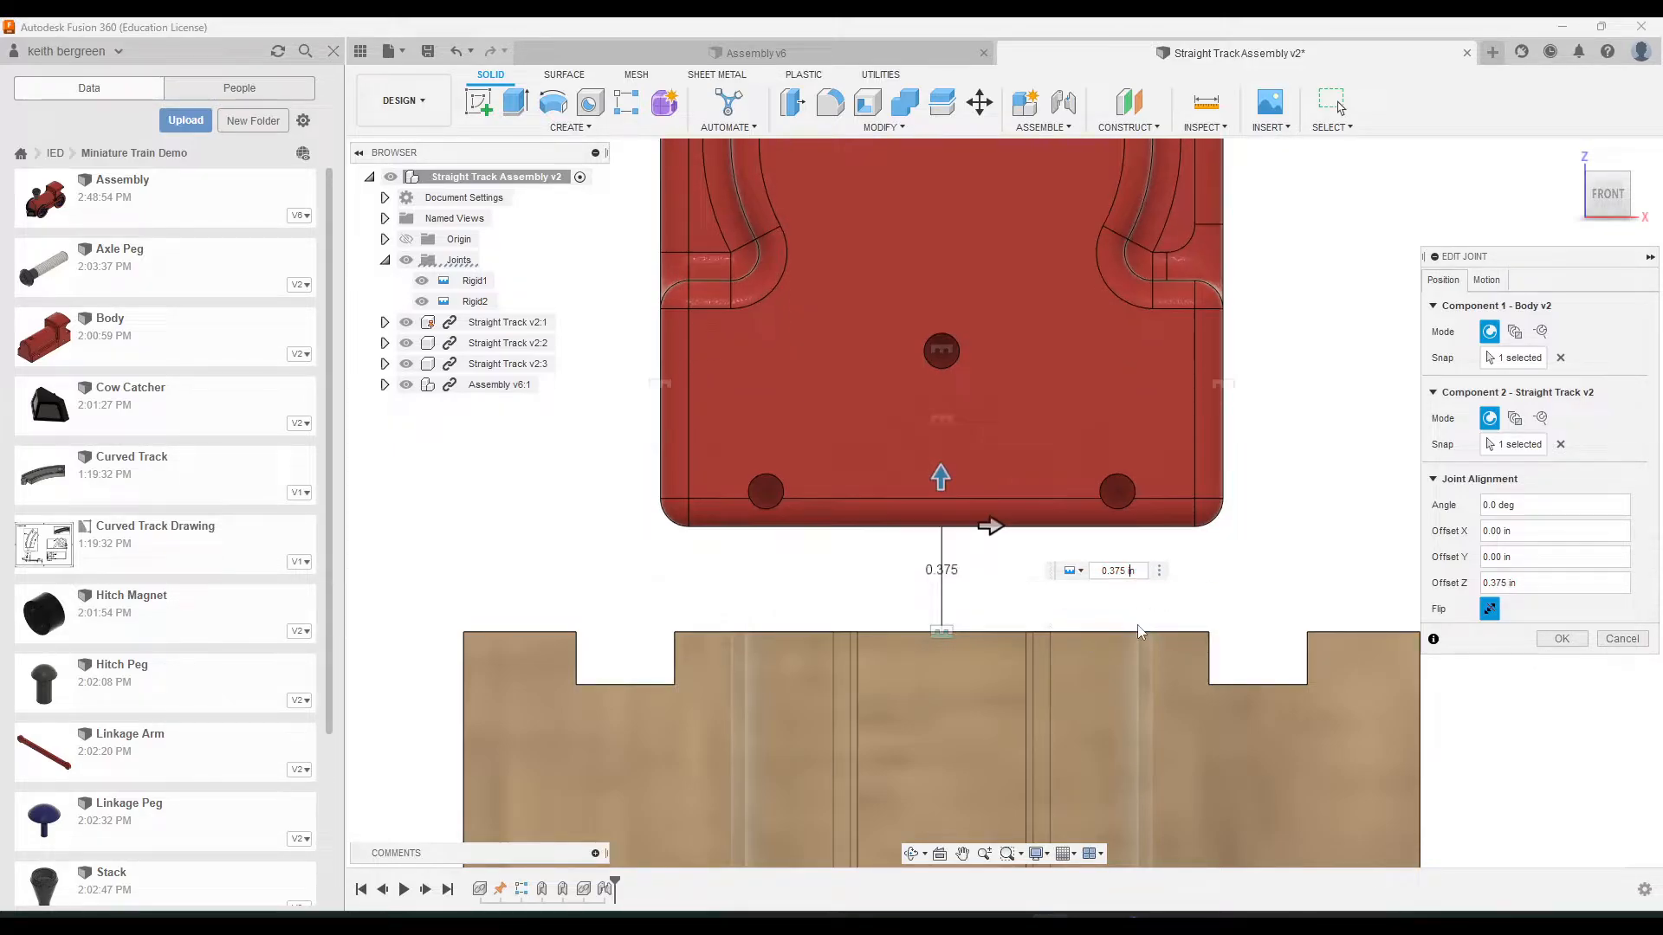
Change the train joint's motion type to Slider and animate its slide along the Z axis
{"action": "middle_click_drag", "start_coordinate": [1272, 515], "coordinate": [1237, 573]}
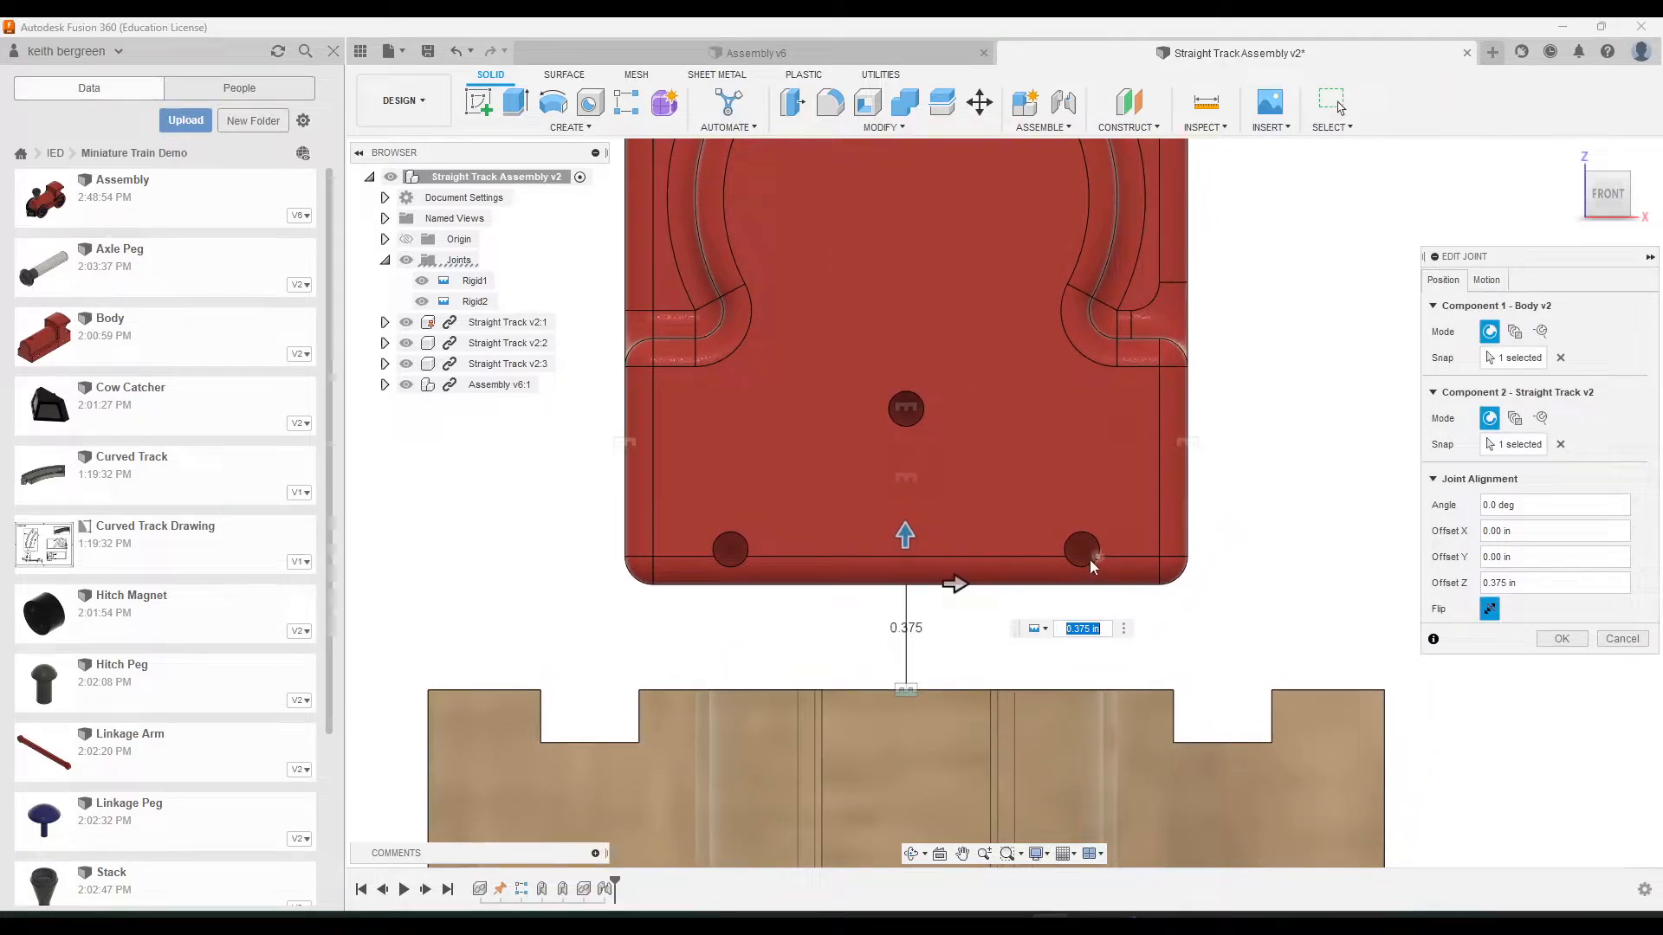
{"action": "left_click", "coordinate": [1488, 280]}
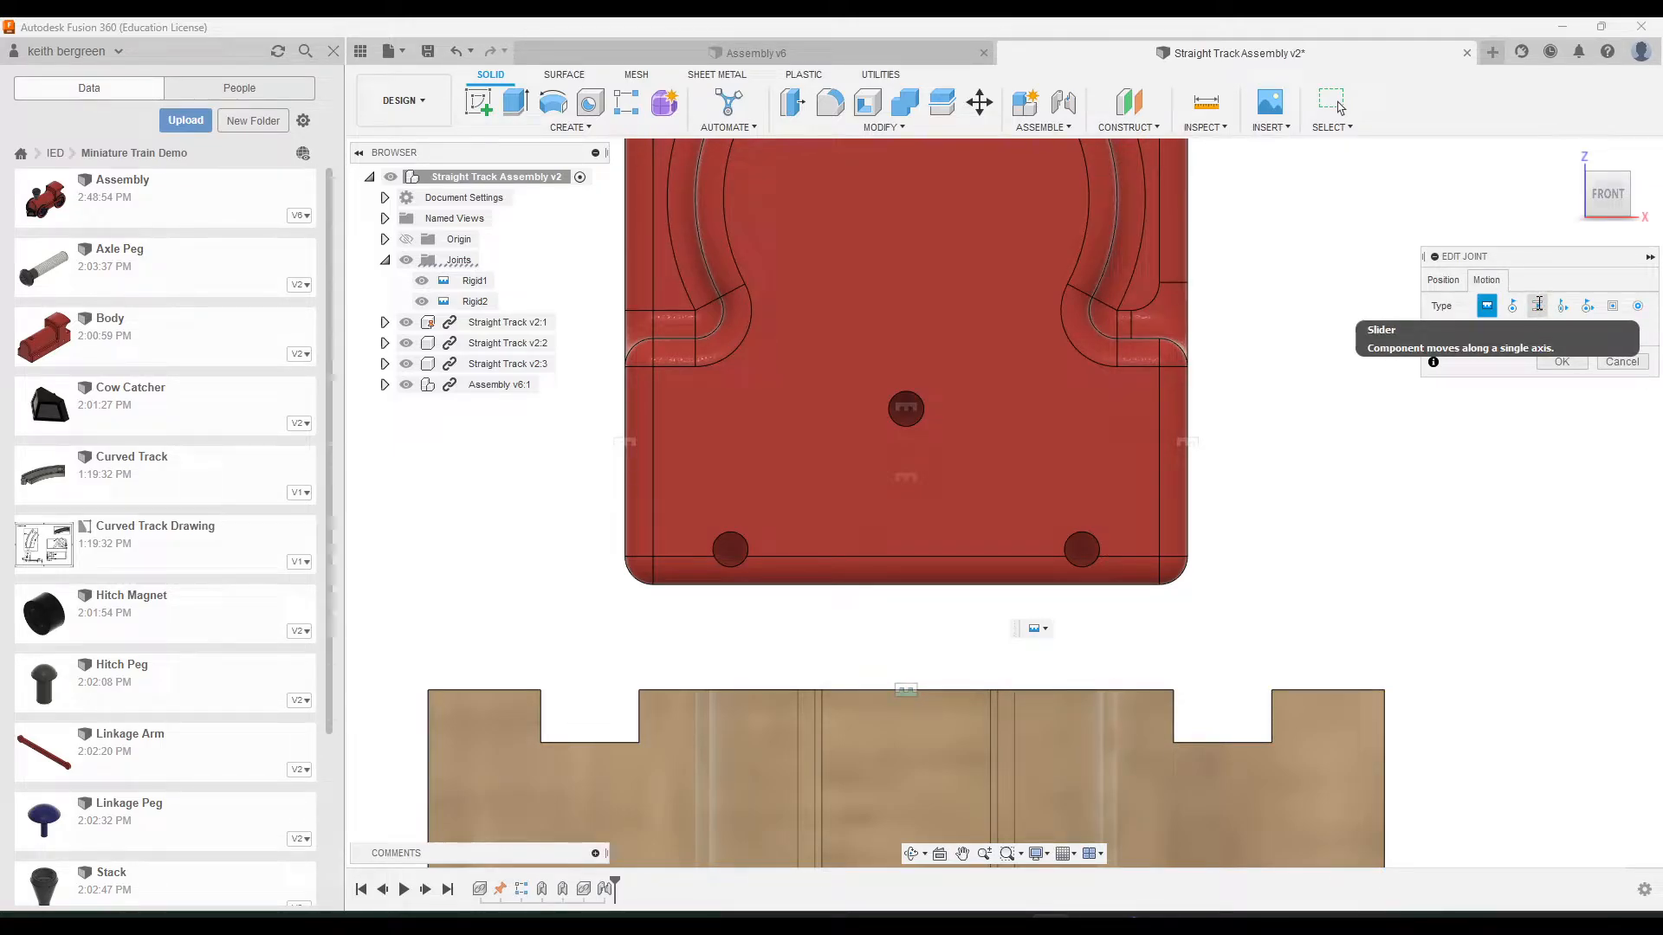
{"action": "left_click", "coordinate": [1539, 306]}
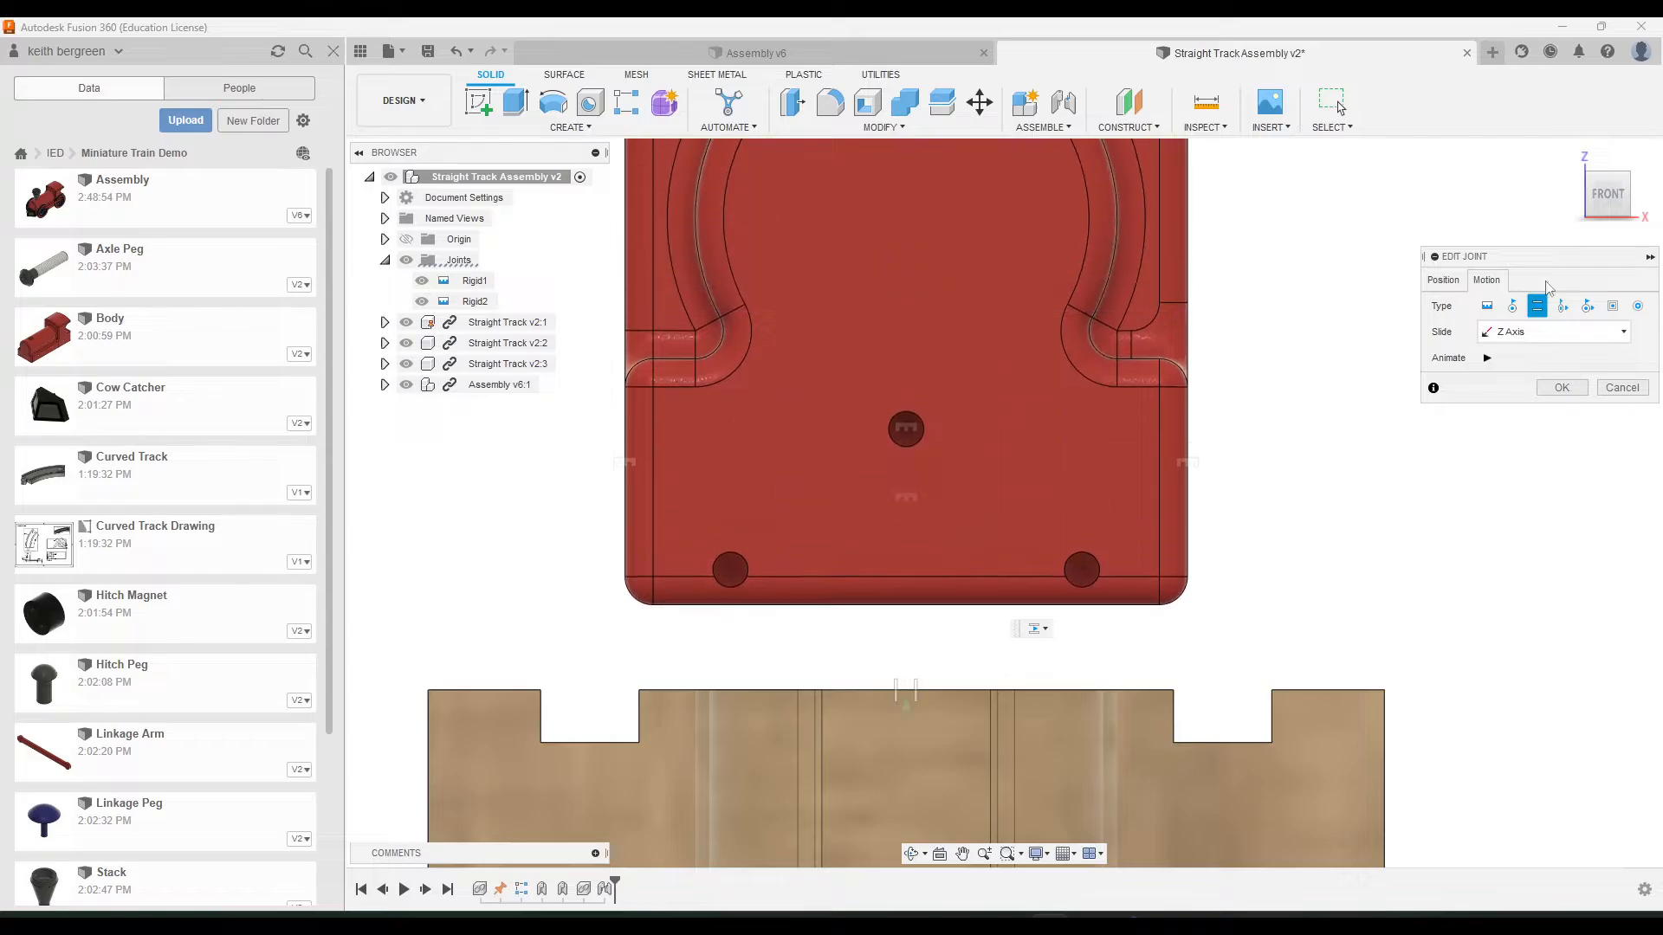
{"action": "left_click", "coordinate": [1630, 170]}
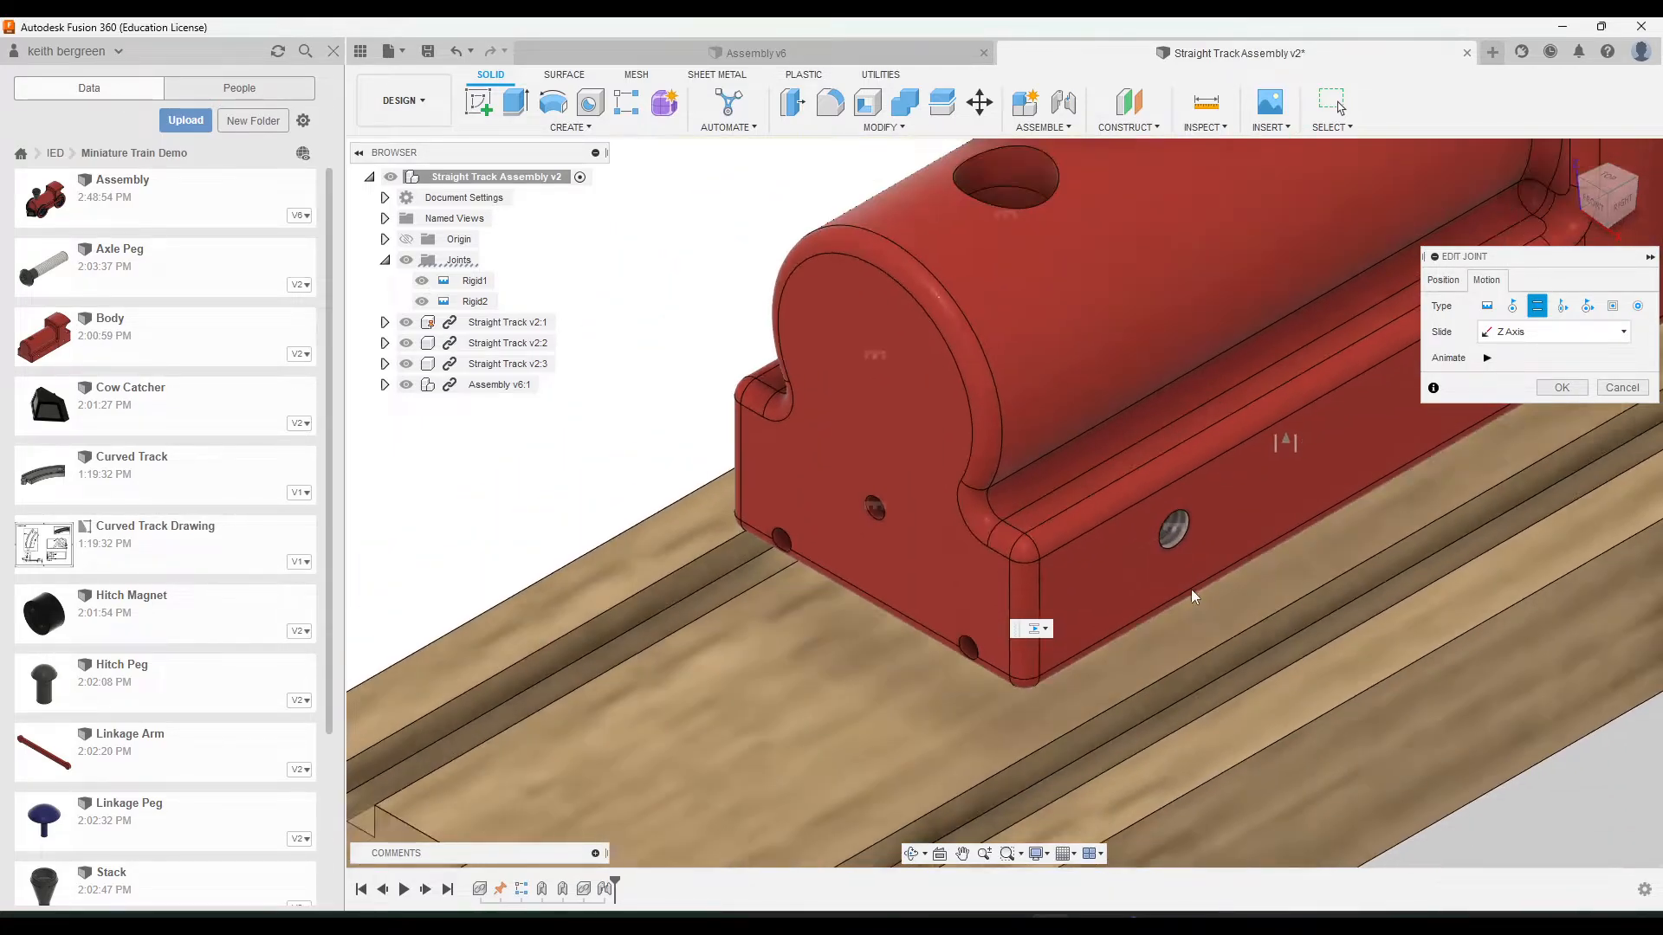
{"action": "scroll", "coordinate": [1192, 598], "scroll_direction": "down", "scroll_amount": 7}
{"action": "middle_click_drag", "start_coordinate": [1203, 613], "coordinate": [1026, 661]}
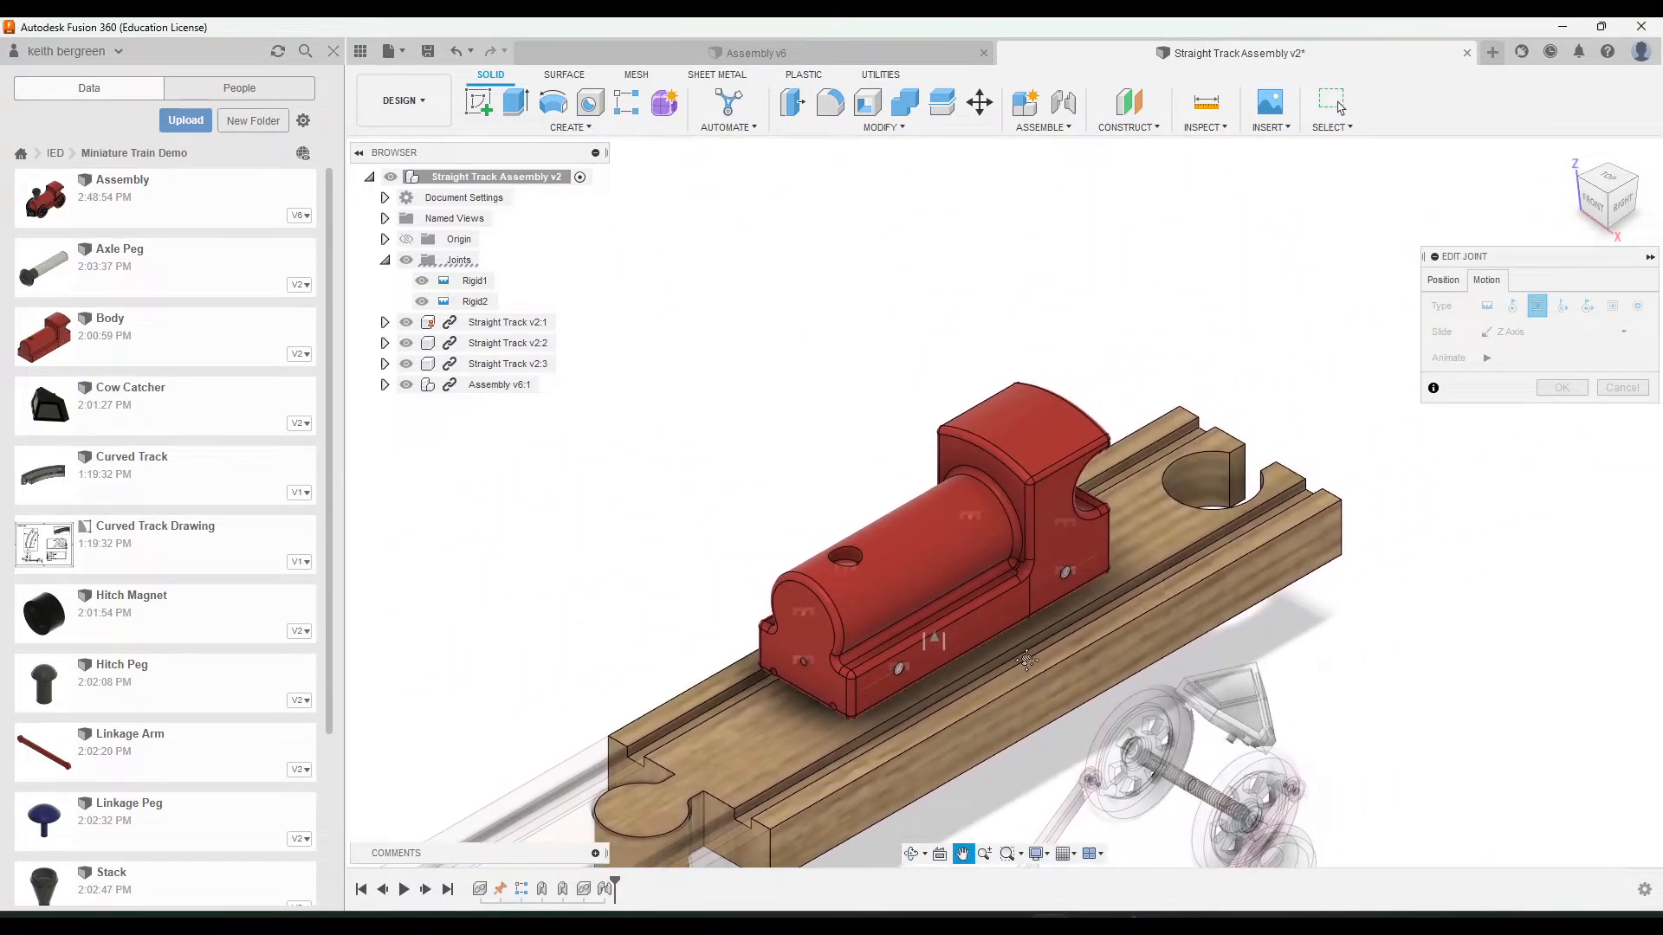
{"action": "left_click", "coordinate": [1487, 357]}
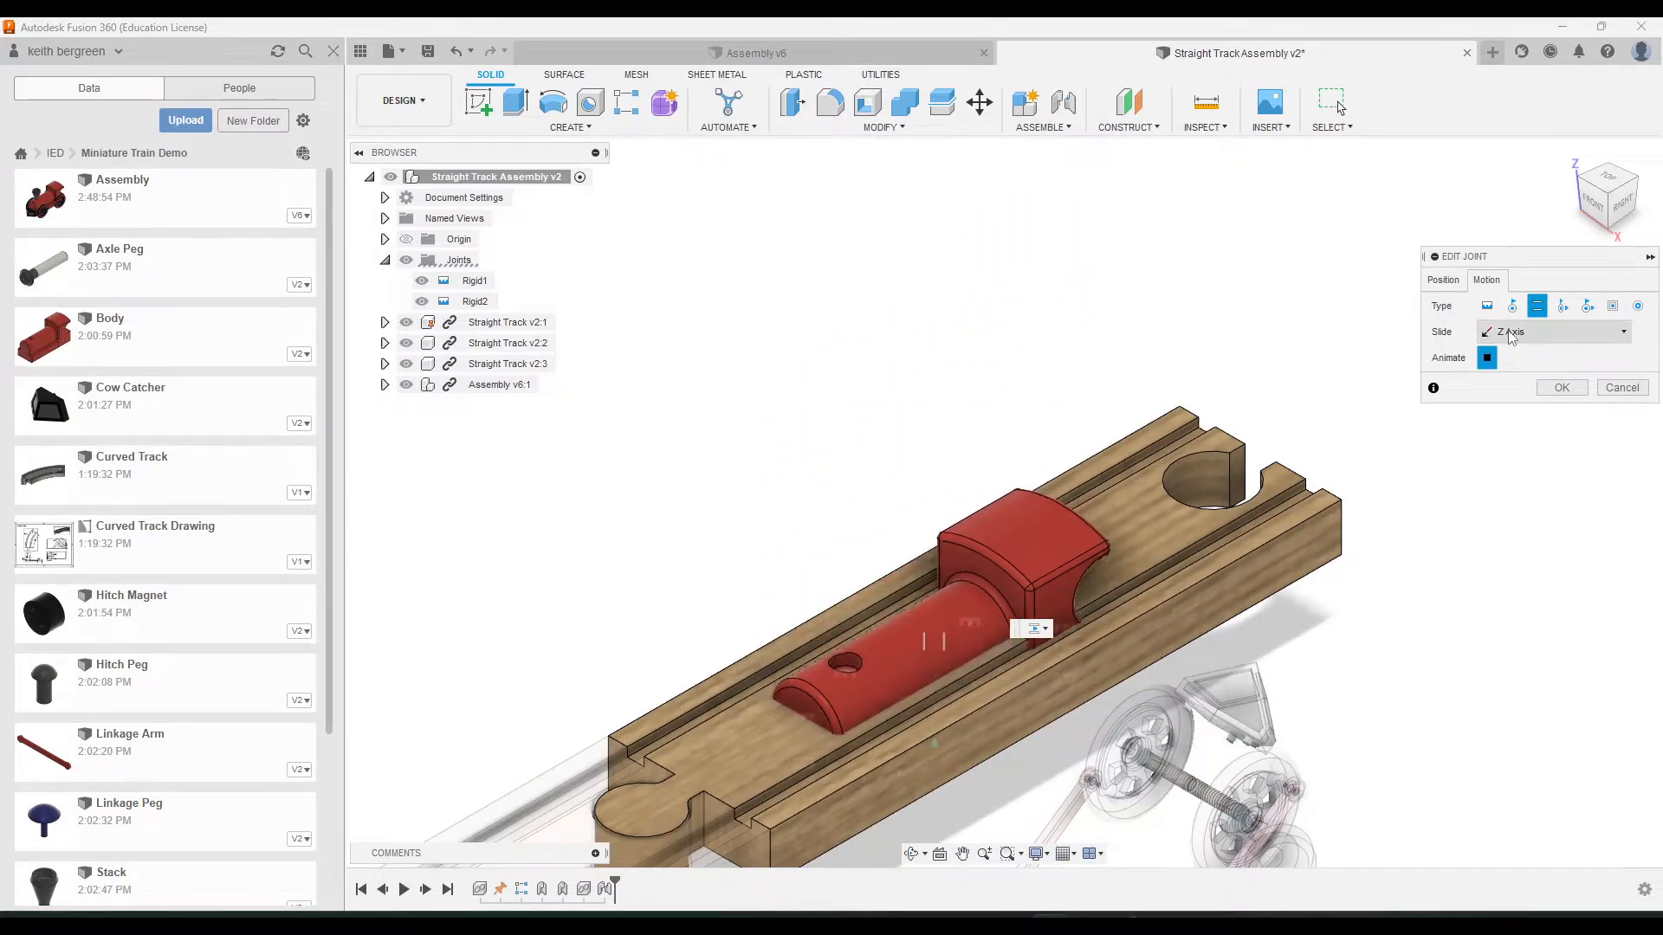
Try the X axis as the slide direction, and set the slider joint to the Y axis along the track
{"action": "left_click", "coordinate": [1531, 331]}
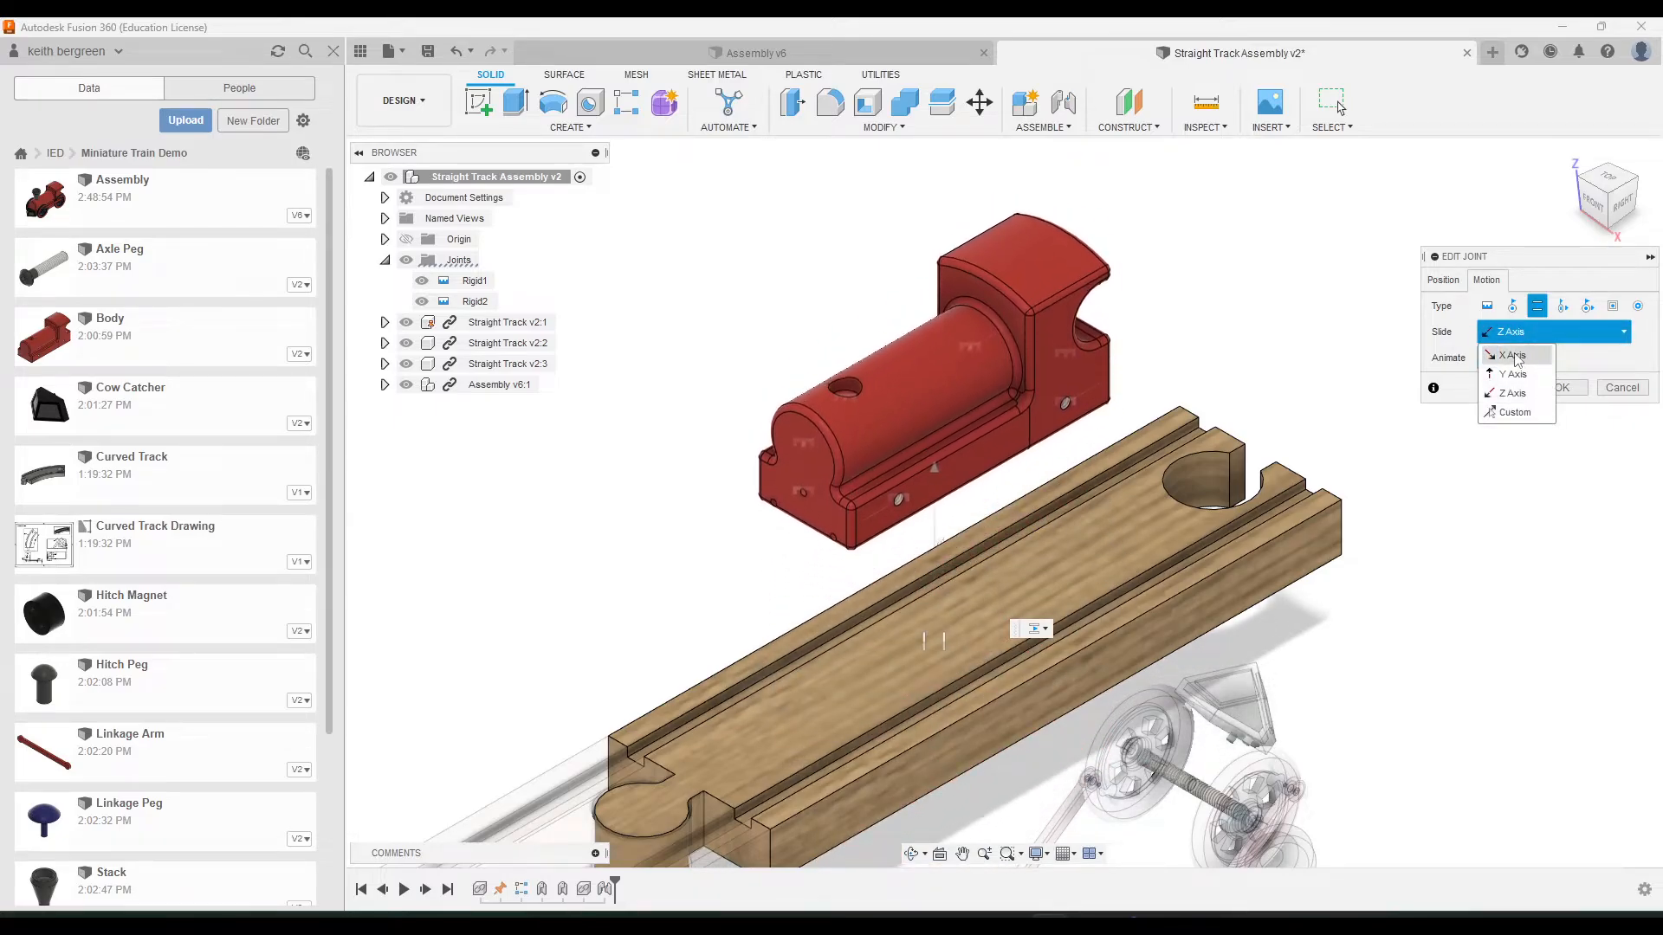
{"action": "left_click", "coordinate": [1512, 355]}
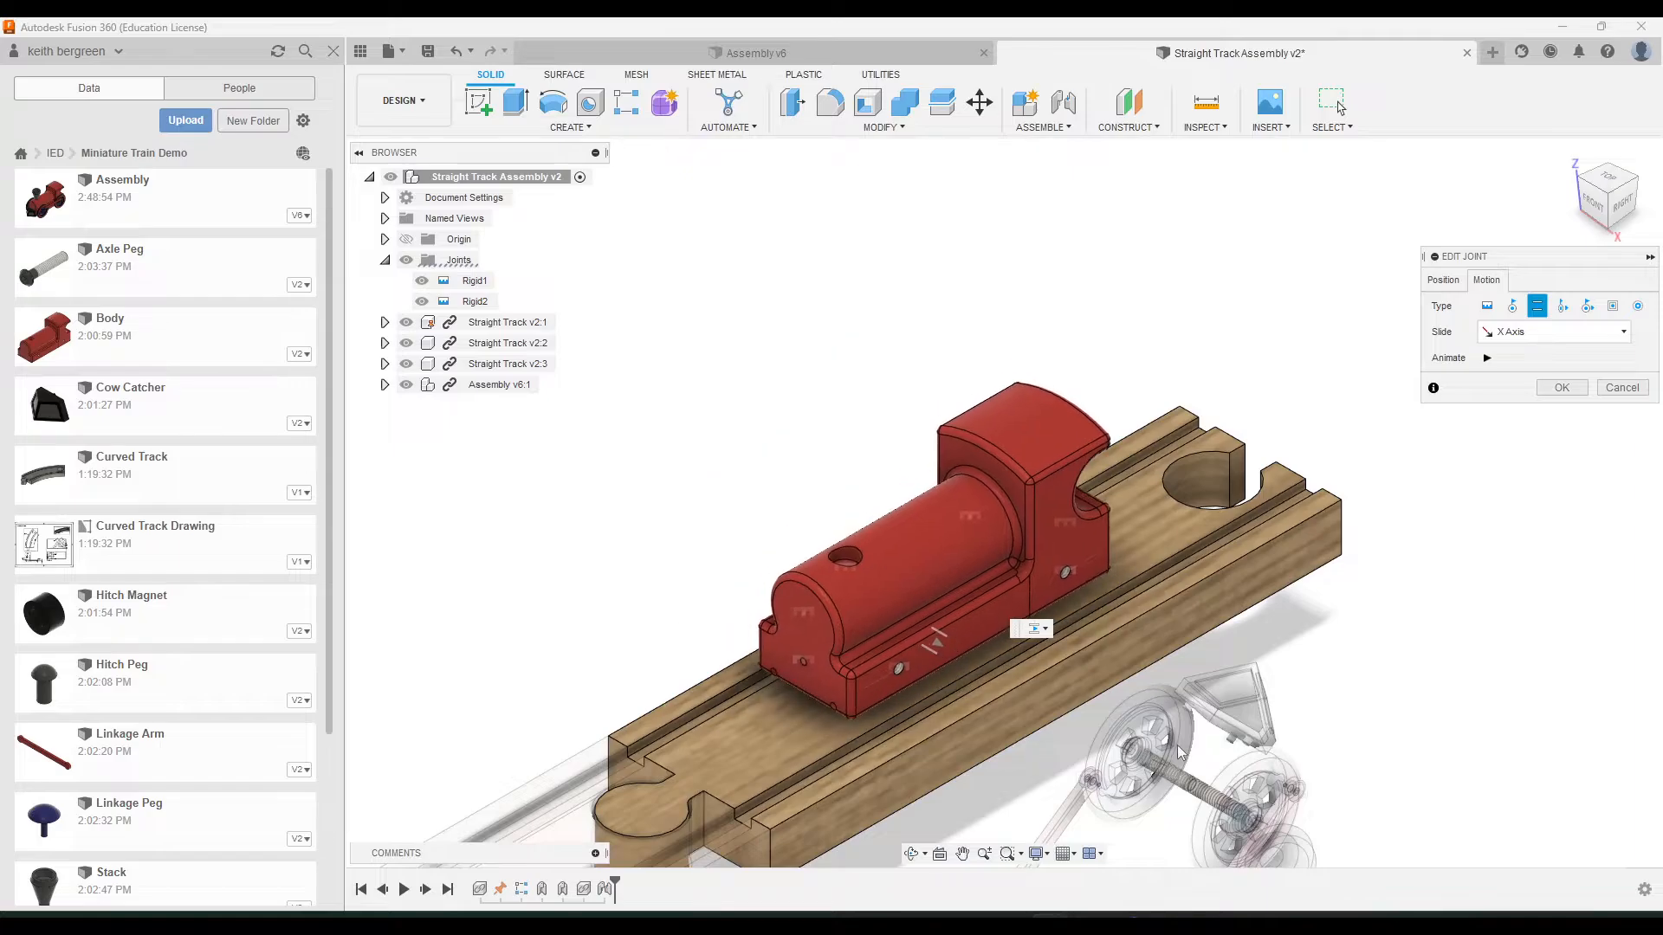
{"action": "left_click", "coordinate": [1534, 338]}
{"action": "left_click", "coordinate": [1520, 378]}
Shift the train along the track with a Y offset of 3.00 in, and accept the slider joint
{"action": "left_click", "coordinate": [1443, 282]}
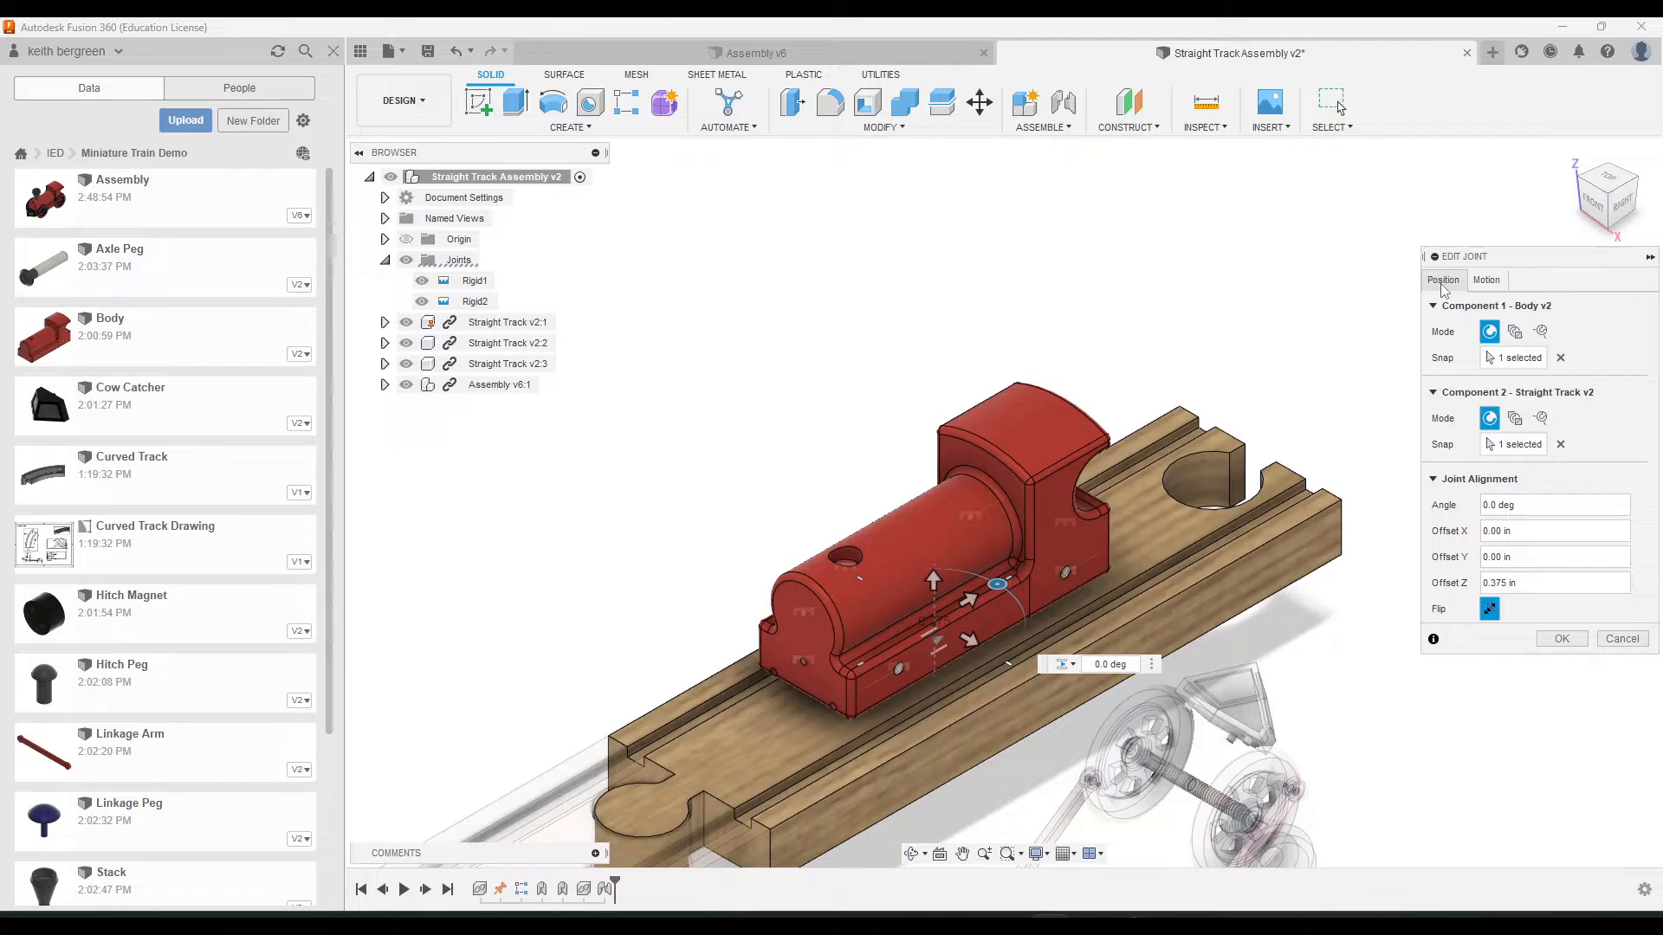
{"action": "left_click", "coordinate": [1629, 206]}
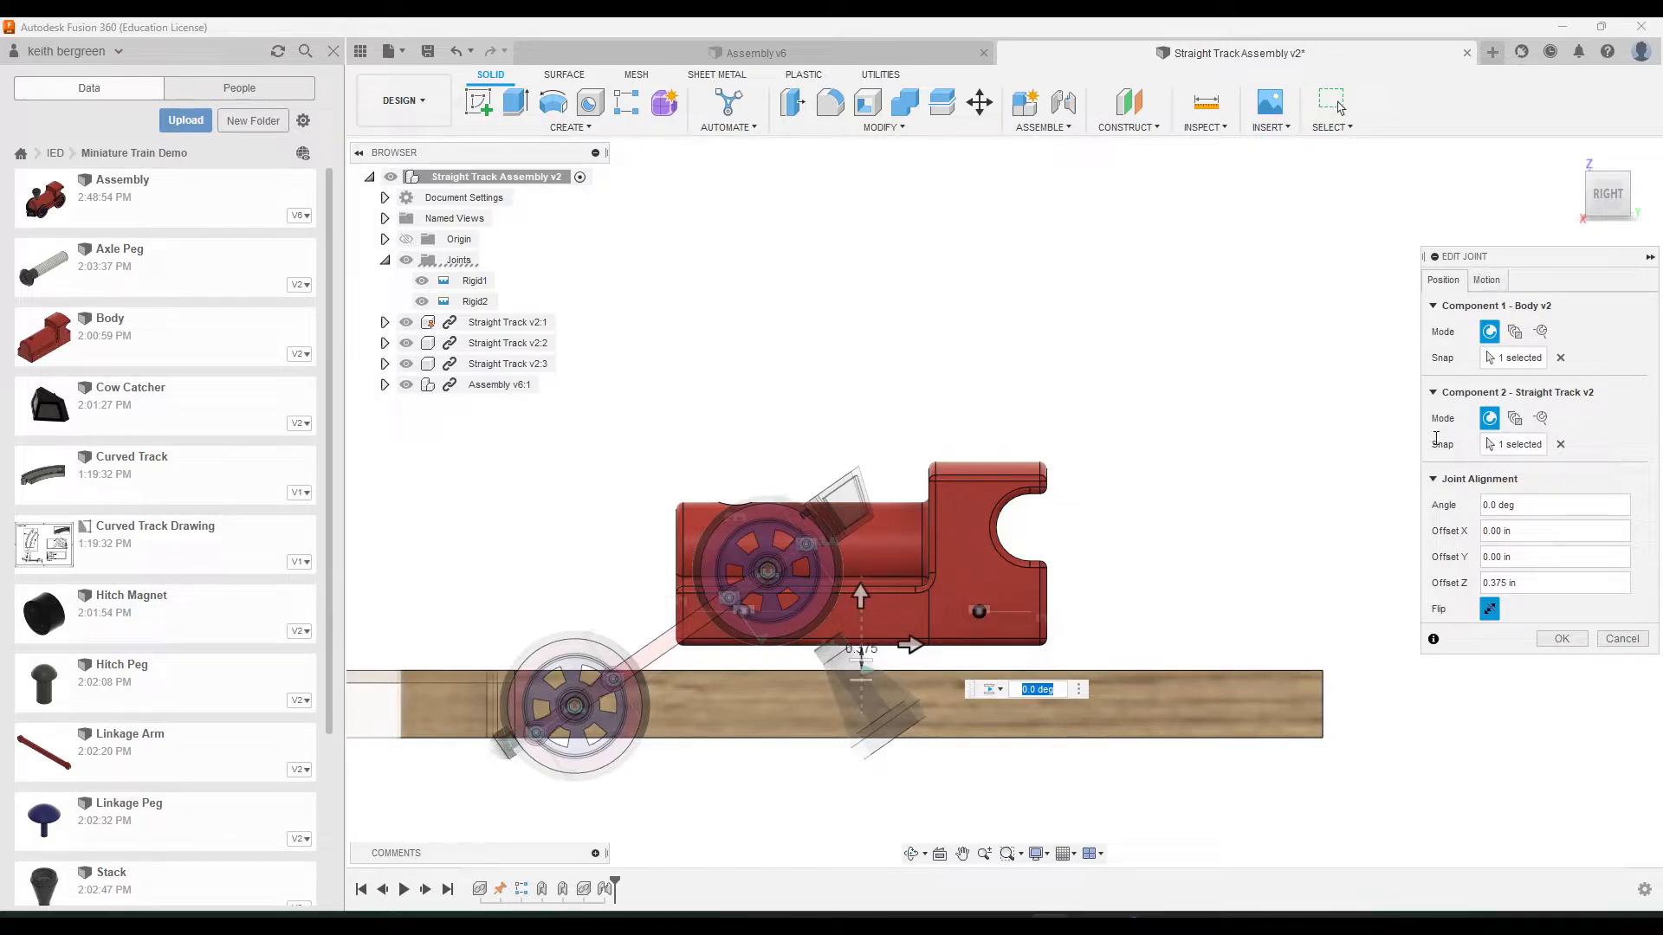
{"action": "left_click_drag", "start_coordinate": [914, 645], "coordinate": [1115, 646]}
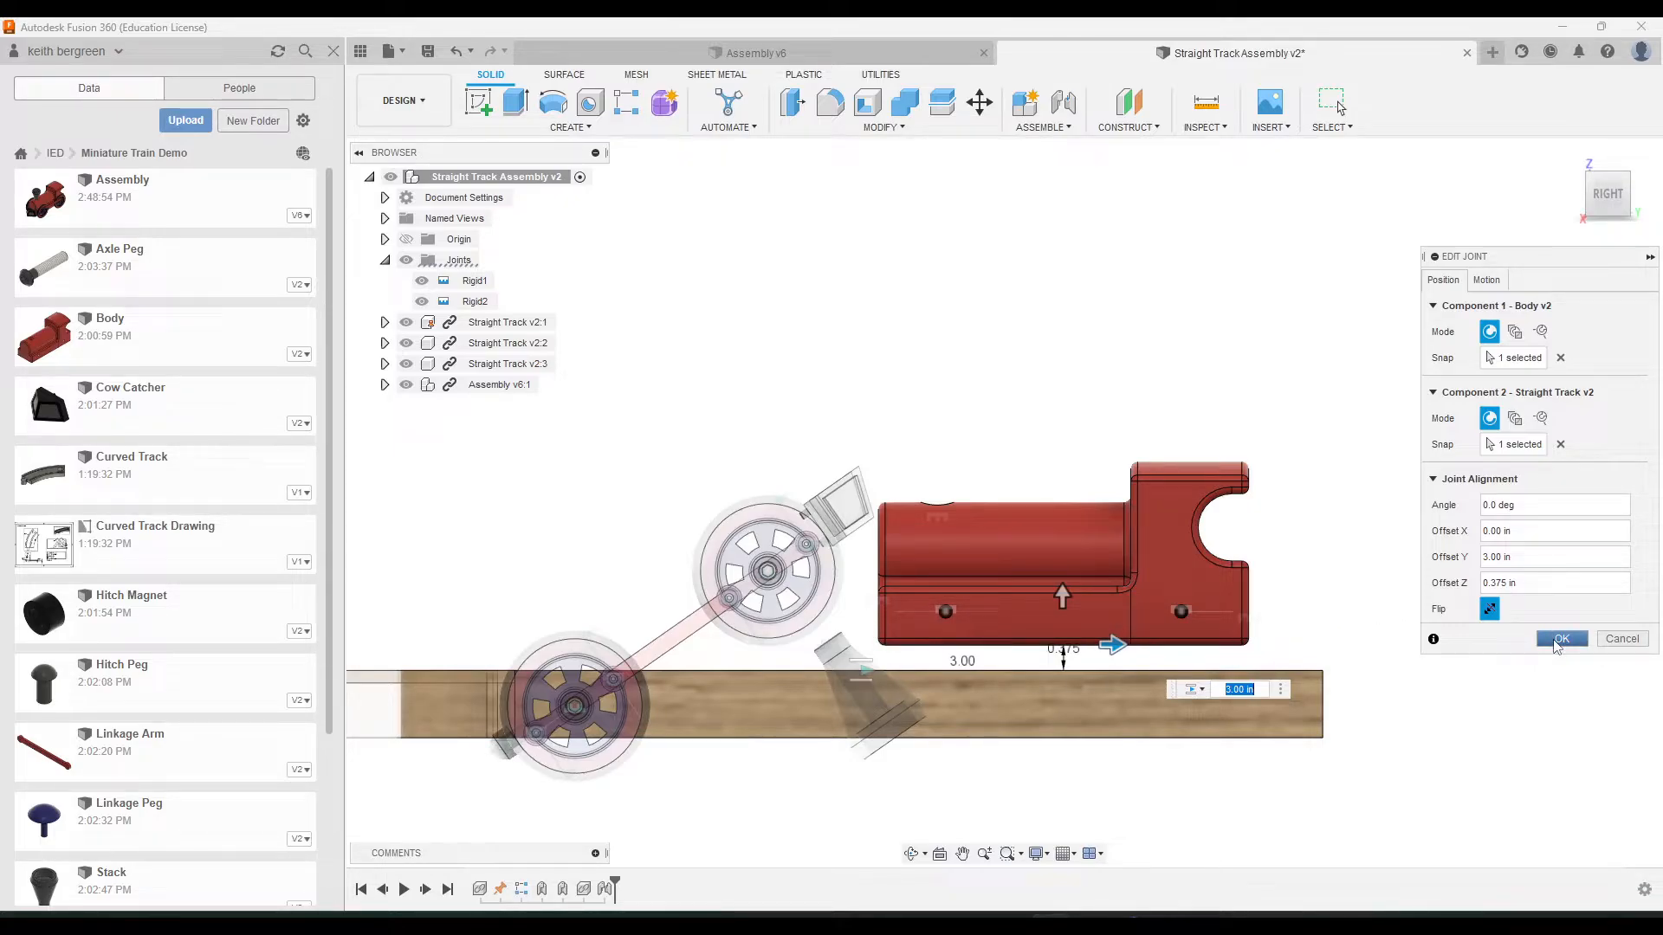
{"action": "left_click", "coordinate": [1562, 639]}
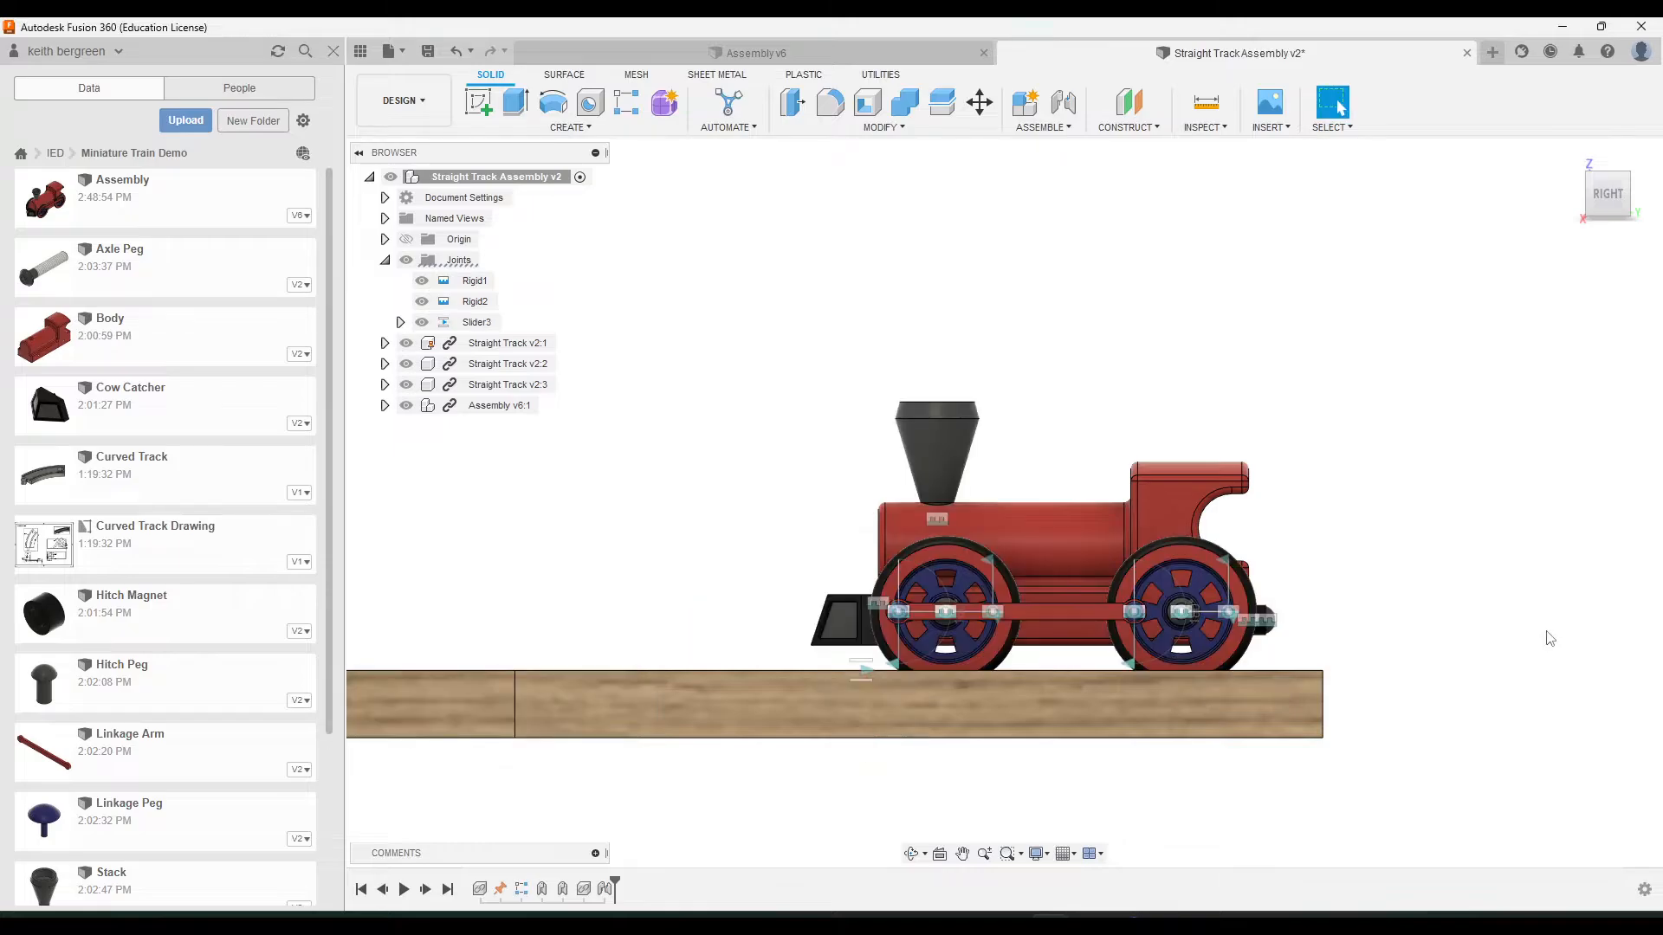
Test the slider joint by moving the train a short way along the track toward the middle piece
{"action": "middle_click_drag", "start_coordinate": [1332, 528], "coordinate": [1415, 533], "text": "shift"}
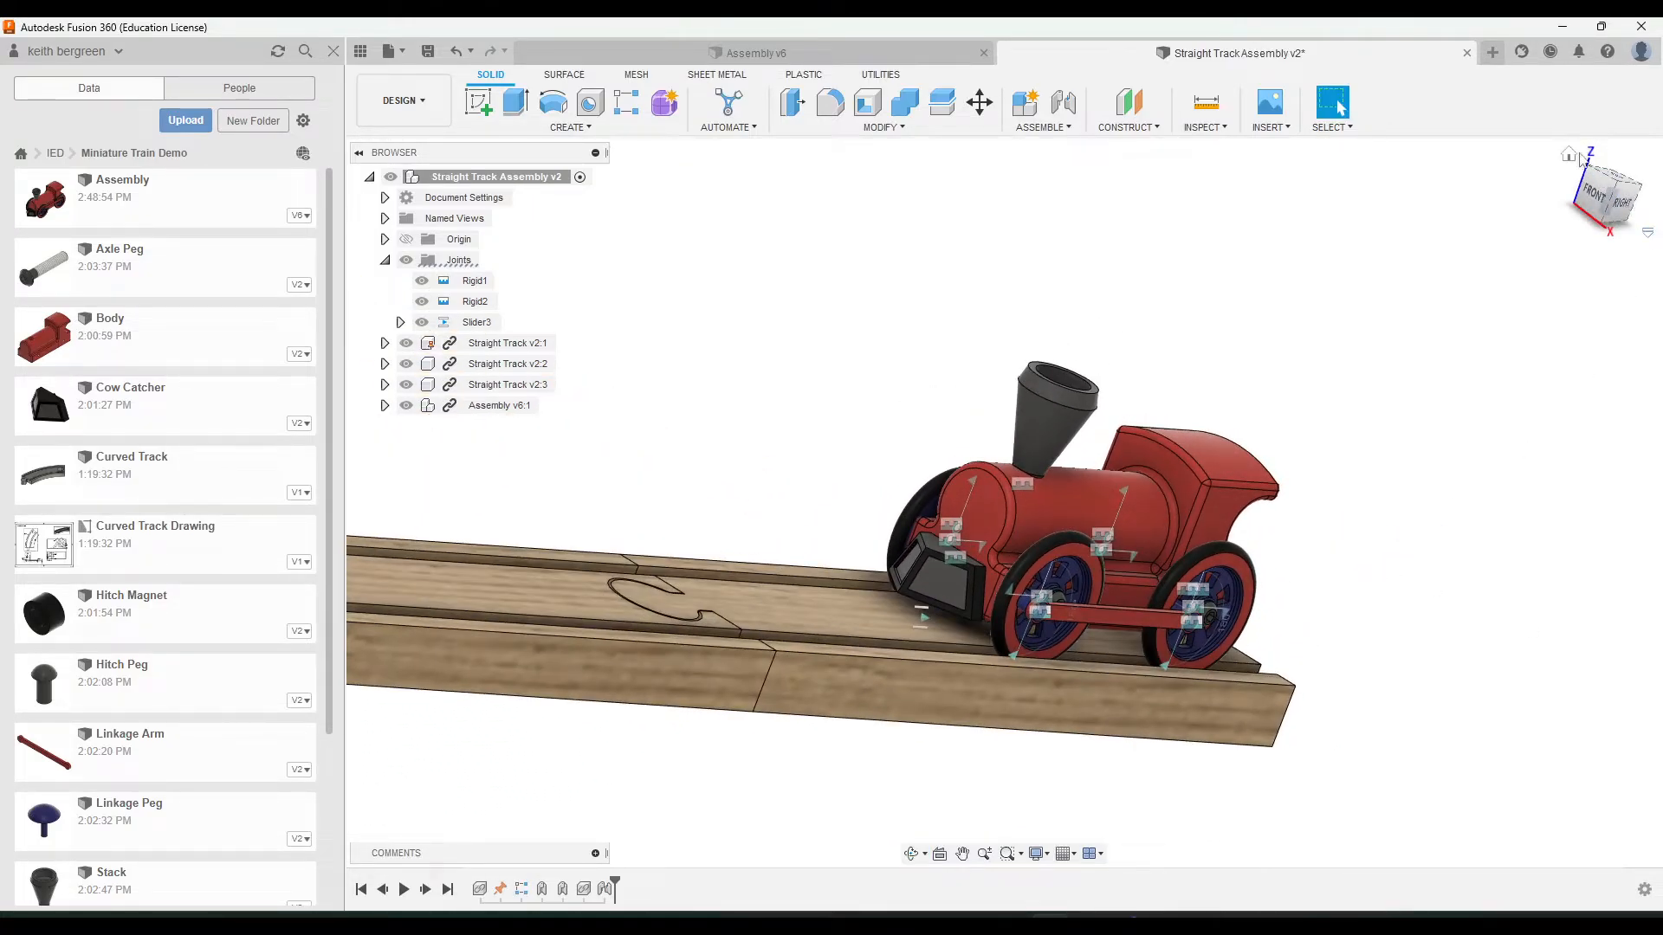
{"action": "left_click", "coordinate": [1569, 155]}
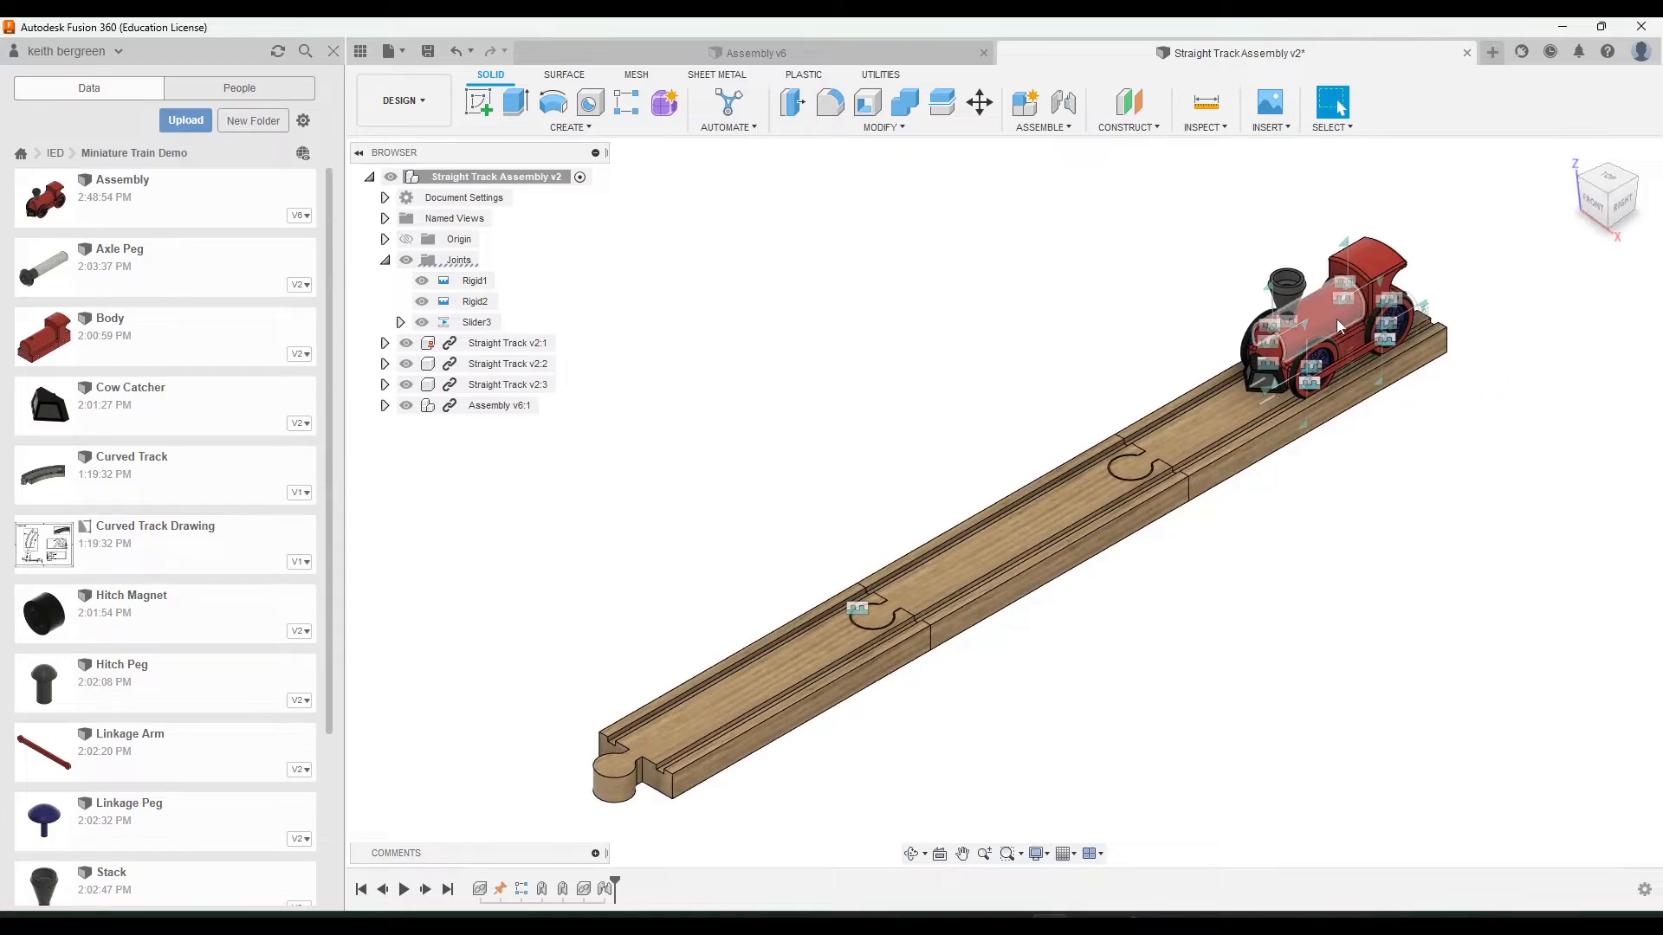
{"action": "left_click_drag", "start_coordinate": [1337, 319], "coordinate": [1322, 362]}
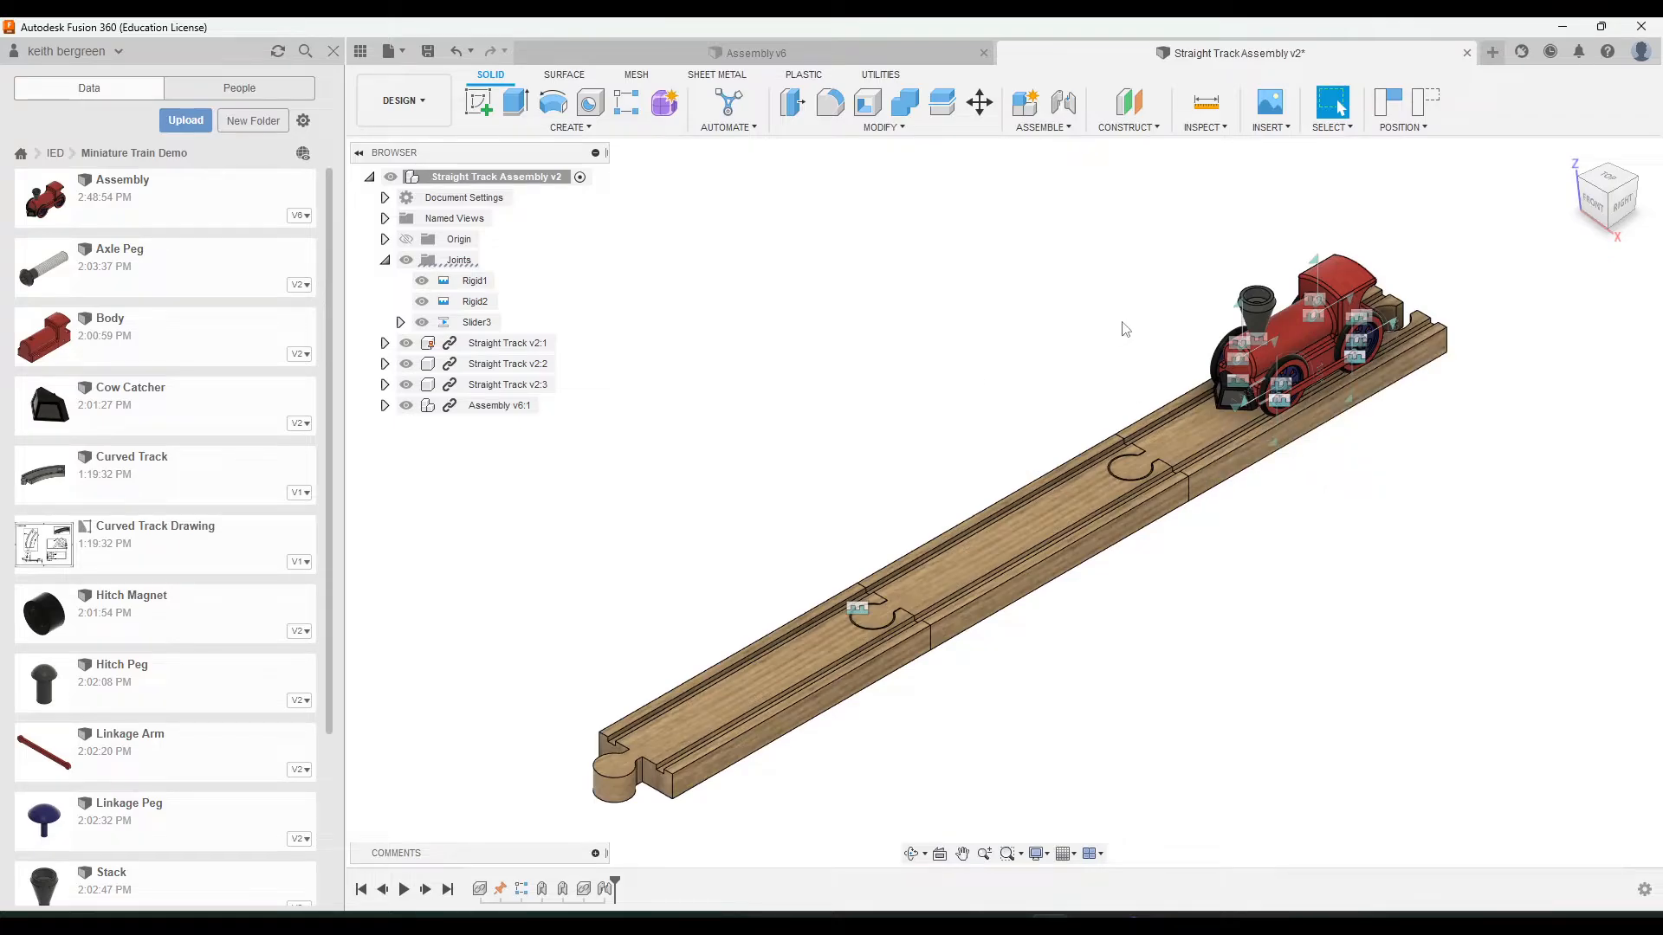
{"action": "middle_click_drag", "start_coordinate": [1124, 330], "coordinate": [1105, 362]}
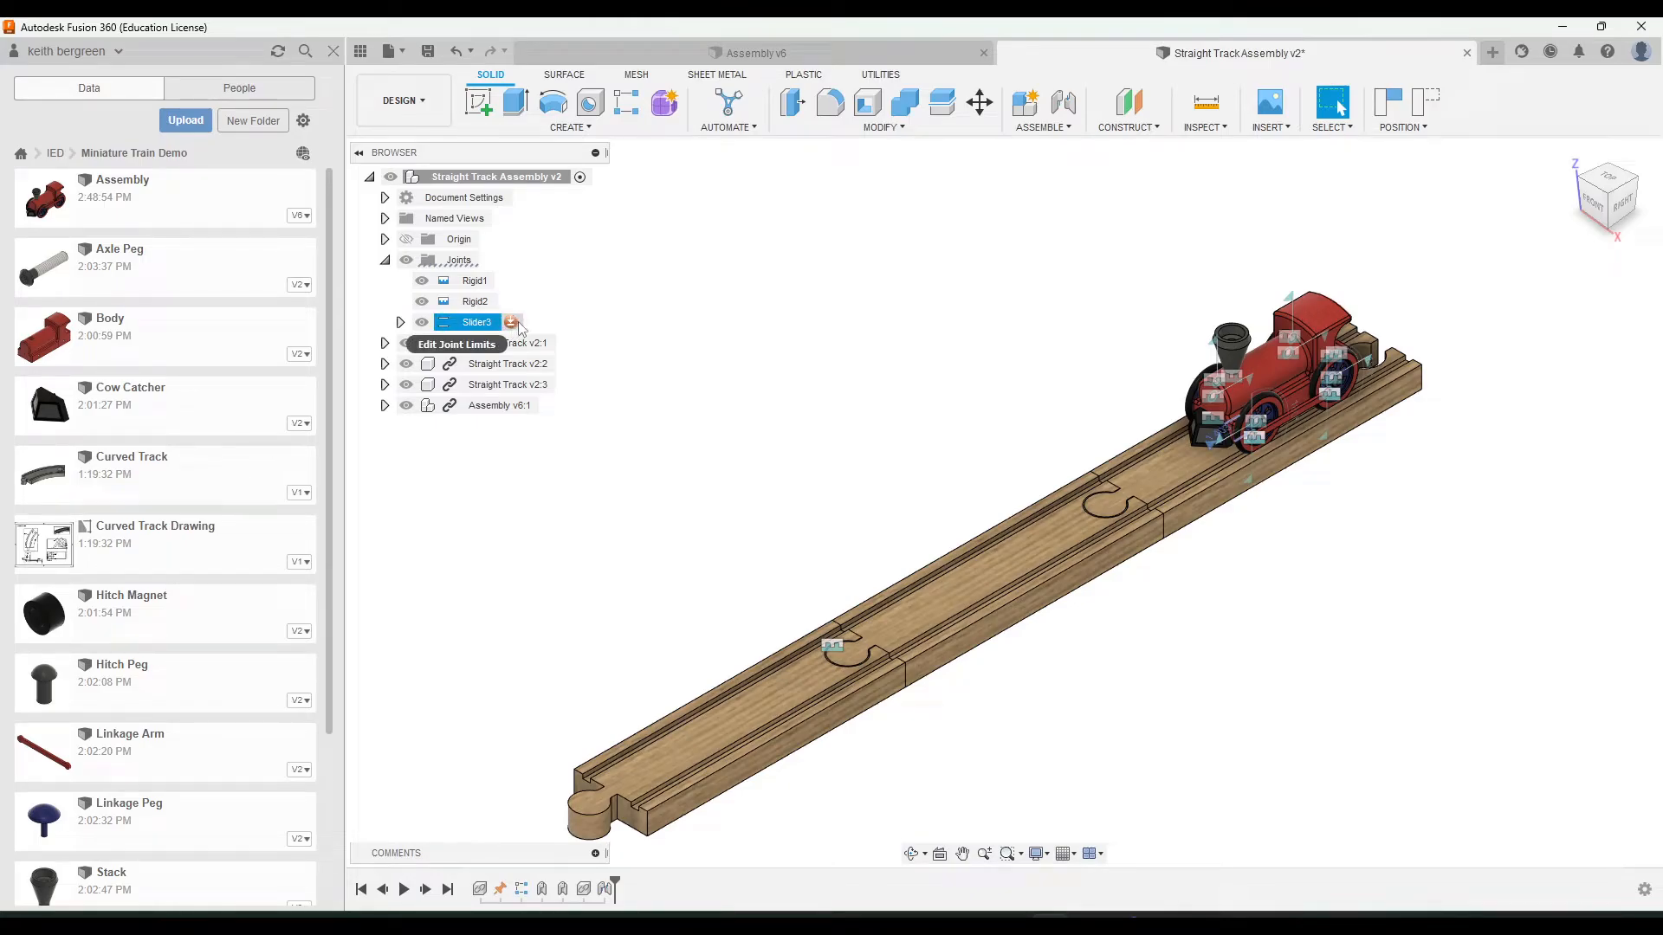
Enable minimum and maximum limits for the train's slider joint, with the minimum at -30 in and the maximum at 0.00 in
{"action": "left_click", "coordinate": [511, 323]}
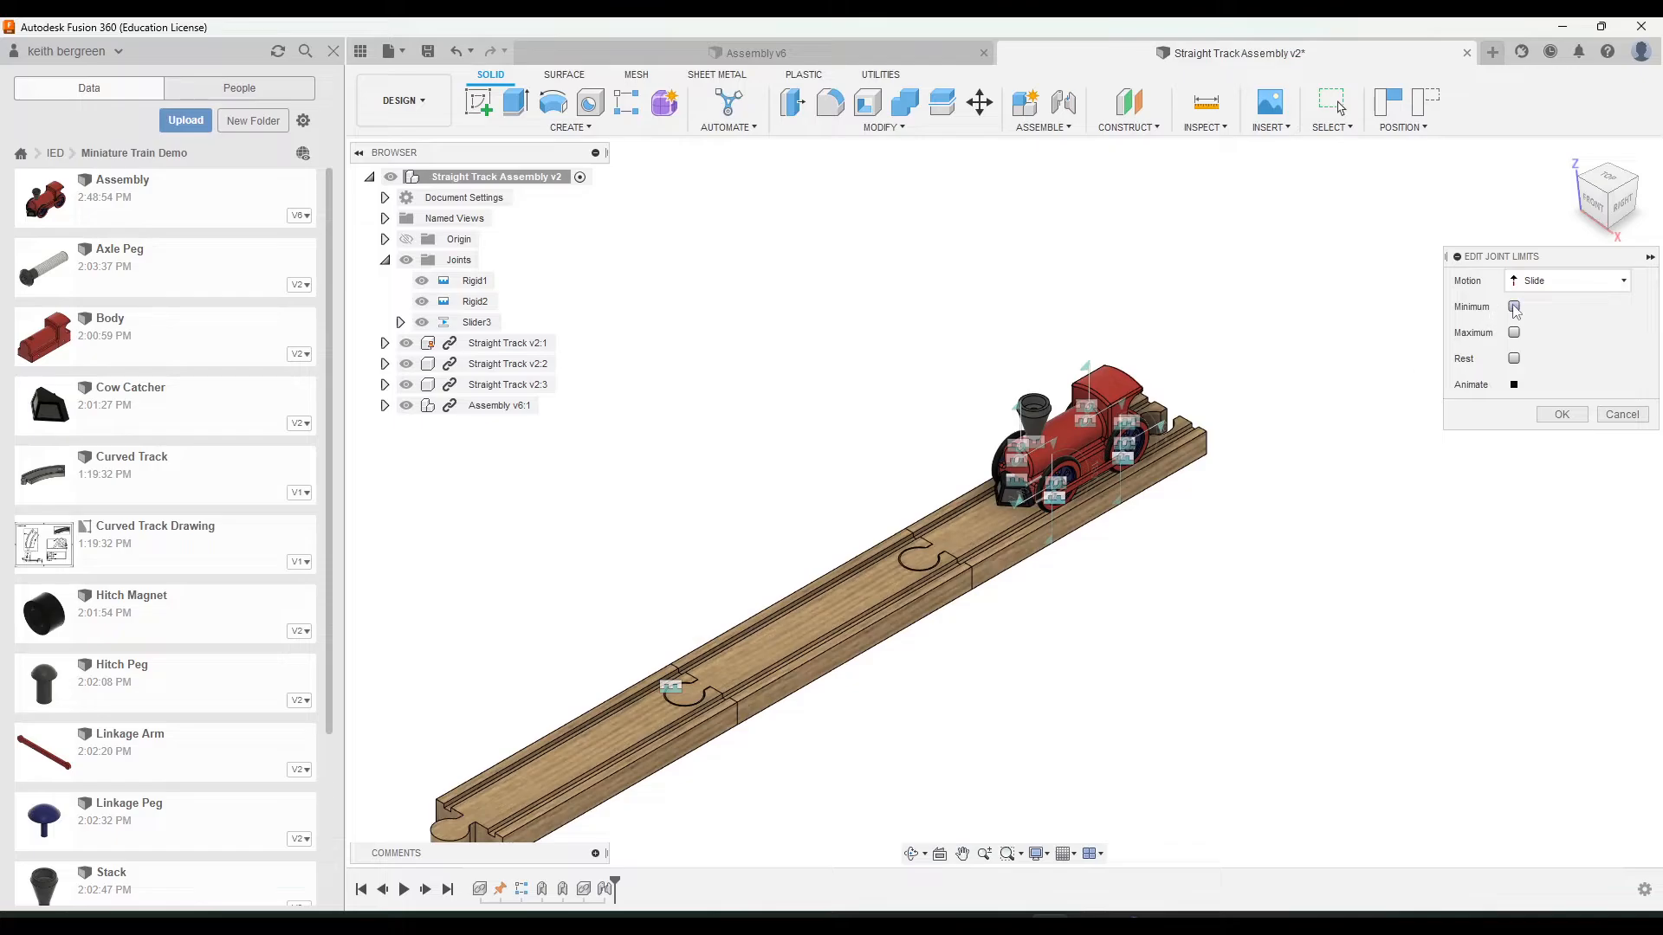
{"action": "left_click", "coordinate": [1514, 308]}
{"action": "scroll", "coordinate": [1287, 398], "scroll_direction": "up", "scroll_amount": 1}
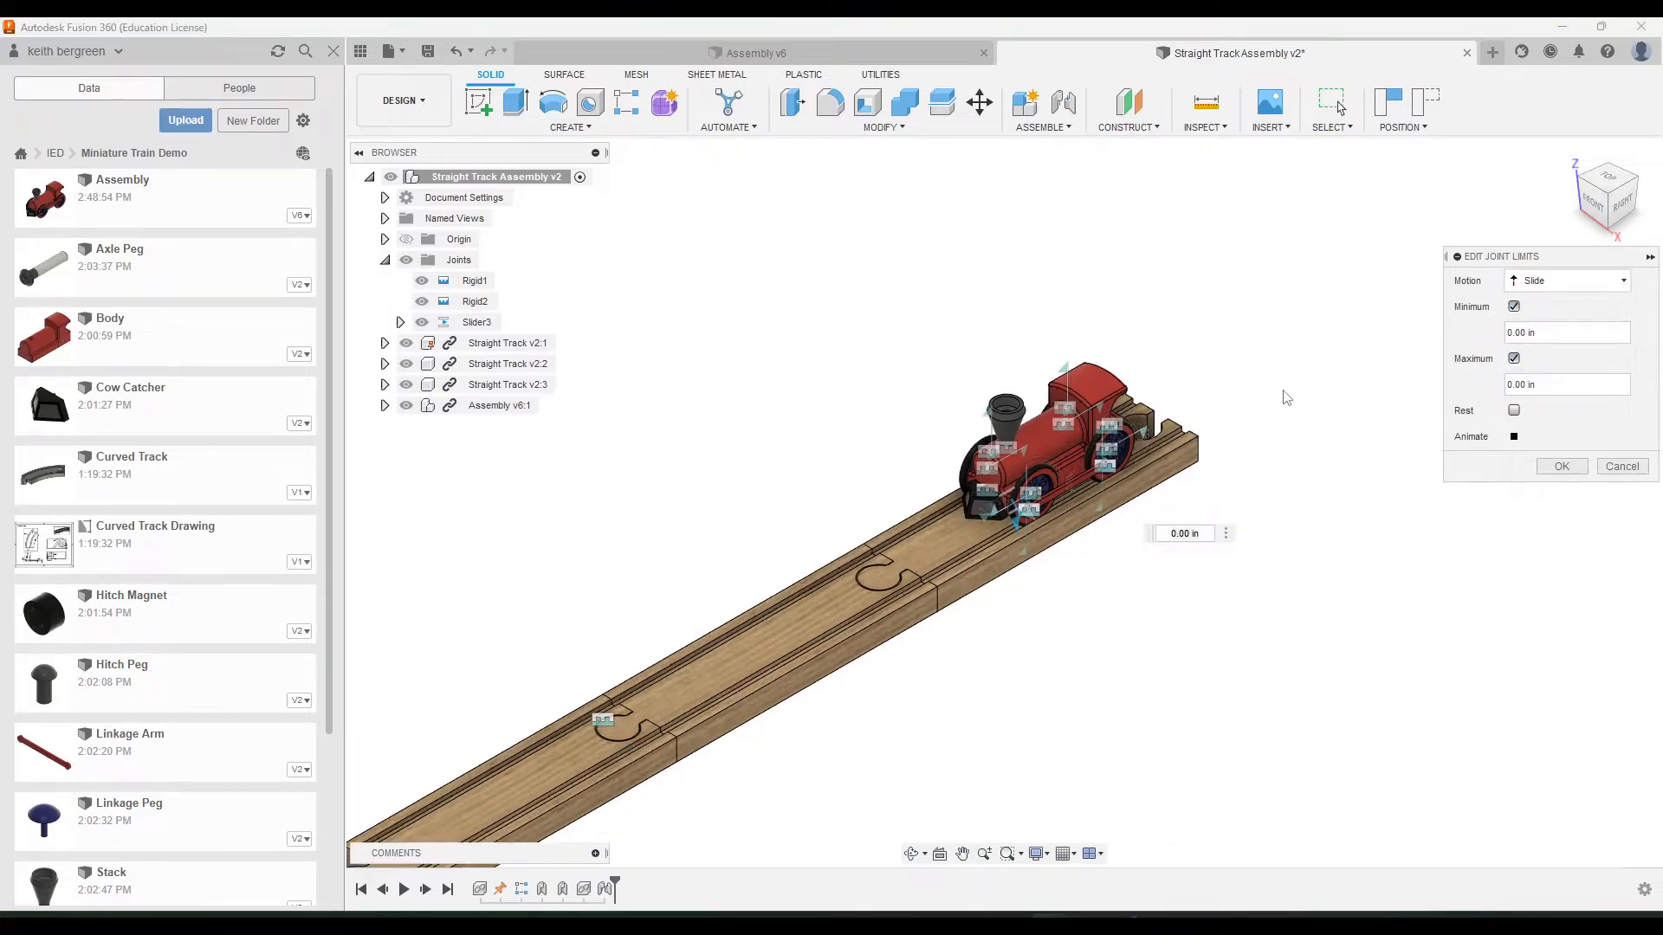
{"action": "scroll", "coordinate": [1289, 398], "scroll_direction": "down", "scroll_amount": 1}
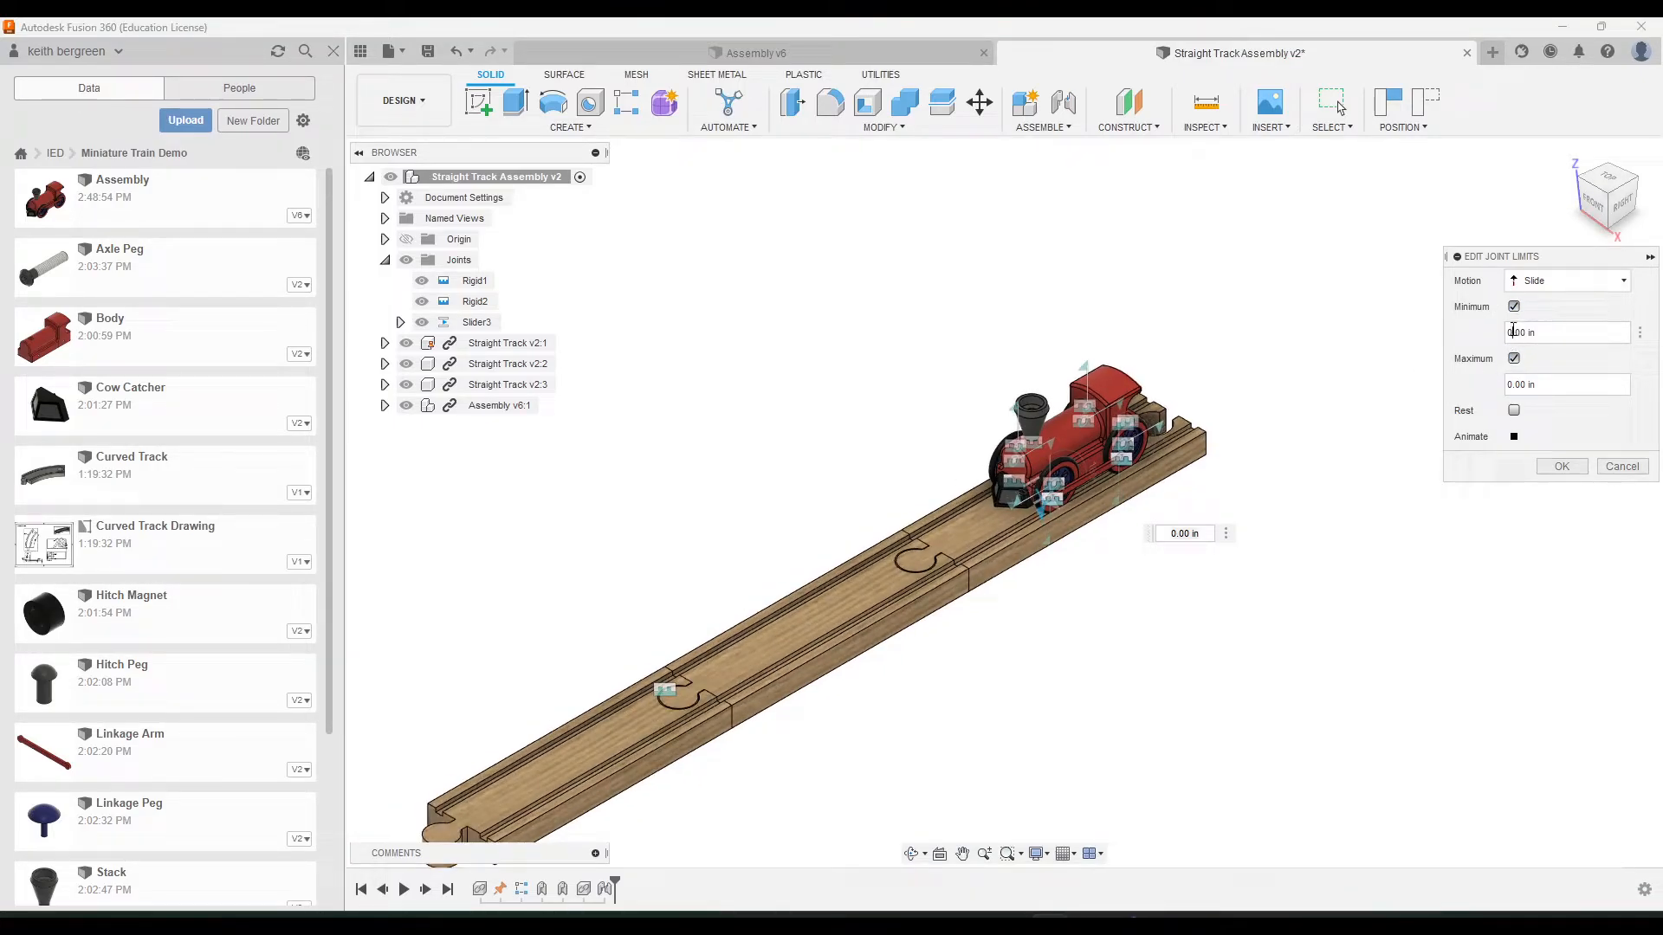
{"action": "middle_click_drag", "start_coordinate": [1278, 454], "coordinate": [1385, 385]}
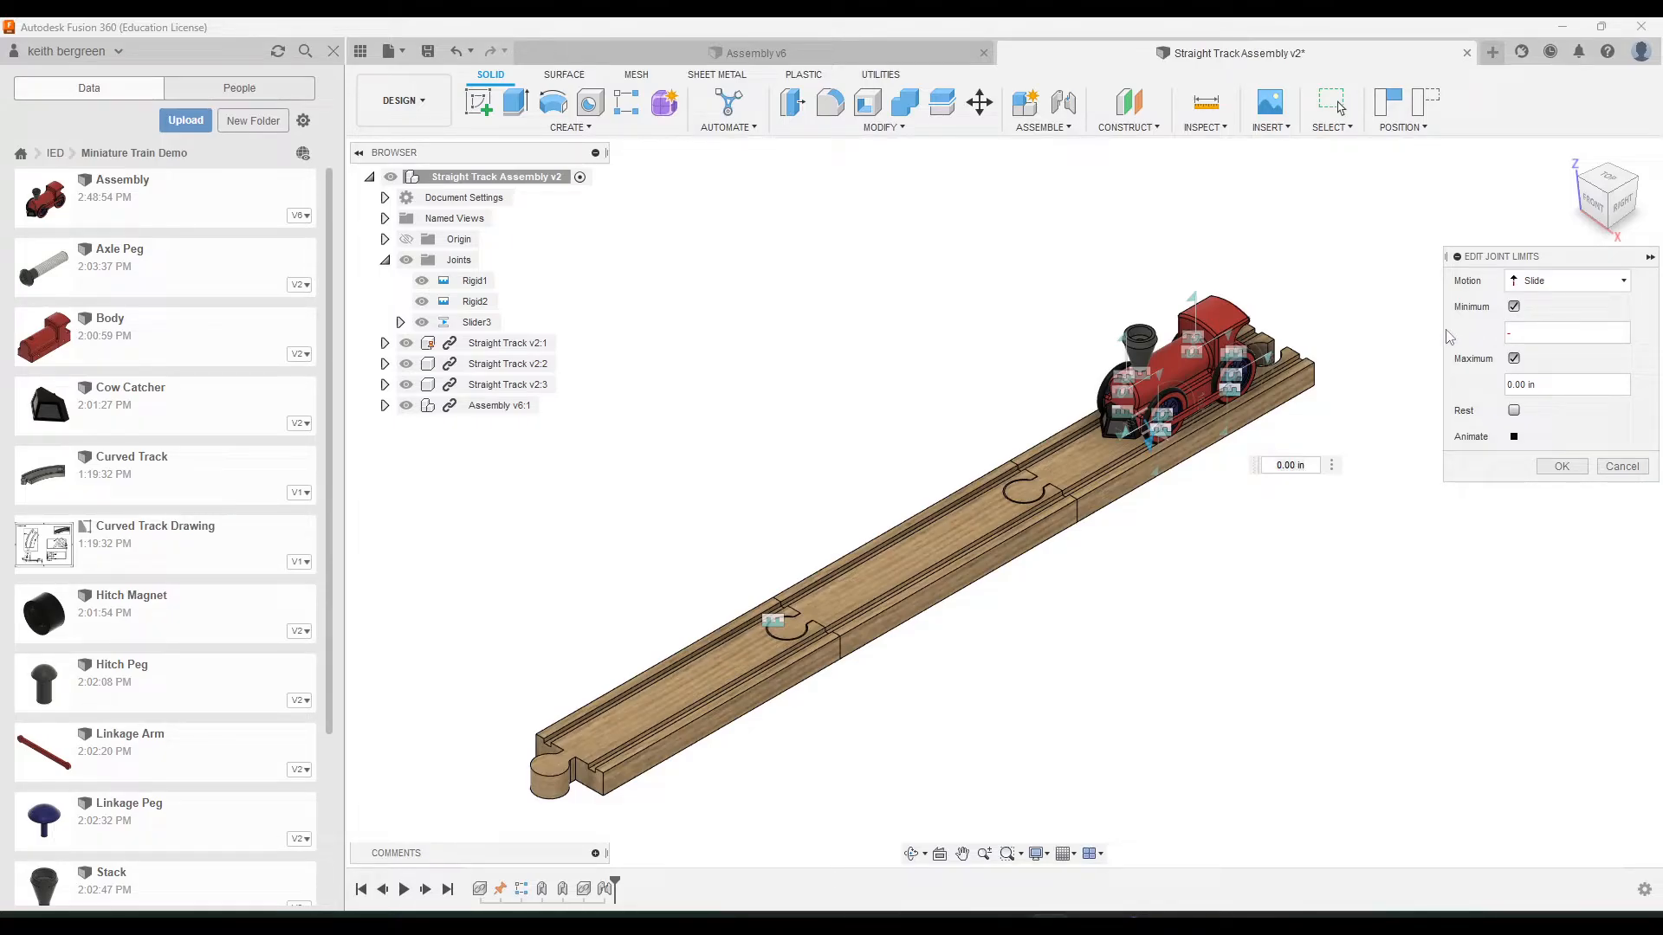
{"action": "type", "text": "in"}
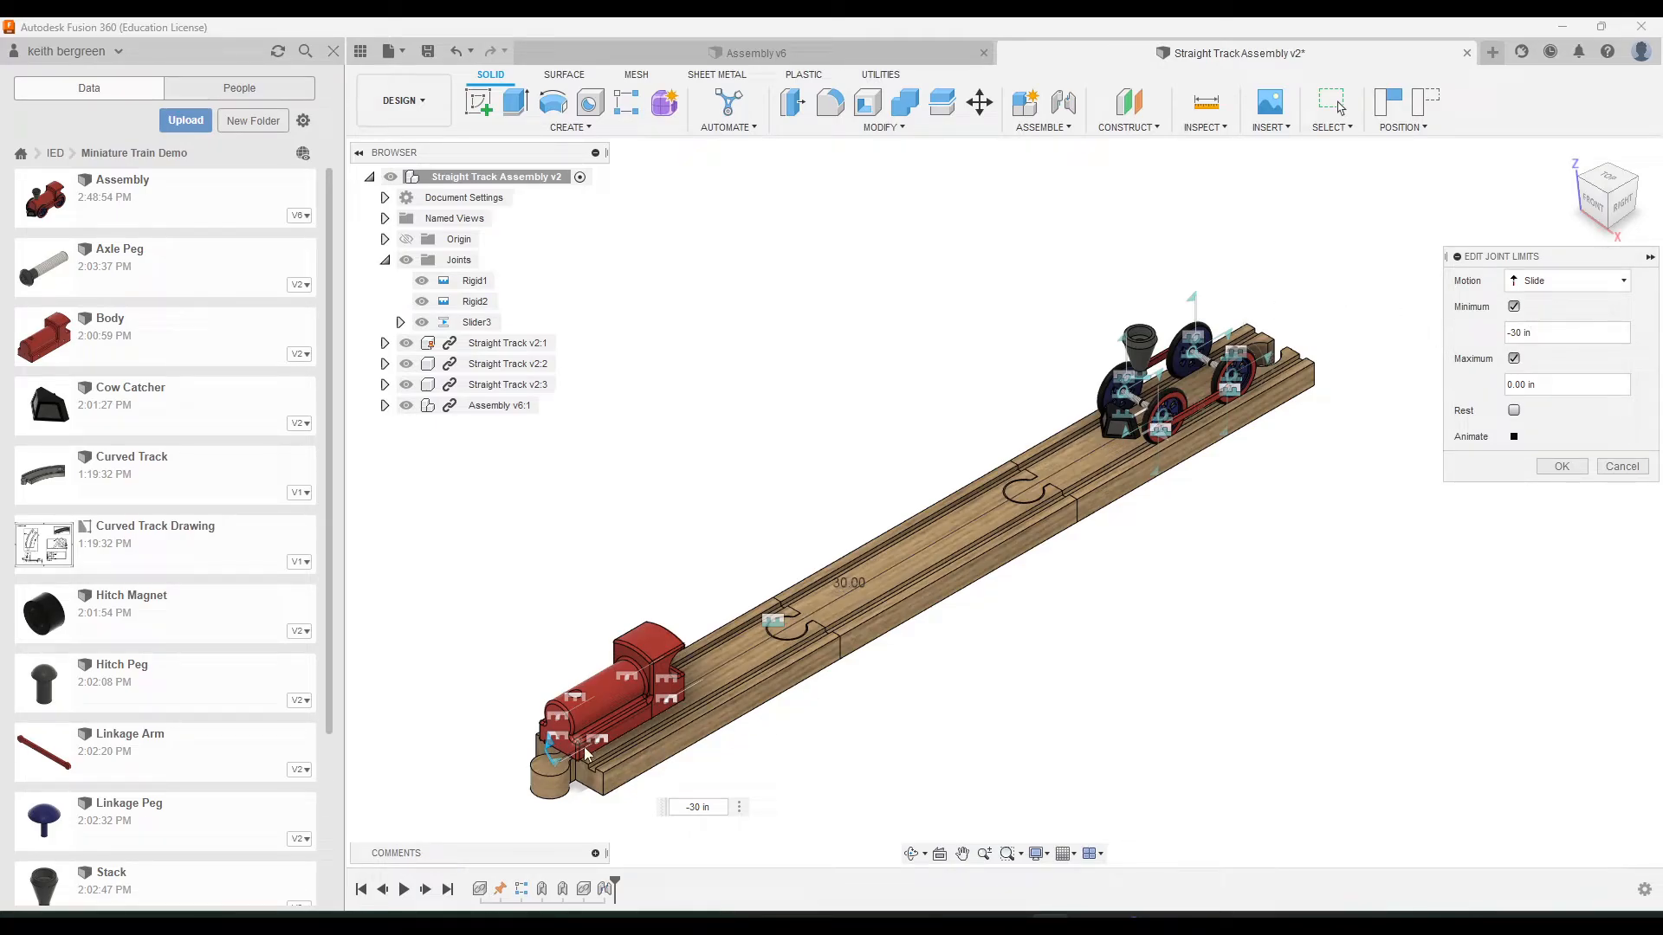
Check the body's end position from the side, set the slider's minimum limit to -29 in, and accept the limits
{"action": "left_click", "coordinate": [1634, 201]}
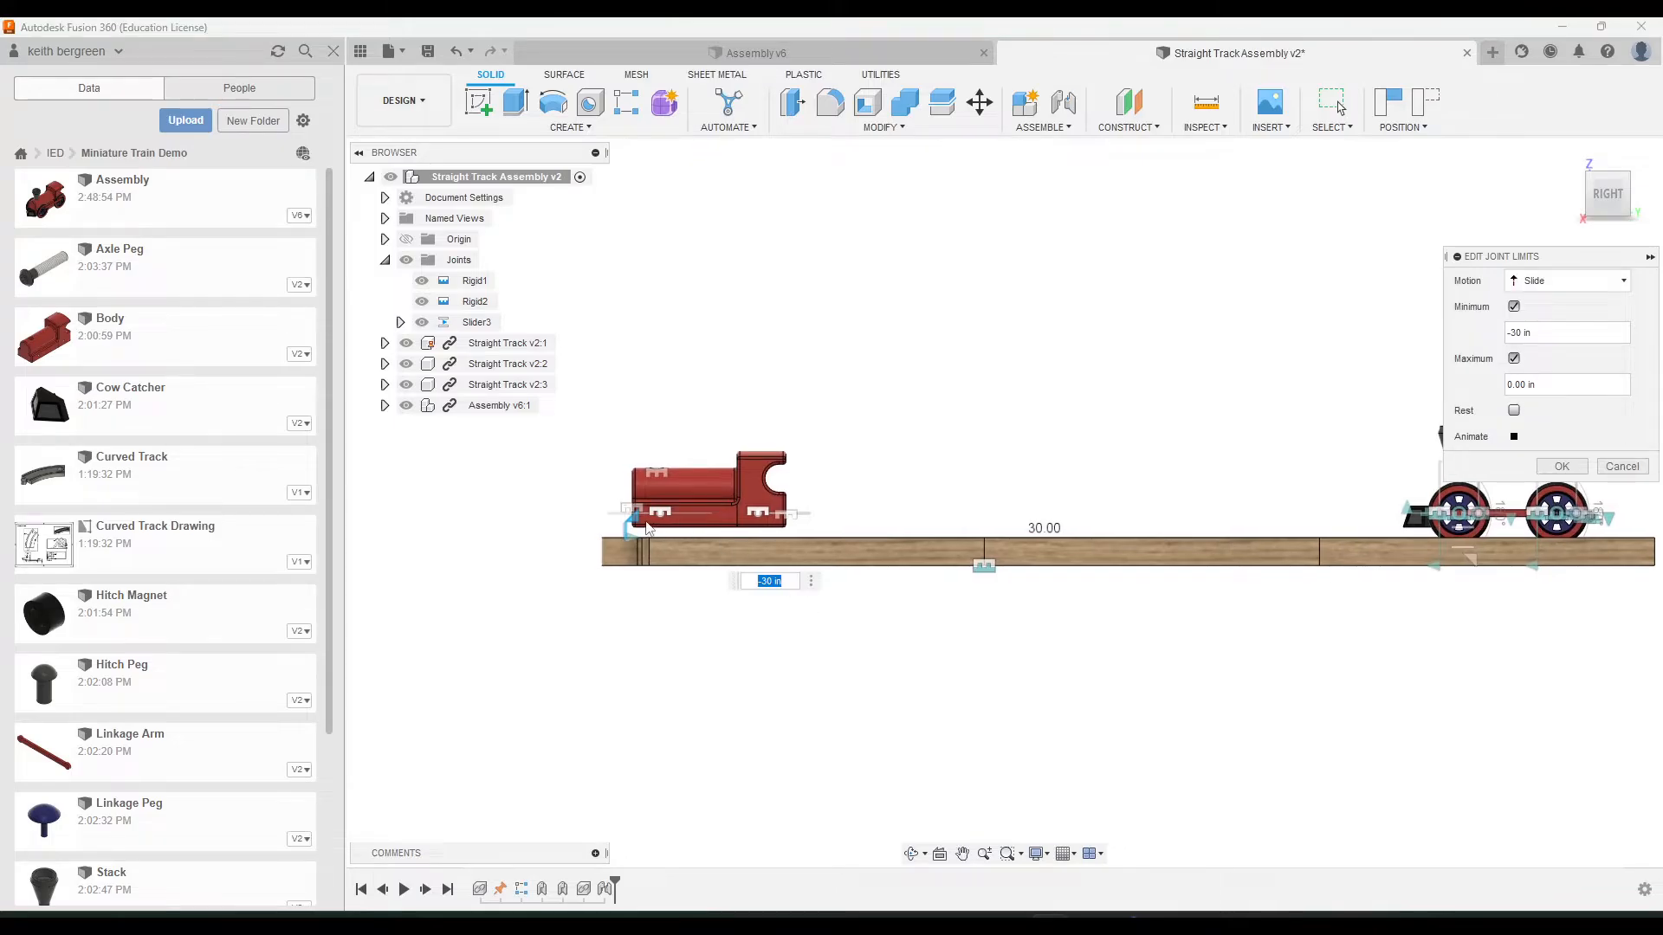
{"action": "scroll", "coordinate": [643, 539], "scroll_direction": "up", "scroll_amount": 4}
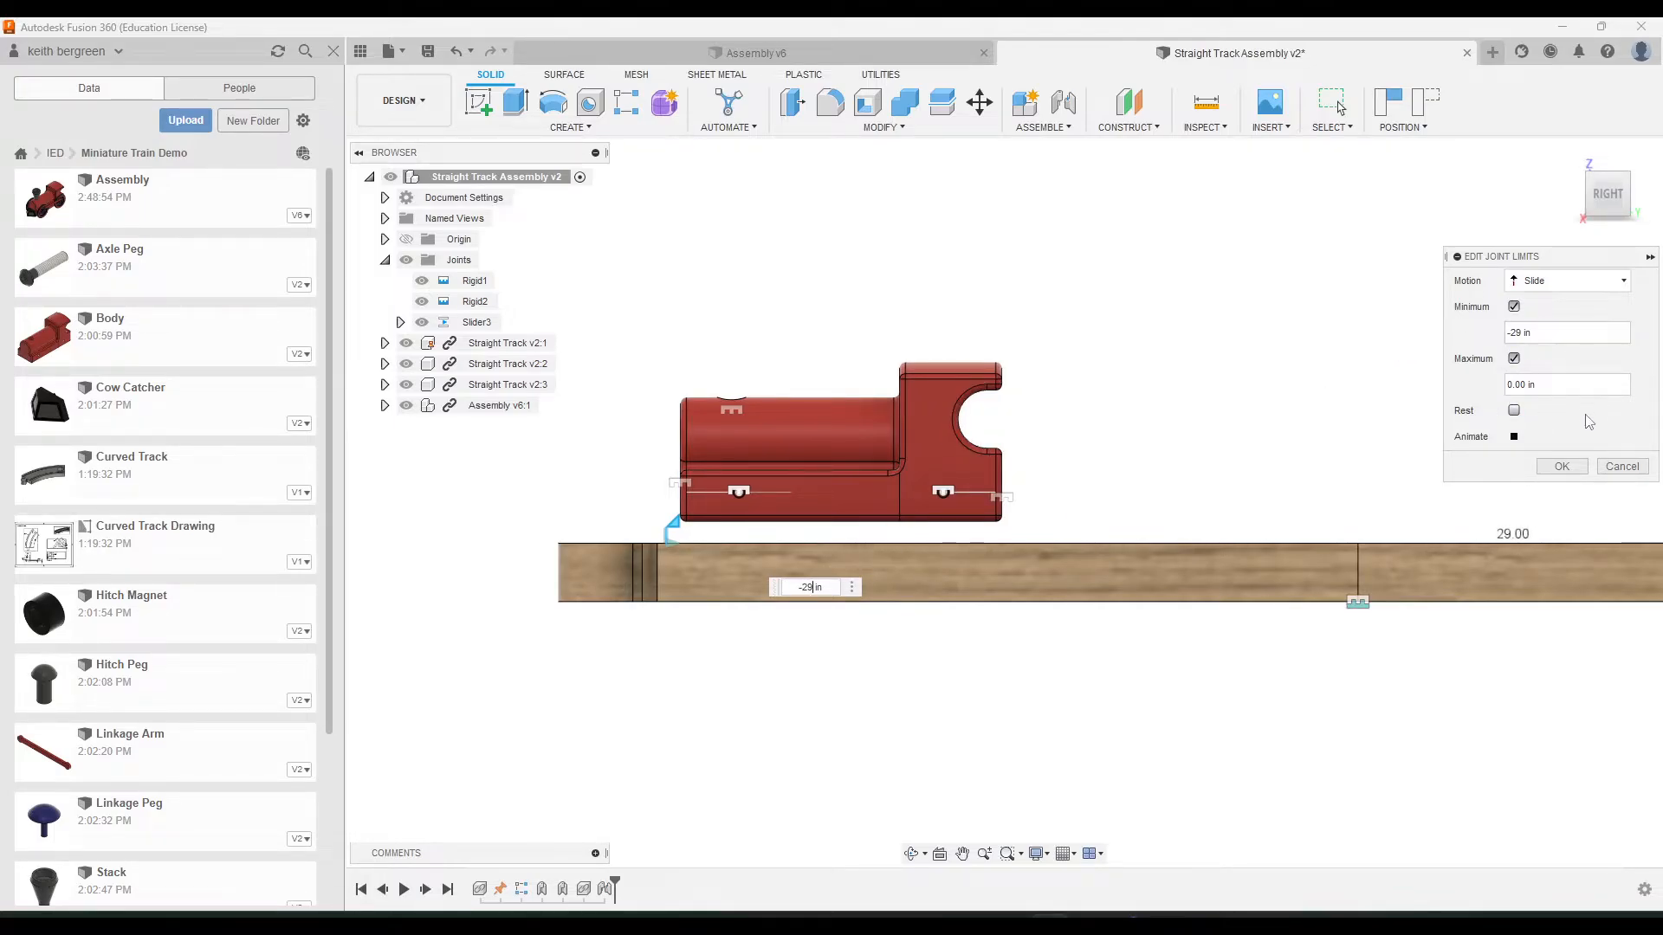
{"action": "left_click", "coordinate": [1592, 178]}
{"action": "scroll", "coordinate": [1364, 466], "scroll_direction": "down", "scroll_amount": 3}
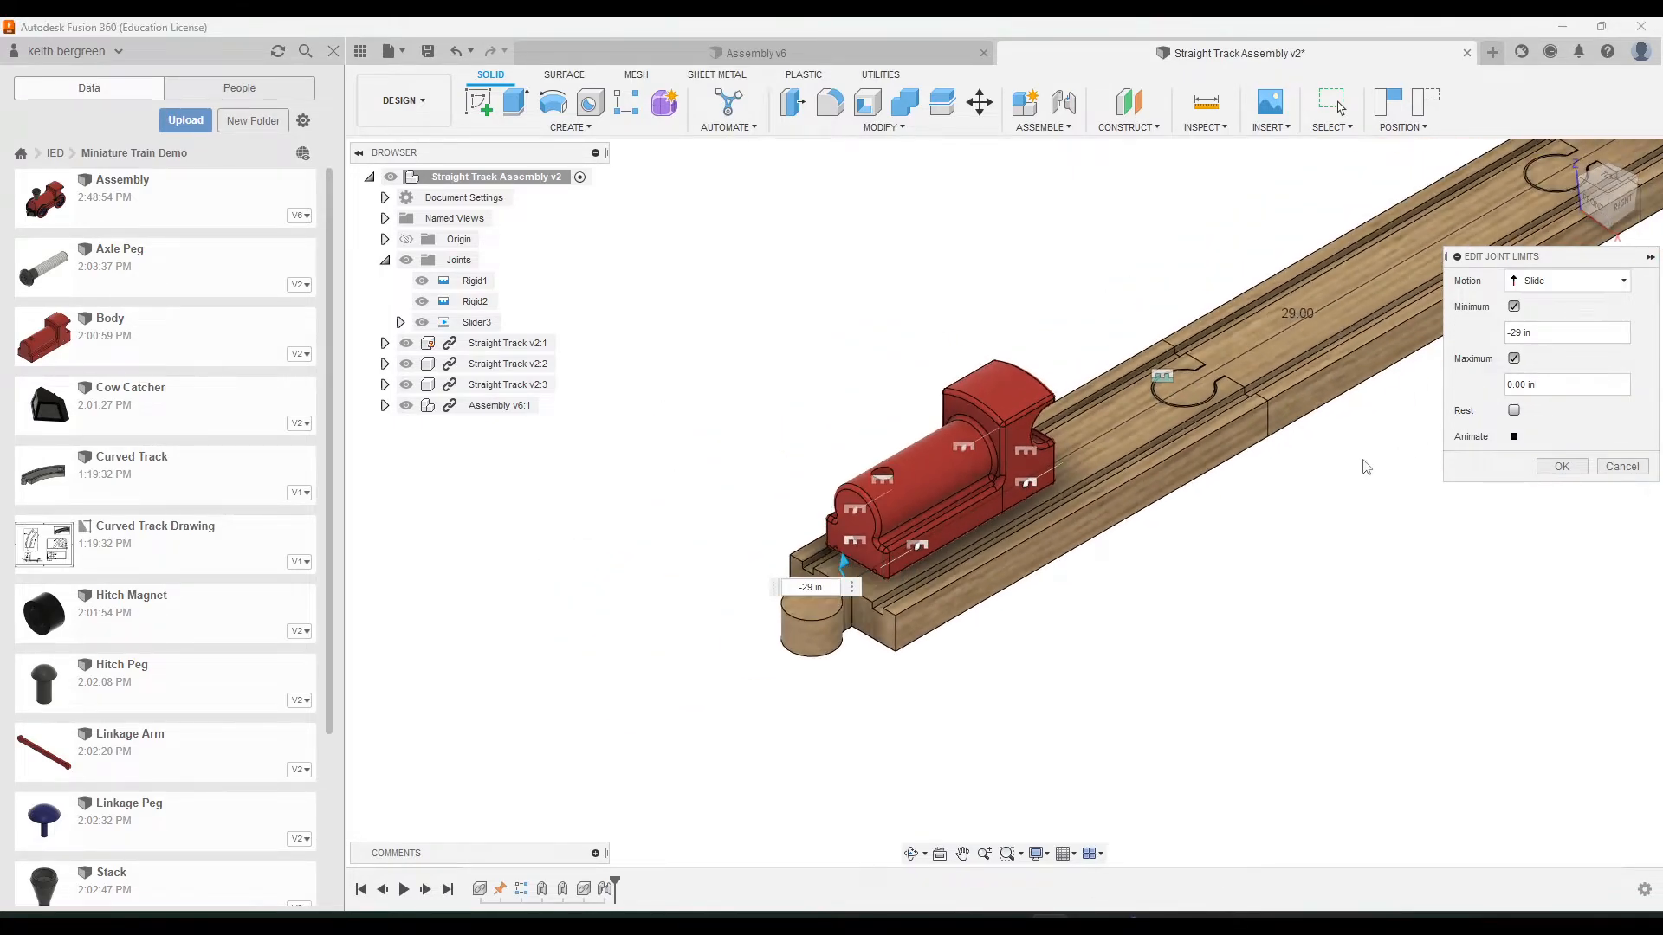
{"action": "middle_click_drag", "start_coordinate": [1311, 401], "coordinate": [918, 594]}
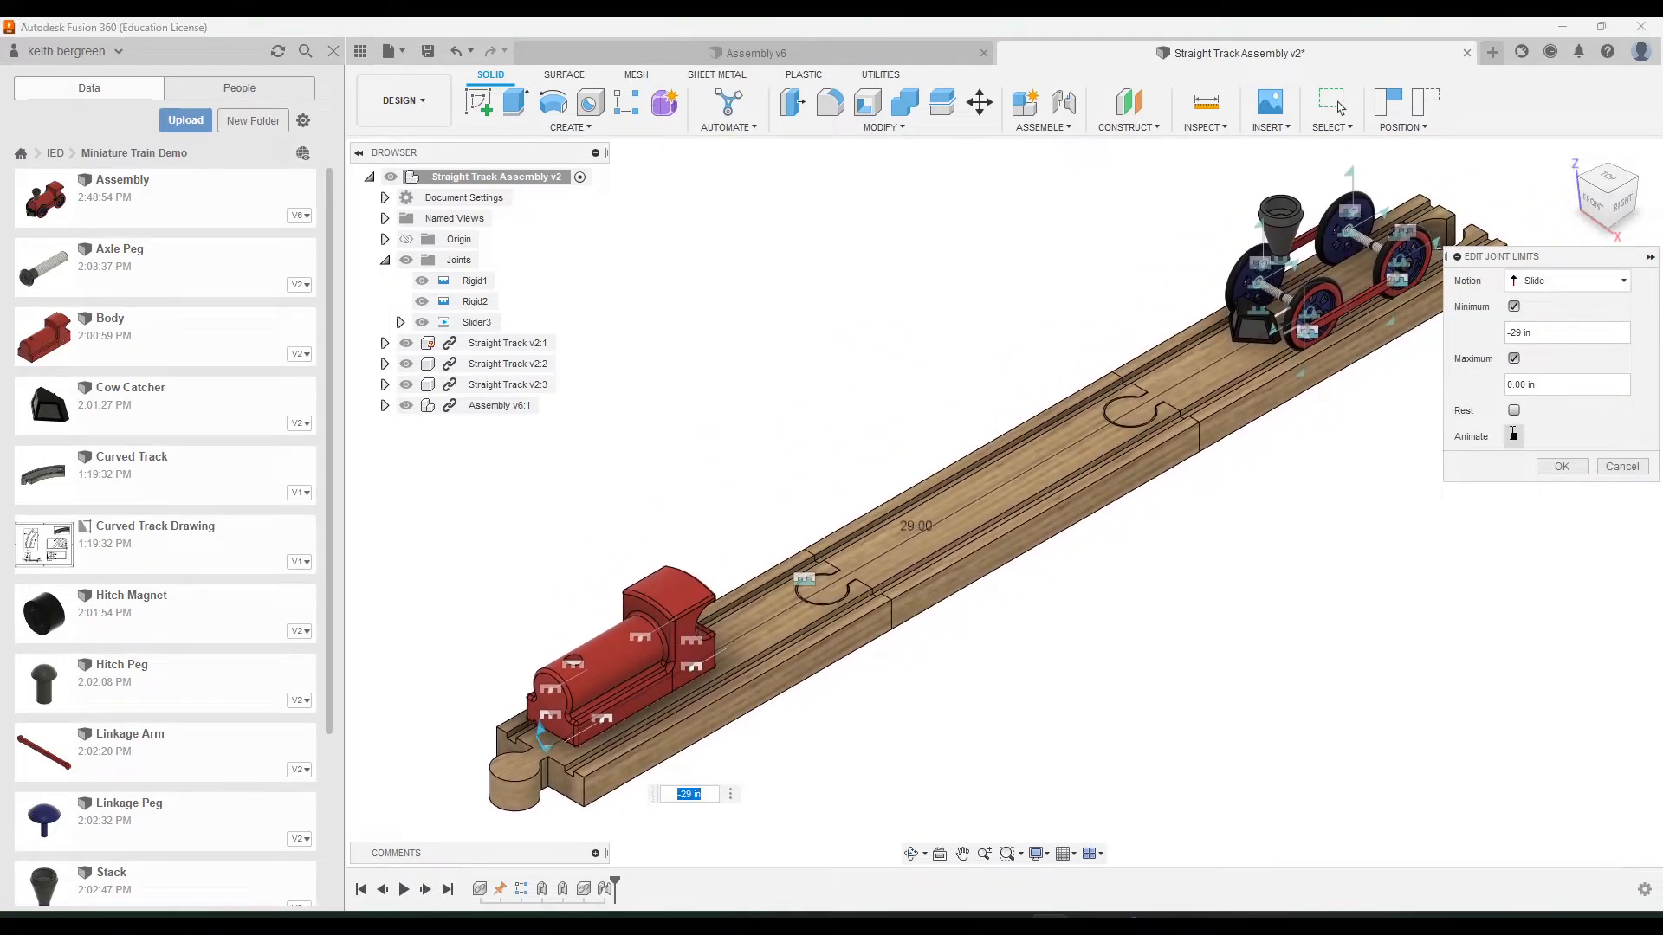
{"action": "middle_click_drag", "start_coordinate": [1403, 240], "coordinate": [1193, 390]}
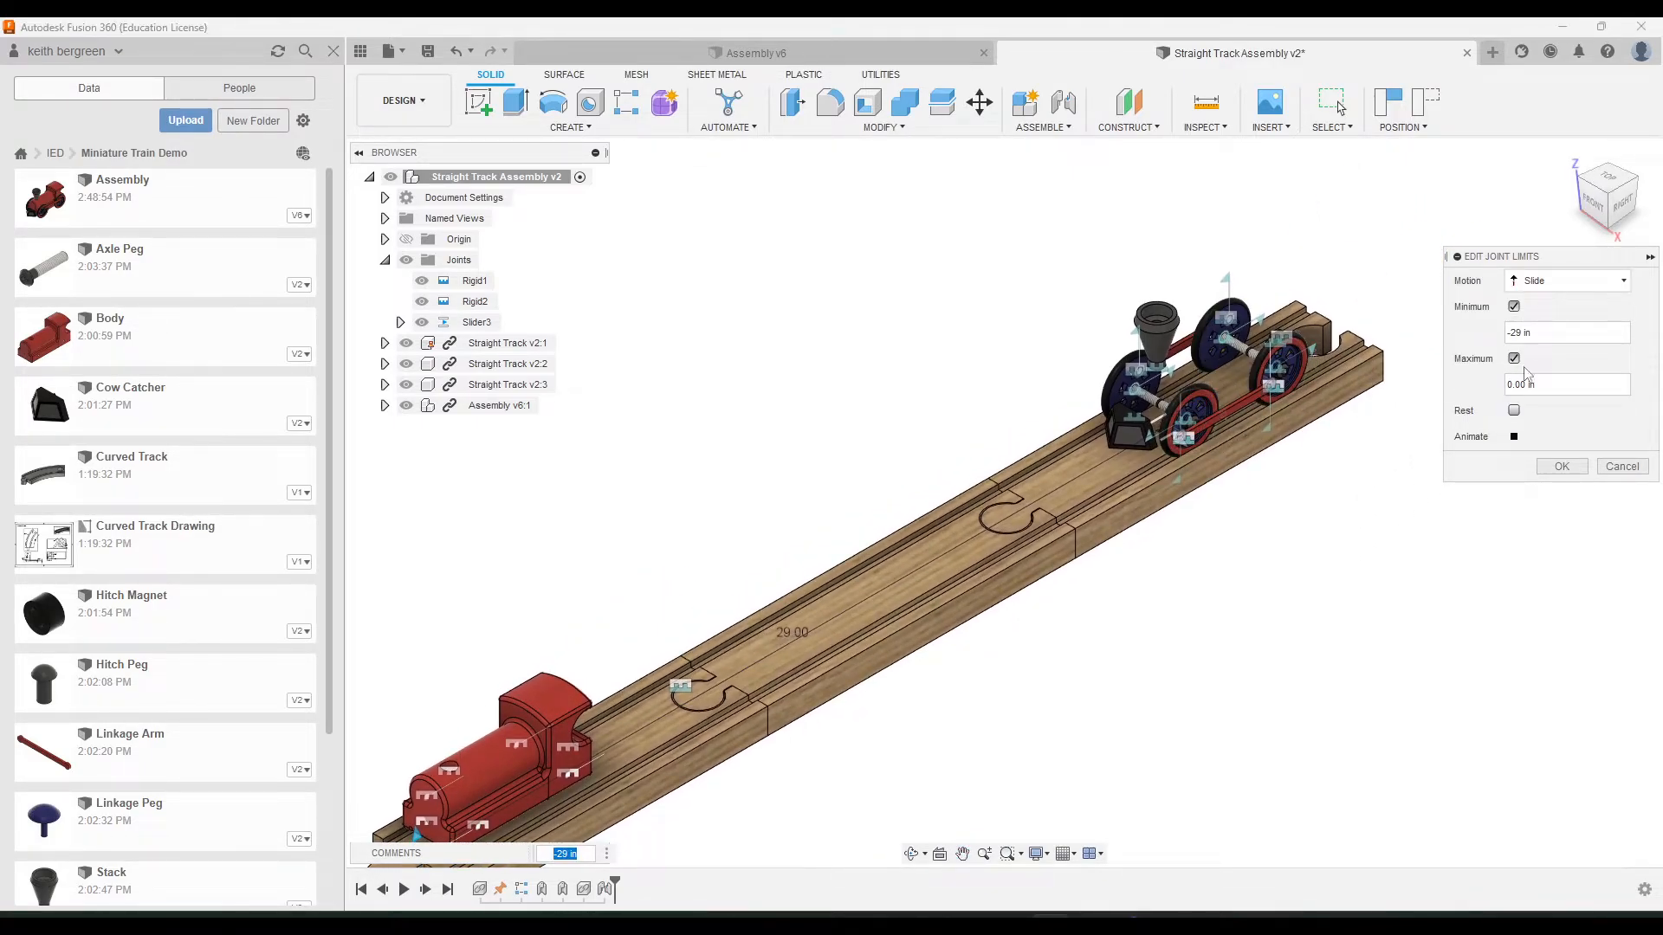
{"action": "left_click", "coordinate": [1561, 468]}
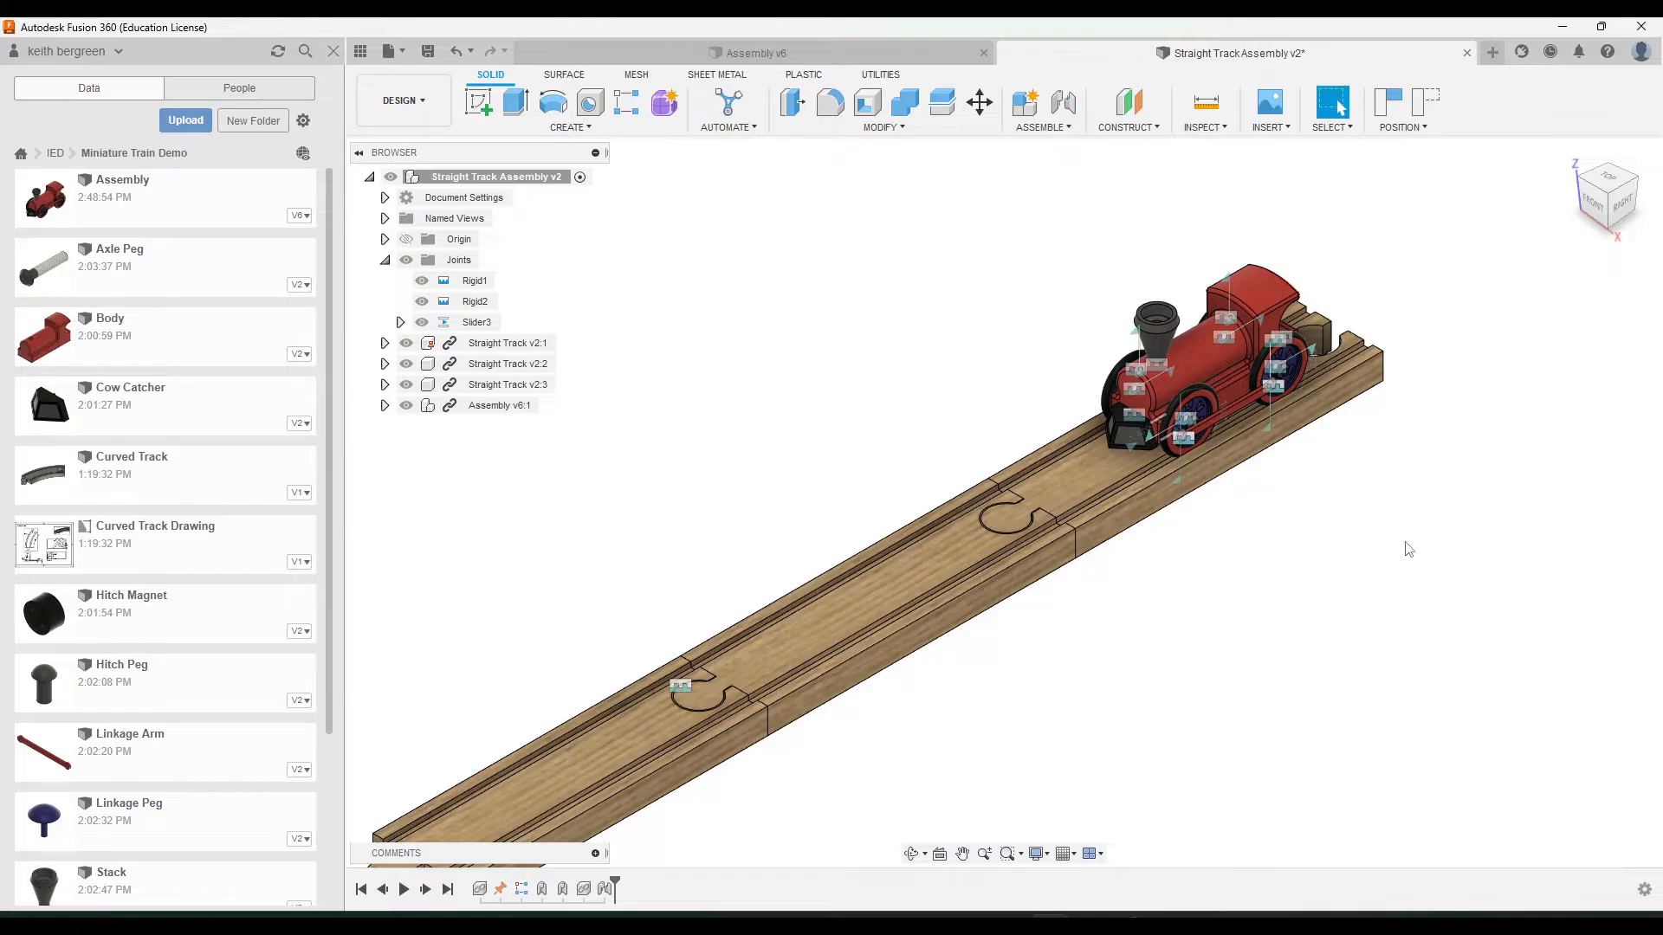
{"action": "scroll", "coordinate": [1409, 549], "scroll_direction": "down", "scroll_amount": 3}
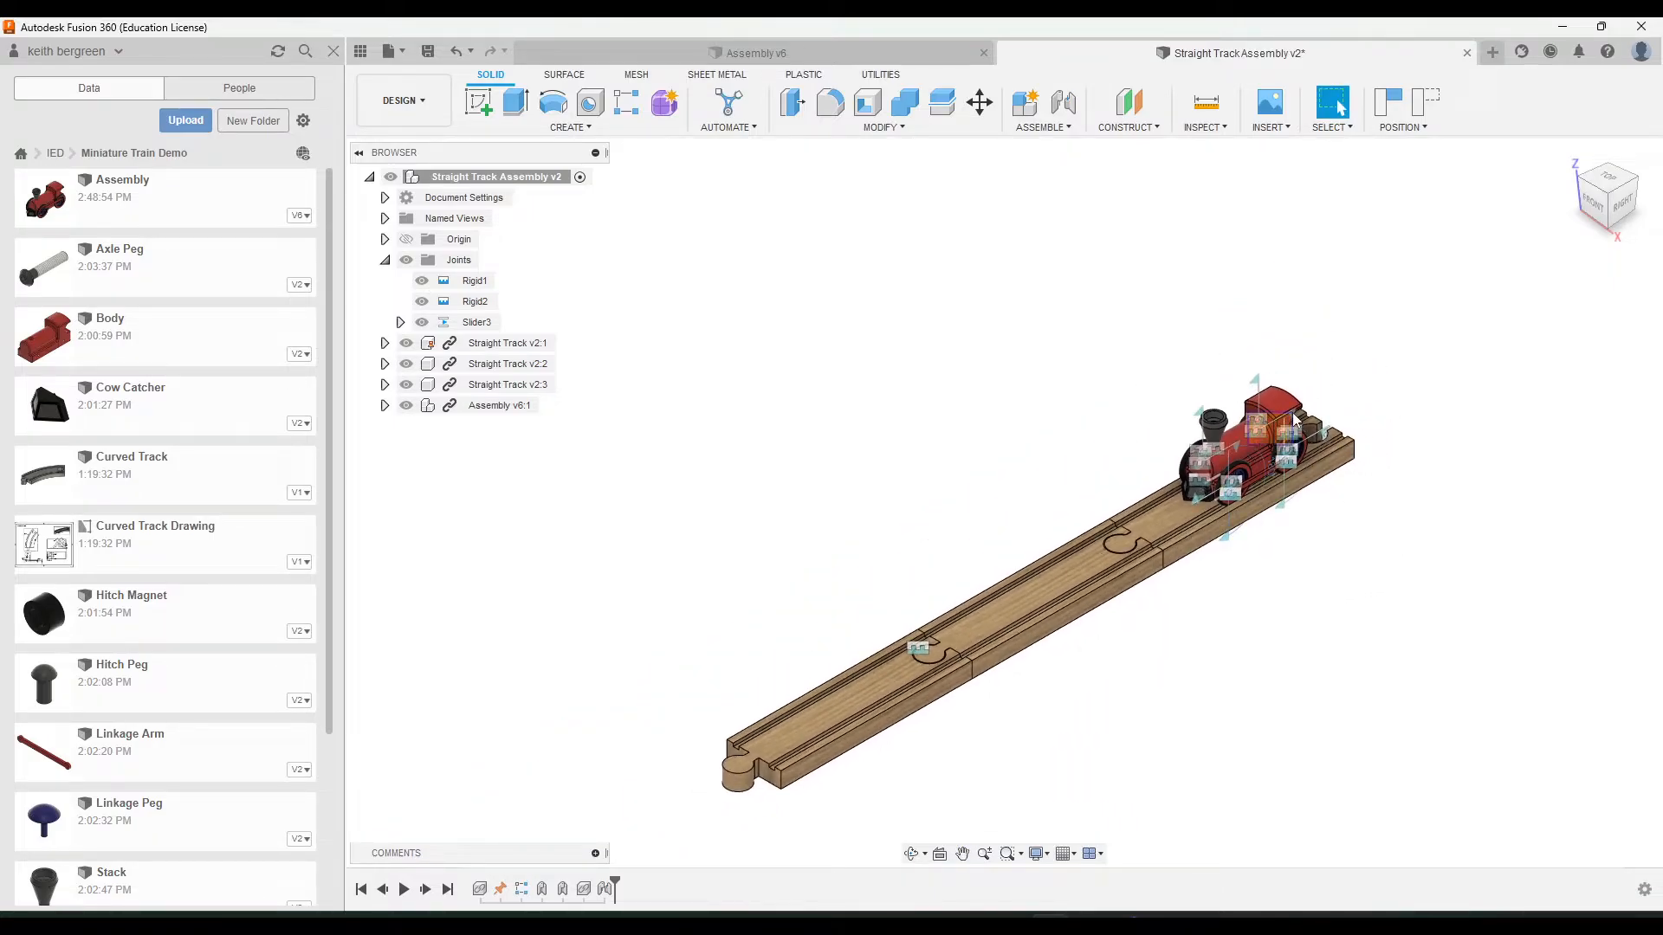
Test the slider limits by moving the train to both ends of the track, then return it to the far end
{"action": "left_click_drag", "start_coordinate": [1293, 414], "coordinate": [1401, 382]}
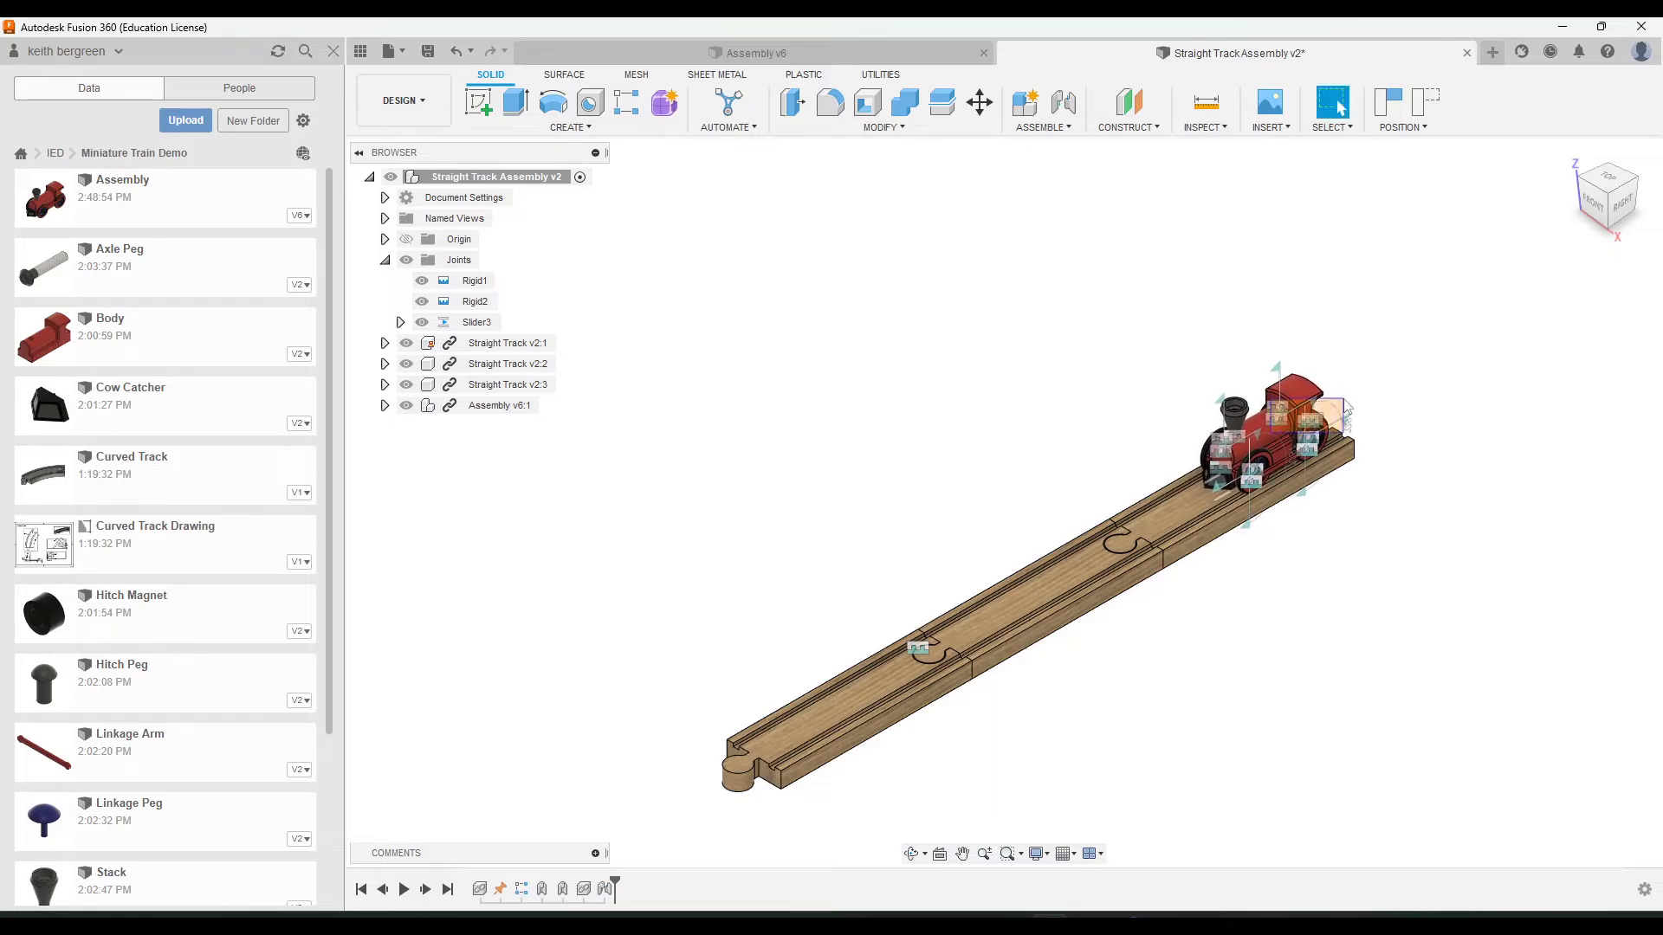
{"action": "left_click_drag", "start_coordinate": [1217, 452], "coordinate": [644, 806]}
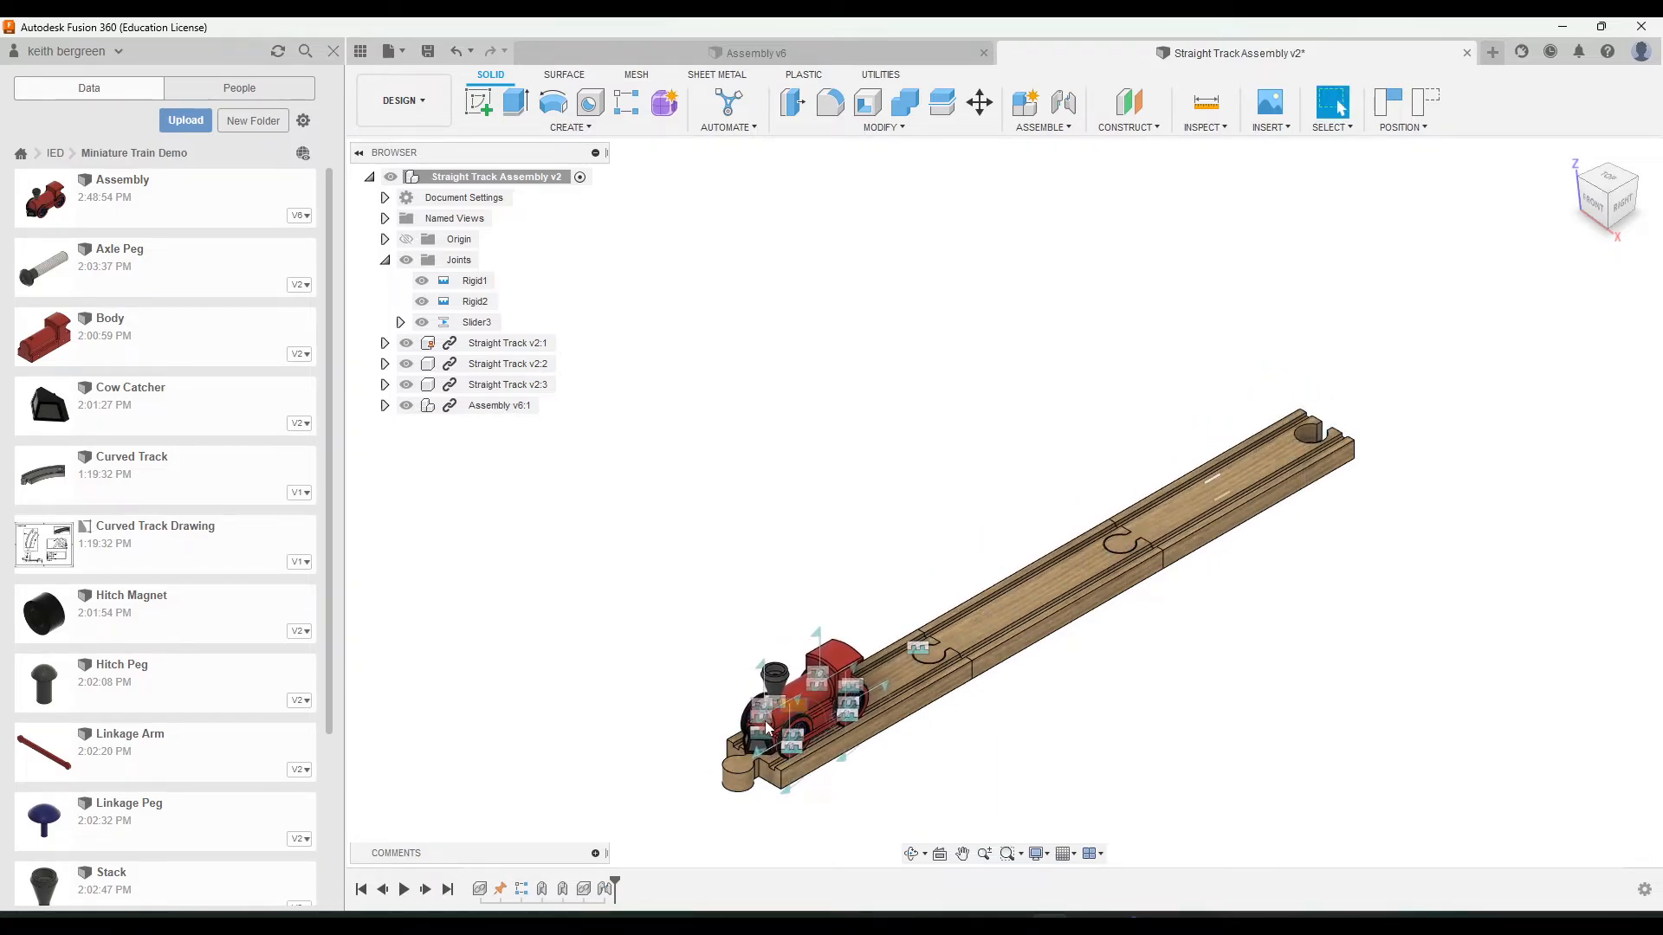
{"action": "key", "text": "Escape"}
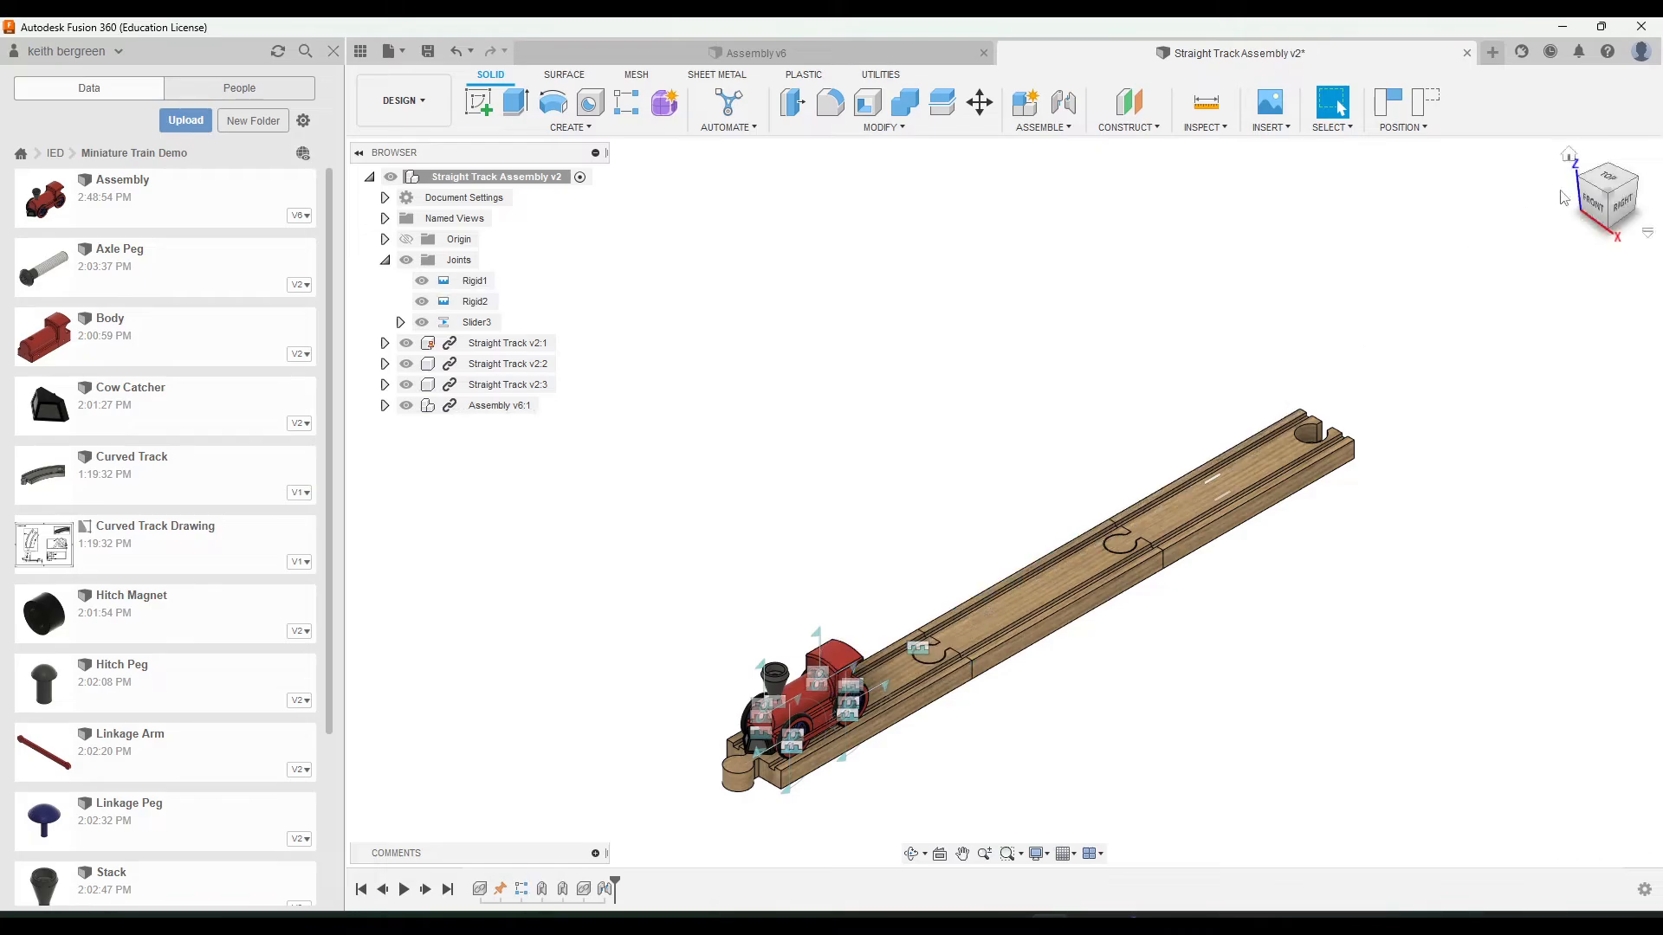
{"action": "scroll", "coordinate": [1273, 587], "scroll_direction": "up", "scroll_amount": 5}
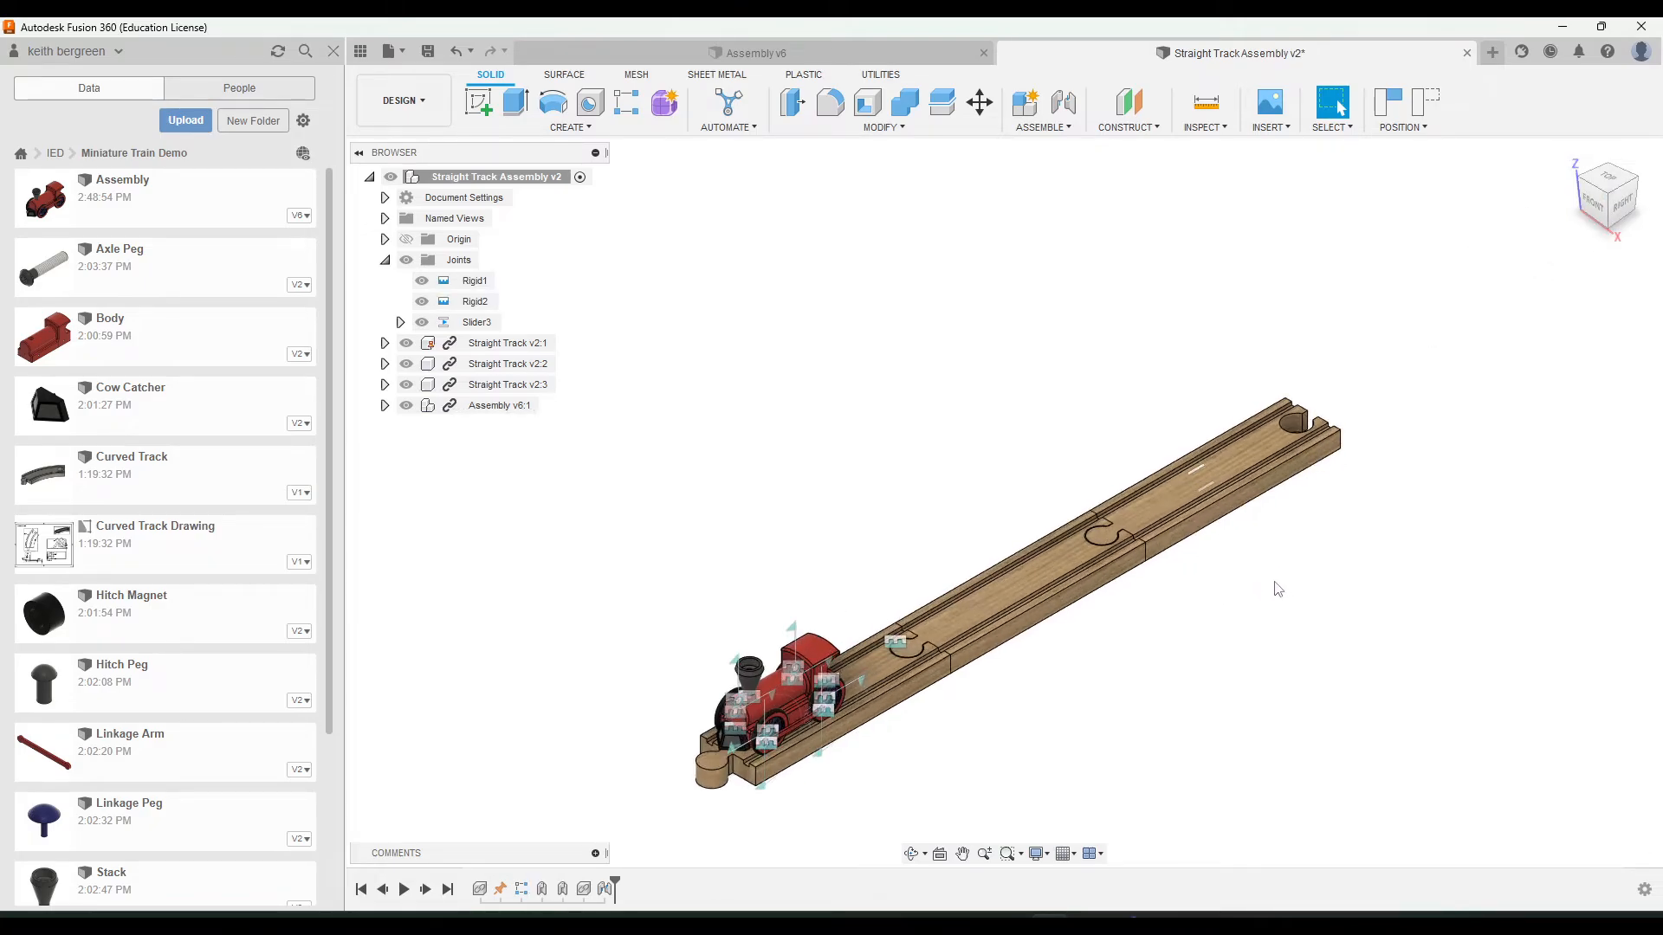
{"action": "left_click_drag", "start_coordinate": [613, 639], "coordinate": [1337, 252]}
Save a new version of the track assembly with the version description User Saved
{"action": "scroll", "coordinate": [1300, 372], "scroll_direction": "up", "scroll_amount": 5}
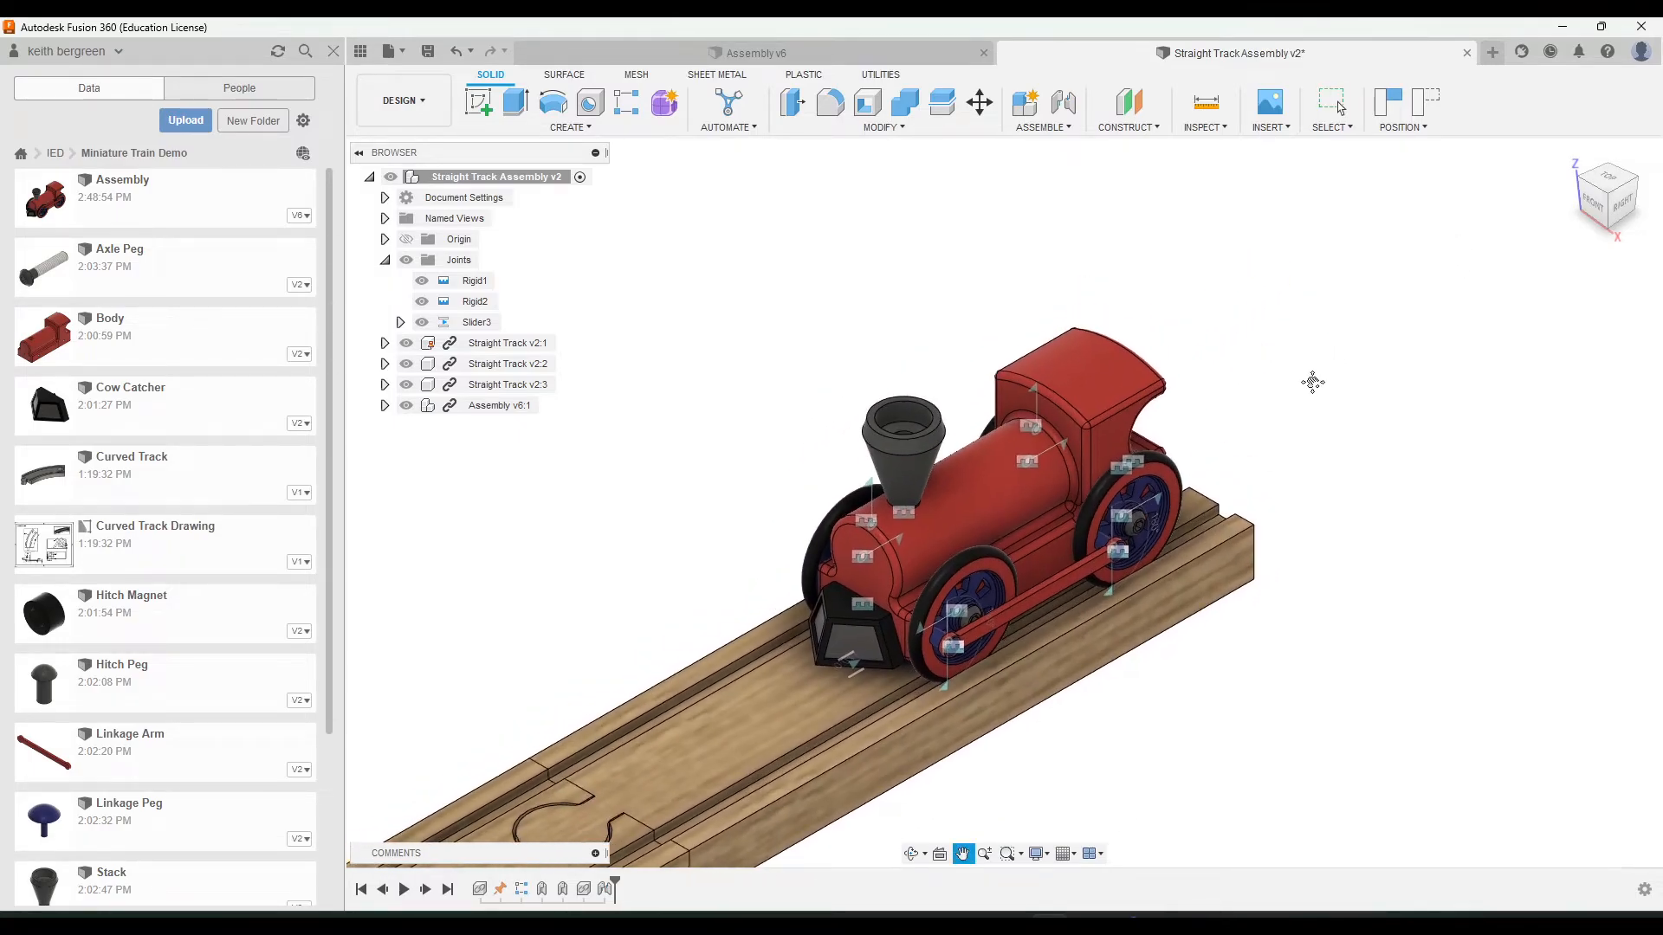
{"action": "scroll", "coordinate": [1311, 381], "scroll_direction": "down", "scroll_amount": 1}
{"action": "key", "text": "ctrl+s"}
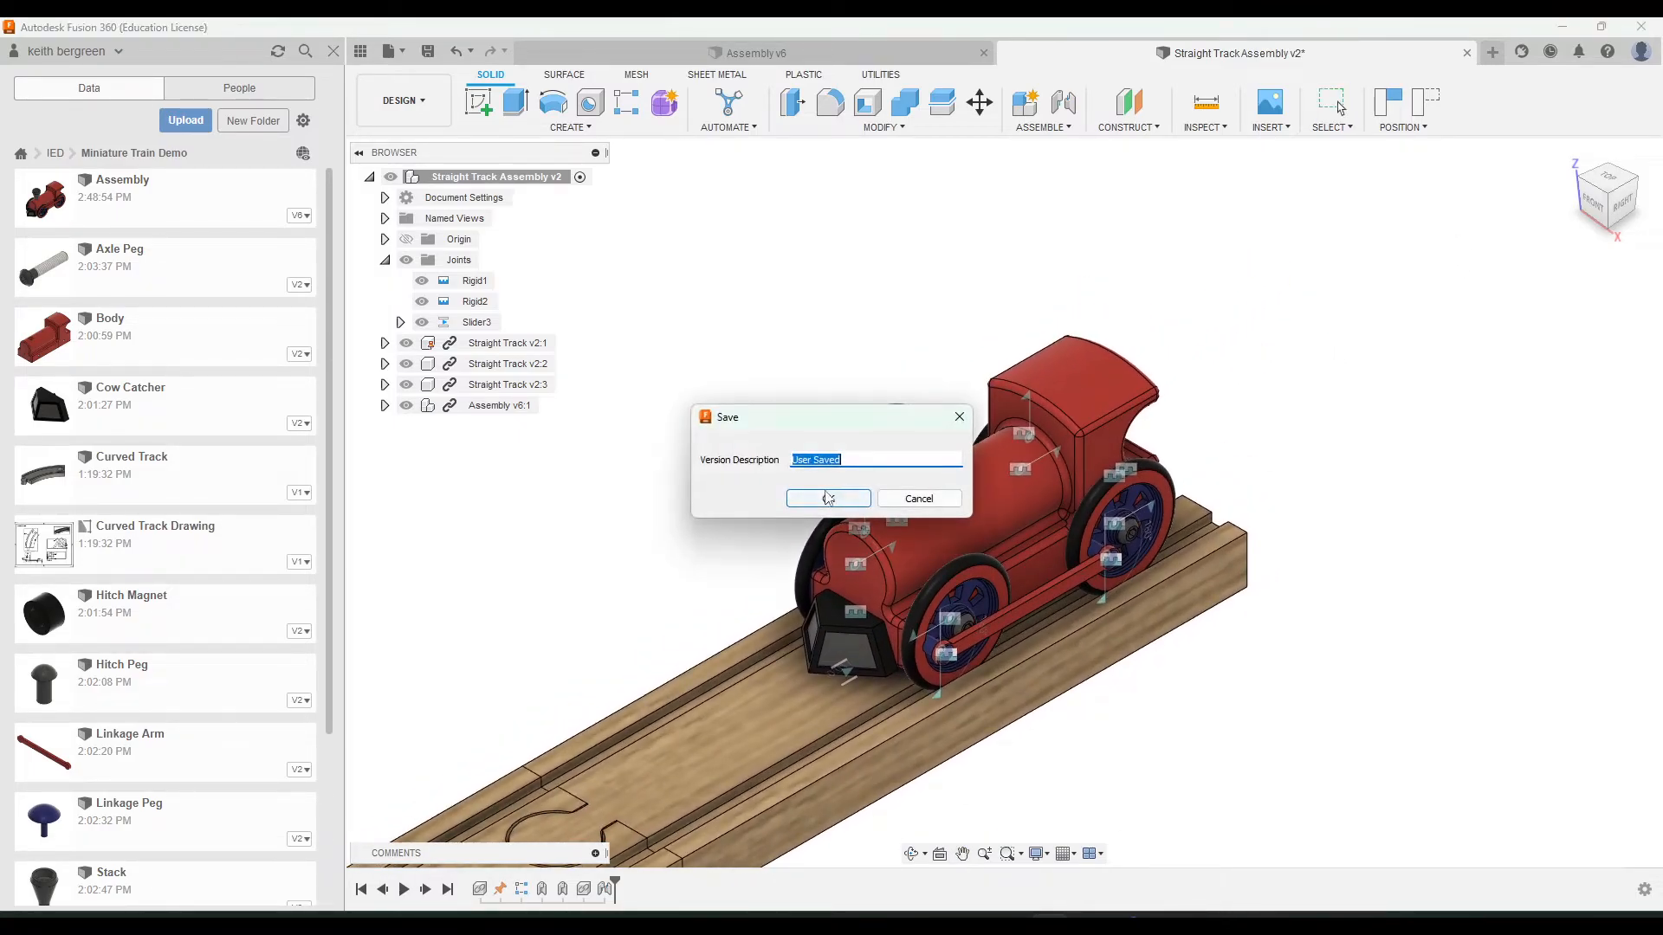
{"action": "left_click", "coordinate": [828, 498]}
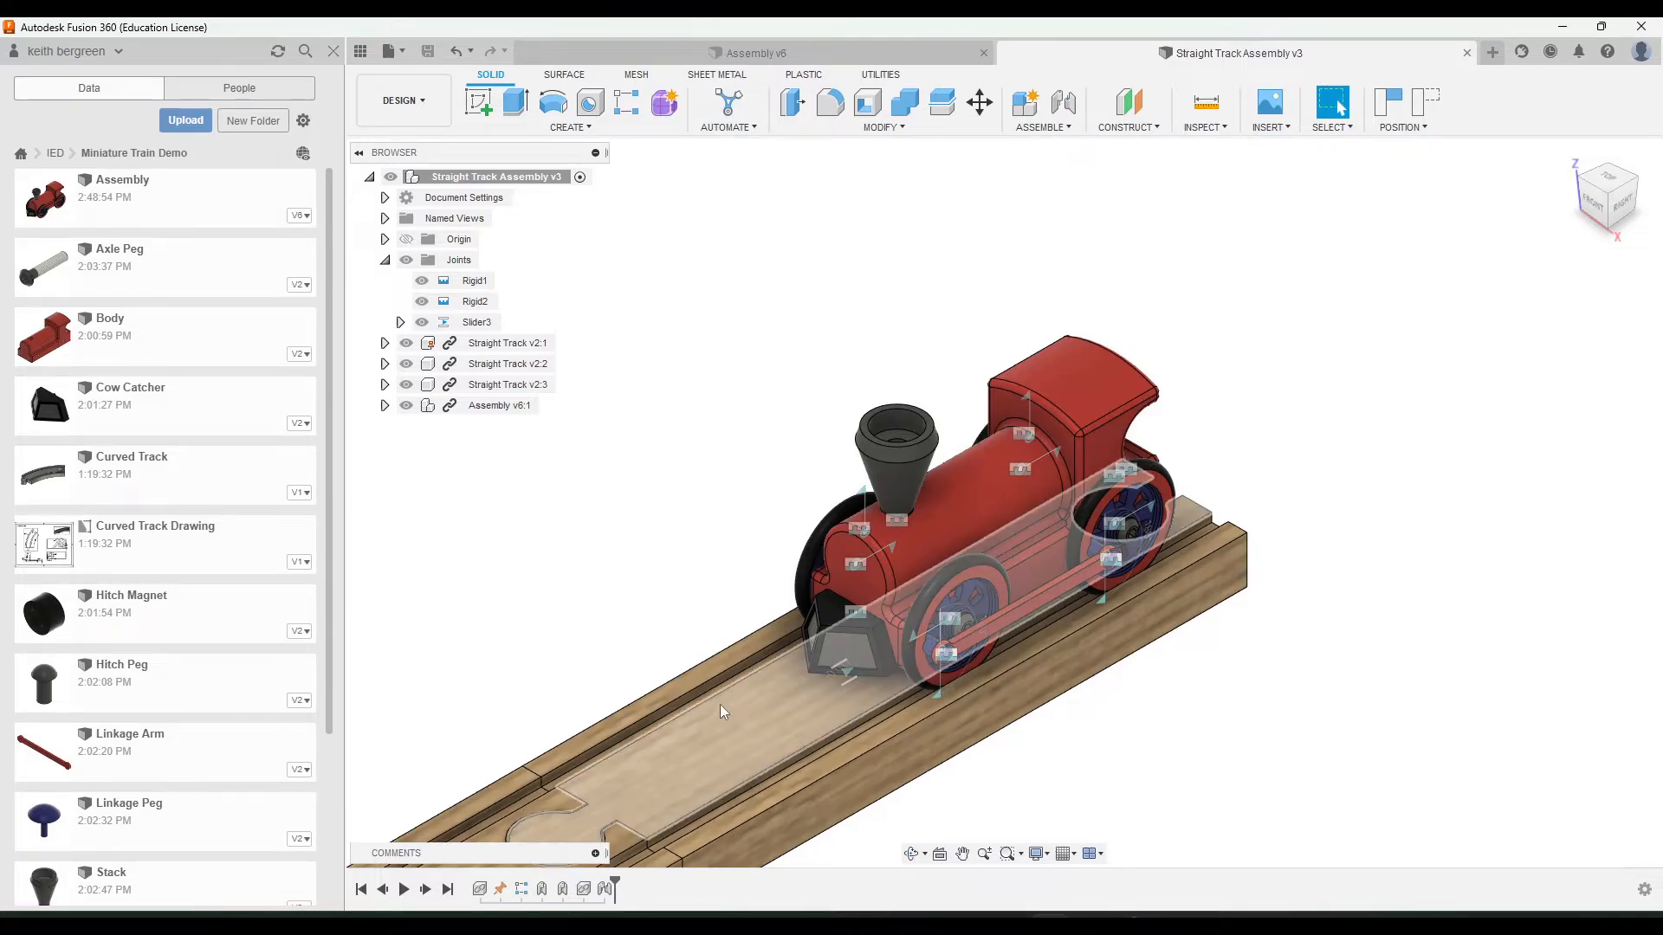
Start a Motion Link and capture the moved train's current position
{"action": "middle_click_drag", "start_coordinate": [622, 513], "coordinate": [888, 360]}
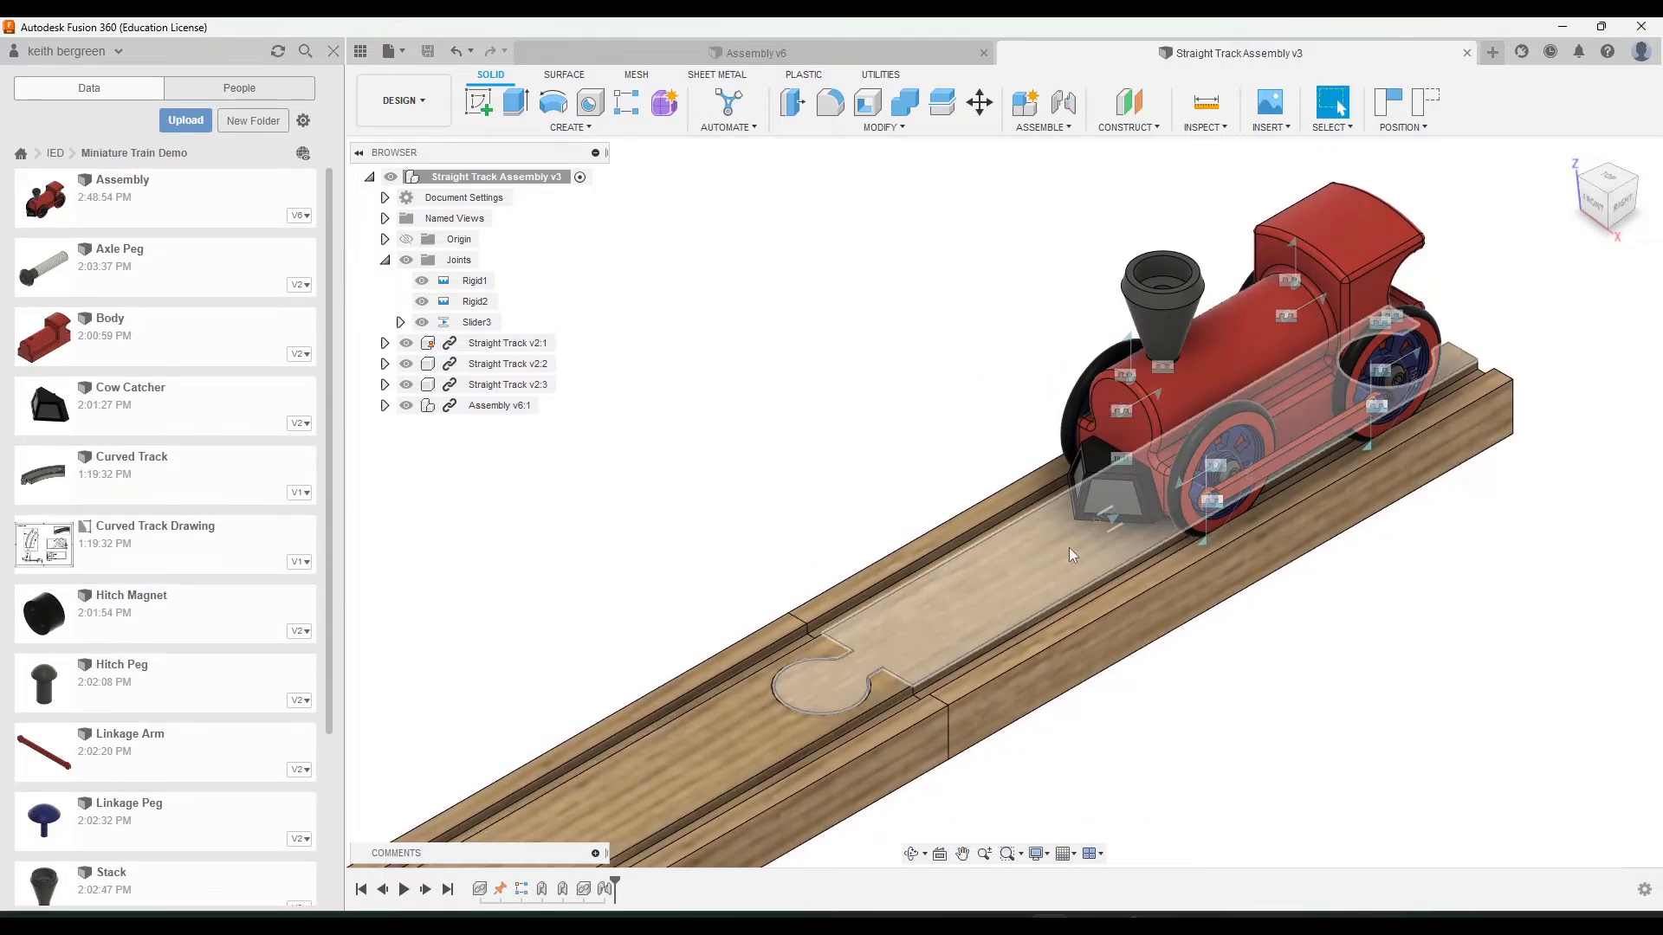
{"action": "middle_click_drag", "start_coordinate": [1061, 298], "coordinate": [894, 383]}
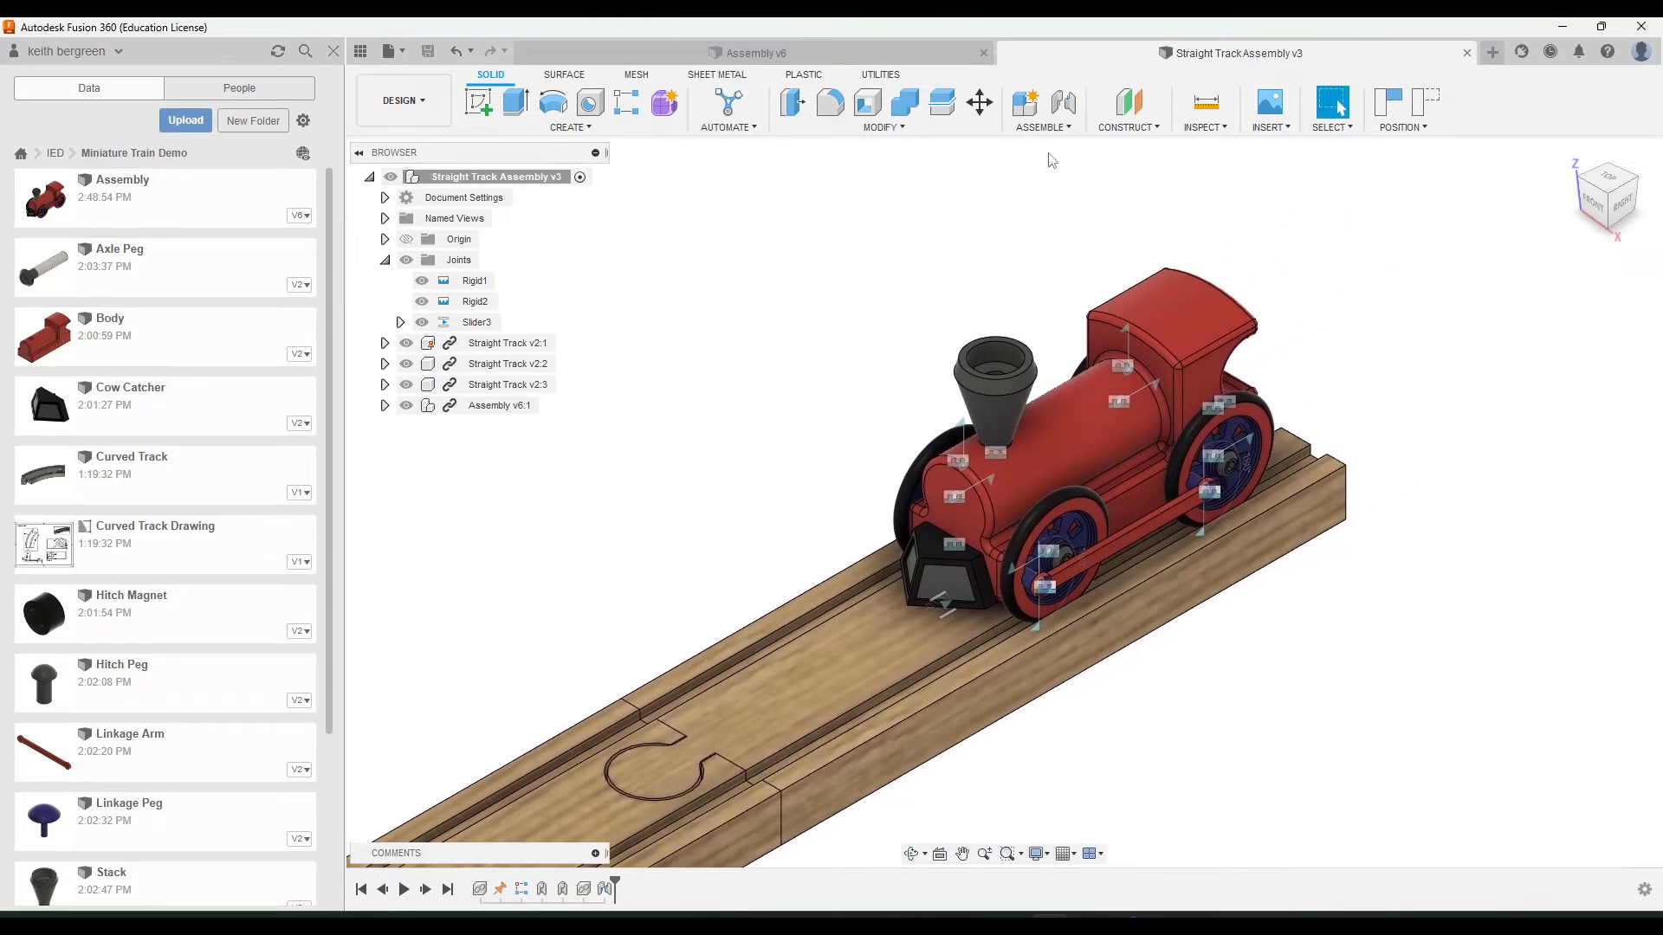
{"action": "left_click", "coordinate": [1048, 128]}
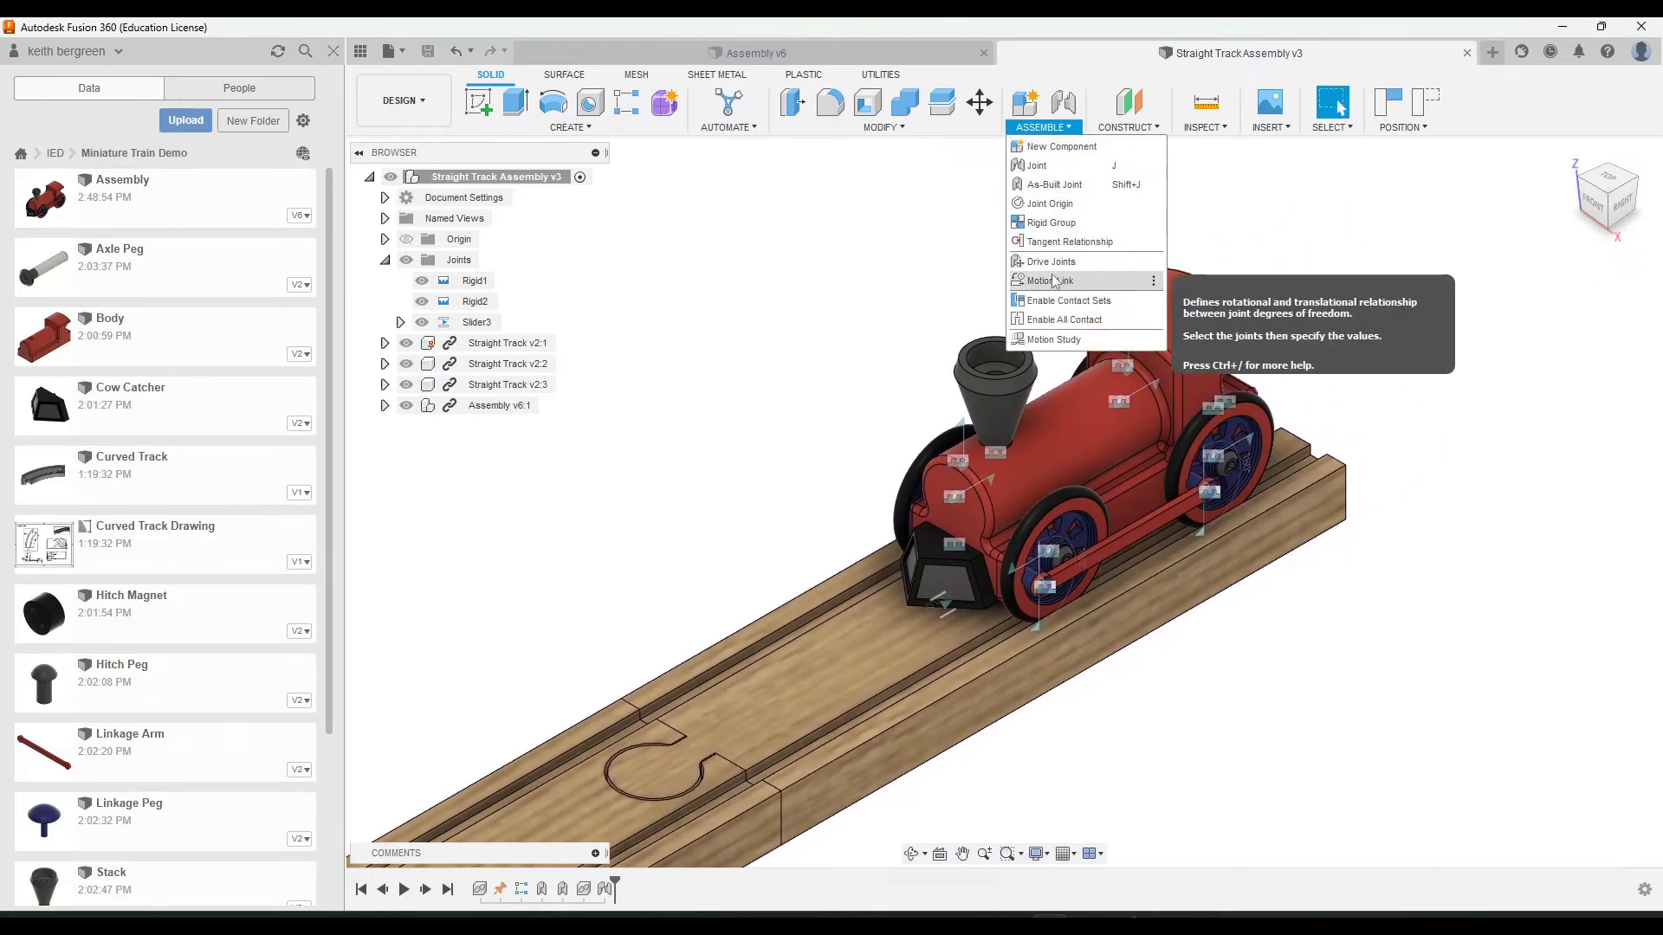
{"action": "left_click", "coordinate": [1071, 282]}
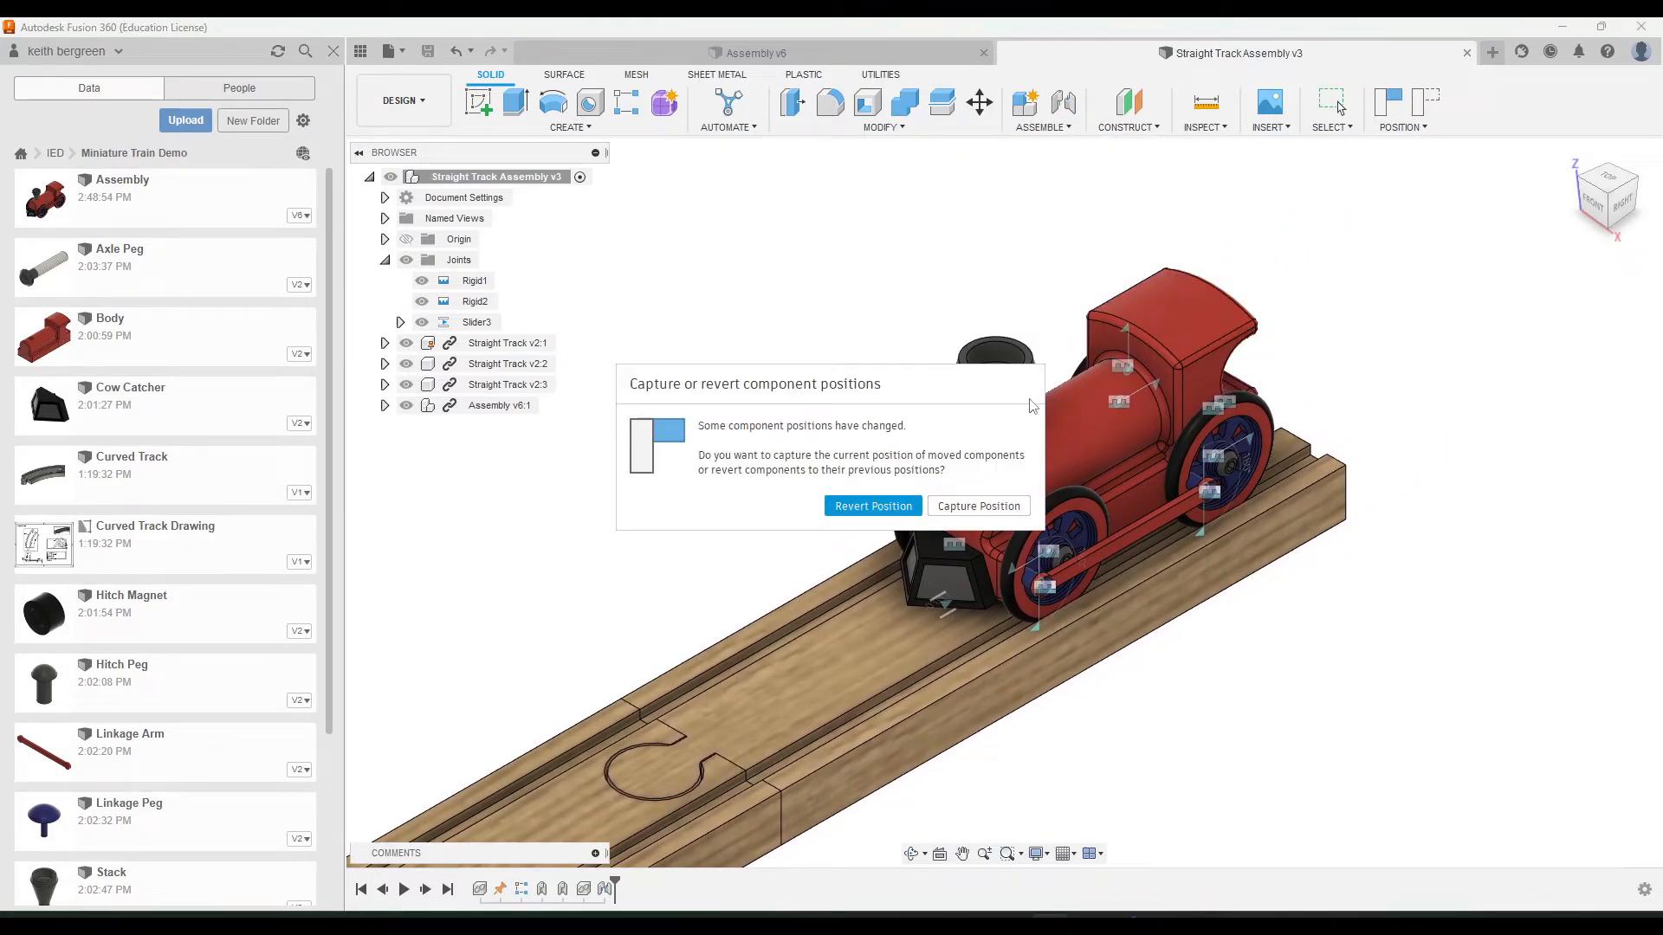
{"action": "left_click", "coordinate": [979, 510]}
Choose the train's Slider3 joint and the front wheel's revolute joint as the two joints of the motion link
{"action": "middle_click_drag", "start_coordinate": [1031, 296], "coordinate": [958, 314]}
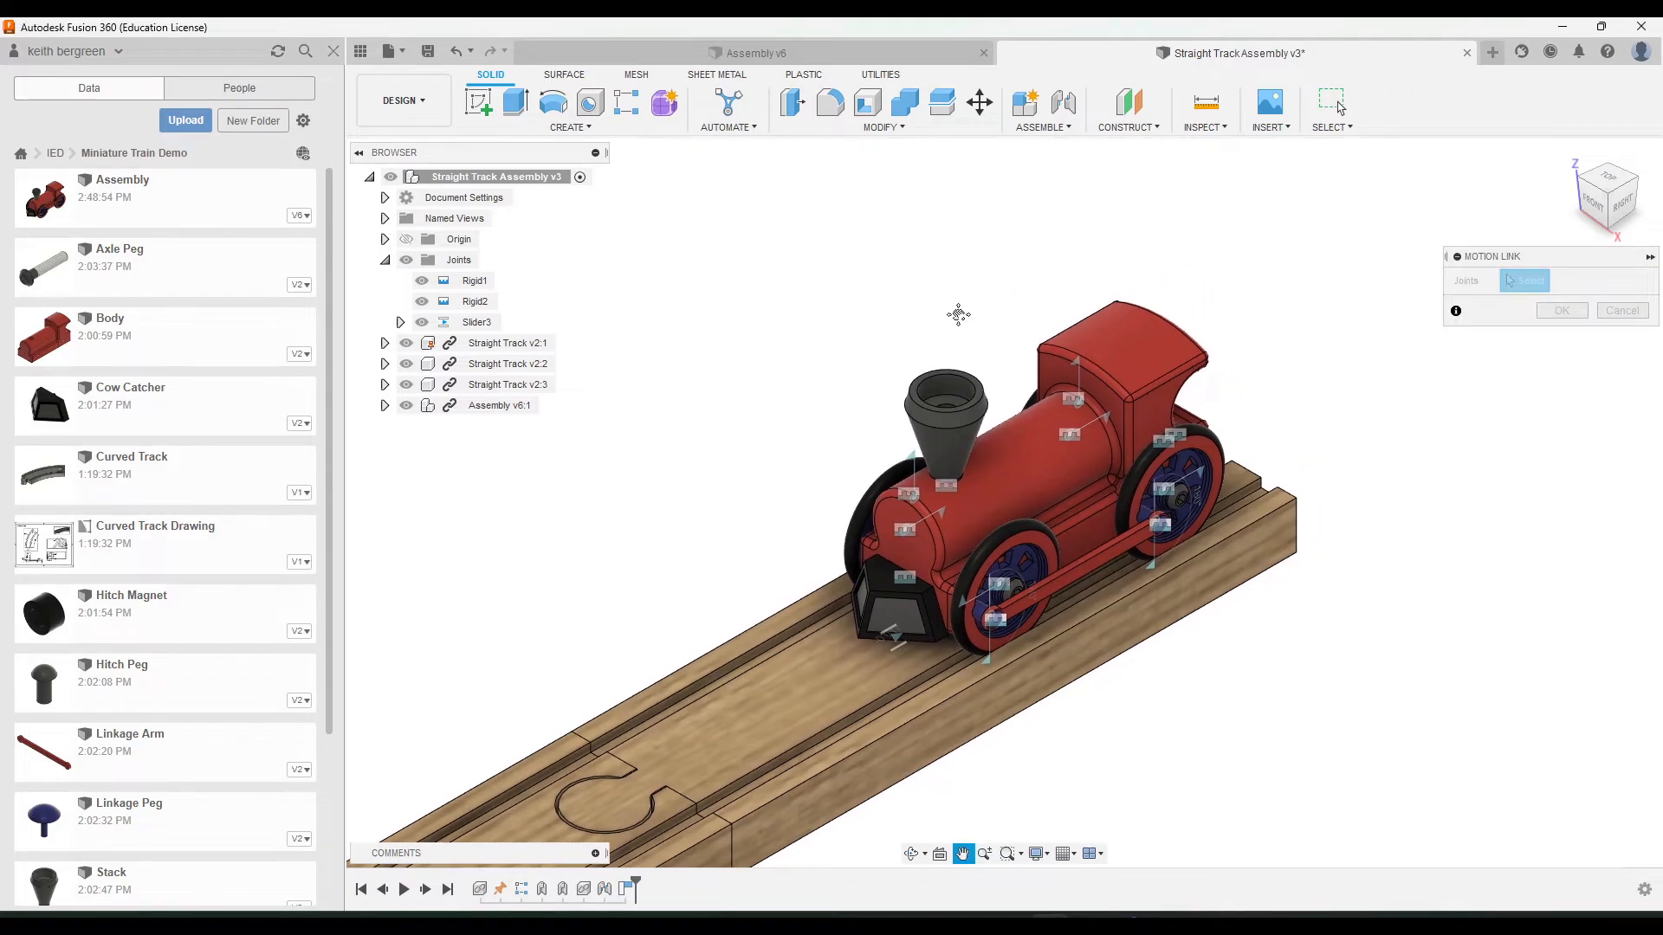
{"action": "left_click", "coordinate": [476, 322]}
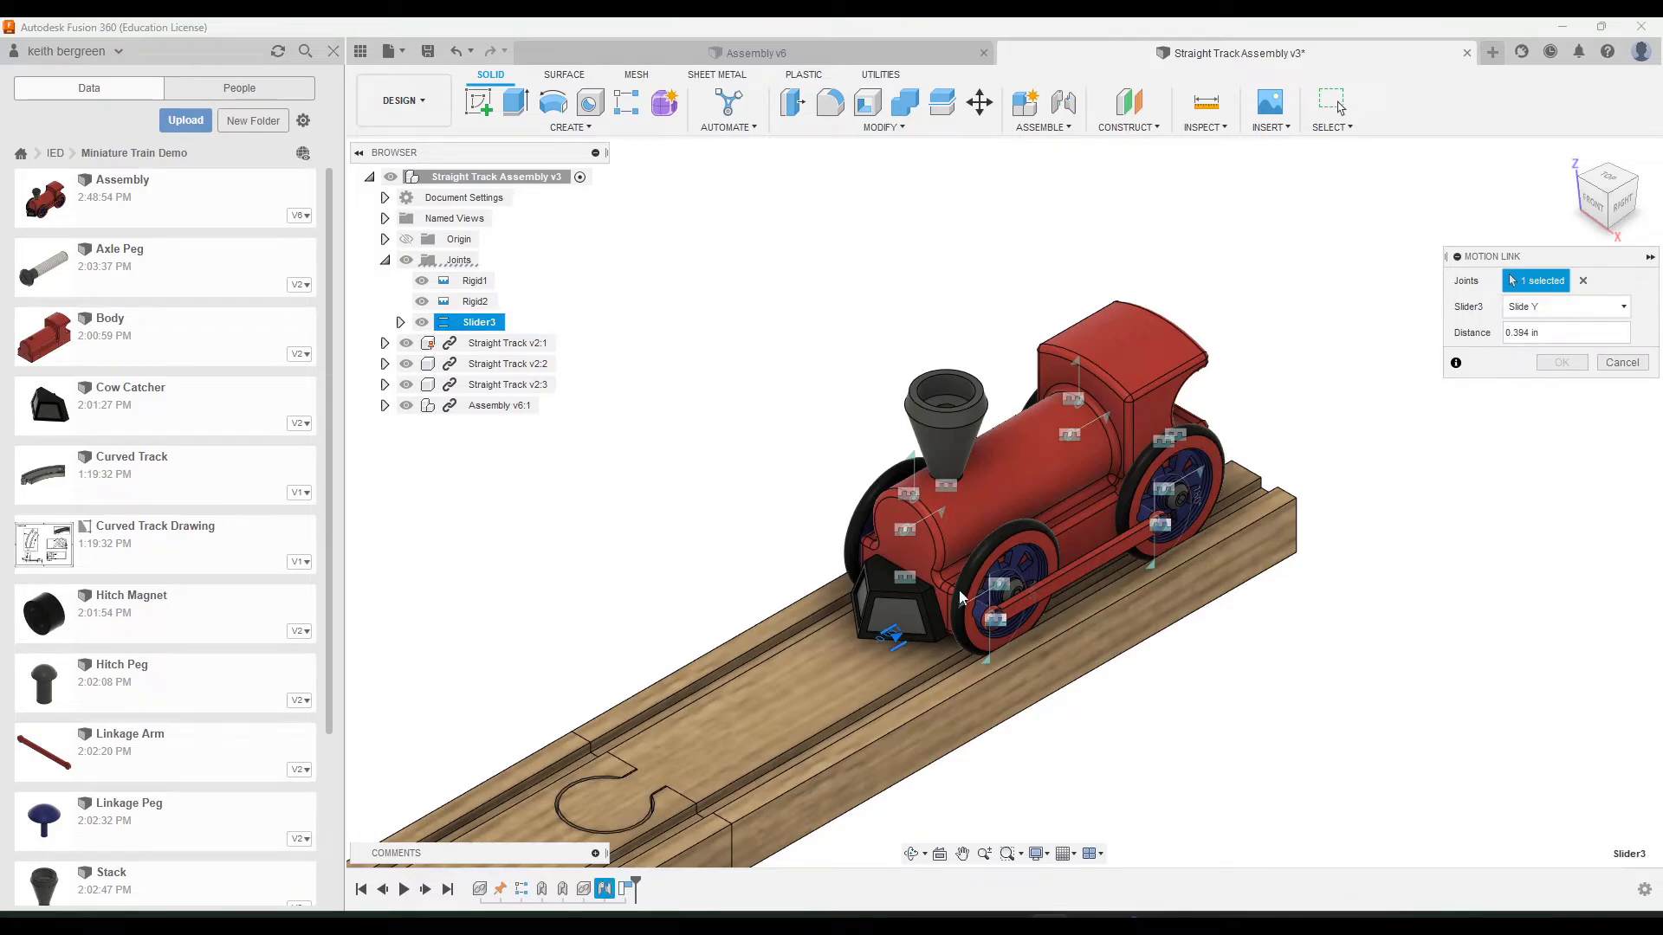
{"action": "scroll", "coordinate": [972, 594], "scroll_direction": "up", "scroll_amount": 8}
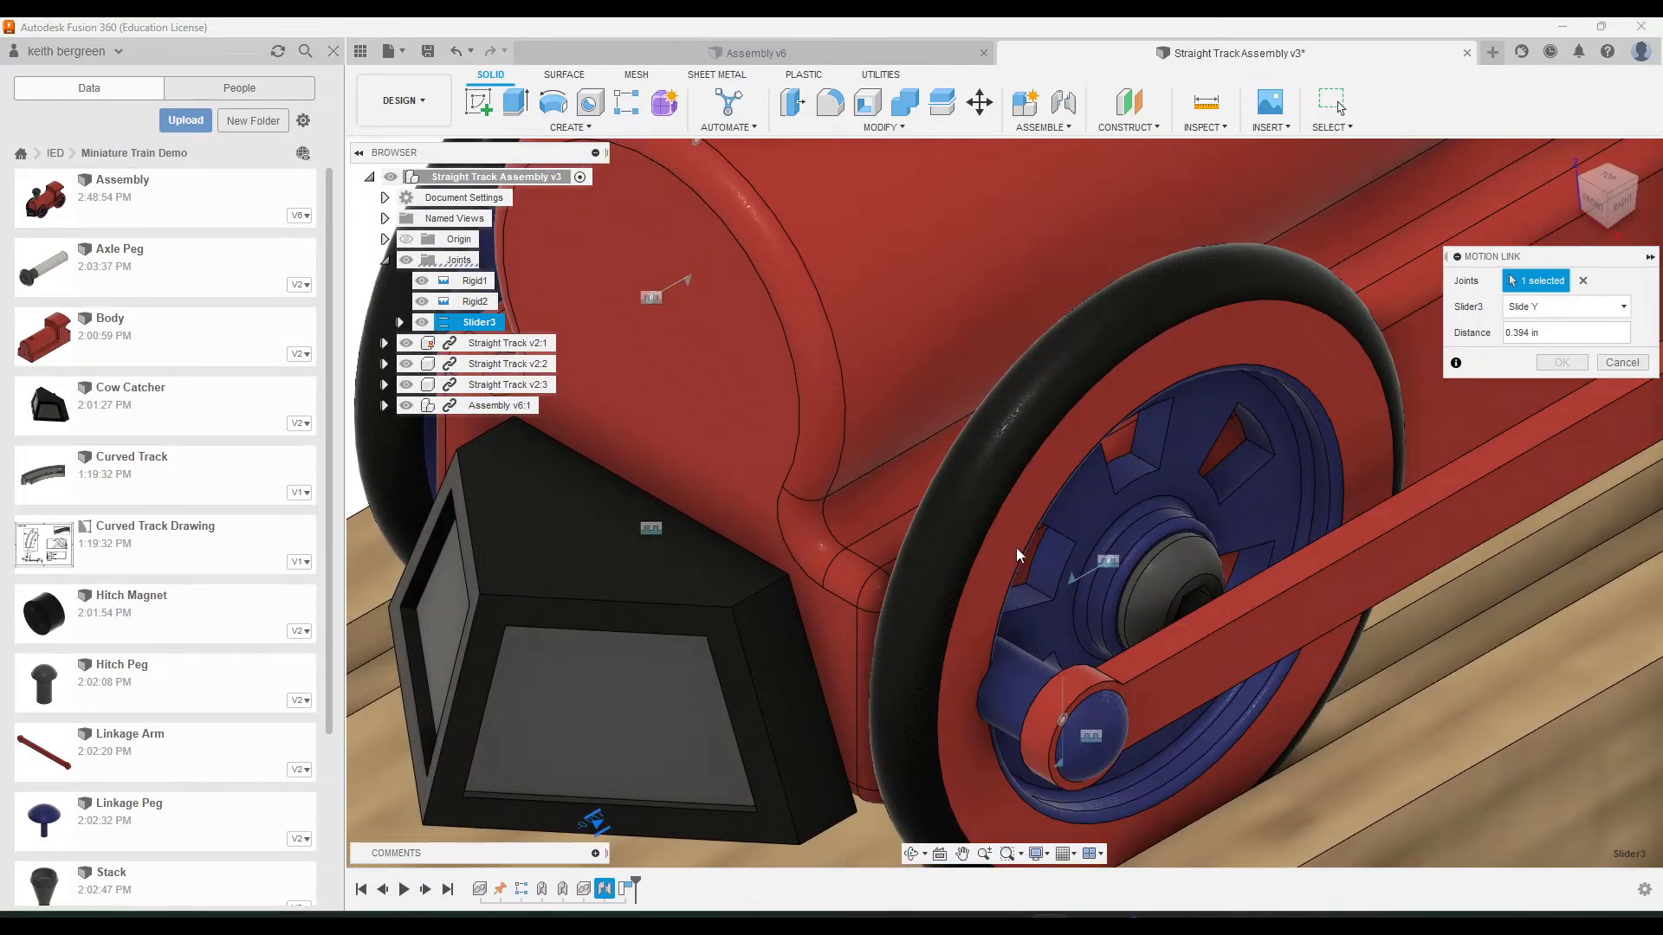
{"action": "scroll", "coordinate": [1016, 549], "scroll_direction": "up", "scroll_amount": 1}
{"action": "middle_click_drag", "start_coordinate": [1235, 466], "coordinate": [960, 423]}
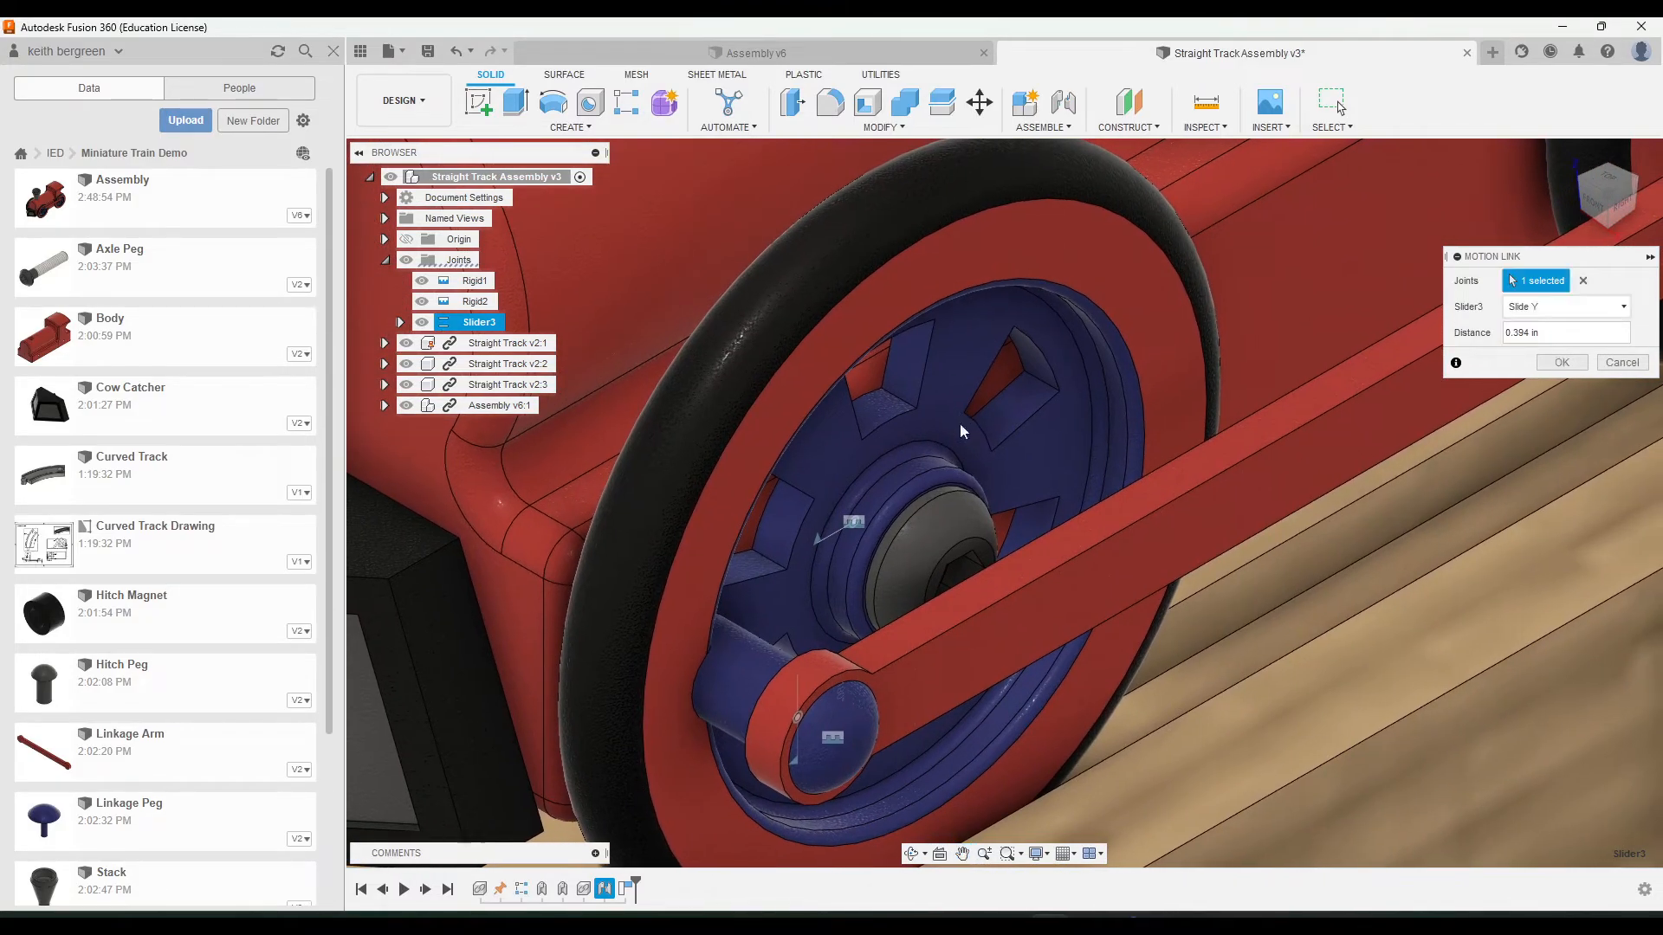
{"action": "left_click", "coordinate": [819, 537]}
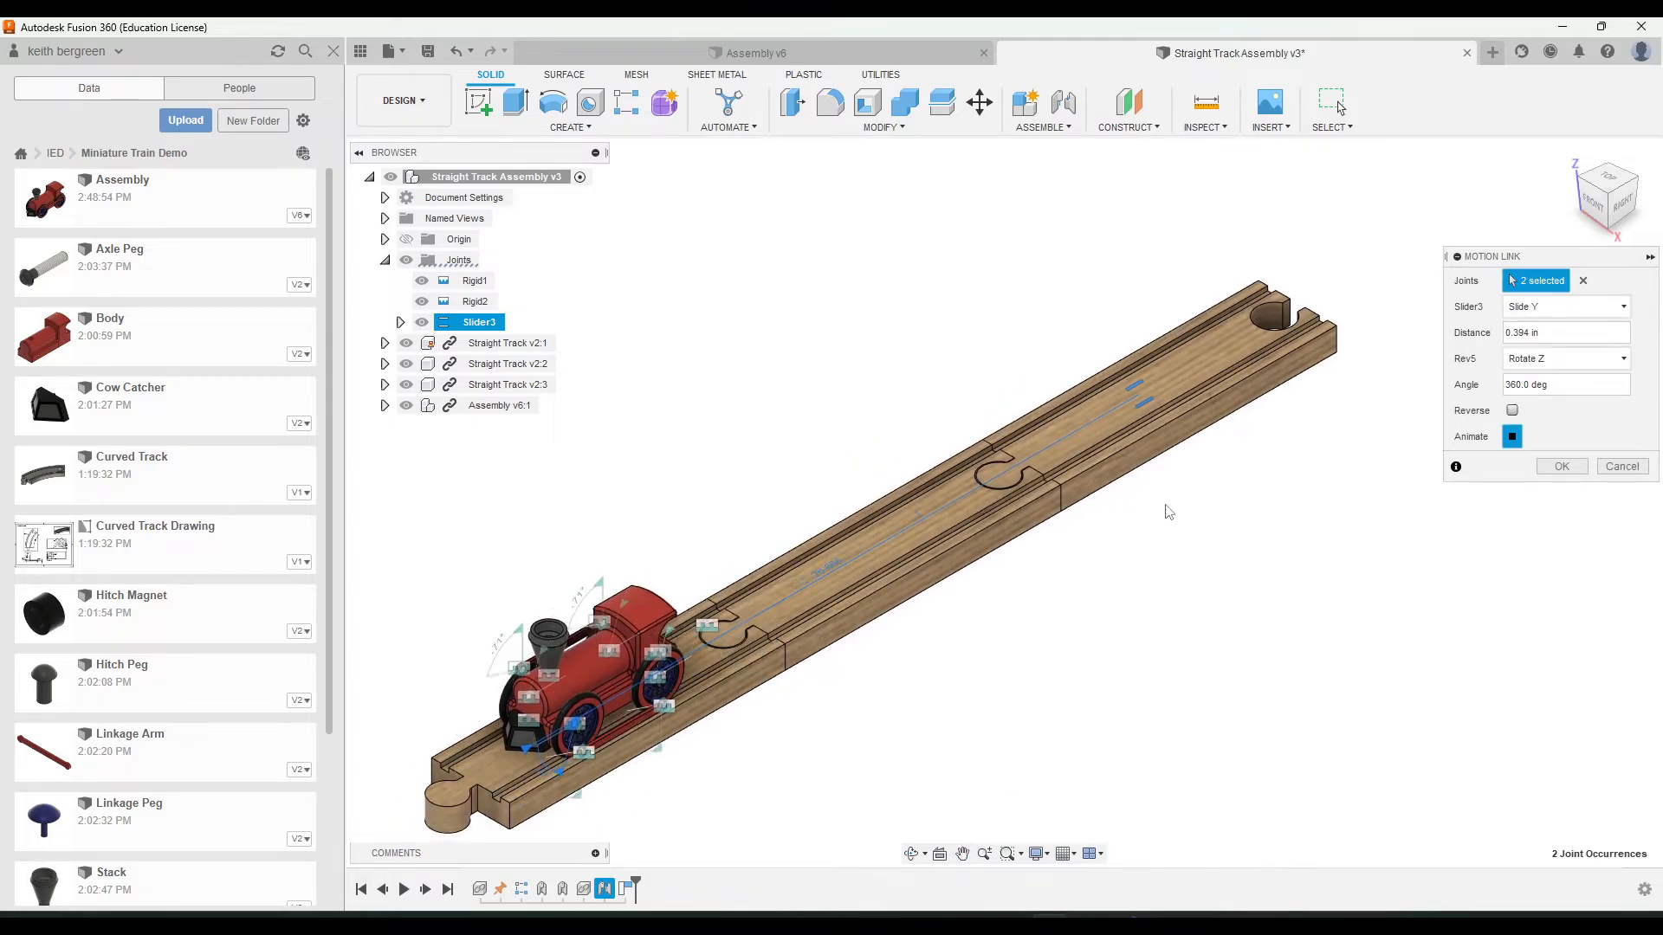
Set the motion link's slide distance to 3.14 * 2.25 in for each 360-degree wheel rotation
{"action": "left_click", "coordinate": [1563, 331]}
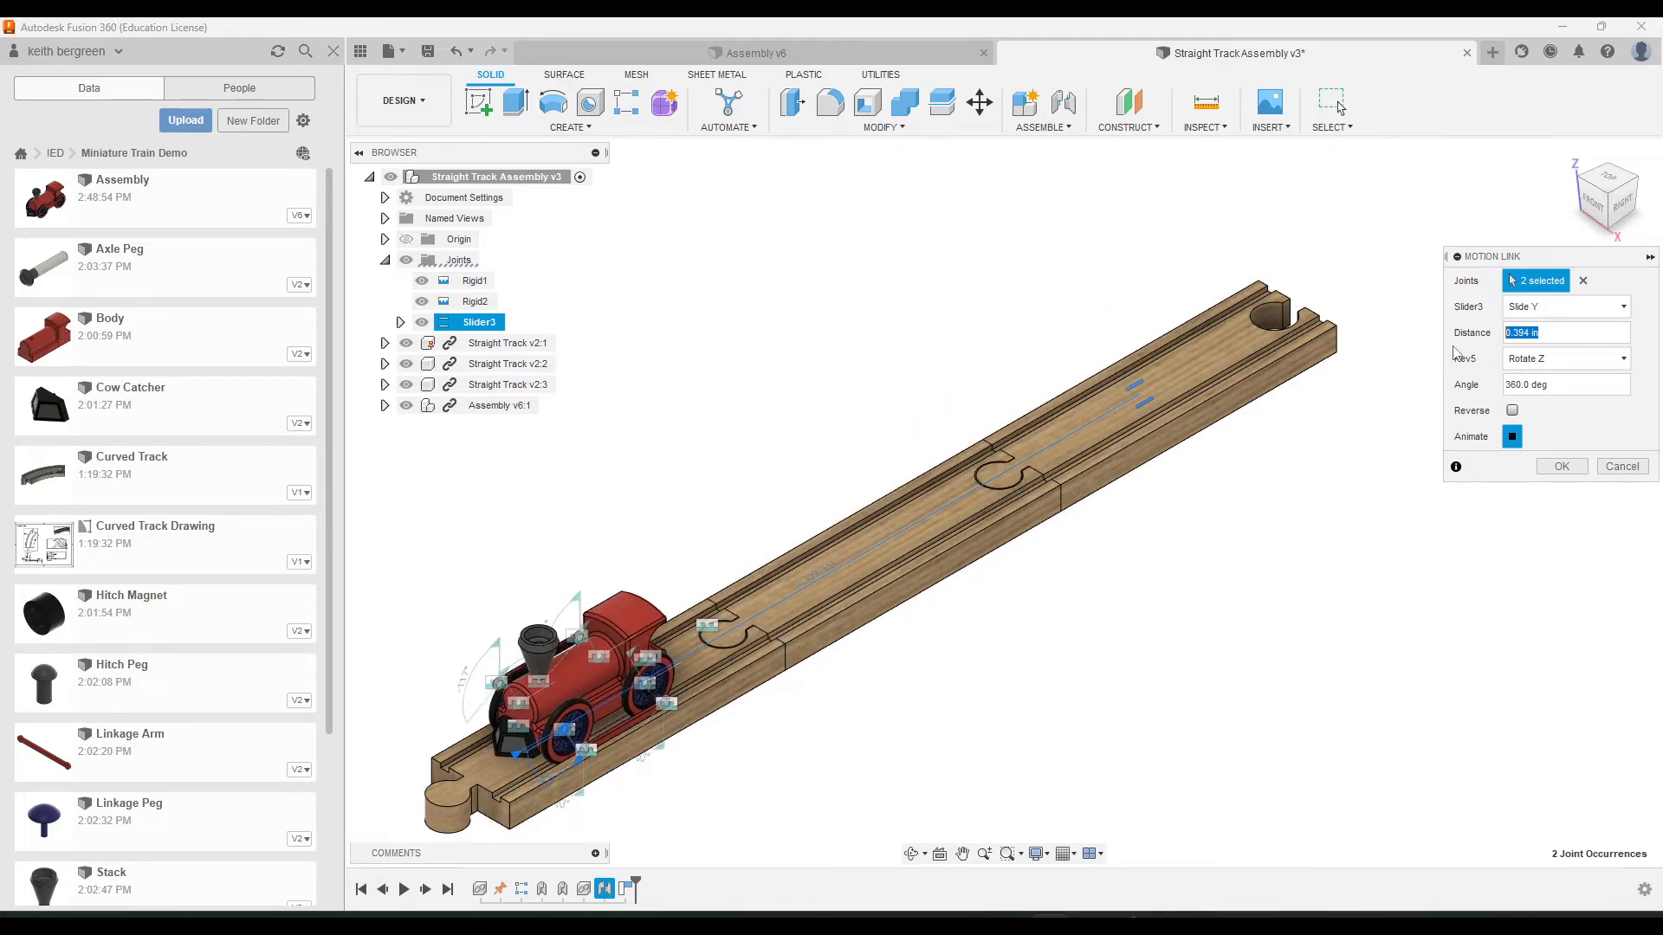
{"action": "type", "text": "3."}
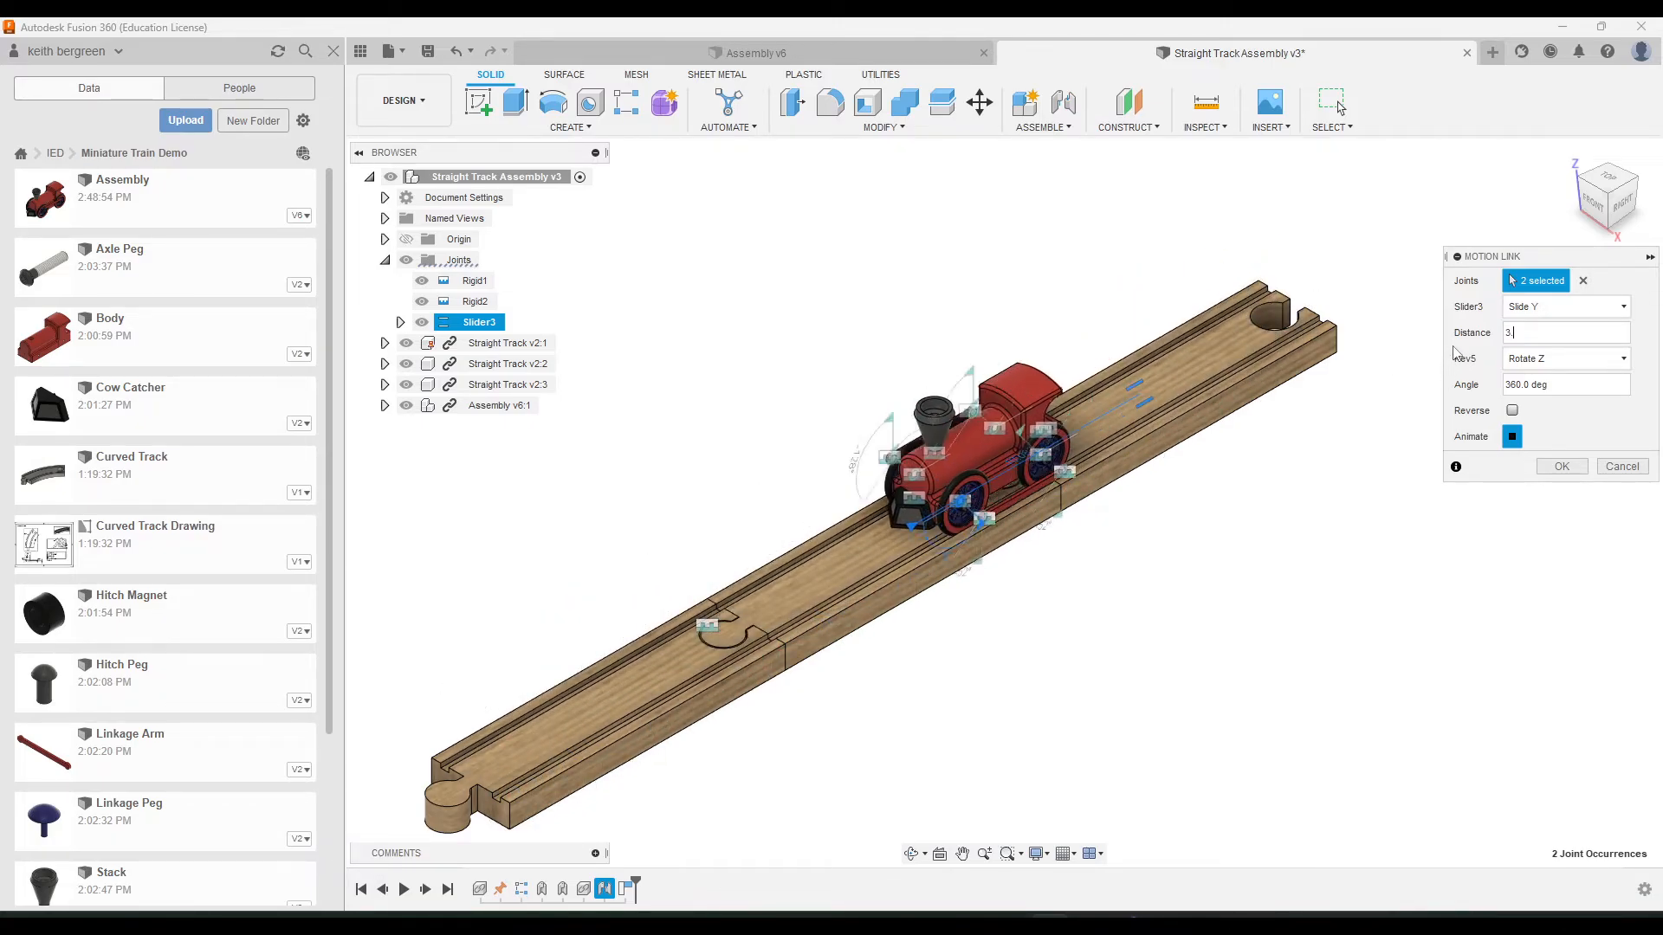
{"action": "type", "text": "14 *"}
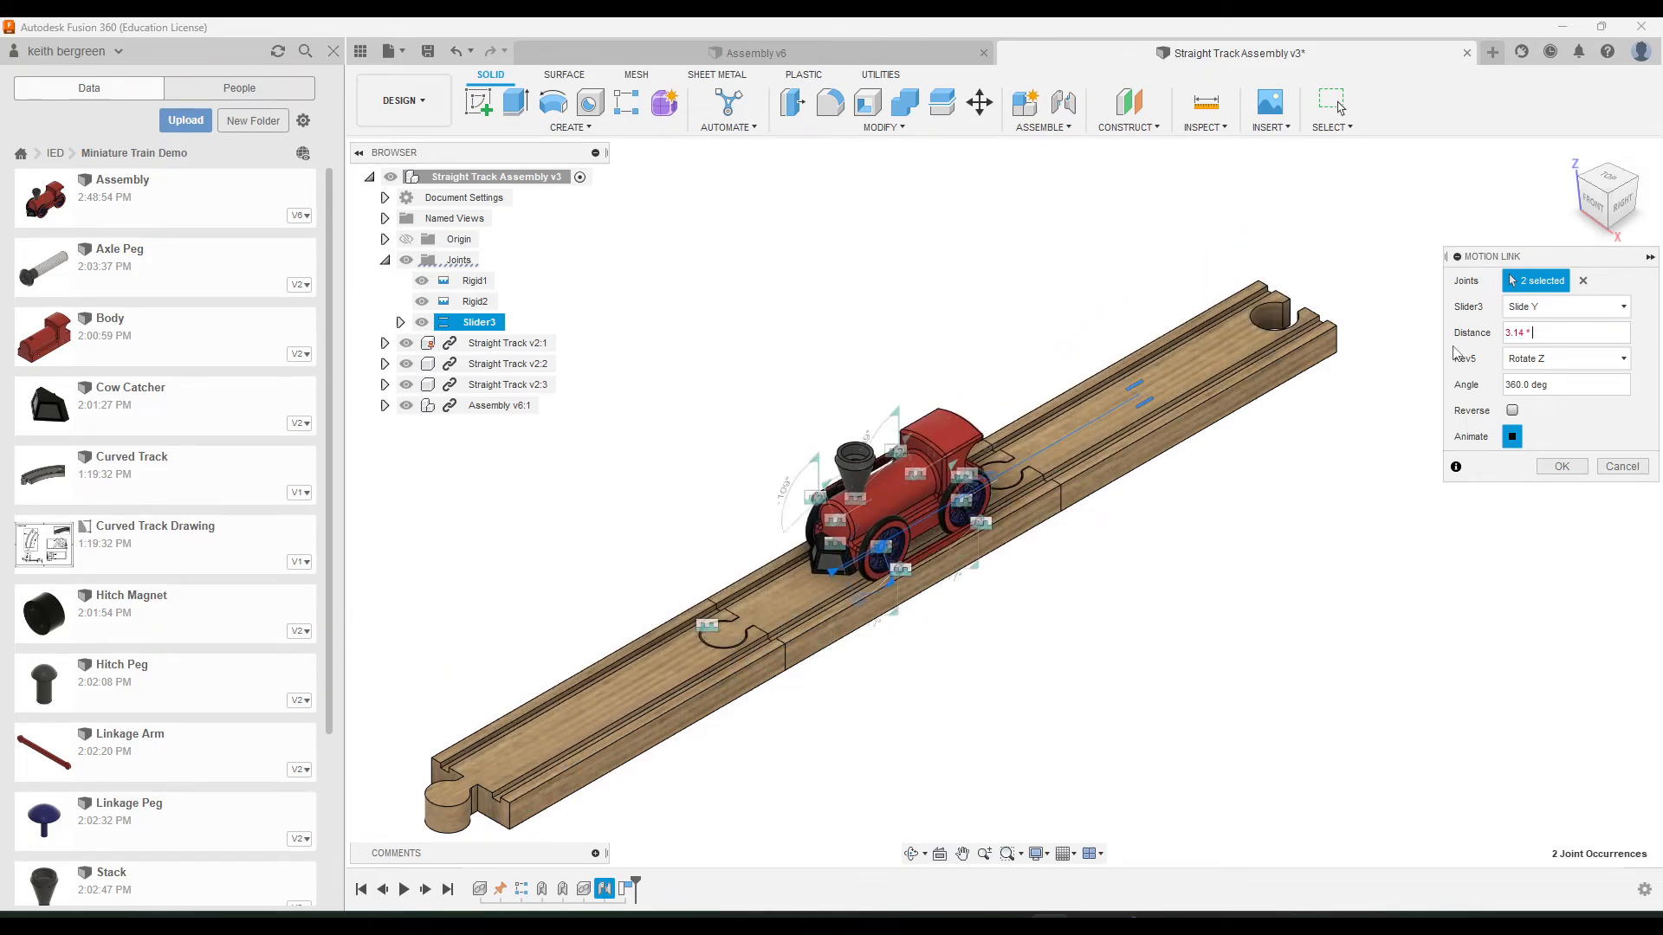
{"action": "type", "text": " 2."}
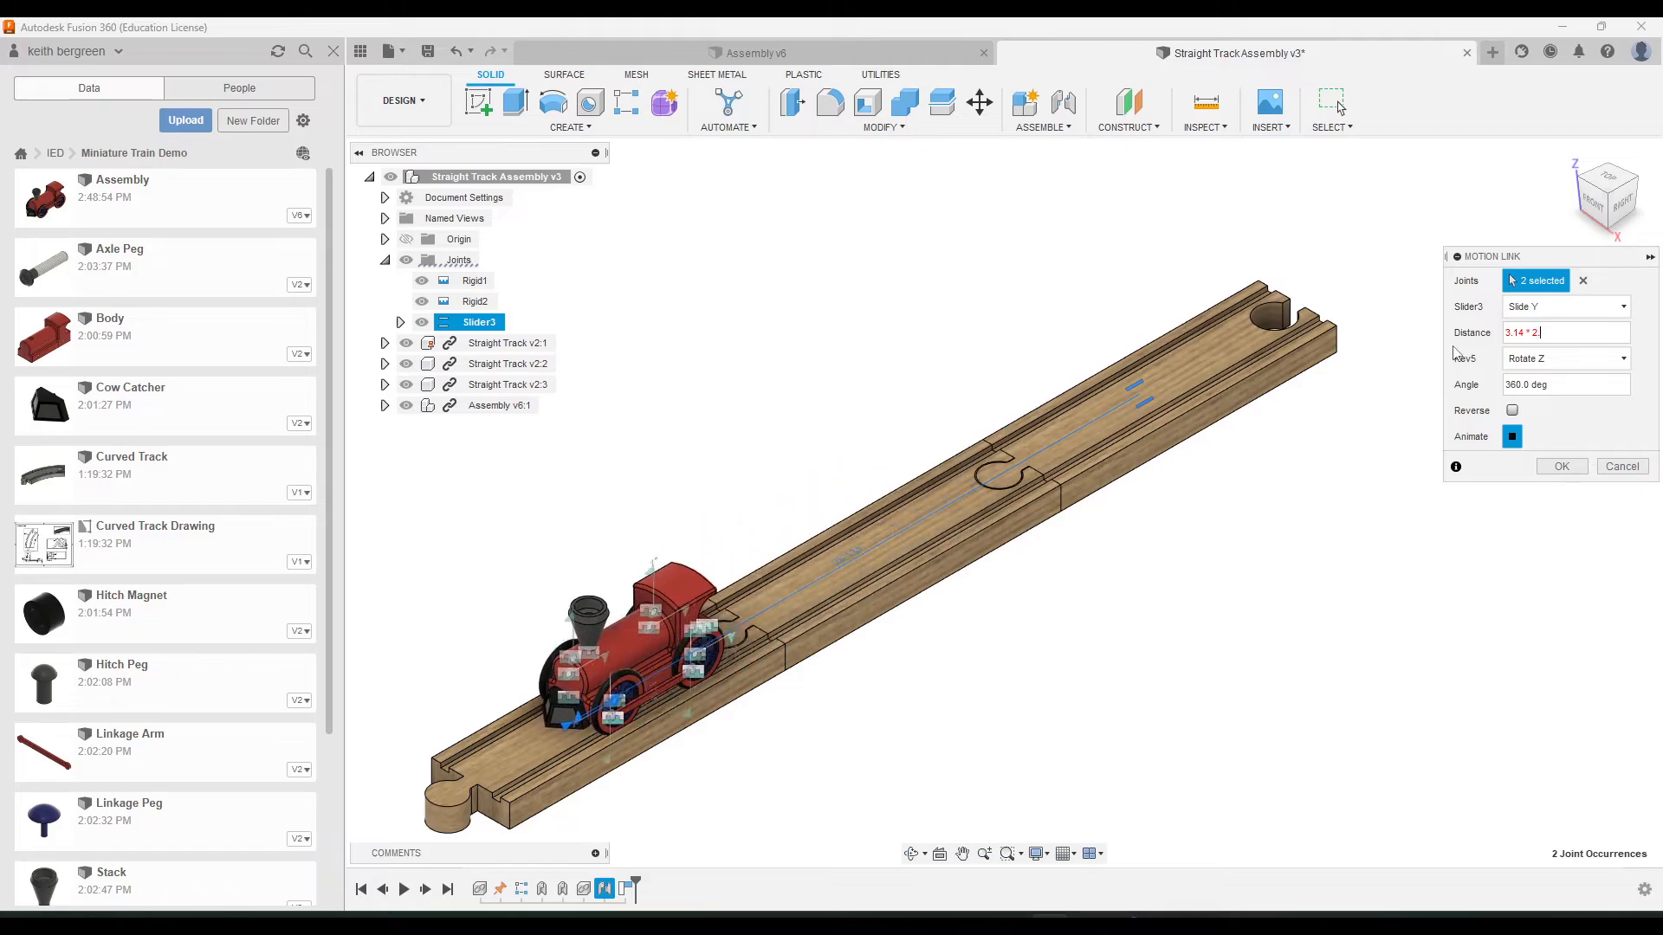
{"action": "type", "text": "25 in"}
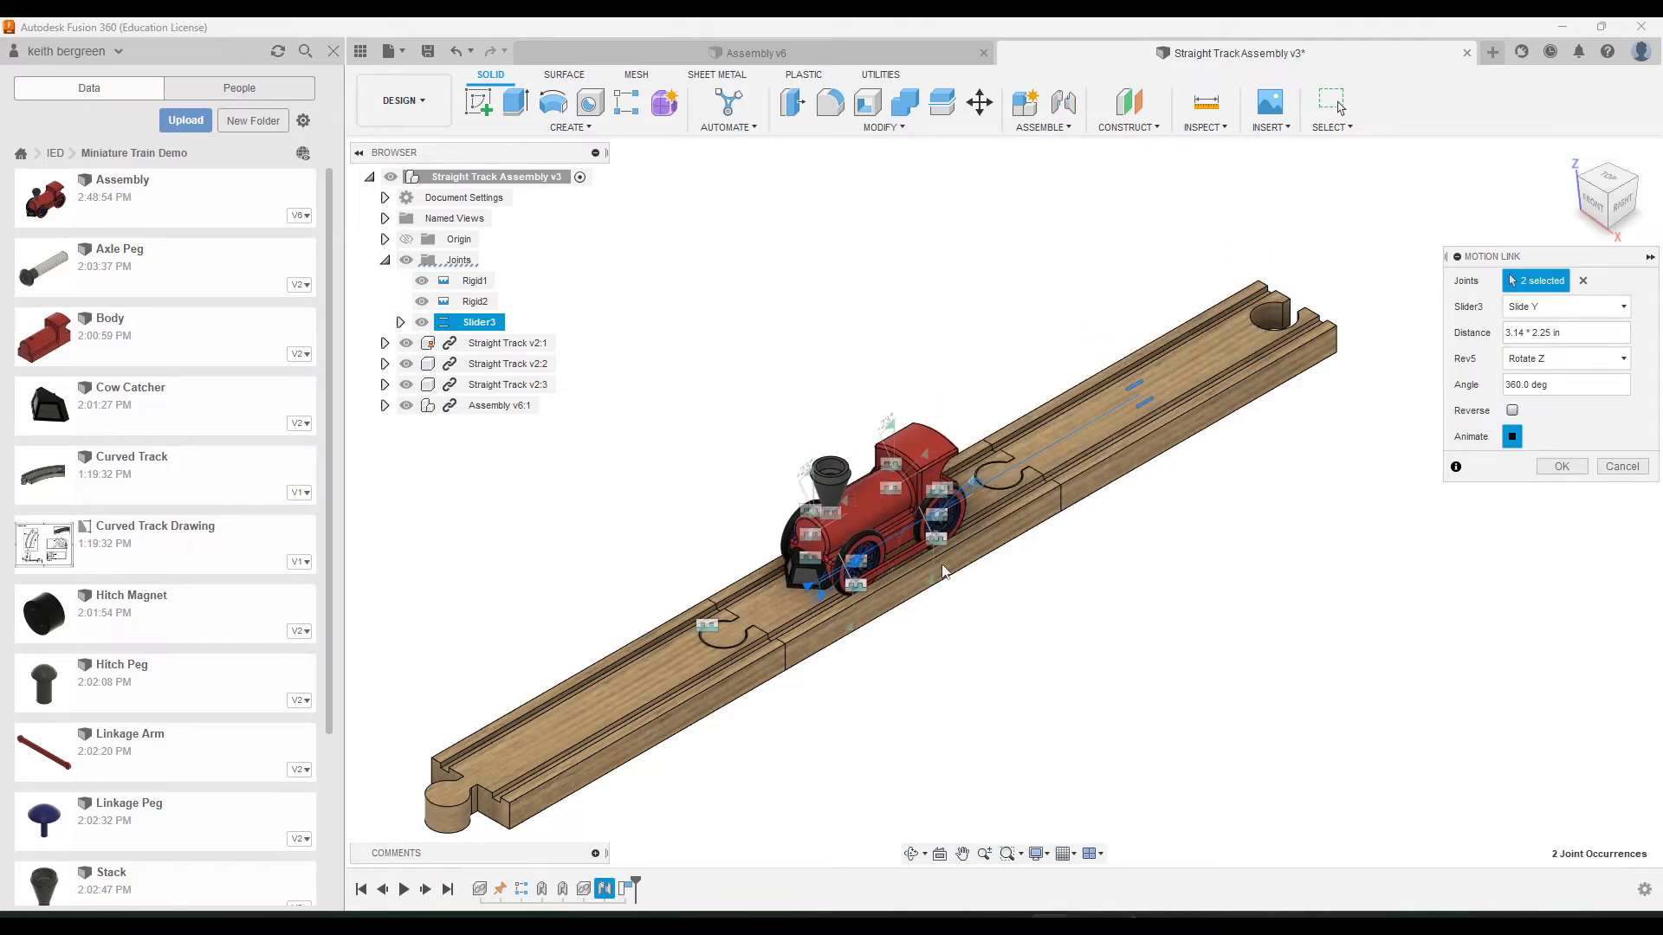
Preview the wheel rotation with Reverse enabled, switch Reverse back off, and accept the motion link
{"action": "scroll", "coordinate": [753, 630], "scroll_direction": "up", "scroll_amount": 3}
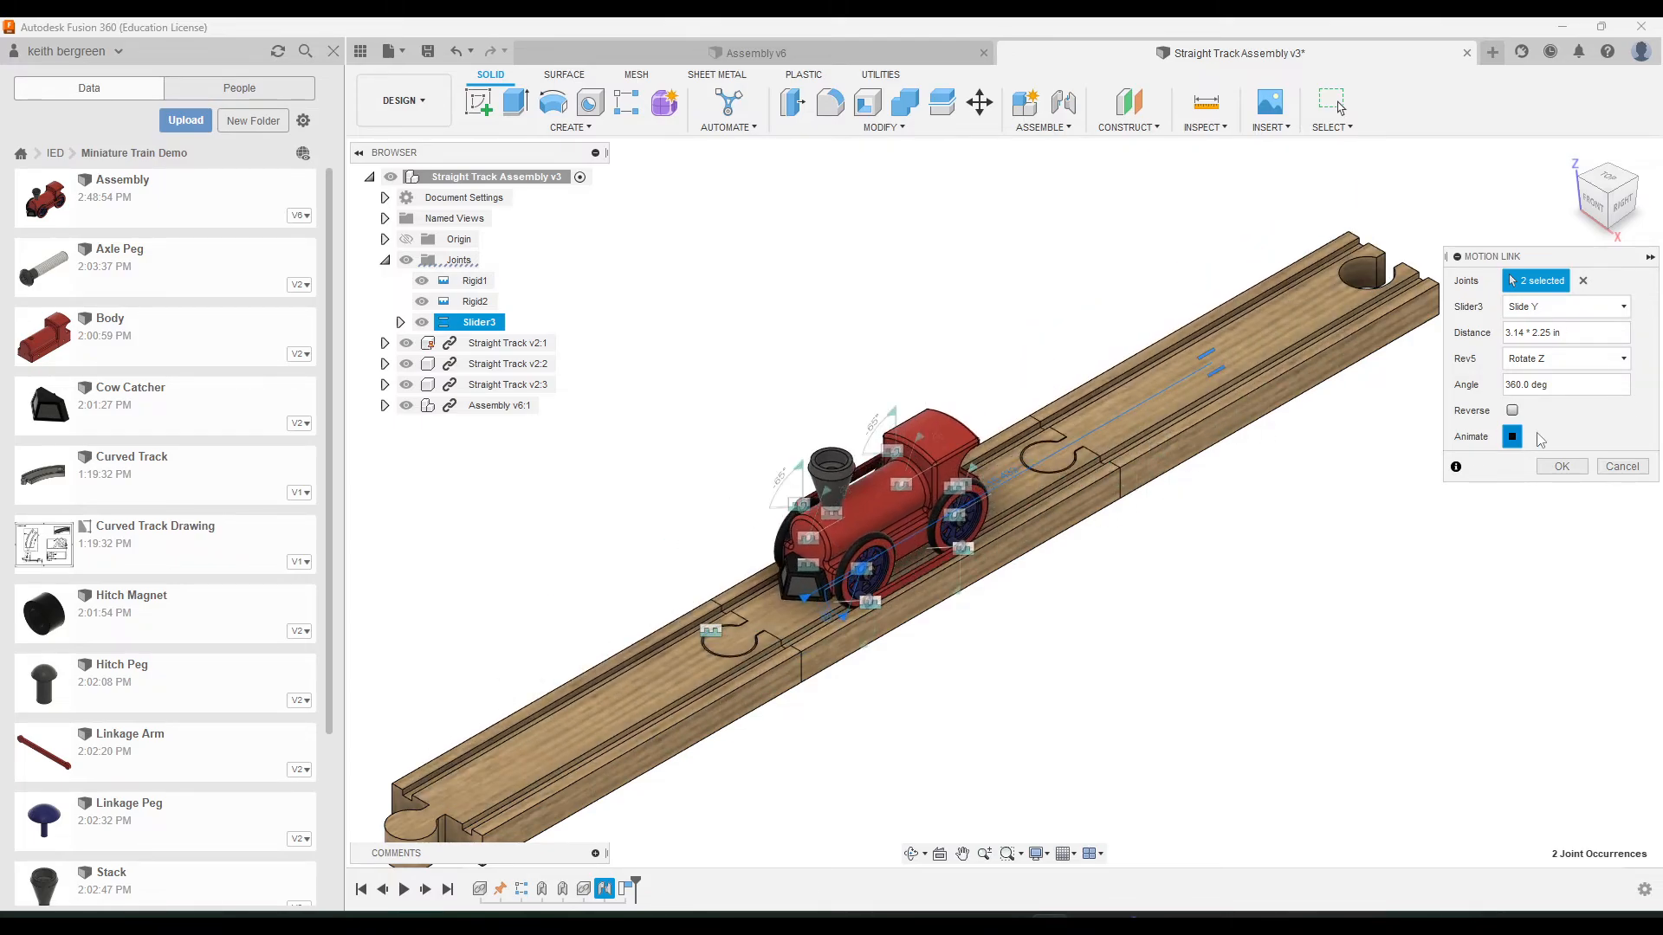
{"action": "left_click", "coordinate": [1512, 411]}
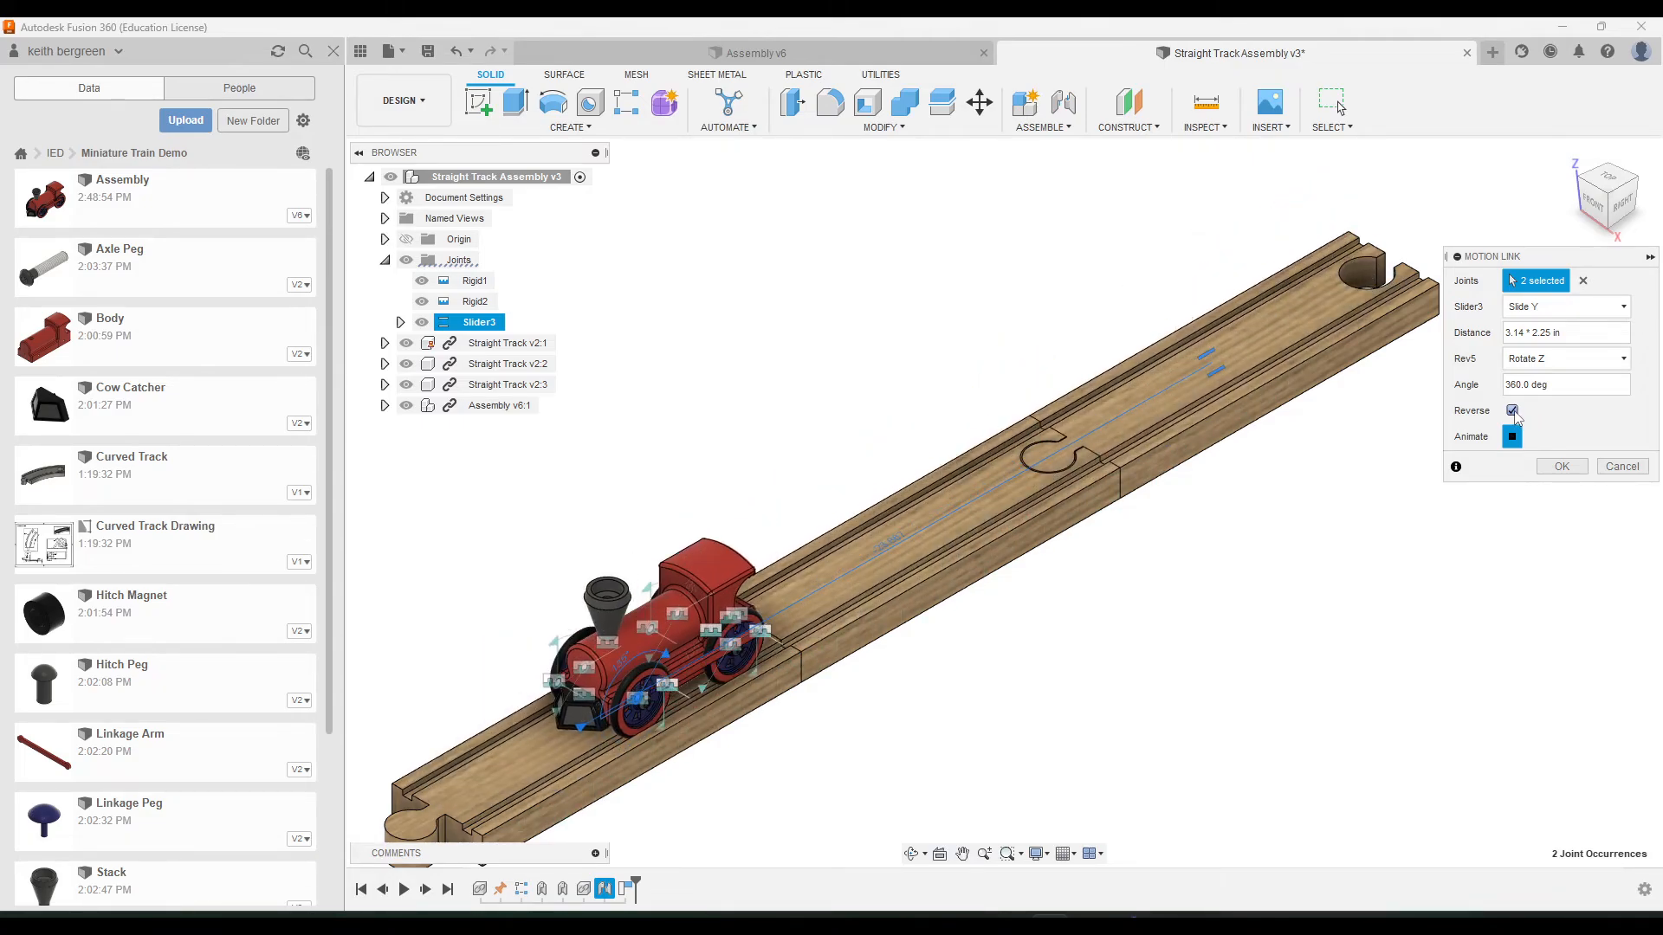
{"action": "left_click", "coordinate": [1512, 410]}
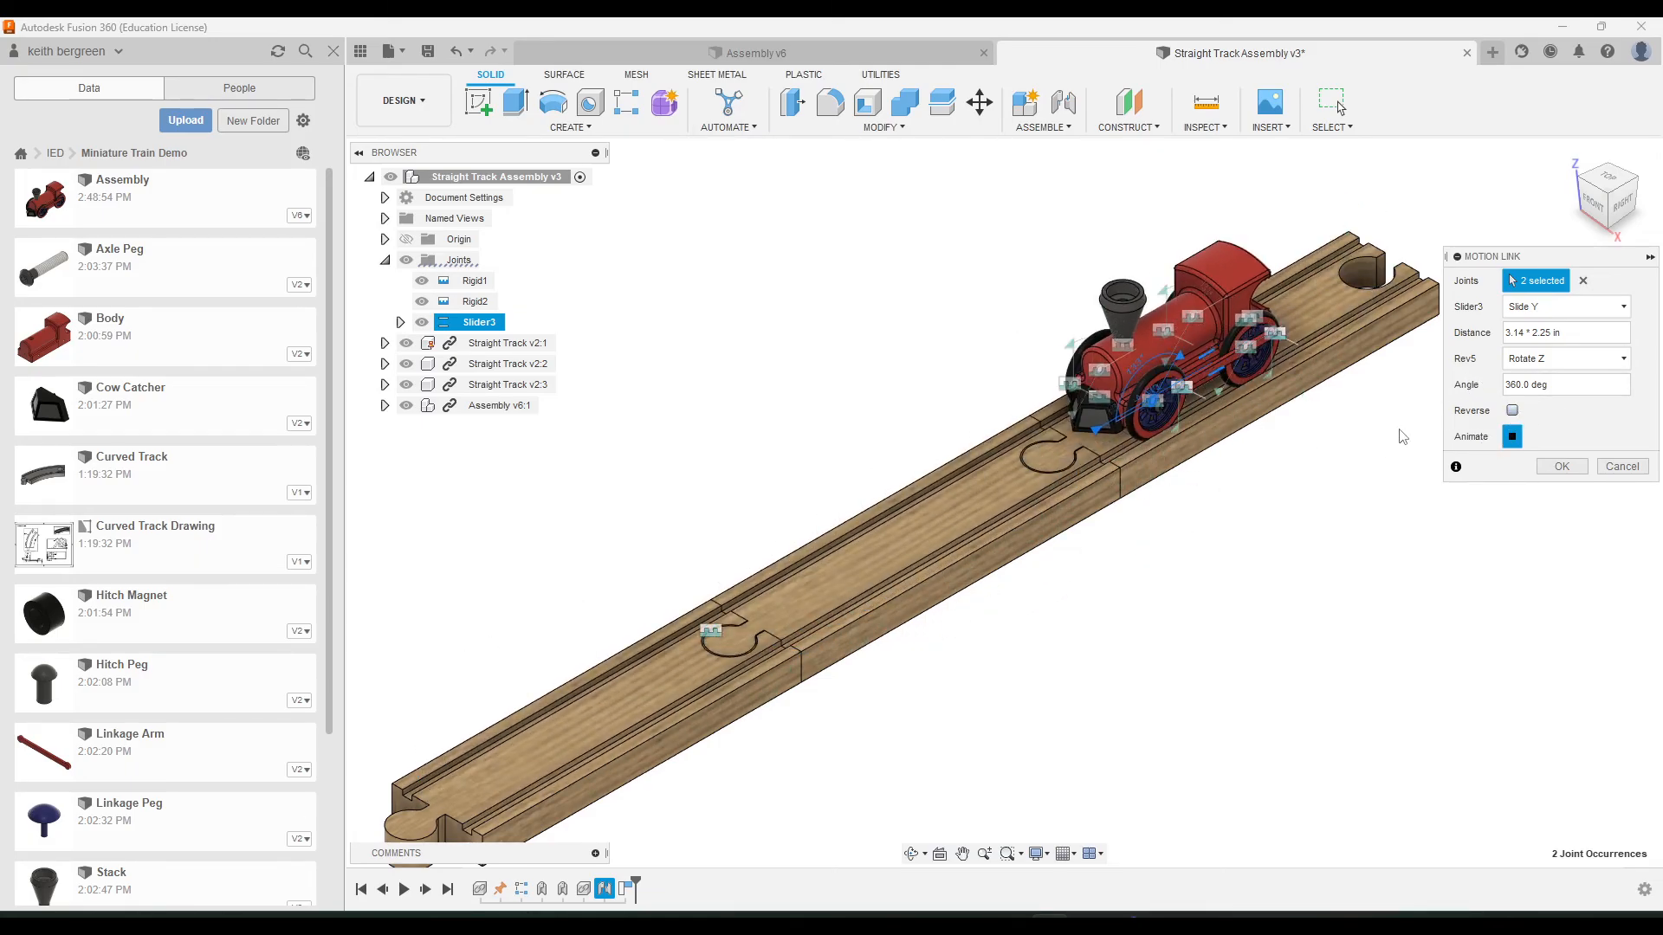
{"action": "left_click", "coordinate": [1566, 471]}
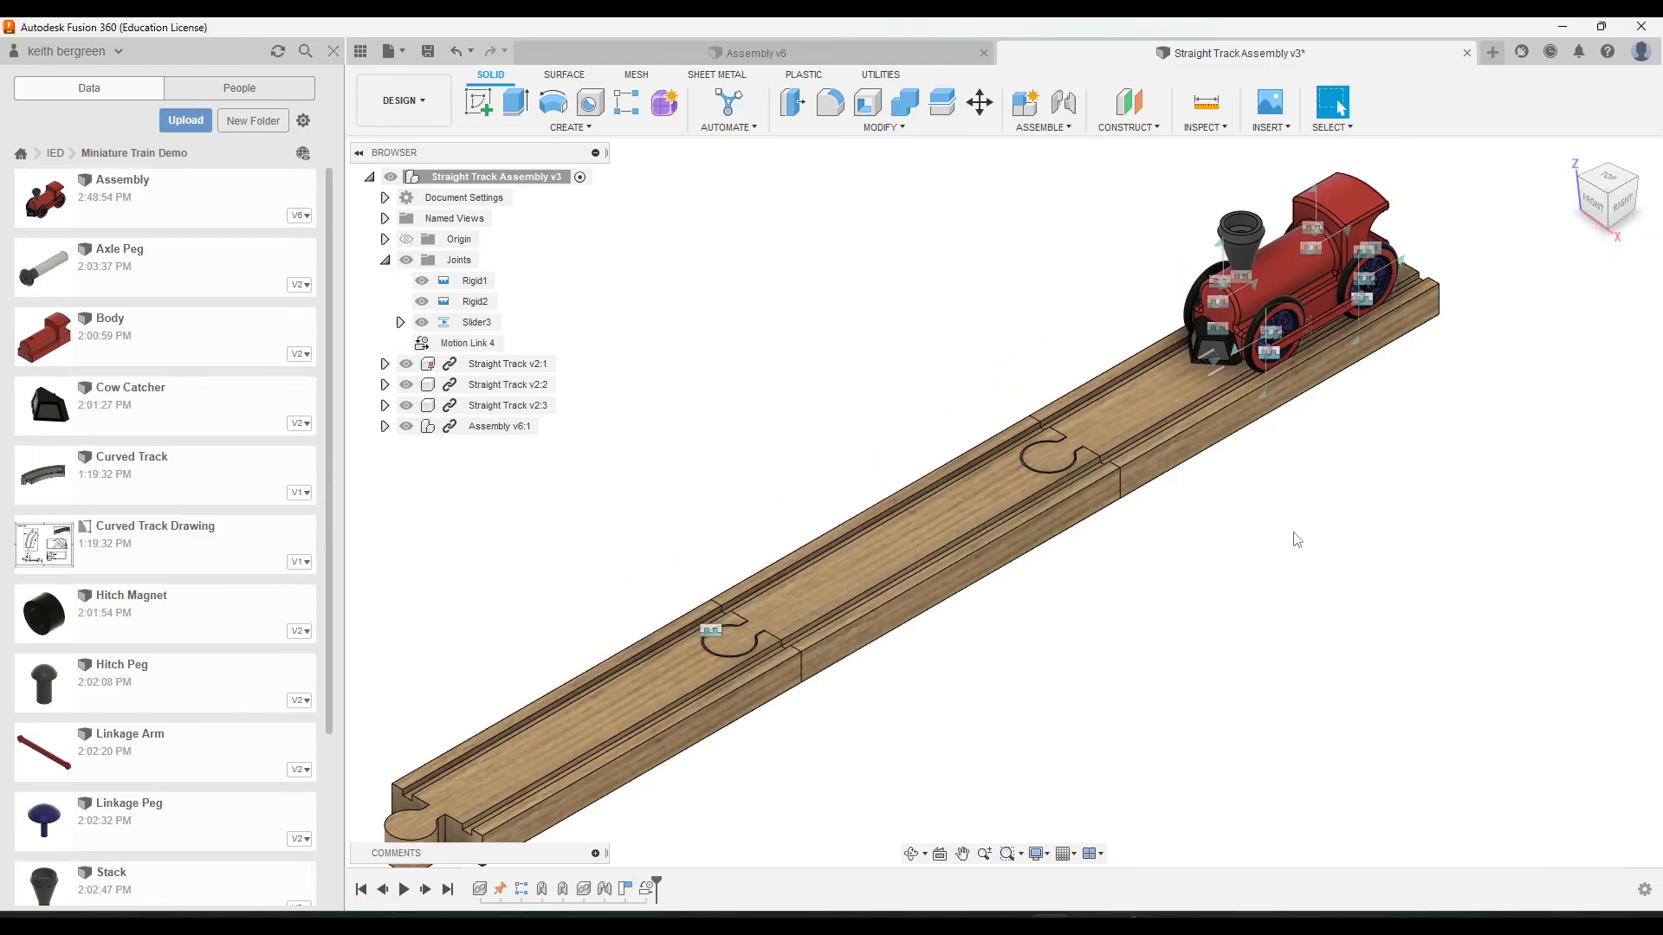
Save the assembly including its motion link as a new version described as User Saved
{"action": "scroll", "coordinate": [1304, 526], "scroll_direction": "down", "scroll_amount": 3}
{"action": "middle_click_drag", "start_coordinate": [1453, 395], "coordinate": [1168, 554]}
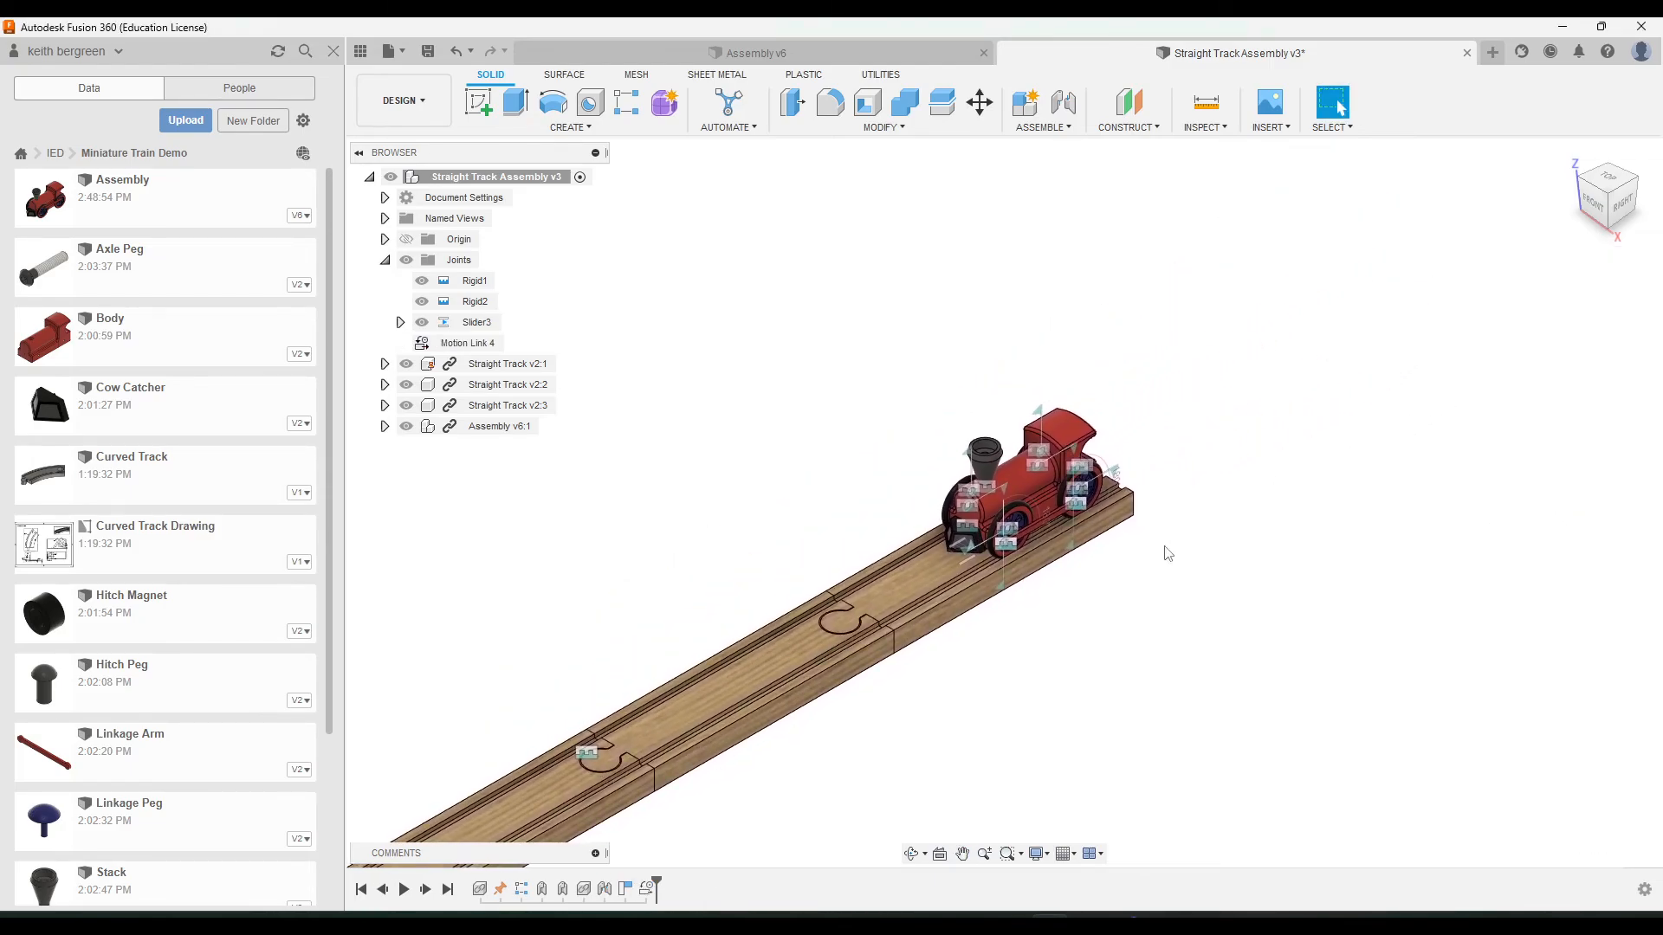
{"action": "key", "text": "ctrl+s"}
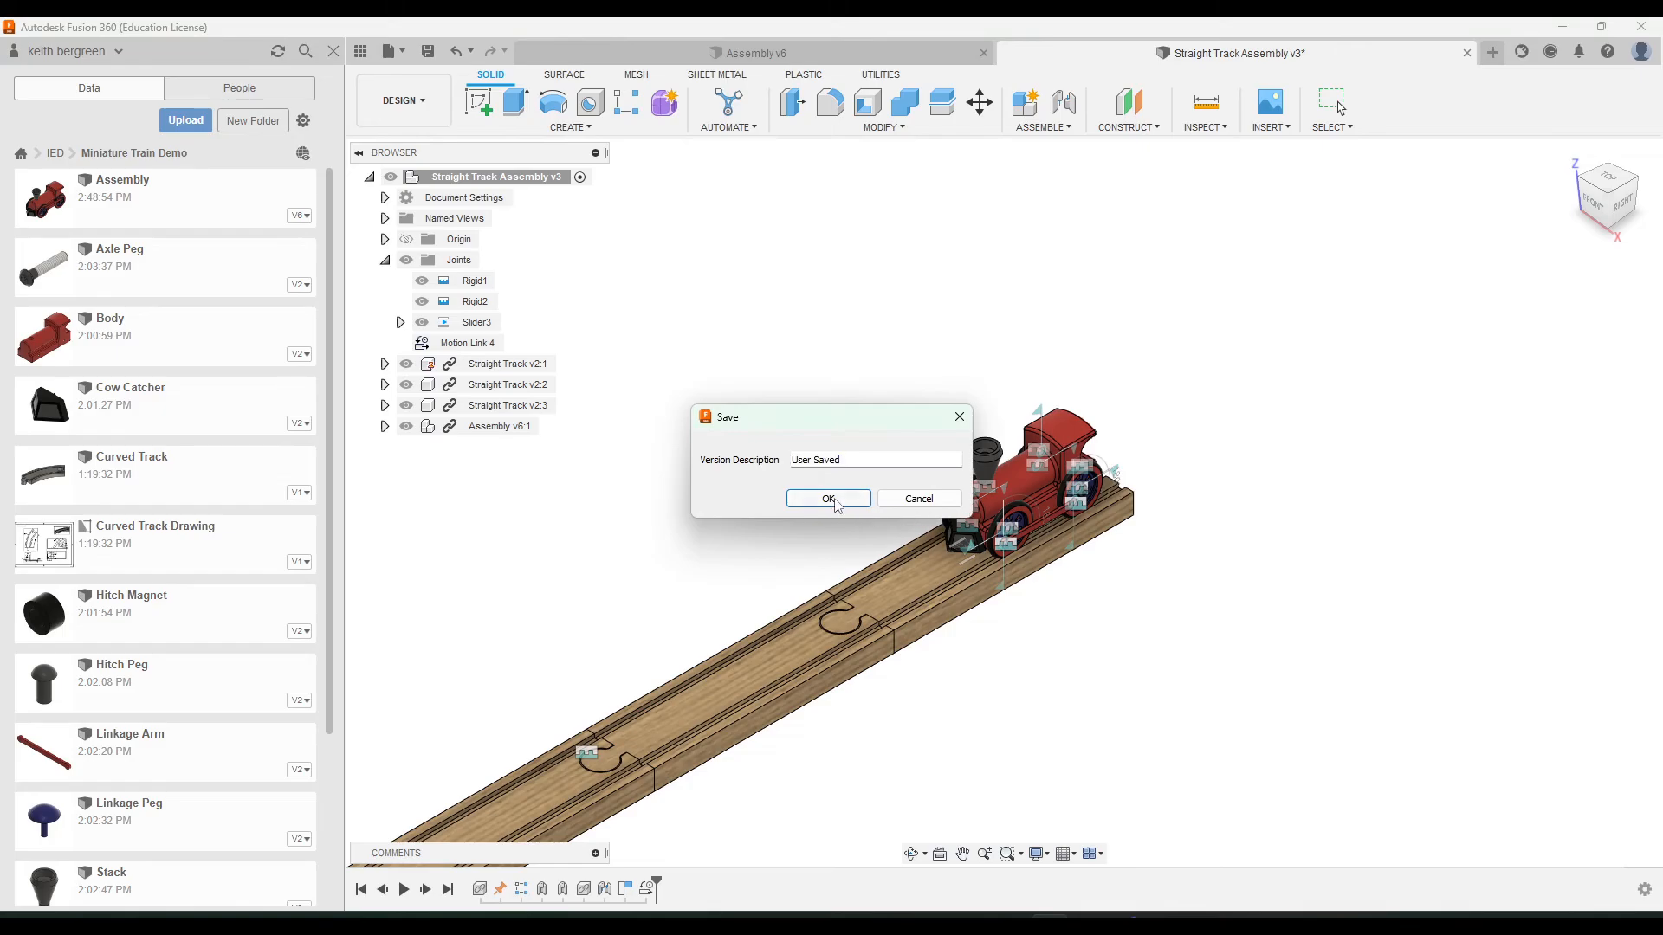
{"action": "left_click", "coordinate": [828, 499]}
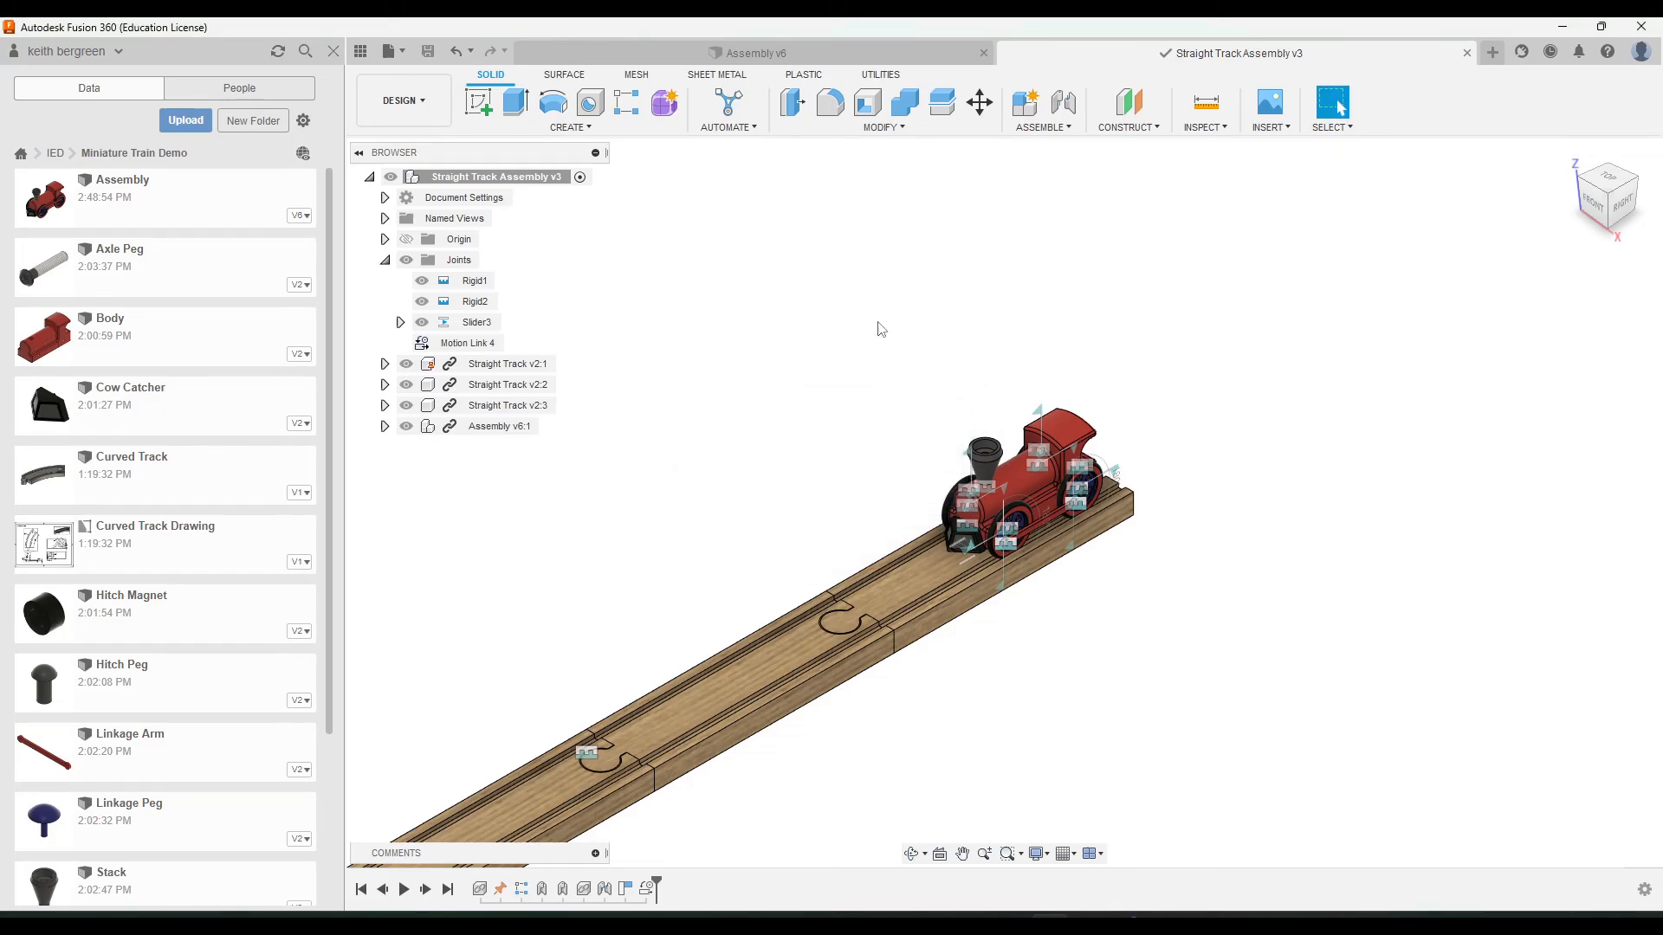
Animate the whole model from the train's Slider3 joint to check the linked wheel and track motion
{"action": "right_click", "coordinate": [468, 326]}
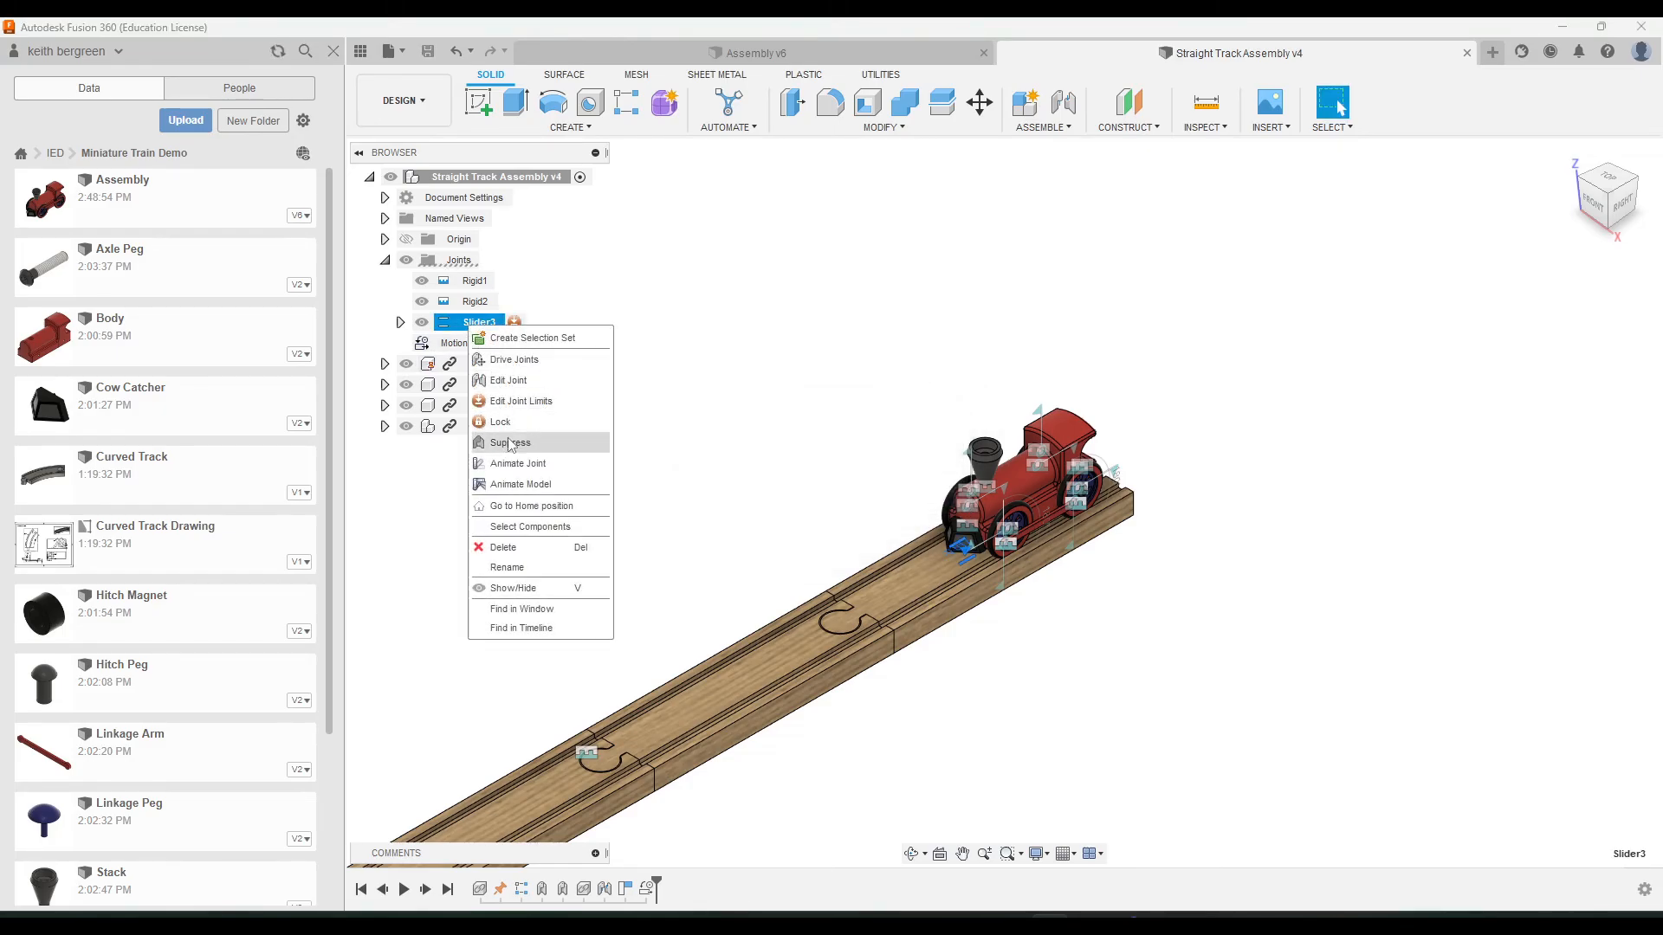
{"action": "left_click", "coordinate": [523, 485]}
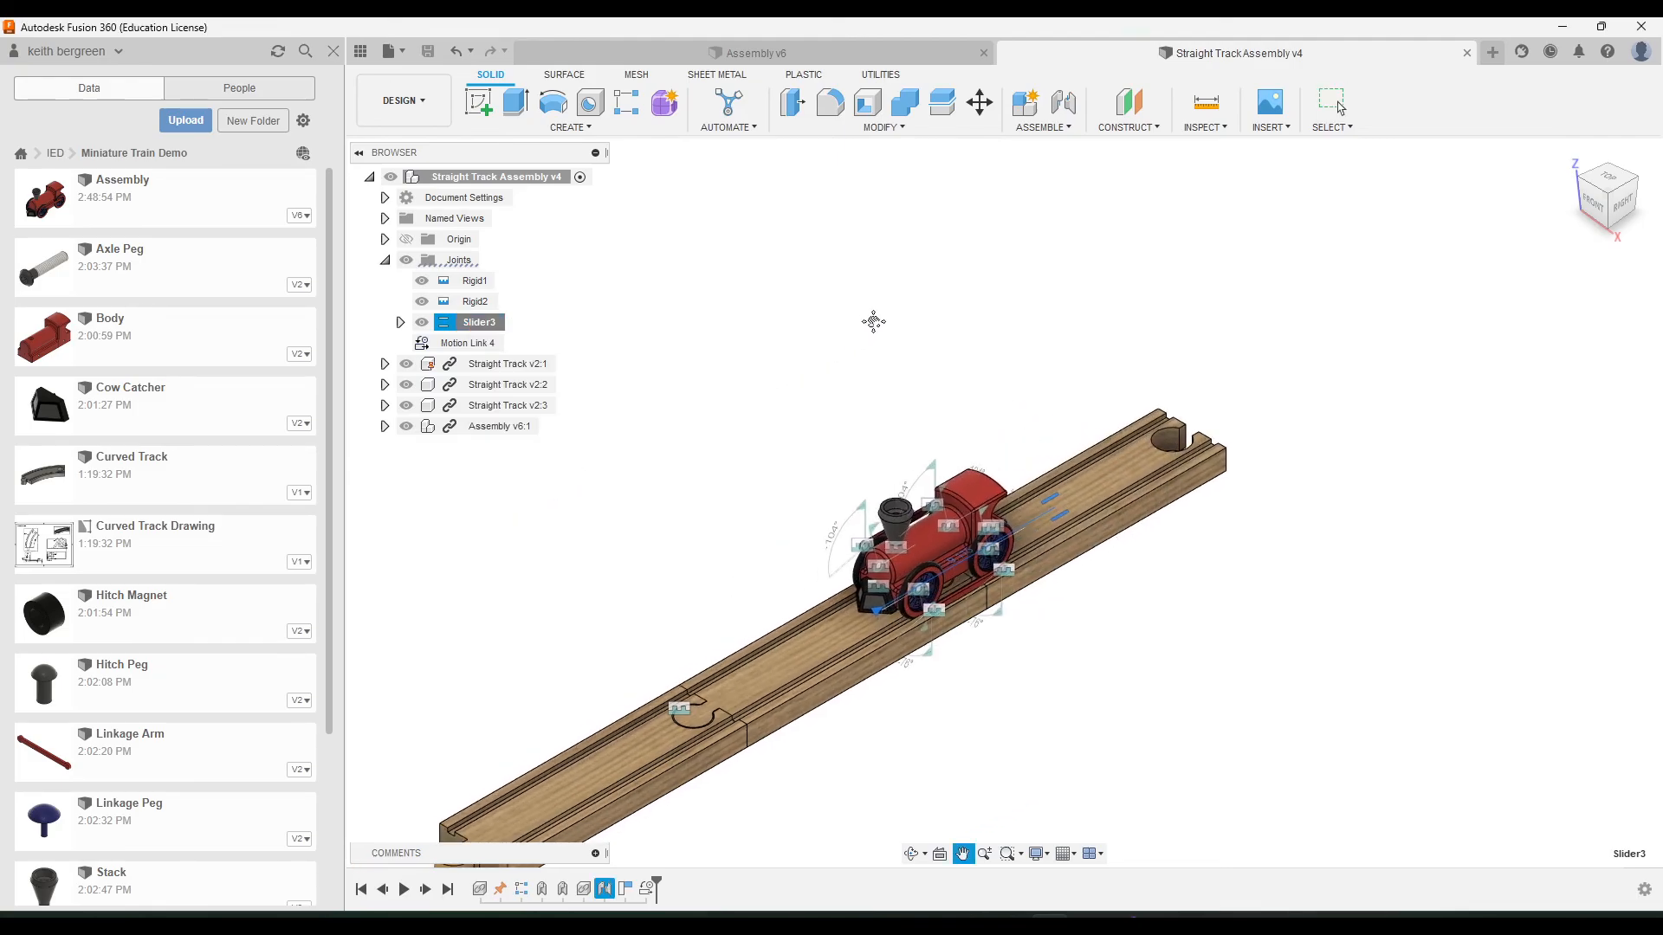